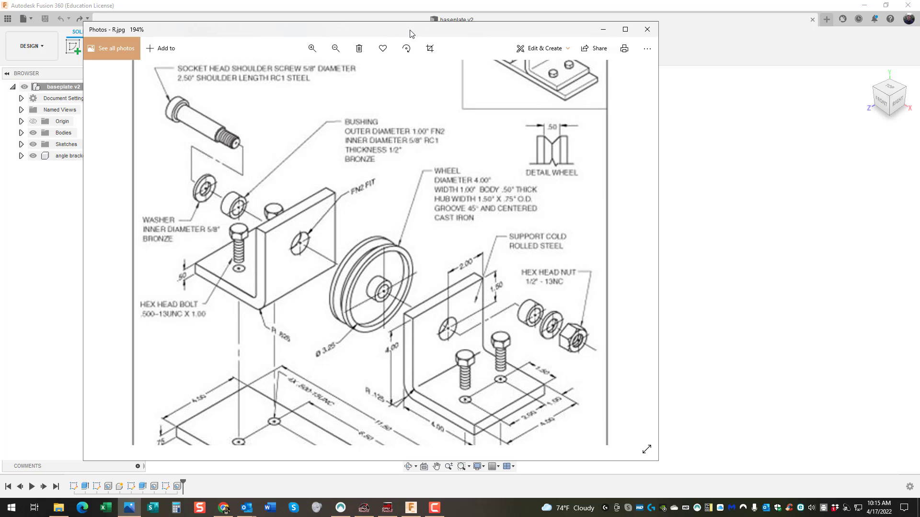
Examine the assembly reference drawing and clear it away from the model
{"action": "mouse_move", "coordinate": [408, 31]}
{"action": "left_mouse_down"}
{"action": "mouse_move", "coordinate": [133, 34]}
{"action": "mouse_move", "coordinate": [0, 25]}
{"action": "mouse_move", "coordinate": [394, 31]}
{"action": "mouse_move", "coordinate": [359, 31]}
{"action": "mouse_move", "coordinate": [370, 34]}
{"action": "left_mouse_up"}
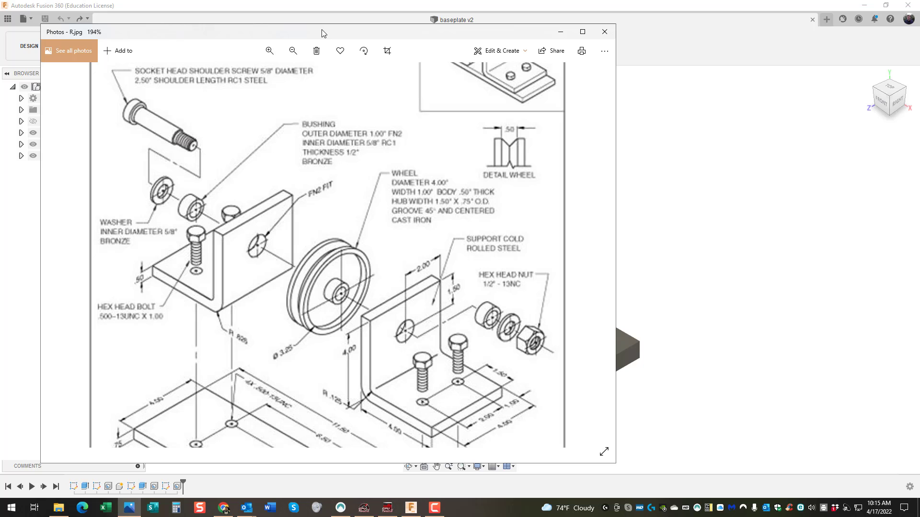
{"action": "left_click_drag", "start_coordinate": [322, 34], "coordinate": [0, 30]}
{"action": "left_click", "coordinate": [2, 33]}
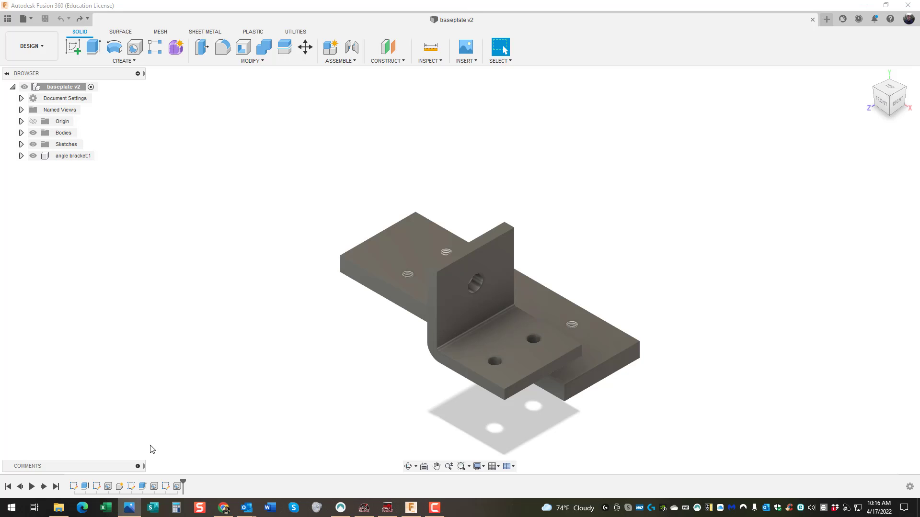
Edit the hole in the angle bracket's upright leg, setting its fastener size to 1
{"action": "right_click", "coordinate": [155, 486]}
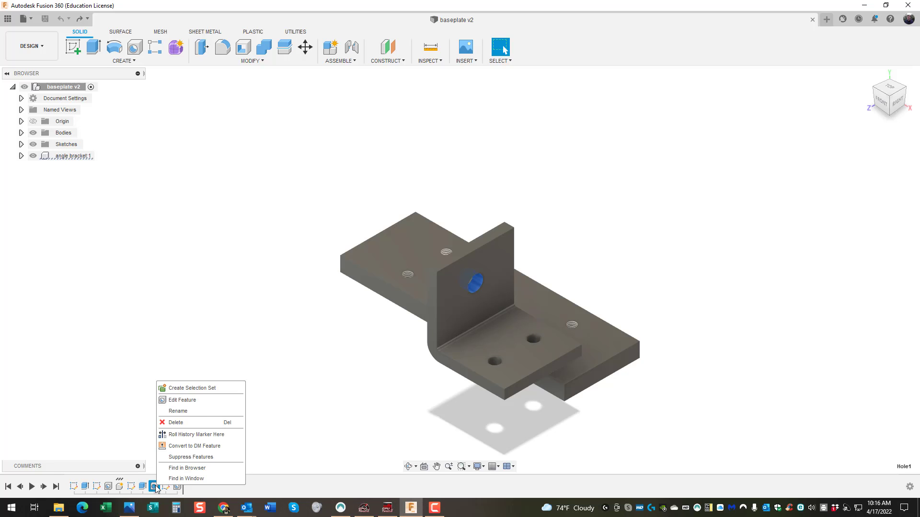
{"action": "left_click", "coordinate": [182, 403]}
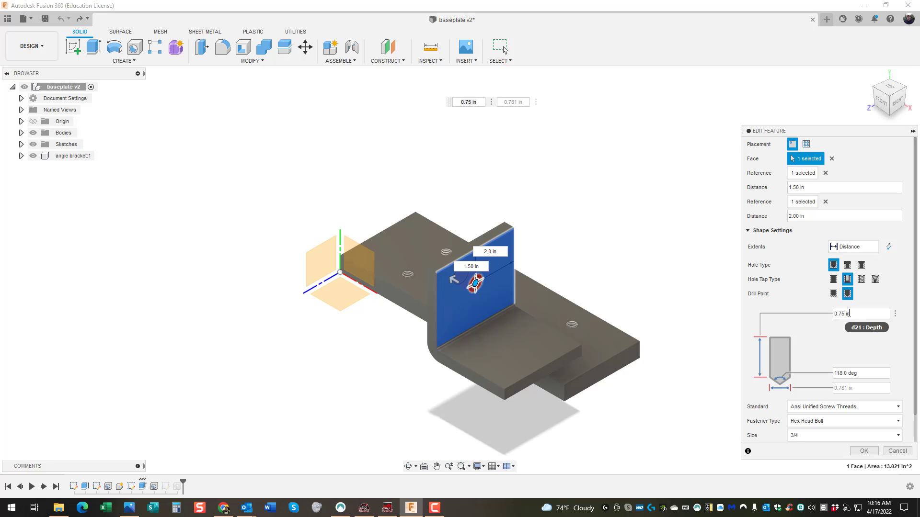
{"action": "left_click", "coordinate": [806, 435]}
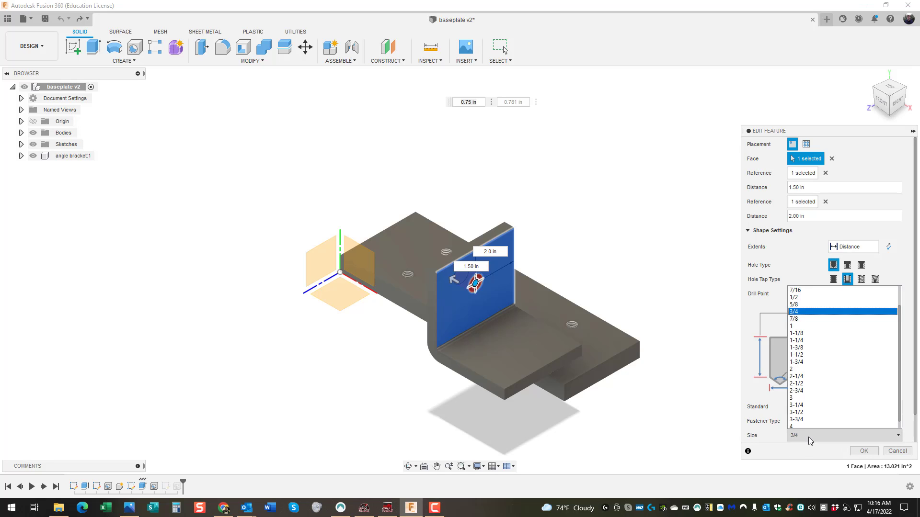
{"action": "left_click", "coordinate": [807, 319]}
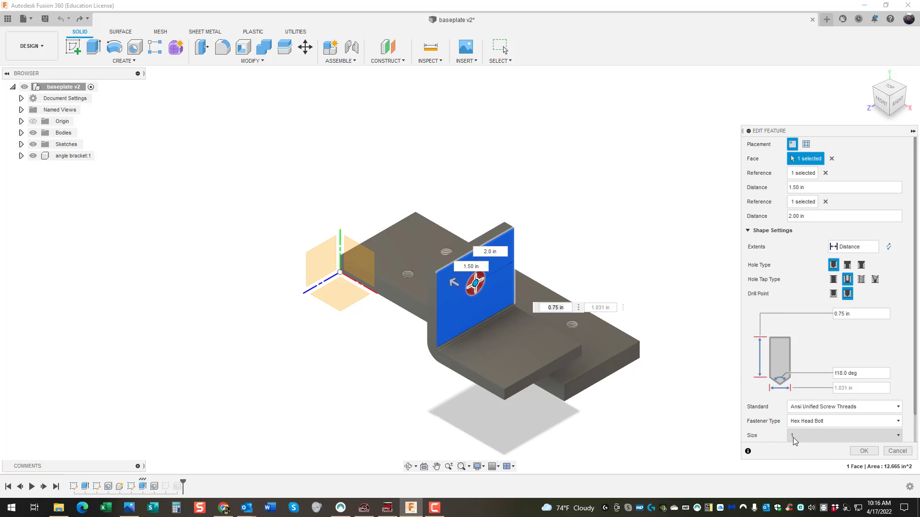
{"action": "left_click", "coordinate": [864, 451]}
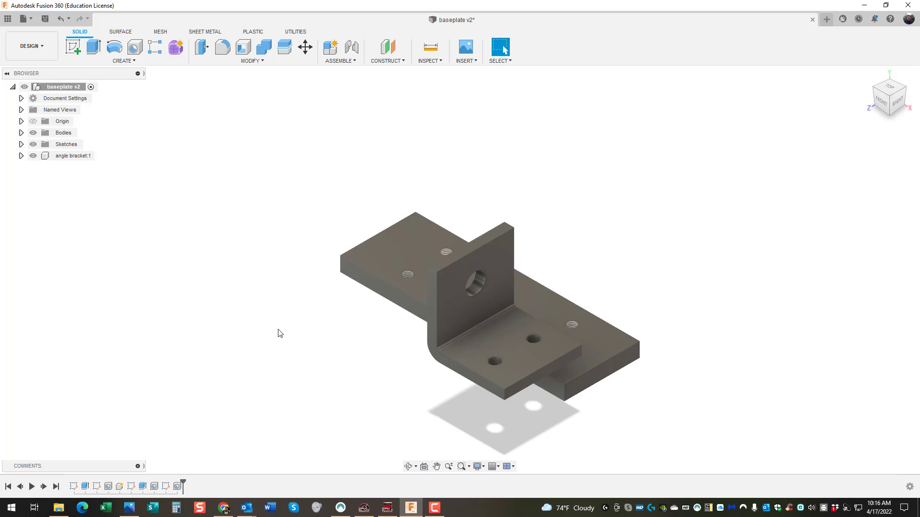
Copy the angle bracket component, placing the copy -12.00 in along X and rotated -185 degrees about Y
{"action": "right_click", "coordinate": [74, 158]}
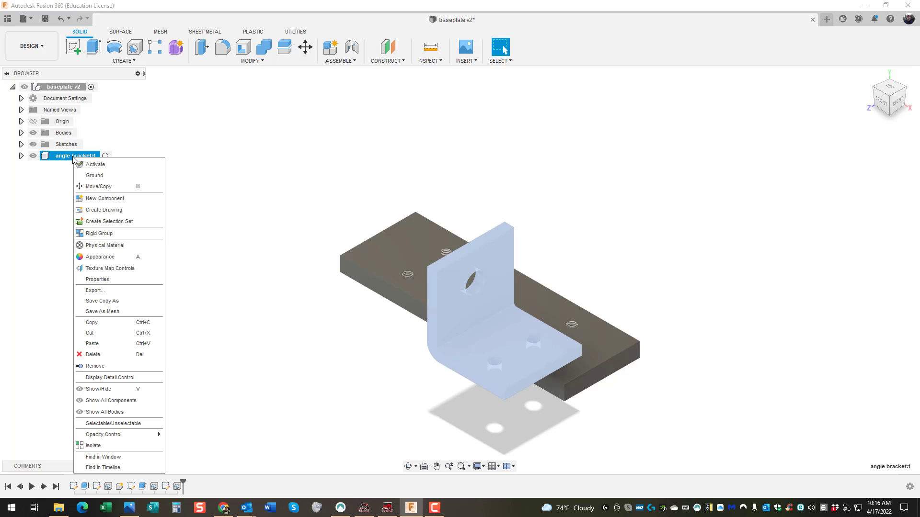
{"action": "left_click", "coordinate": [90, 324]}
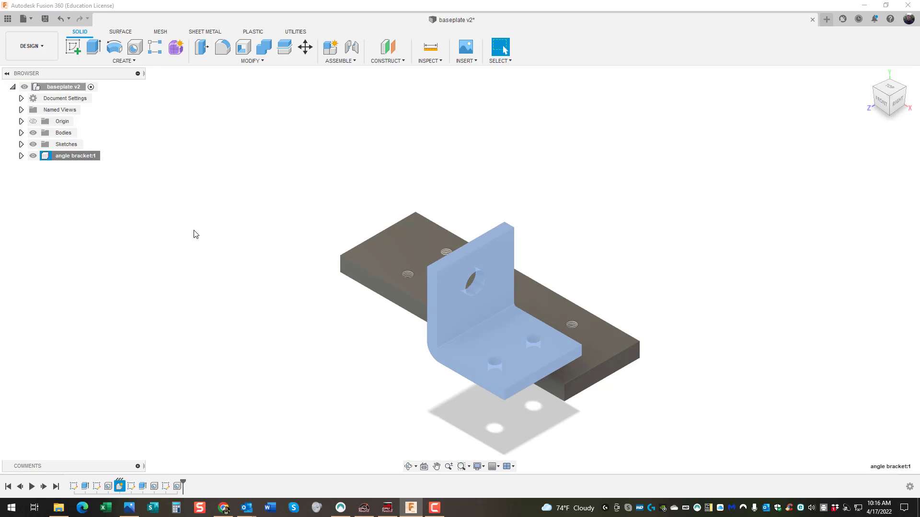
{"action": "key", "text": "ctrl+v"}
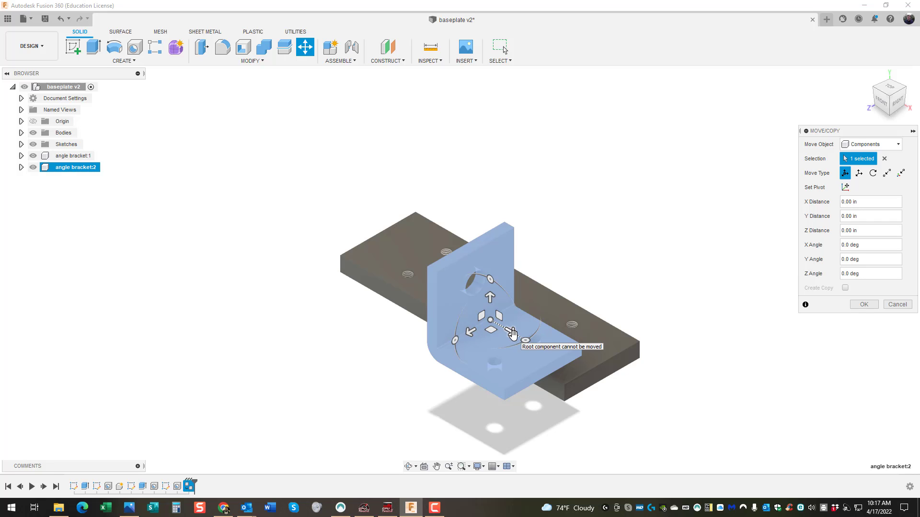
{"action": "left_click_drag", "start_coordinate": [512, 334], "coordinate": [261, 230]}
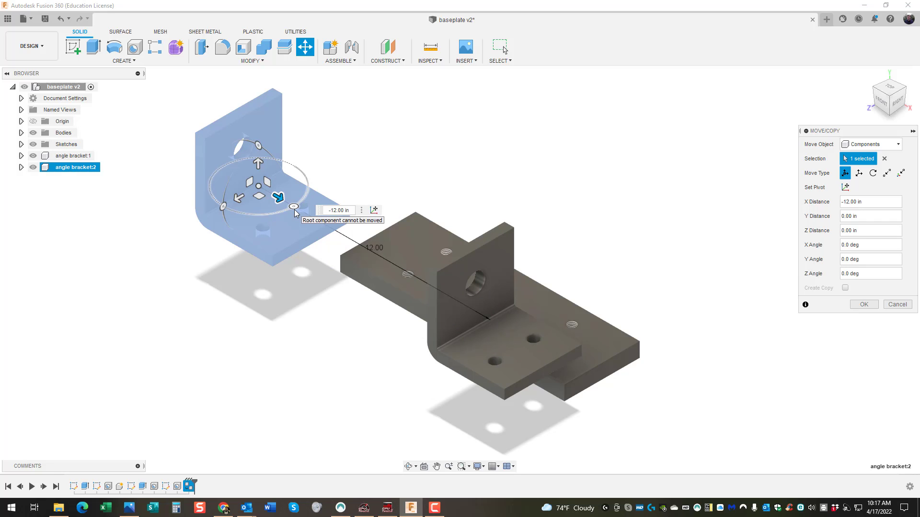
{"action": "left_click_drag", "start_coordinate": [293, 207], "coordinate": [191, 135]}
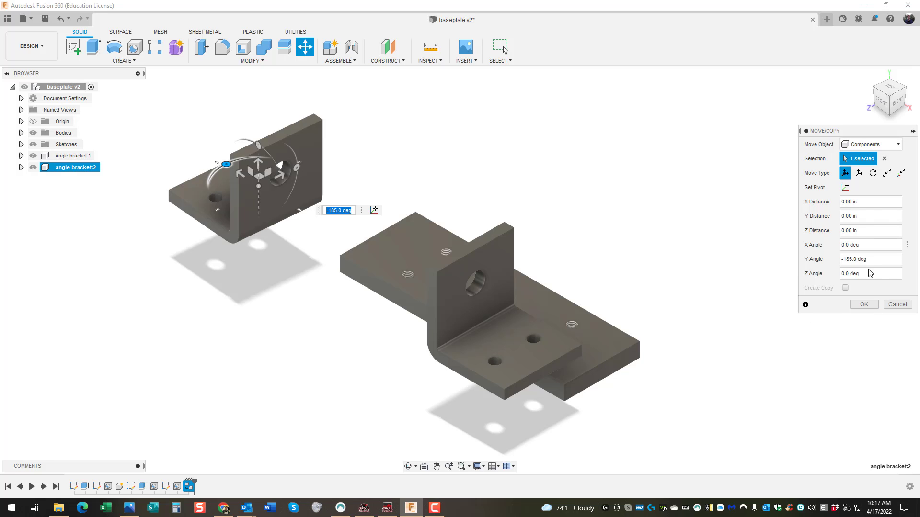
{"action": "left_click", "coordinate": [864, 304]}
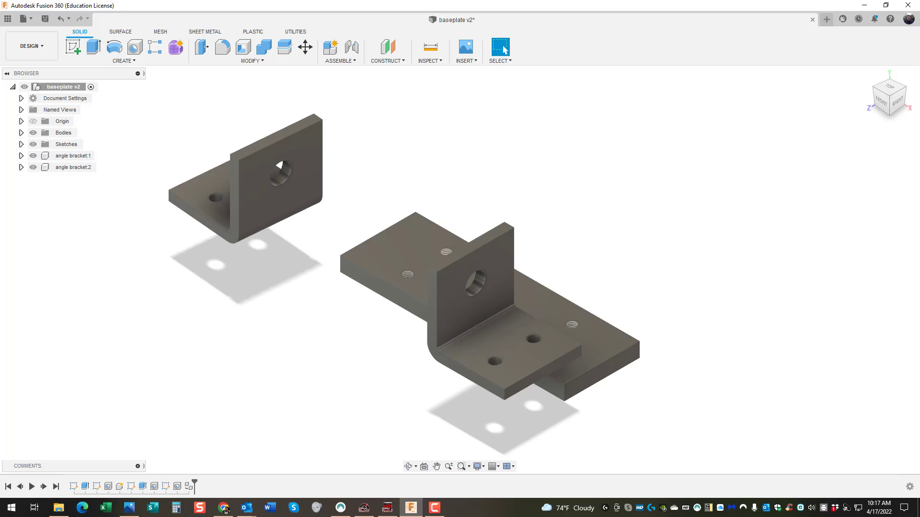
Check the wheel's specifications in the reference drawing and return to the model
{"action": "left_click", "coordinate": [129, 508]}
{"action": "left_click_drag", "start_coordinate": [343, 29], "coordinate": [401, 36]}
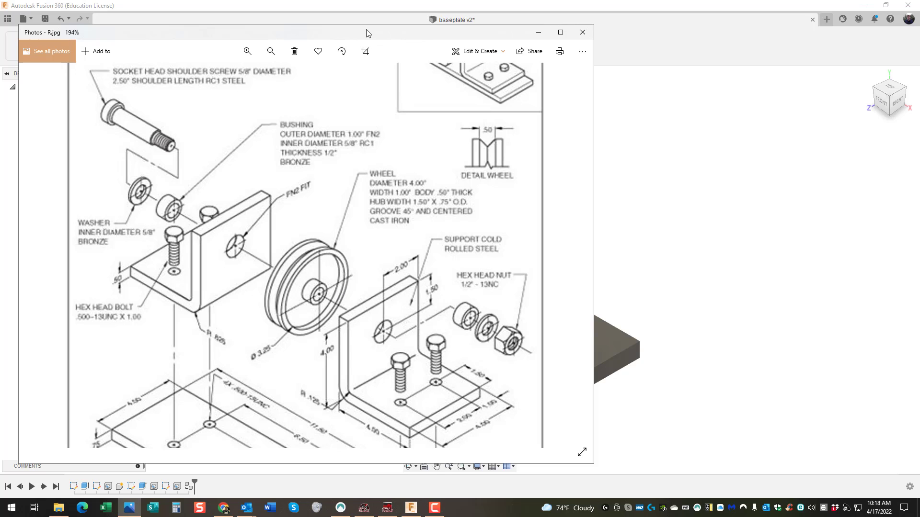
{"action": "left_click_drag", "start_coordinate": [368, 33], "coordinate": [0, 19]}
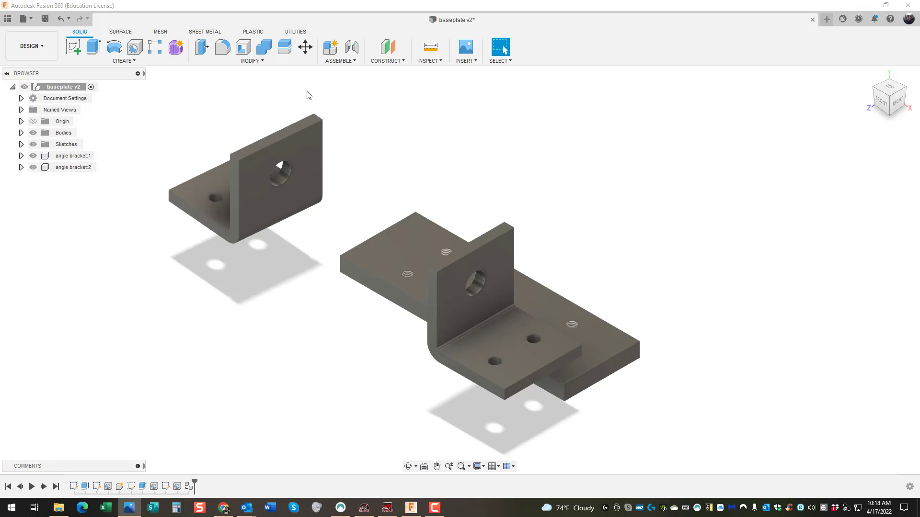
Create a new internal component named wheel in the baseplate assembly
{"action": "left_click", "coordinate": [341, 61]}
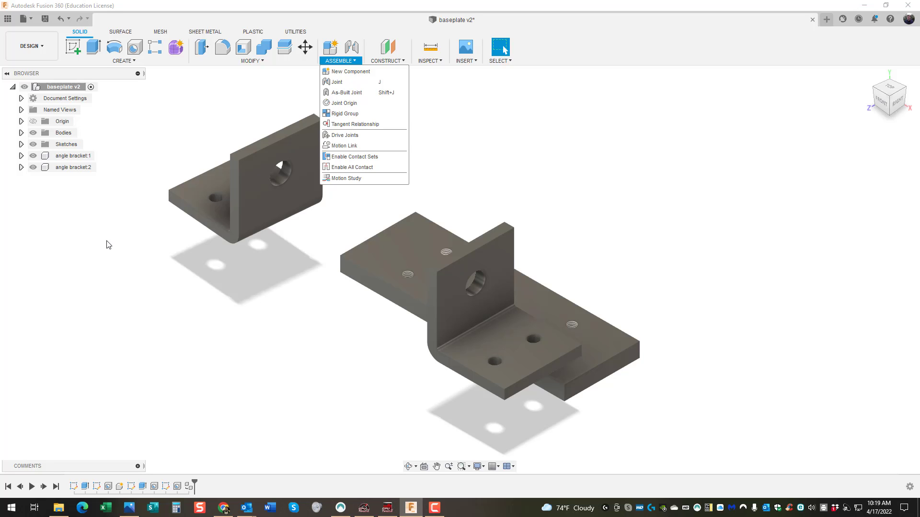
{"action": "left_click", "coordinate": [354, 74]}
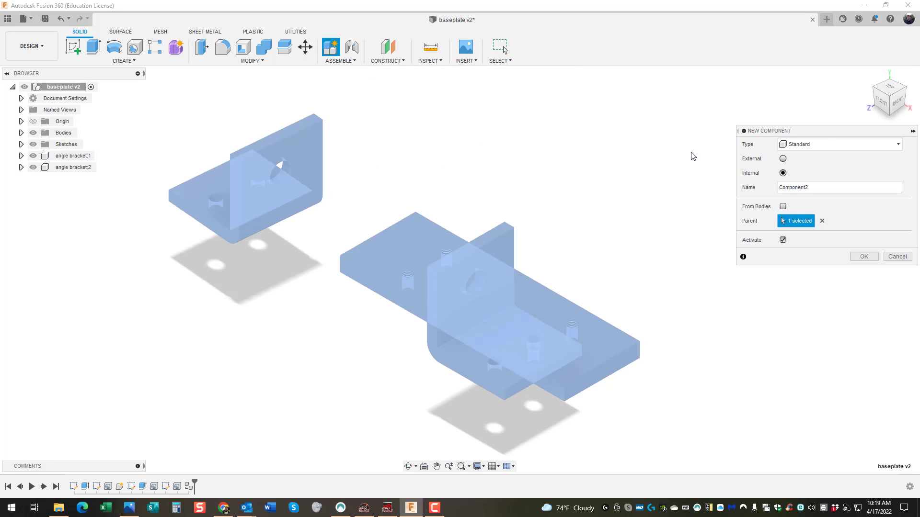
{"action": "left_click", "coordinate": [816, 190]}
{"action": "left_click_drag", "start_coordinate": [816, 189], "coordinate": [767, 184]}
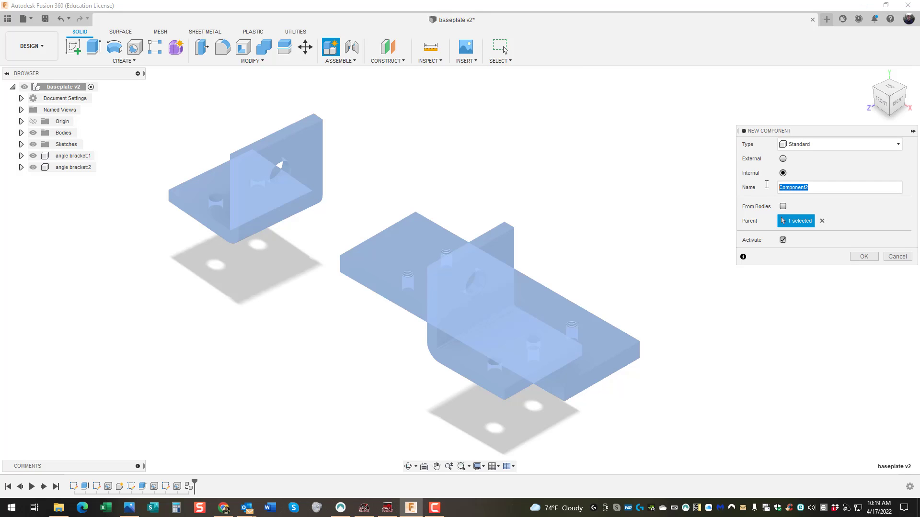
{"action": "type", "text": "wheel"}
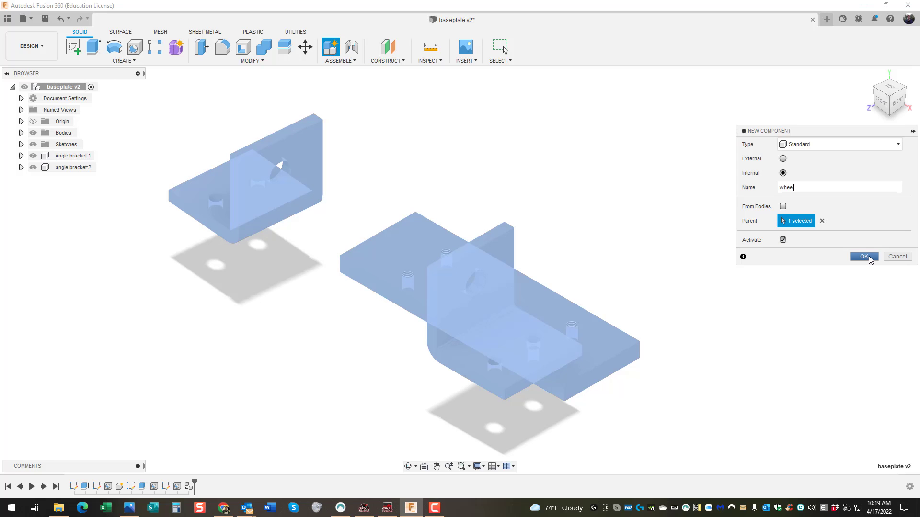
{"action": "left_click", "coordinate": [863, 257]}
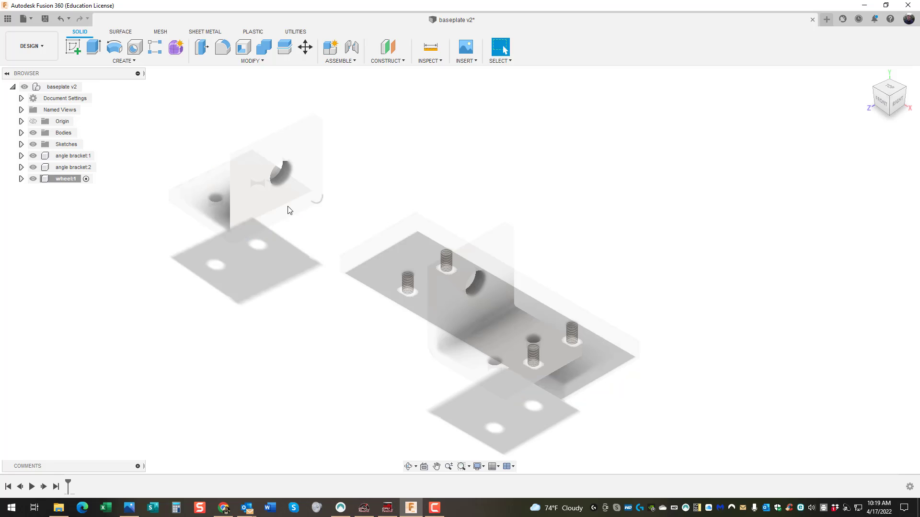
Start a sketch for the wheel component on the vertical XY plane, viewed from the front
{"action": "left_click", "coordinate": [74, 45]}
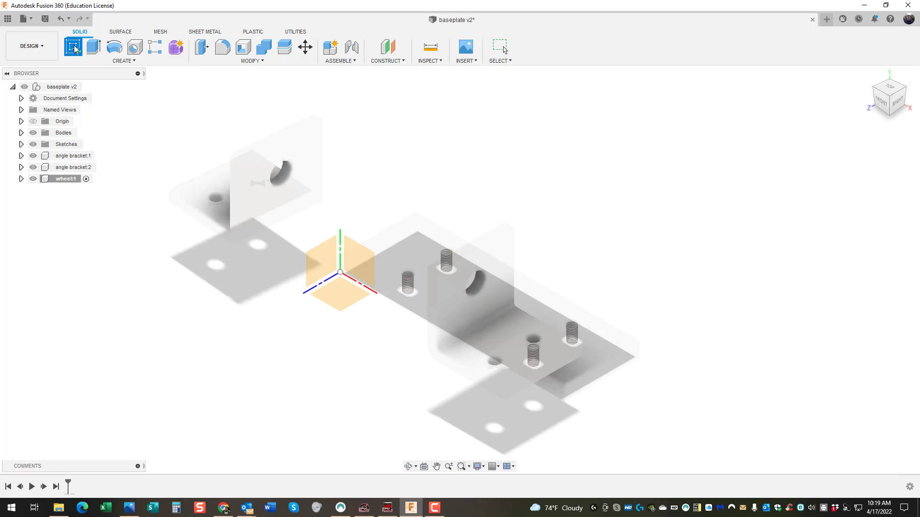
{"action": "left_click", "coordinate": [360, 261]}
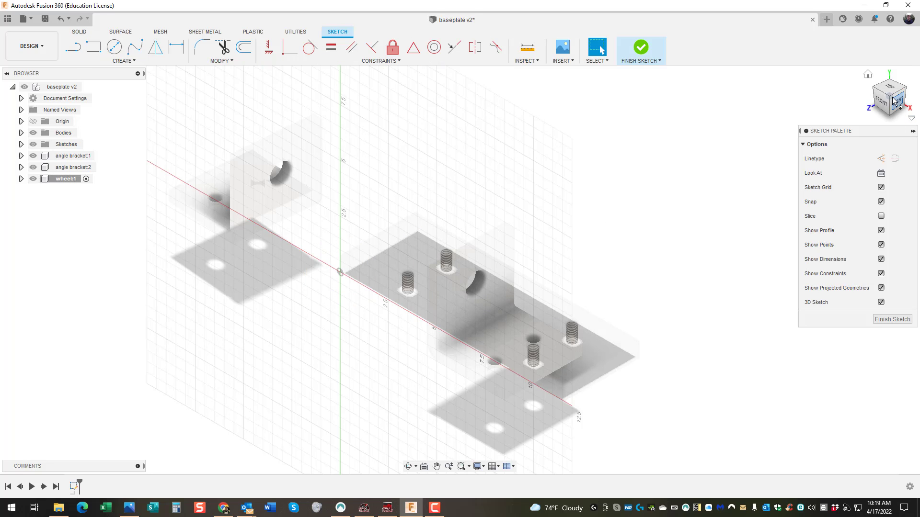
{"action": "left_click", "coordinate": [880, 102]}
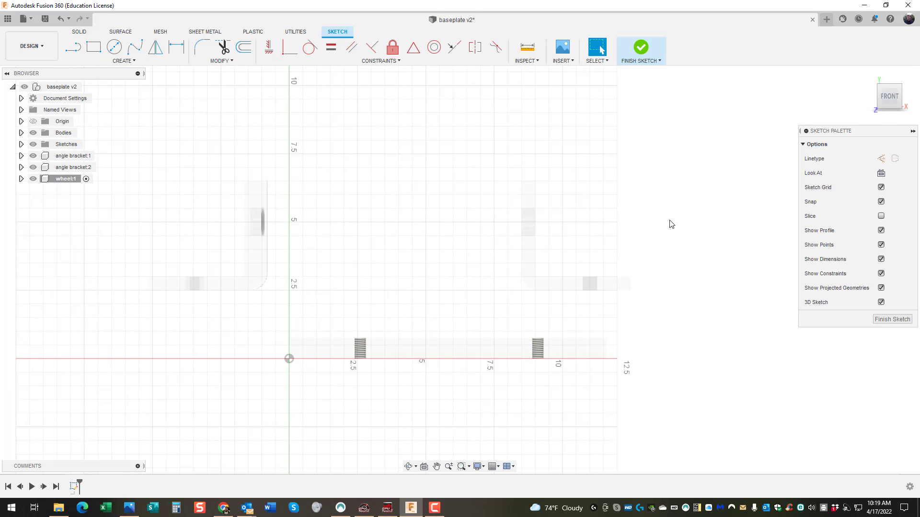
{"action": "scroll", "coordinate": [670, 224], "scroll_direction": "up", "scroll_amount": 3}
{"action": "scroll", "coordinate": [664, 215], "scroll_direction": "down", "scroll_amount": 3}
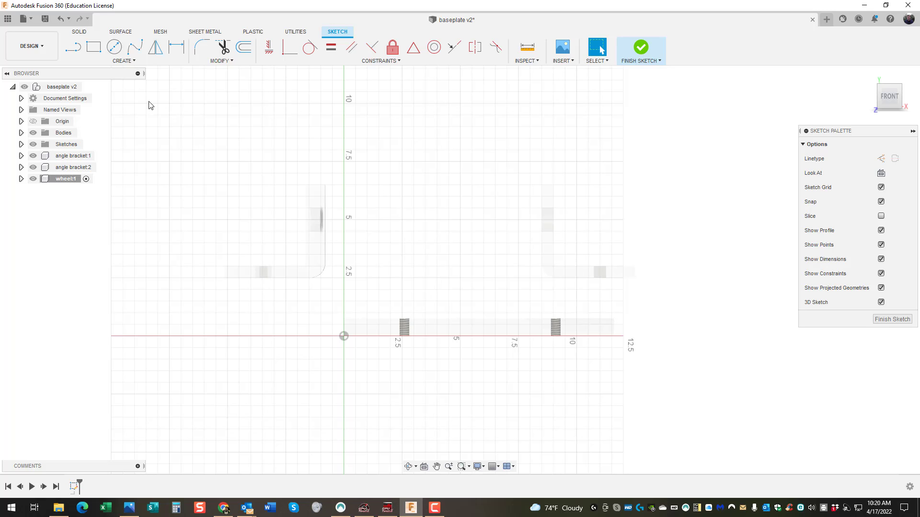
Sketch a horizontal line about 6.5 in long above the brackets, starting on the vertical axis
{"action": "left_click", "coordinate": [75, 48]}
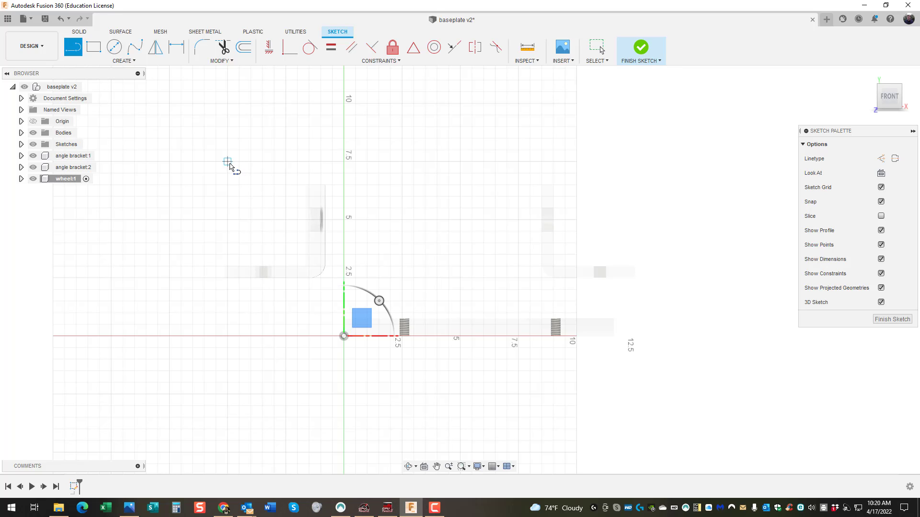
{"action": "scroll", "coordinate": [376, 203], "scroll_direction": "down", "scroll_amount": 3}
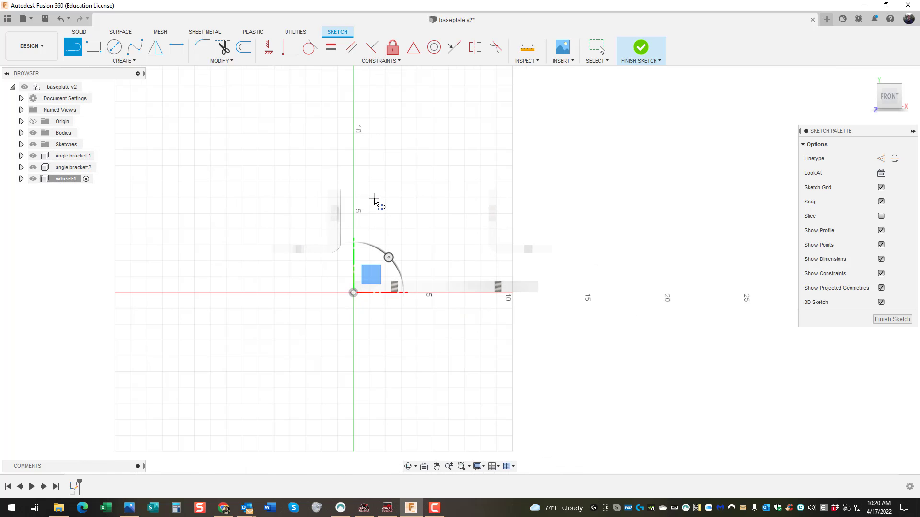
{"action": "middle_click_drag", "start_coordinate": [387, 205], "coordinate": [381, 287]}
{"action": "scroll", "coordinate": [379, 297], "scroll_direction": "down", "scroll_amount": 2}
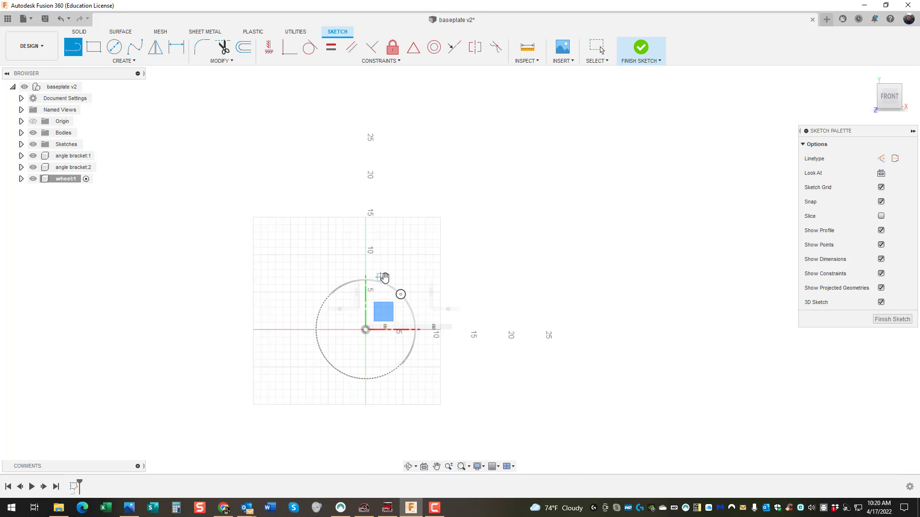
{"action": "scroll", "coordinate": [385, 271], "scroll_direction": "up", "scroll_amount": 6}
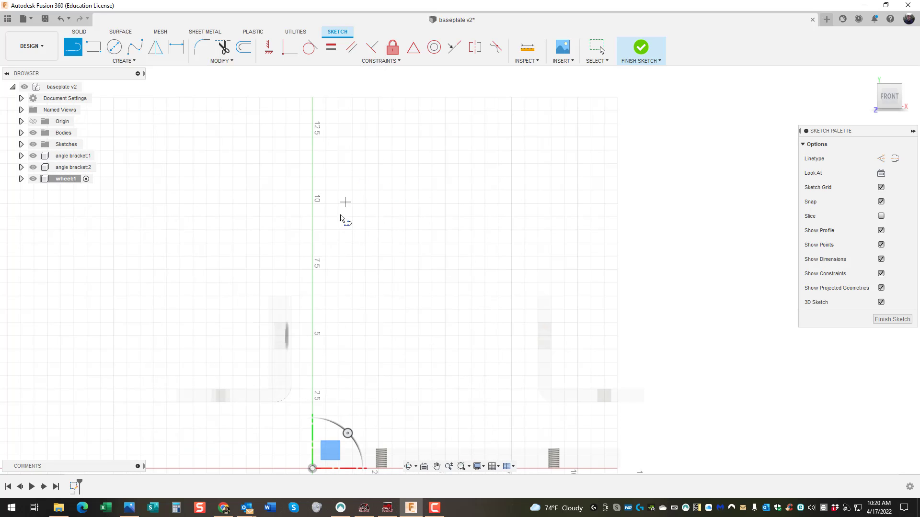
{"action": "left_click", "coordinate": [312, 231]}
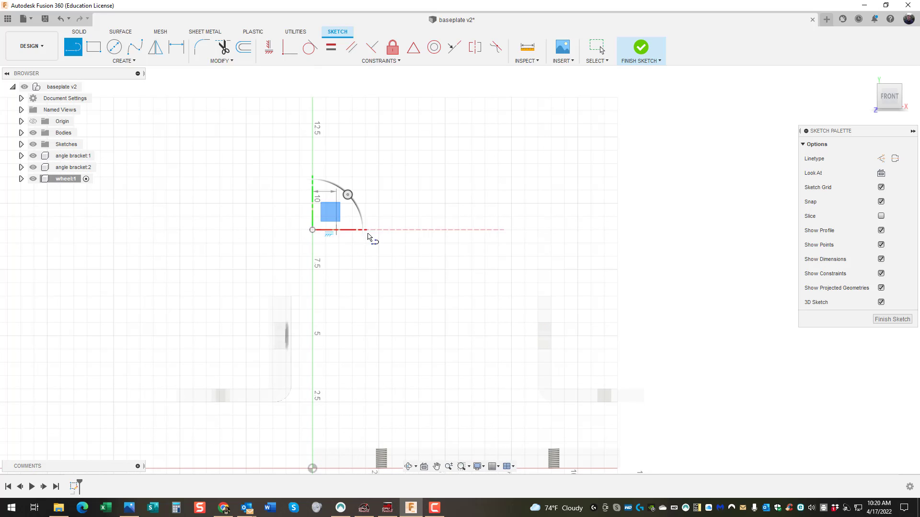
{"action": "left_click", "coordinate": [485, 230]}
{"action": "right_click", "coordinate": [486, 234]}
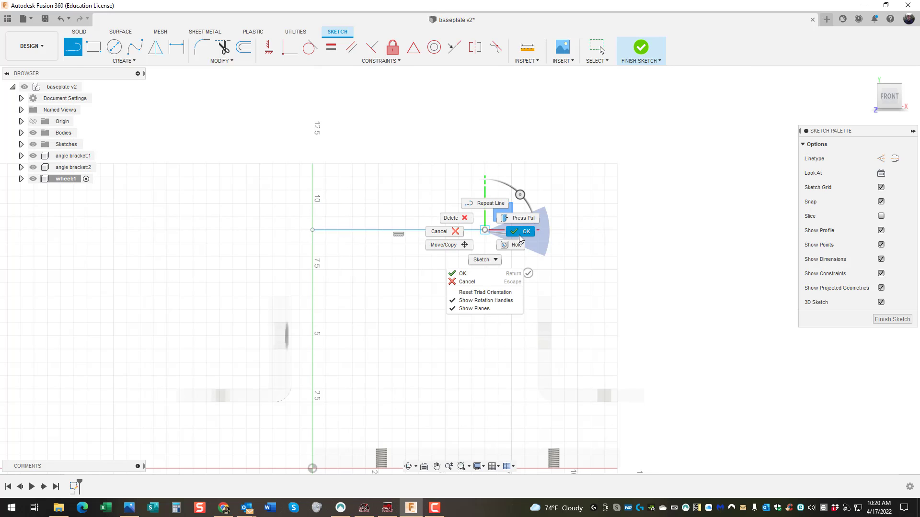
{"action": "left_click", "coordinate": [505, 241]}
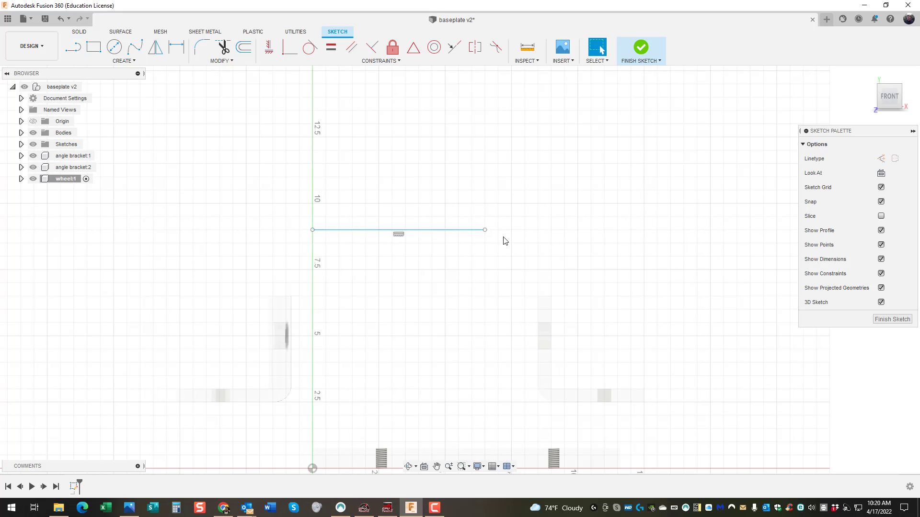
Convert the horizontal sketch line into a centerline
{"action": "left_click", "coordinate": [440, 231]}
{"action": "right_click", "coordinate": [440, 230]}
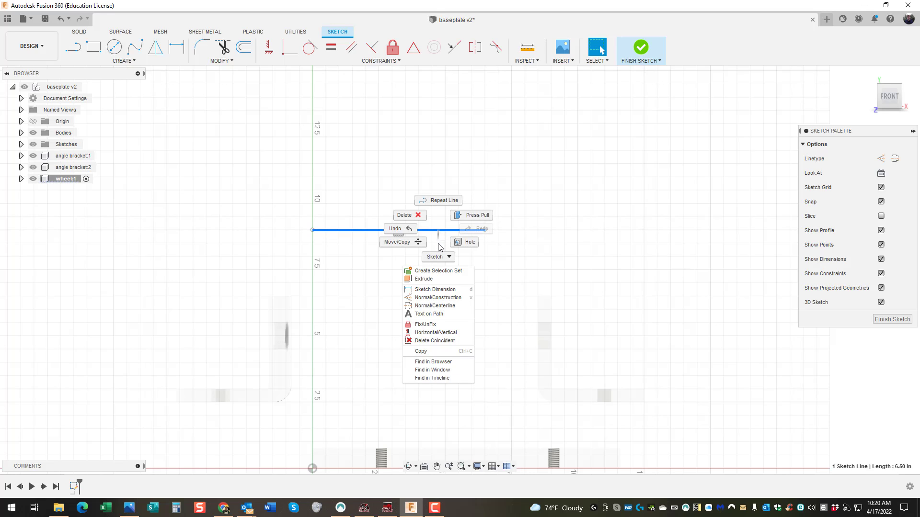
{"action": "left_click", "coordinate": [447, 307]}
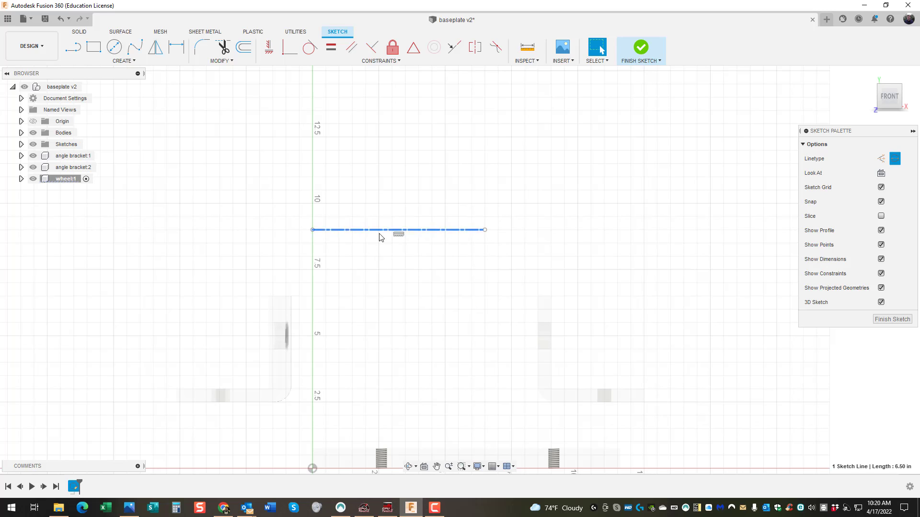
Sketch a horizontal line about 2.2 in long just above the centerline as the profile's lower edge
{"action": "left_click", "coordinate": [75, 53]}
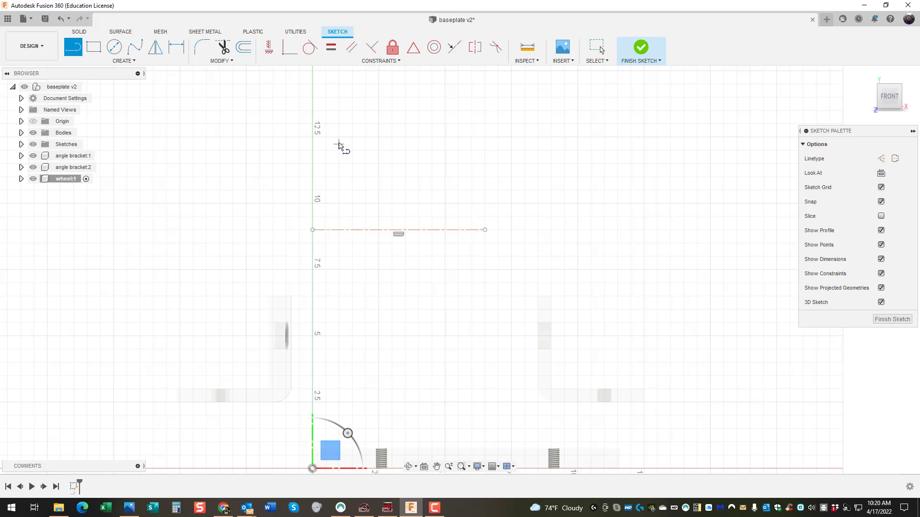
{"action": "left_click", "coordinate": [366, 217]}
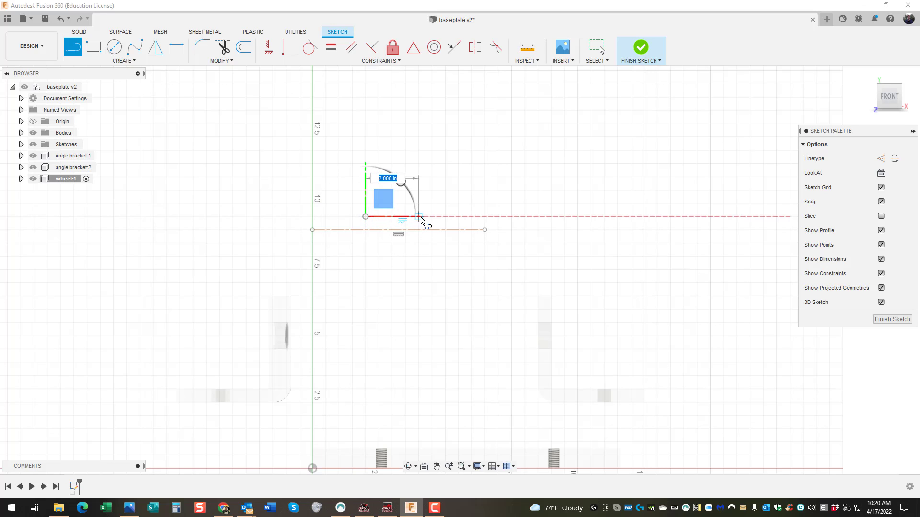
{"action": "left_click", "coordinate": [424, 216]}
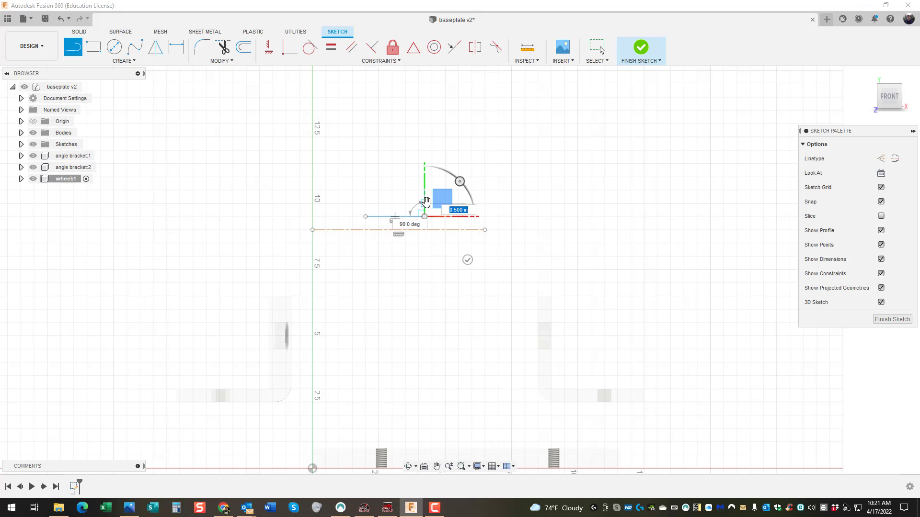
{"action": "left_click", "coordinate": [423, 201]}
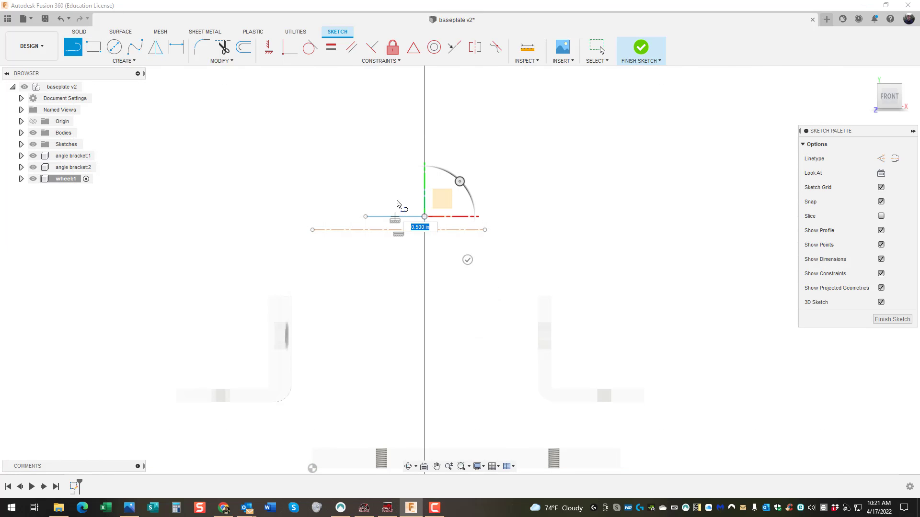
Sketch a vertical line about 0.5 in long upward from the right end of the profile's lower edge
{"action": "left_click", "coordinate": [73, 47]}
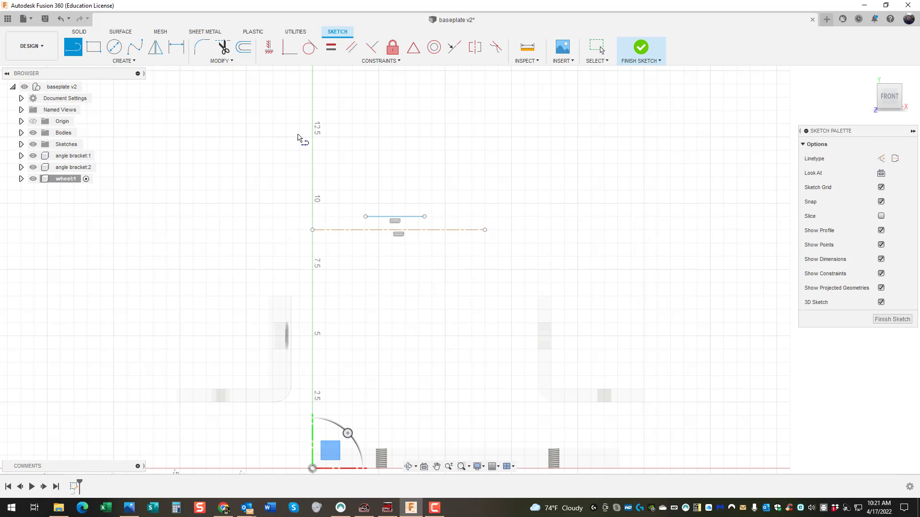
{"action": "left_click", "coordinate": [424, 217]}
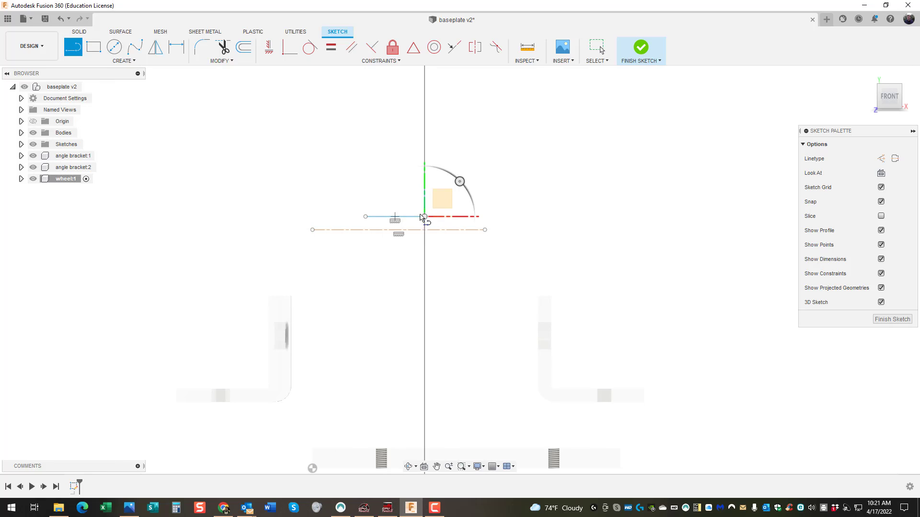
{"action": "scroll", "coordinate": [425, 217], "scroll_direction": "up", "scroll_amount": 3}
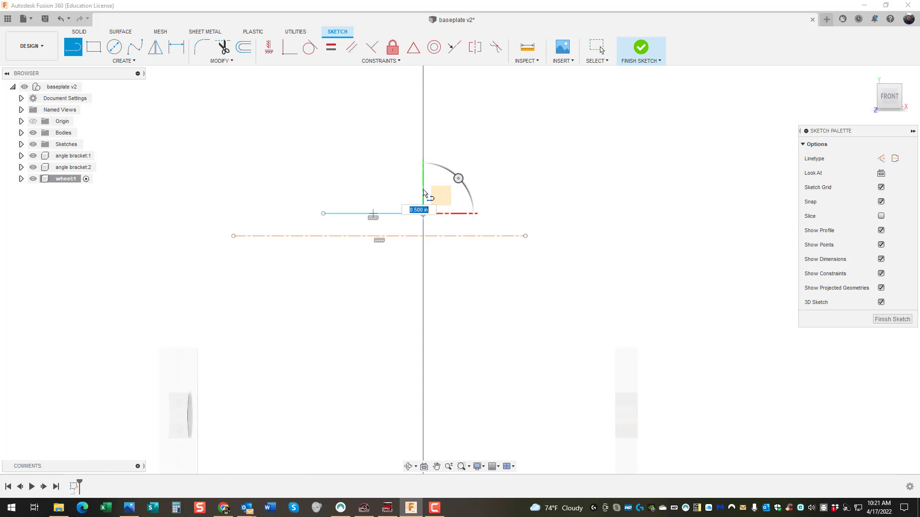
{"action": "left_click", "coordinate": [424, 191]}
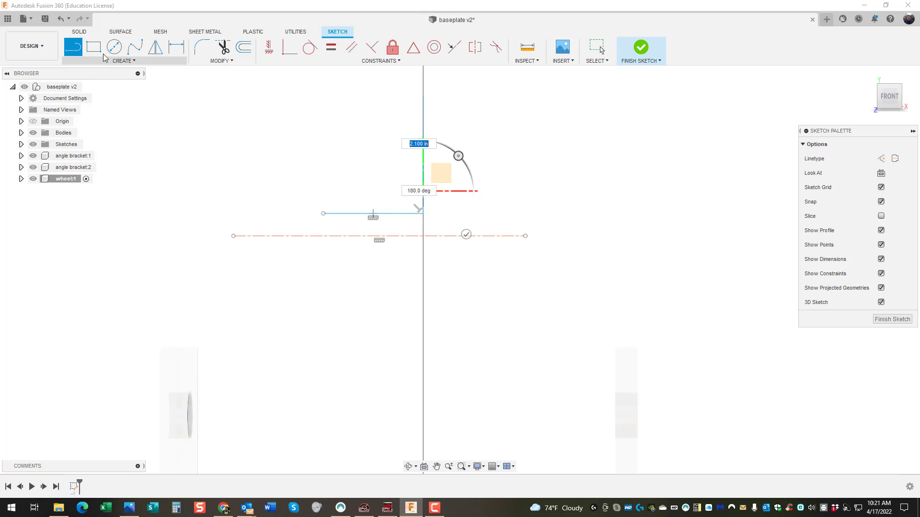
Continue the wheel profile with a short horizontal line to the left and a vertical line about 1.9 in long upward
{"action": "left_click", "coordinate": [73, 47]}
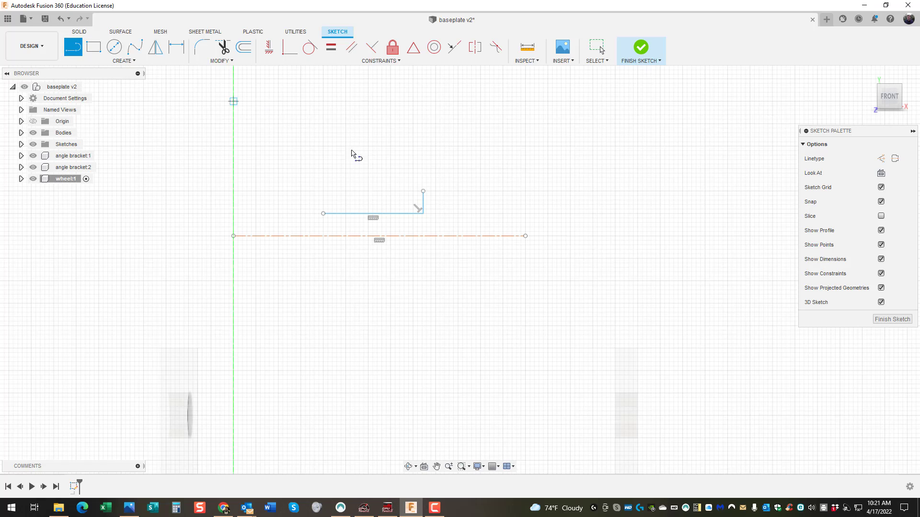
{"action": "left_click", "coordinate": [423, 191]}
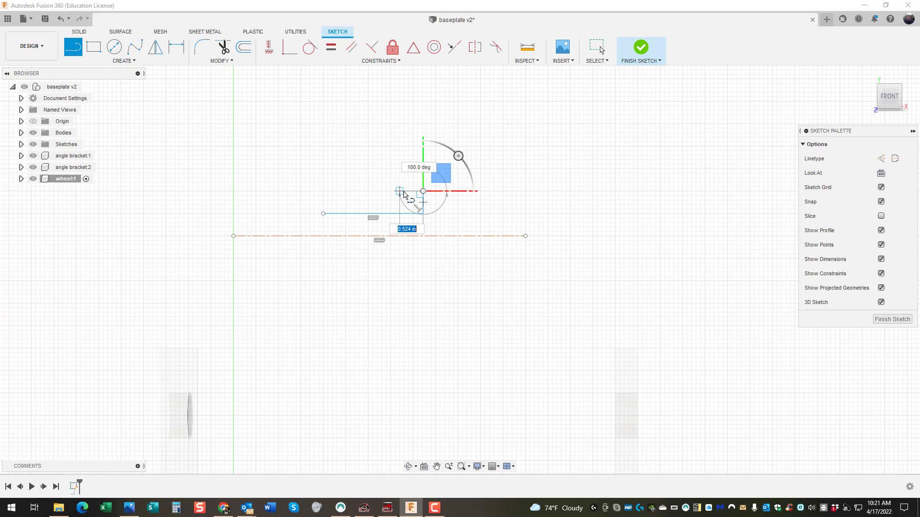
{"action": "left_click", "coordinate": [405, 192]}
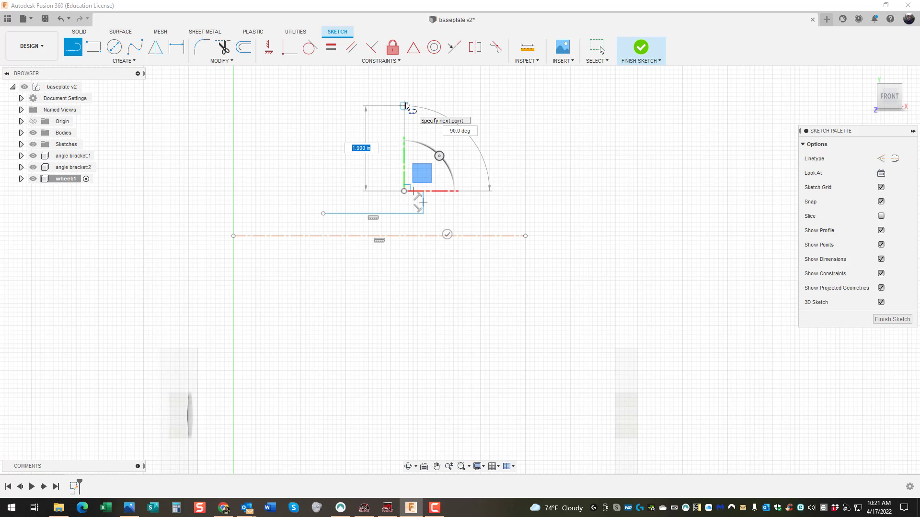
{"action": "left_click", "coordinate": [405, 105]}
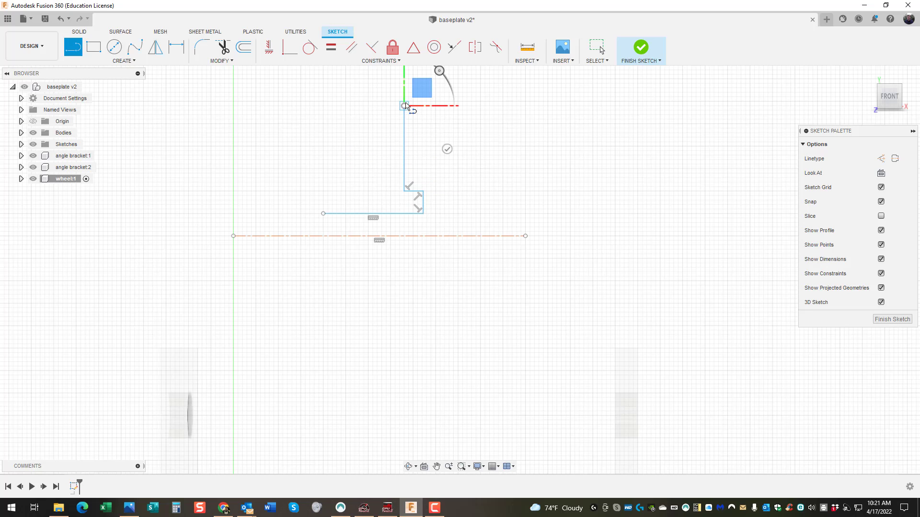
{"action": "left_click", "coordinate": [434, 107]}
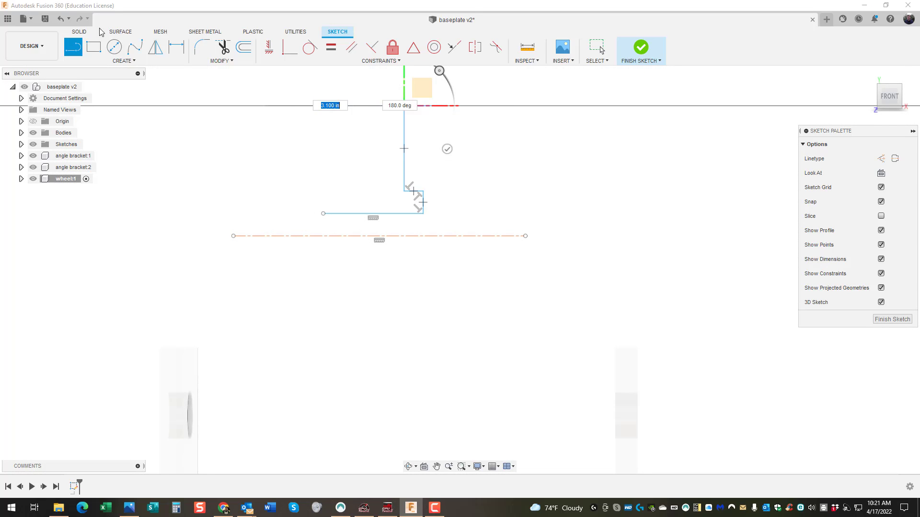
{"action": "left_click", "coordinate": [424, 89]}
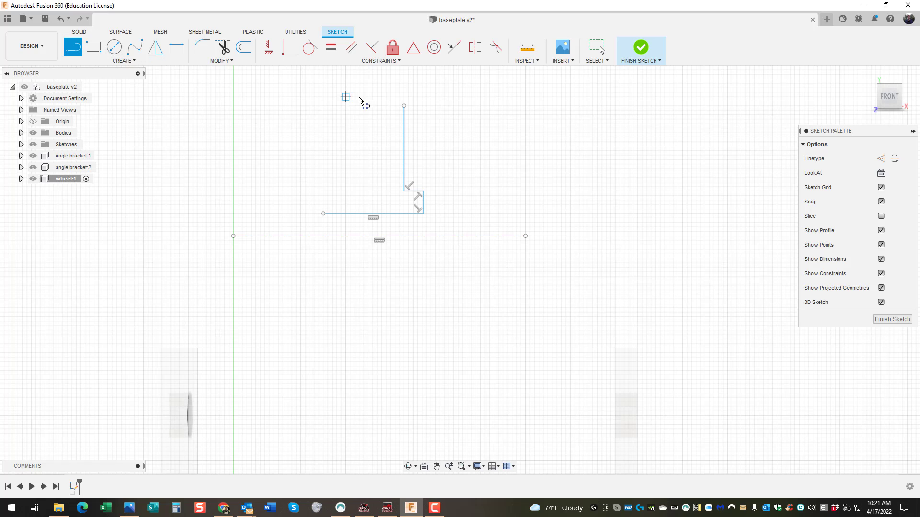
Extend the profile from the tall vertical line's upper end about 0.5 in to the right, then about 0.4 in upward
{"action": "left_click", "coordinate": [404, 106]}
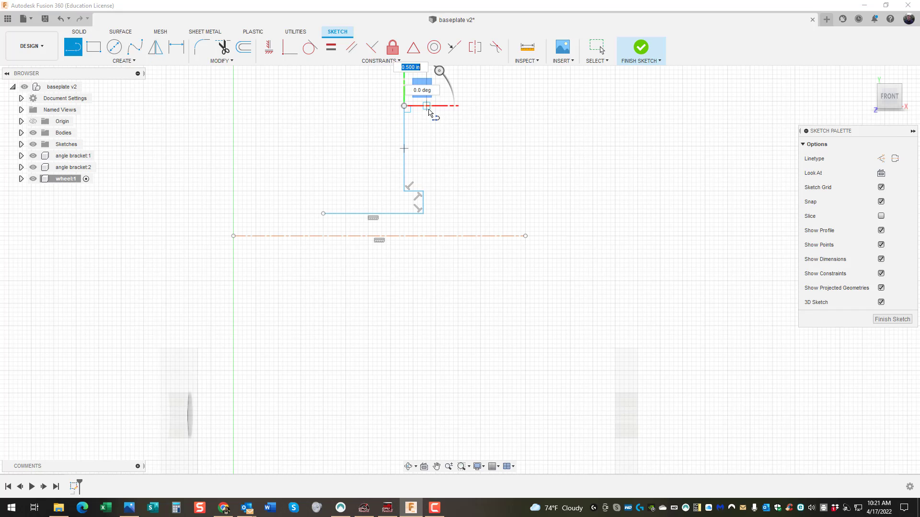
{"action": "left_click", "coordinate": [426, 106]}
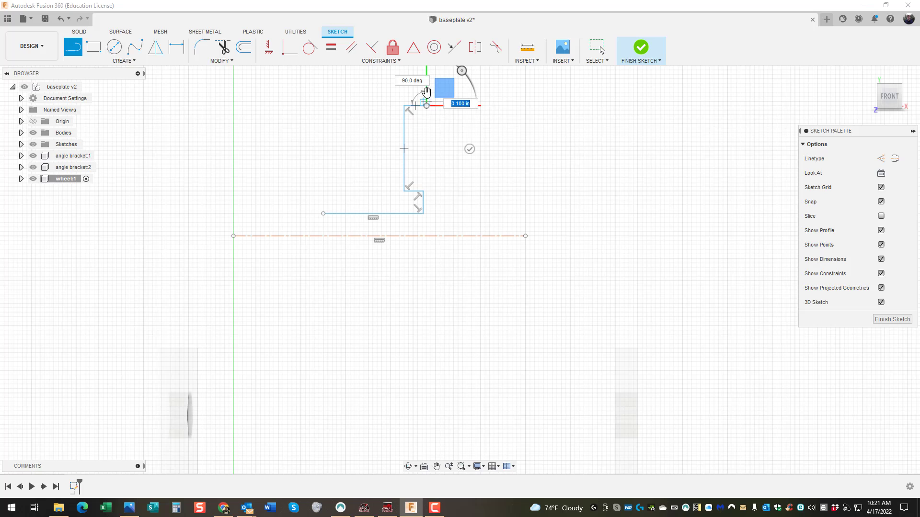
{"action": "left_click", "coordinate": [428, 90]}
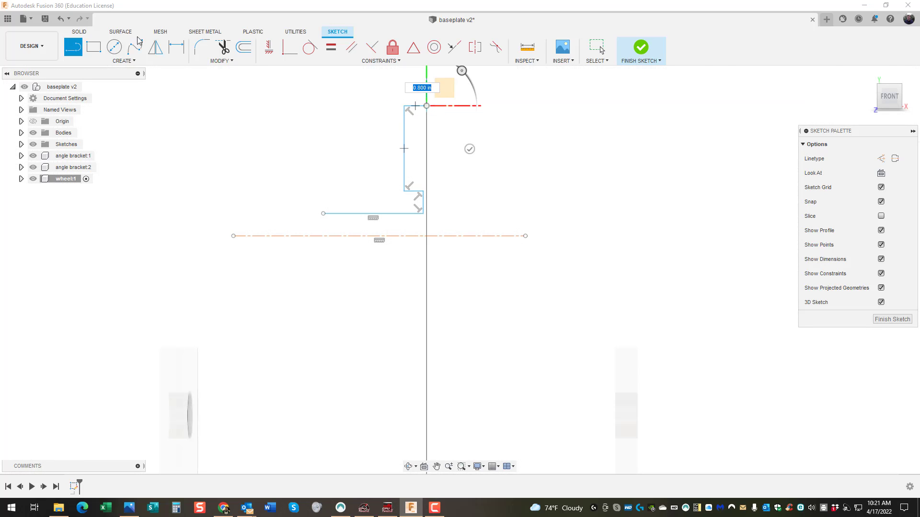
{"action": "left_click", "coordinate": [73, 47]}
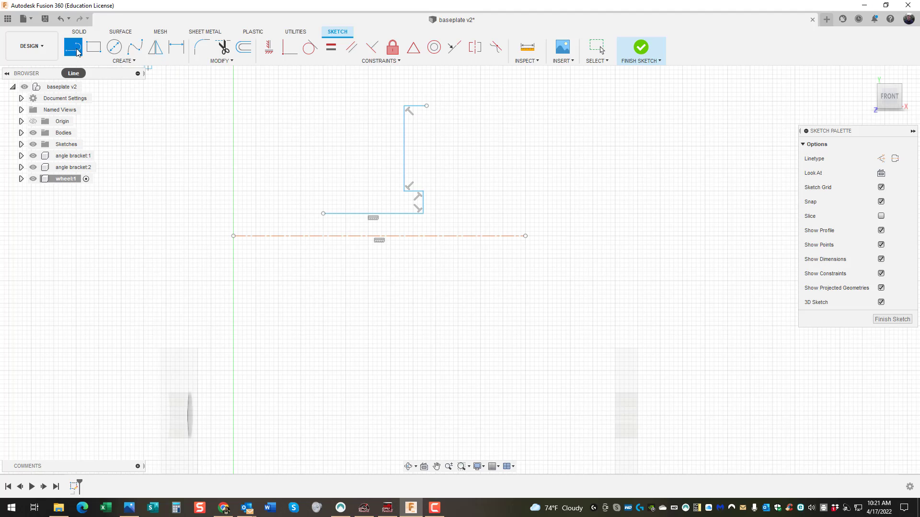
{"action": "left_click", "coordinate": [426, 105]}
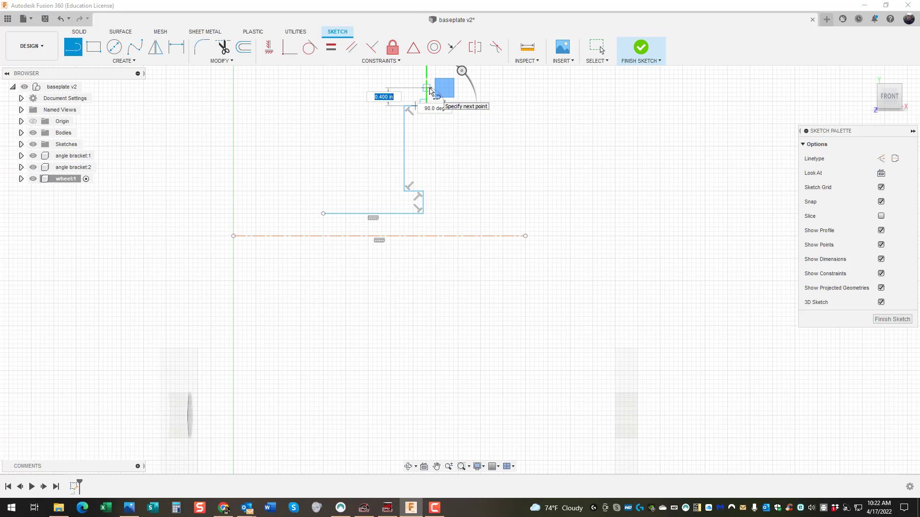
{"action": "left_click", "coordinate": [426, 88]}
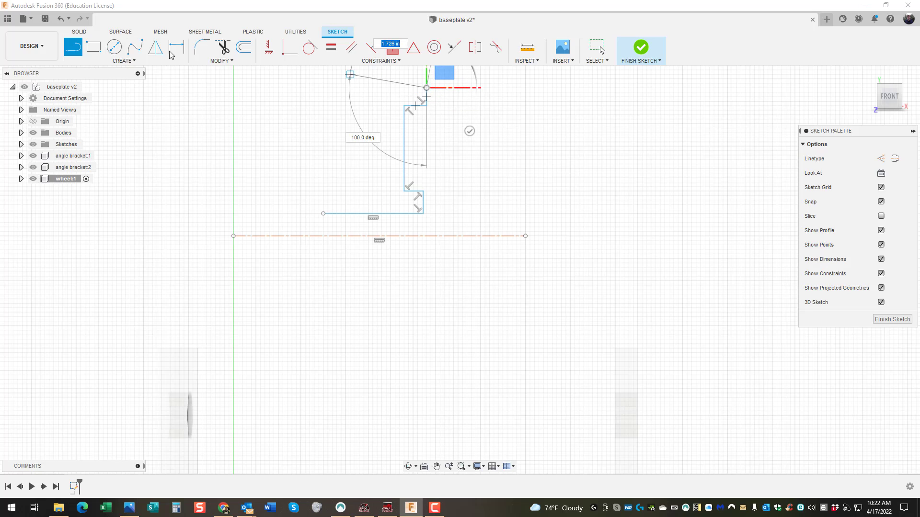
Sketch the profile's upper edge to the left and add two slanted lines forming a shallow V above the lower edge's midpoint
{"action": "left_click", "coordinate": [75, 50]}
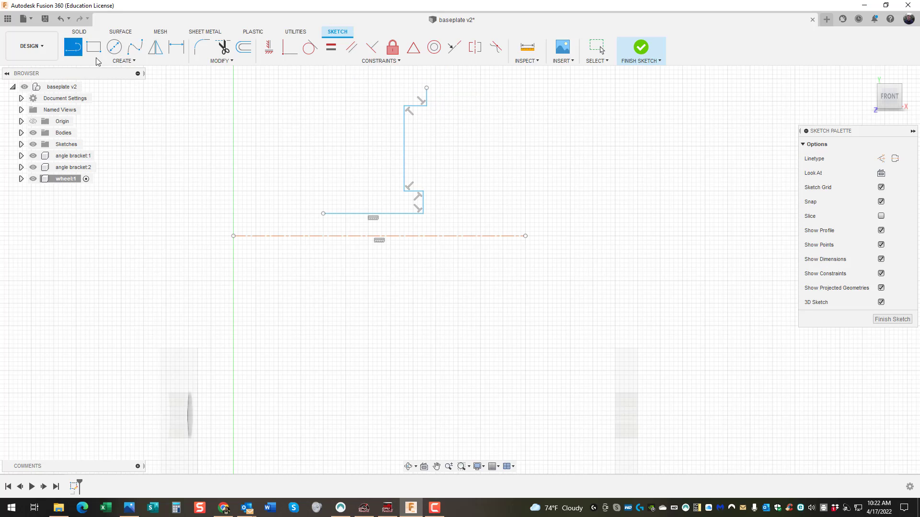
{"action": "left_click", "coordinate": [426, 88]}
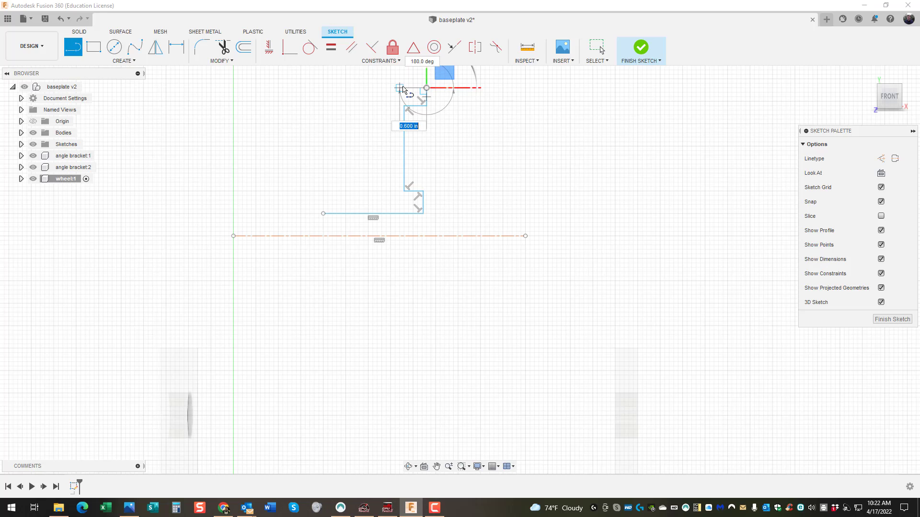
{"action": "left_click", "coordinate": [394, 88]}
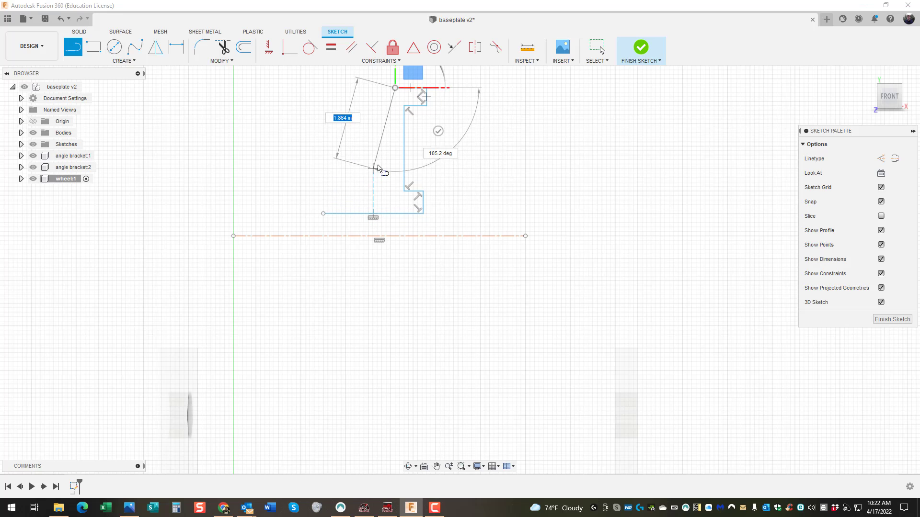
{"action": "left_click", "coordinate": [374, 98]}
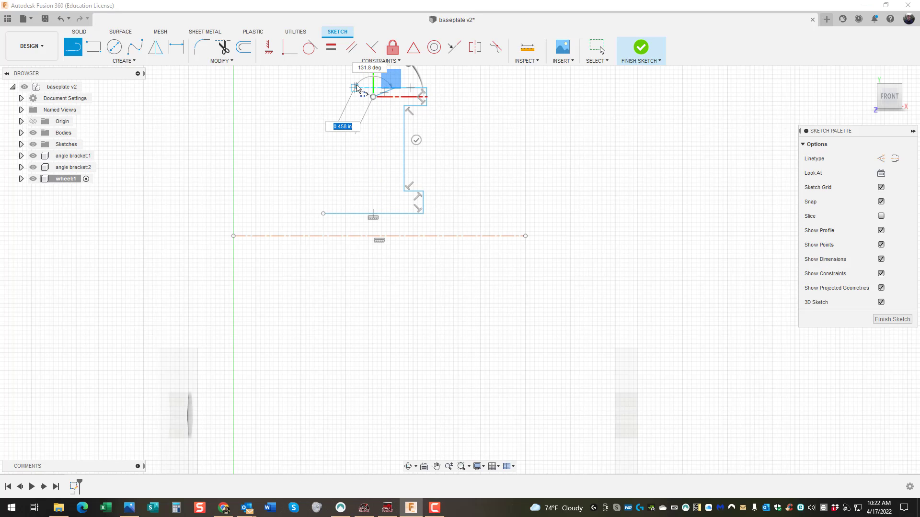
{"action": "left_click", "coordinate": [355, 87]}
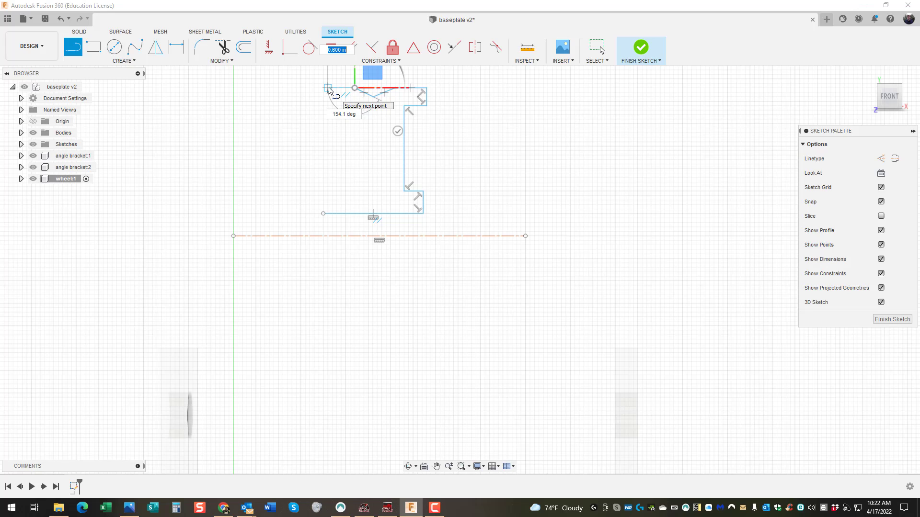
{"action": "key", "text": "Escape"}
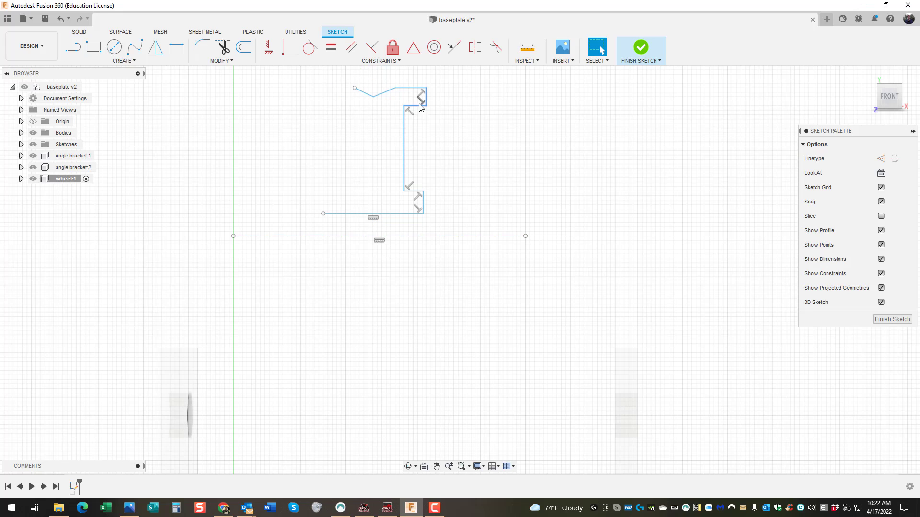
Close the half profile with a vertical line about 2.6 in long from the V's lowest point to the lower edge's midpoint
{"action": "left_click", "coordinate": [72, 47]}
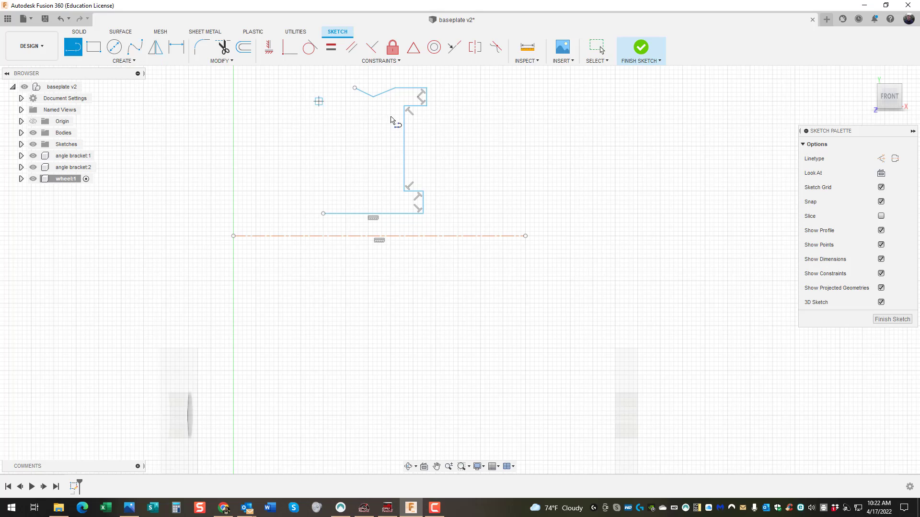
{"action": "left_click", "coordinate": [373, 96]}
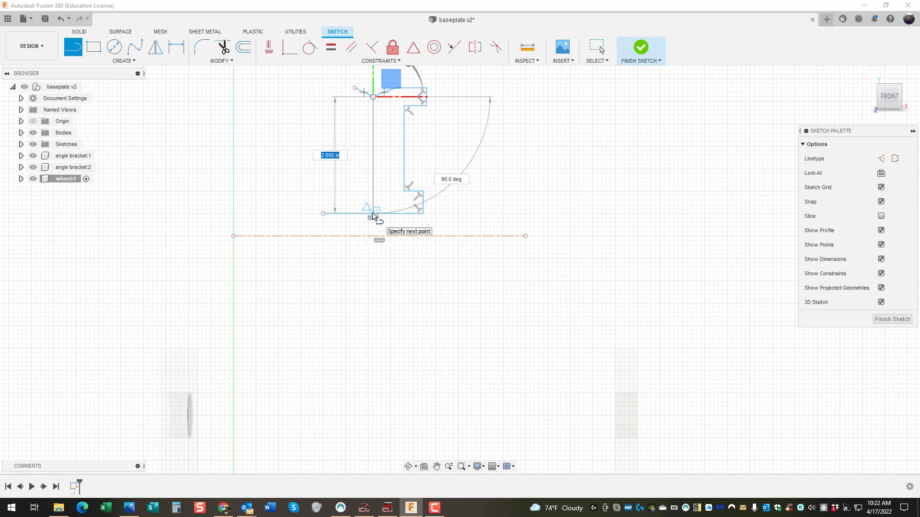
{"action": "left_click", "coordinate": [373, 214]}
{"action": "right_click", "coordinate": [374, 214]}
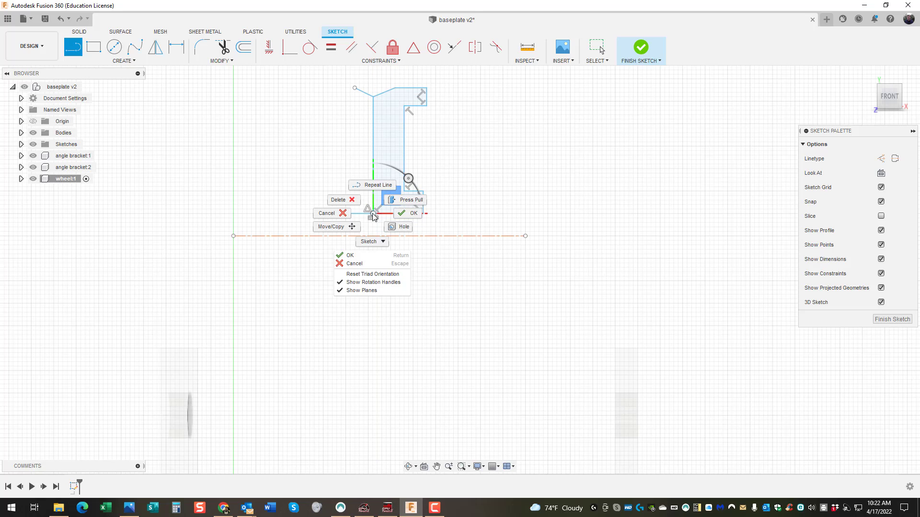
{"action": "left_click", "coordinate": [407, 214]}
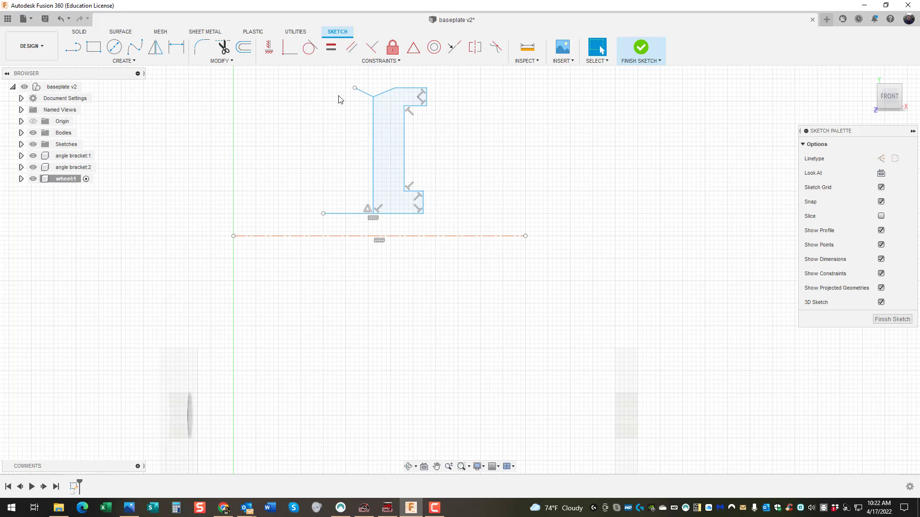
Delete the leftover left slanted line and trim the lower edge to the left of the closing vertical line
{"action": "left_click", "coordinate": [362, 92]}
{"action": "key", "text": "Delete"}
{"action": "left_click", "coordinate": [223, 47]}
{"action": "left_click", "coordinate": [353, 213]}
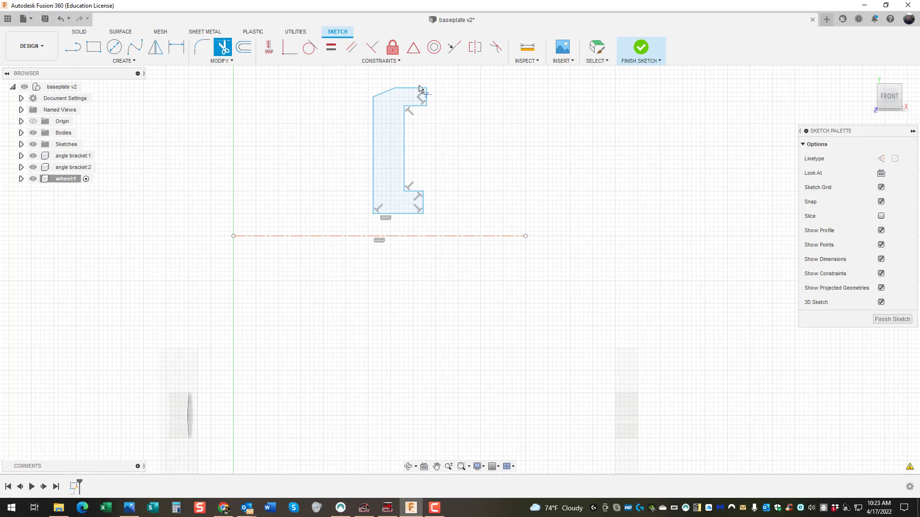
Dimension the profile's upper edge about the centerline as a 4 in diameter
{"action": "left_click", "coordinate": [176, 47]}
{"action": "left_click", "coordinate": [416, 235]}
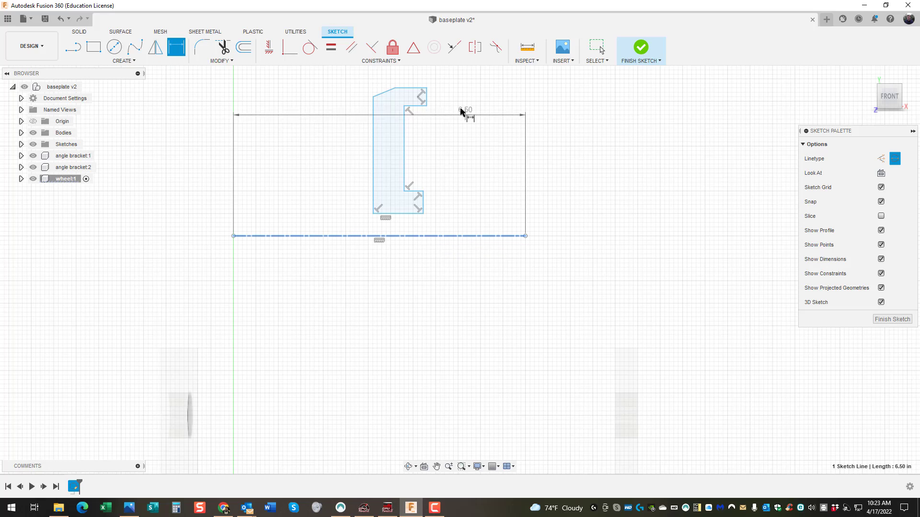
{"action": "left_click", "coordinate": [420, 88]}
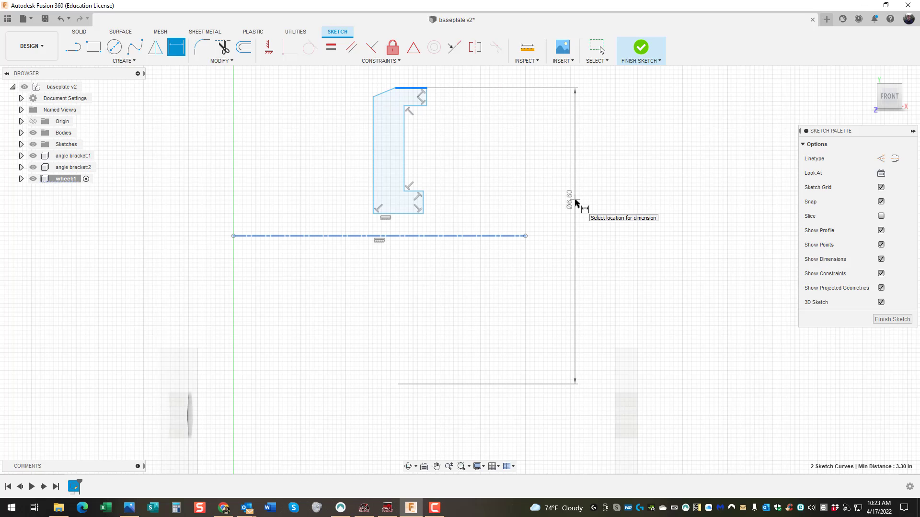
{"action": "left_click", "coordinate": [576, 203]}
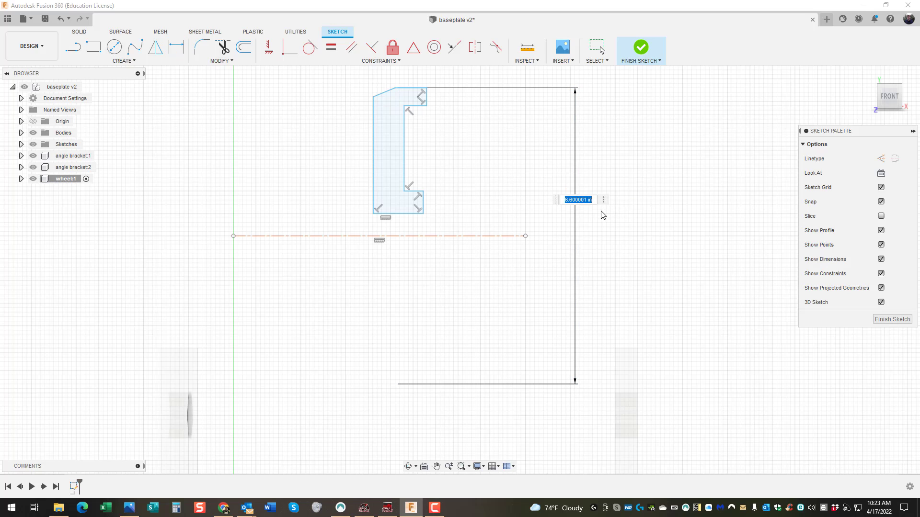
{"action": "type", "text": "4"}
{"action": "key", "text": "Return"}
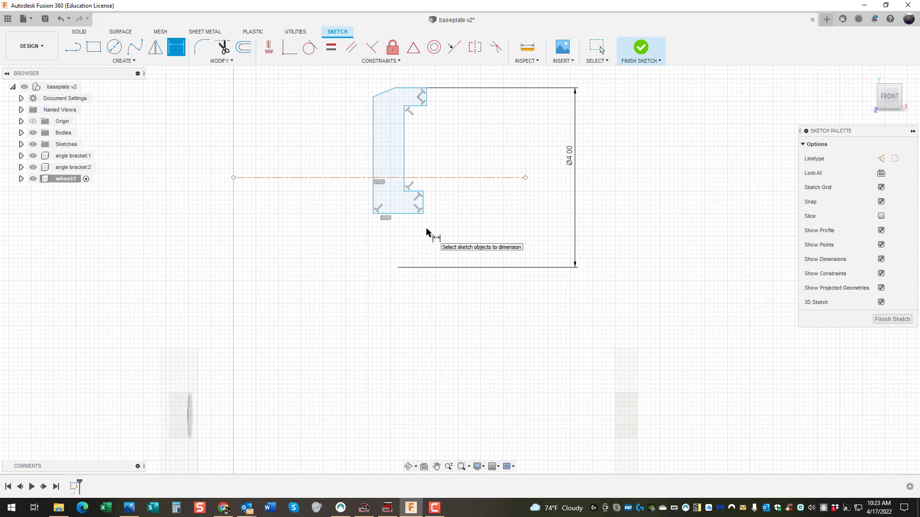
Undo the 4 in diameter value and dimension the profile's lower edge about the centerline as a 0.75 in diameter
{"action": "left_click", "coordinate": [60, 20]}
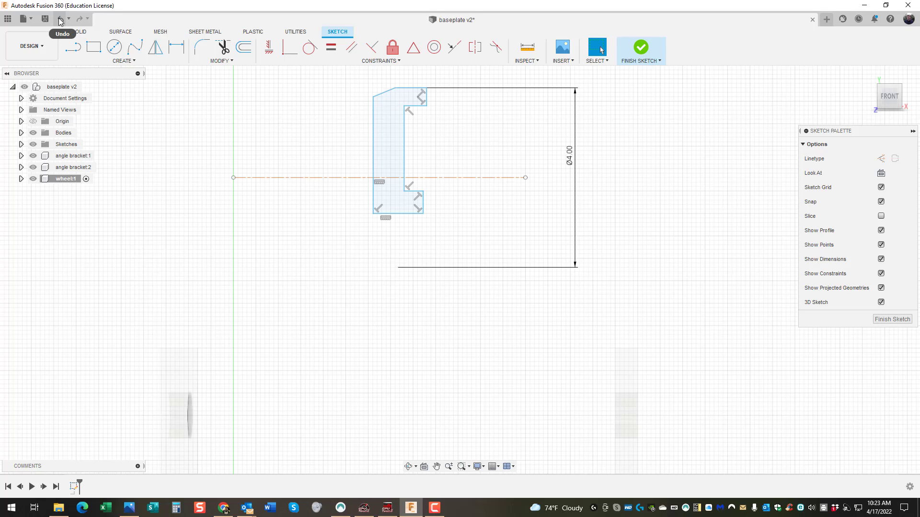
{"action": "left_click", "coordinate": [61, 21]}
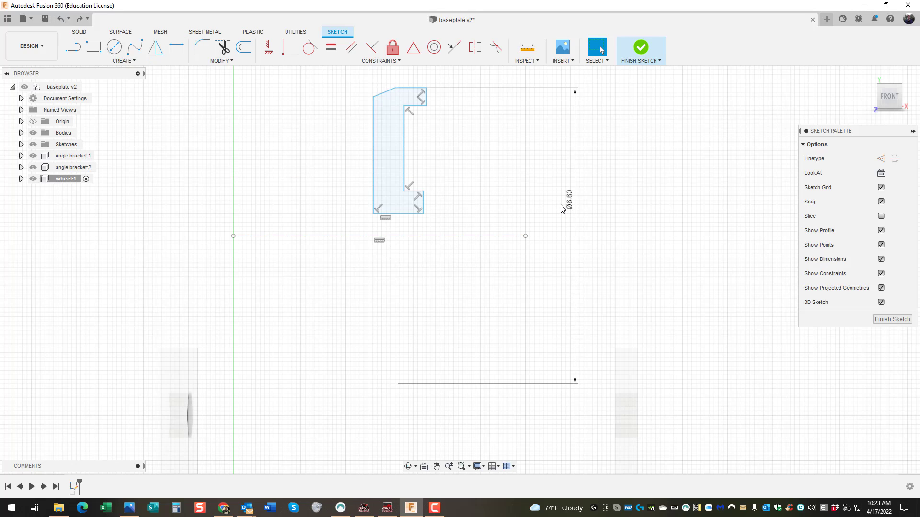
{"action": "left_click", "coordinate": [176, 48]}
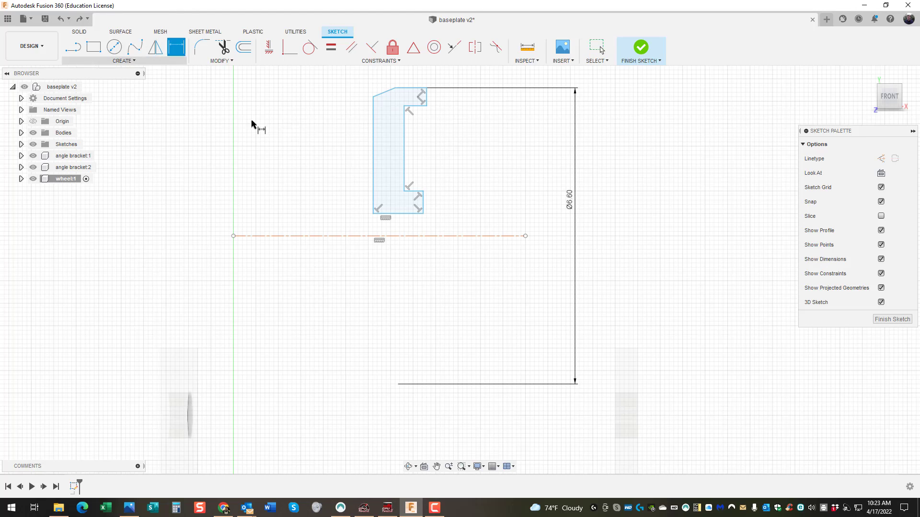
{"action": "left_click", "coordinate": [408, 237]}
{"action": "left_click", "coordinate": [406, 215]}
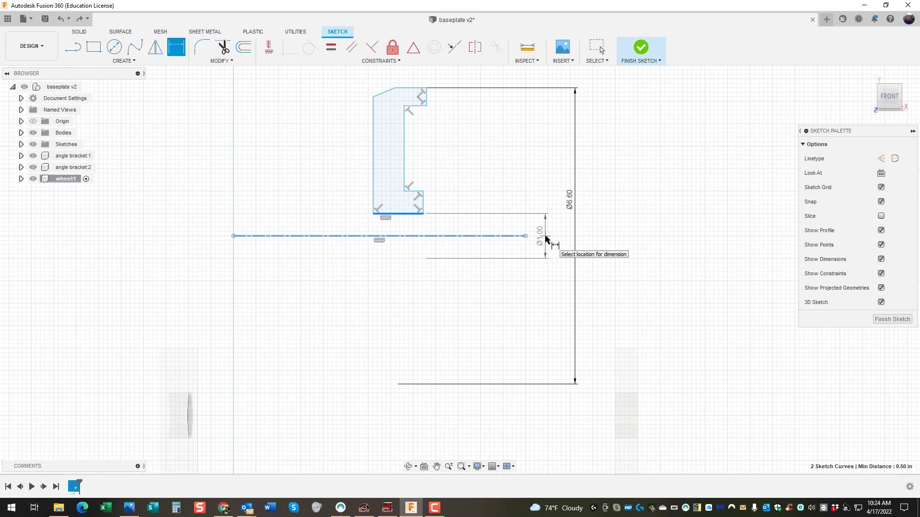
{"action": "left_click", "coordinate": [548, 239]}
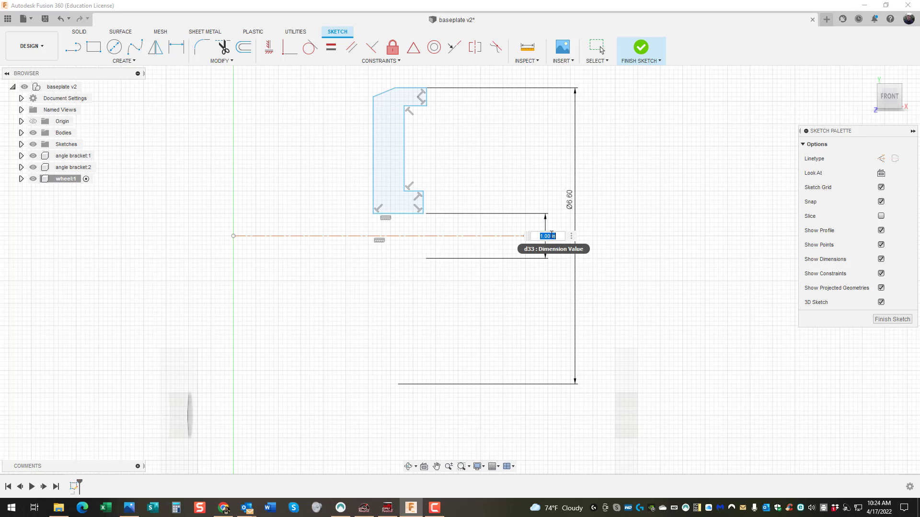
{"action": "key", "text": "BackSpace"}
{"action": "key", "text": "Return"}
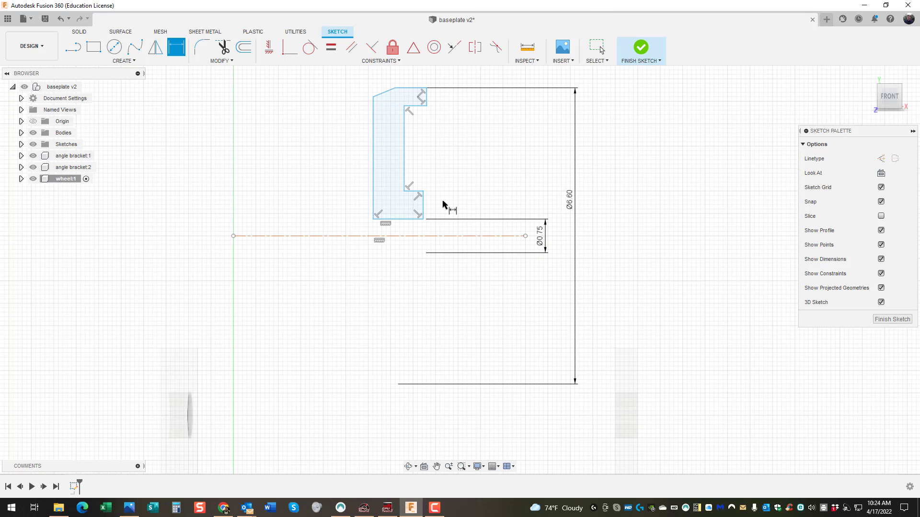
Dimension the distance between the profile's two long vertical lines as 0.5 in
{"action": "left_click", "coordinate": [404, 148]}
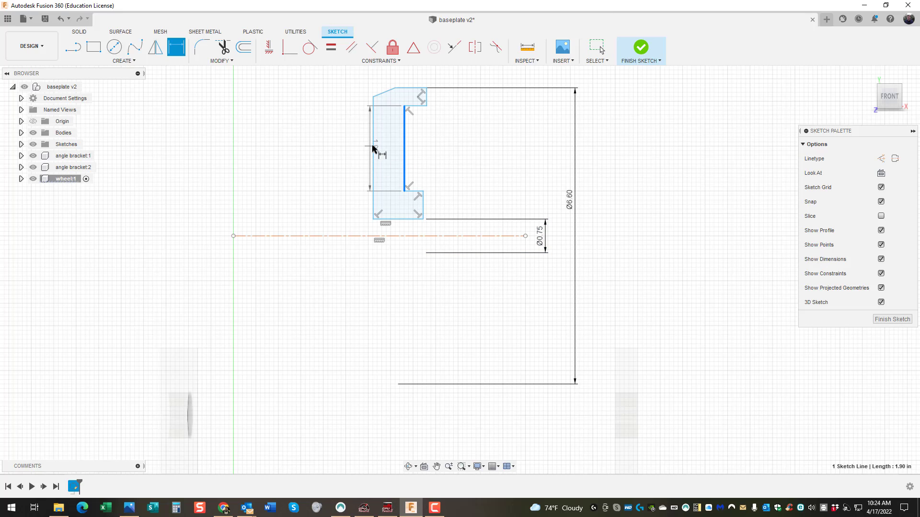
{"action": "left_click", "coordinate": [373, 148]}
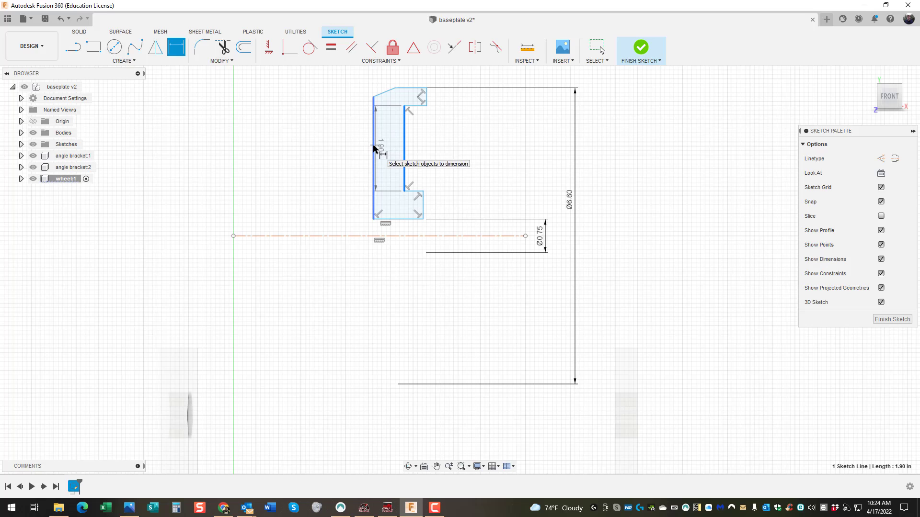
{"action": "left_click", "coordinate": [345, 146]}
{"action": "type", "text": "5"}
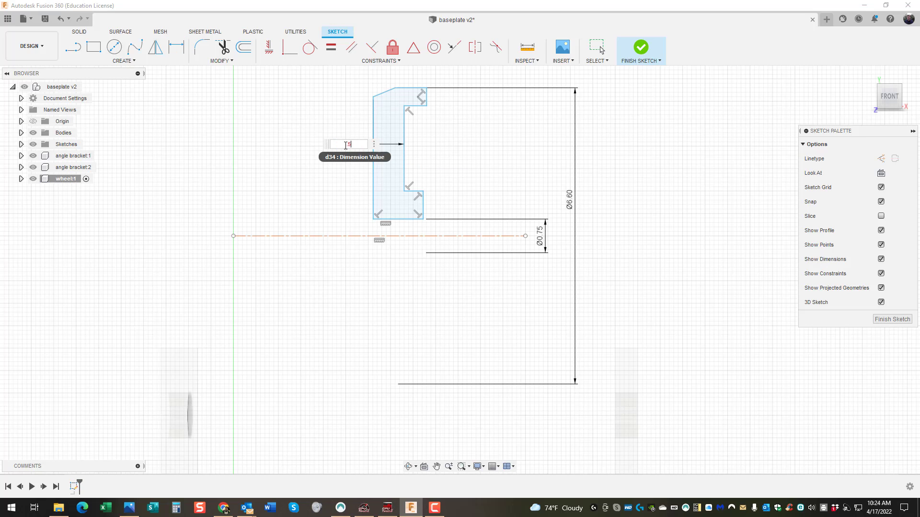
{"action": "key", "text": "Return"}
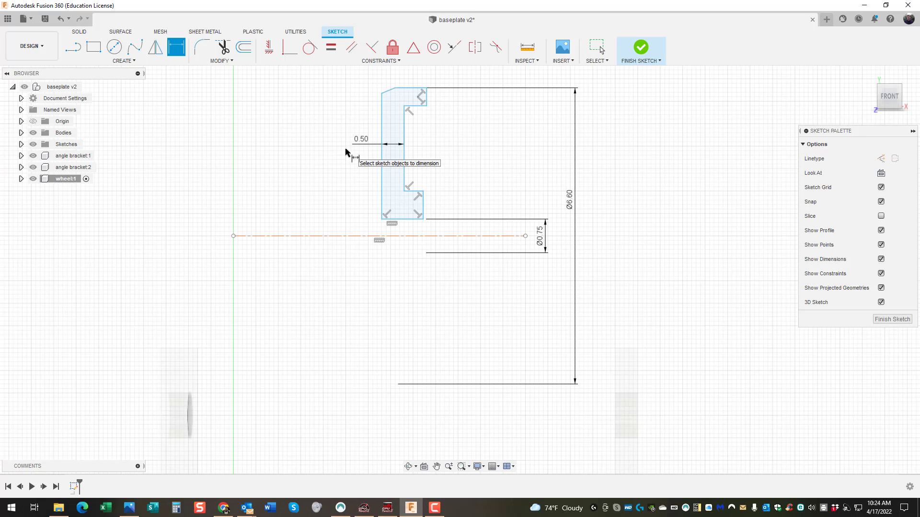
Dimension the hub's upper edge about the centerline as a 2 in diameter and set the lower edge's diameter to 1 in
{"action": "left_click", "coordinate": [415, 237]}
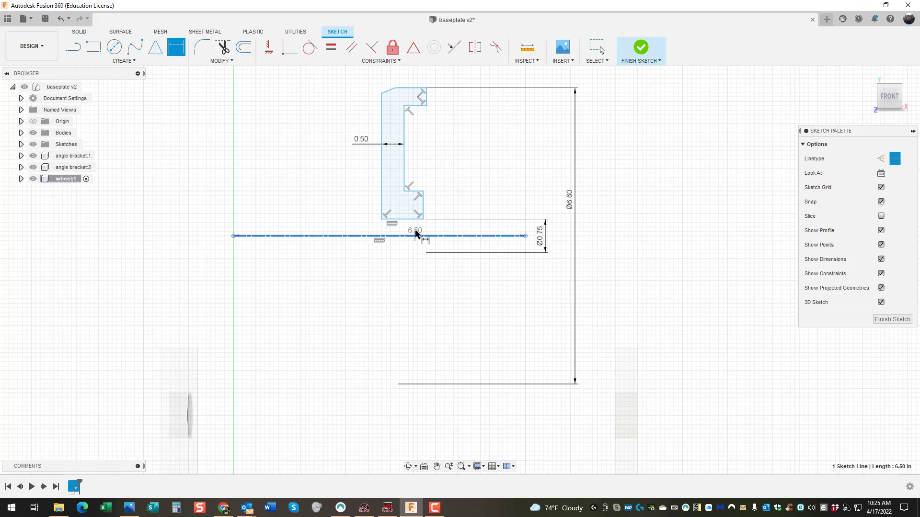
{"action": "left_click", "coordinate": [419, 192]}
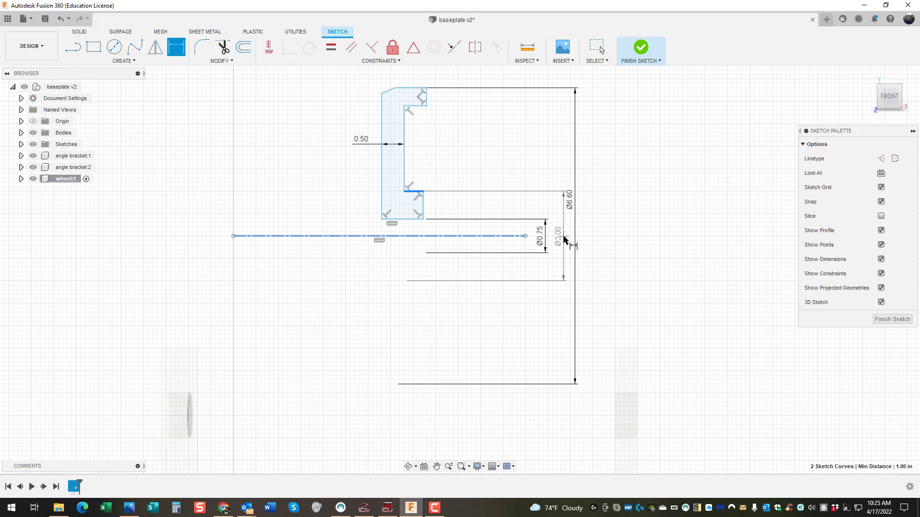
{"action": "left_click", "coordinate": [564, 239]}
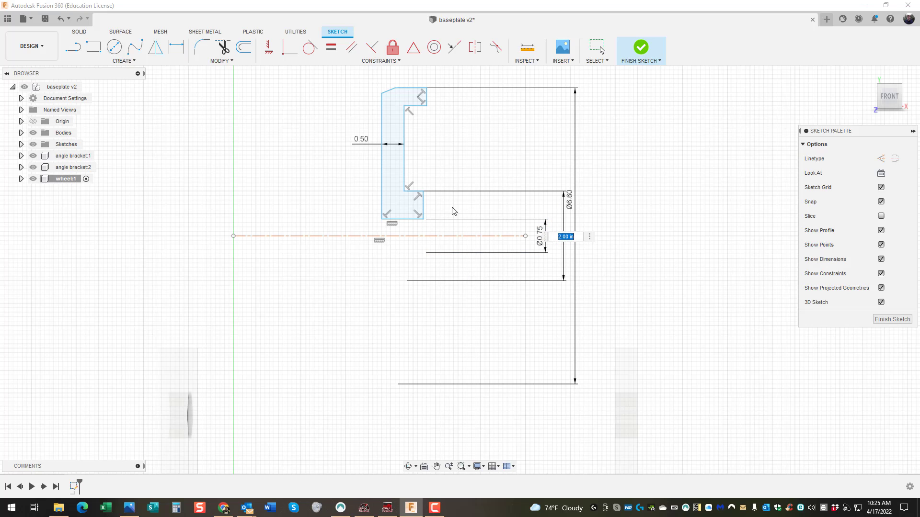
{"action": "key", "text": "Escape"}
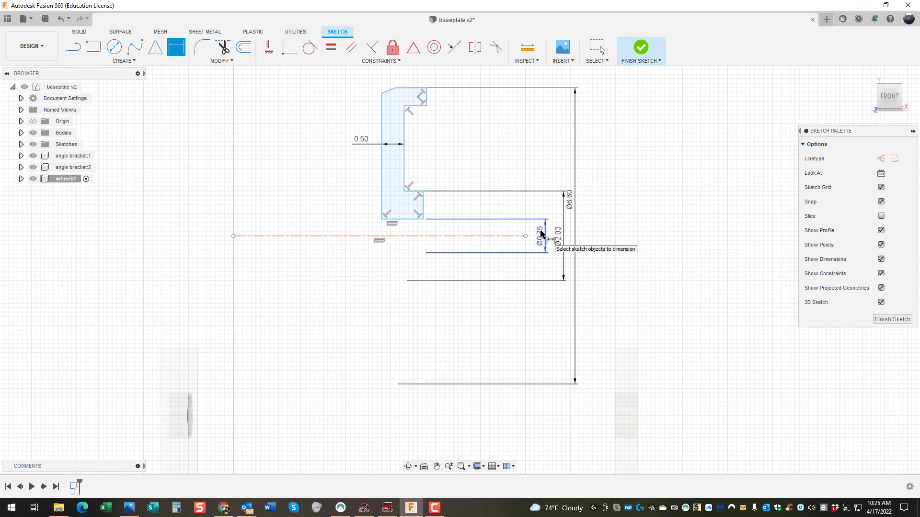
{"action": "double_click", "coordinate": [540, 232]}
{"action": "type", "text": "2"}
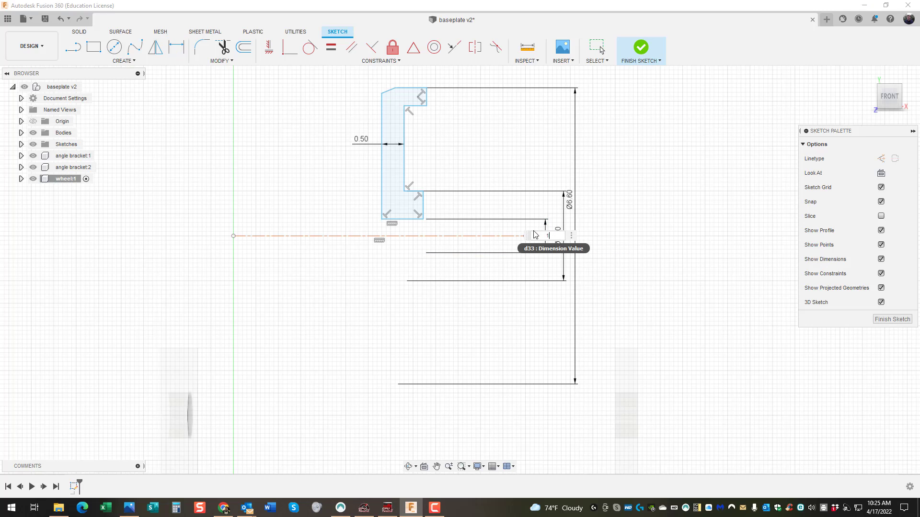
{"action": "key", "text": "Return"}
Dimension the slanted line's horizontal width as 0.5 in
{"action": "key", "text": "d"}
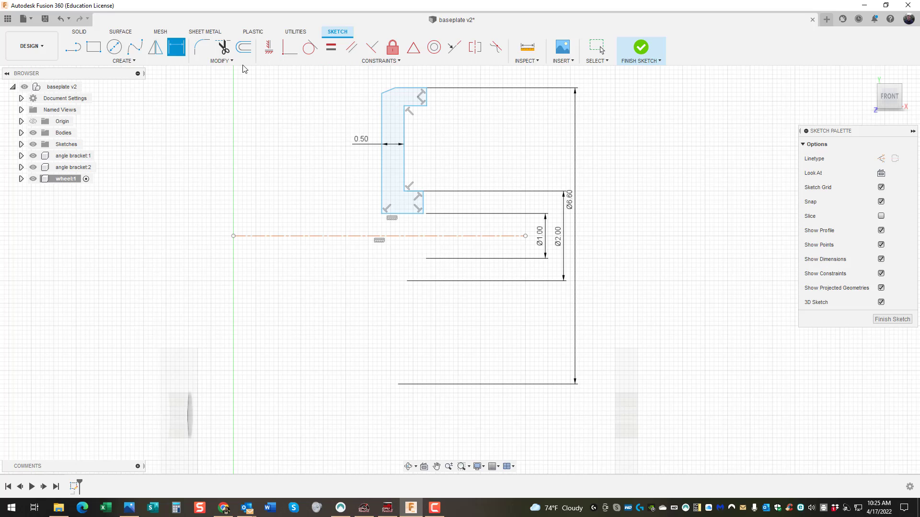
{"action": "left_click", "coordinate": [389, 90]}
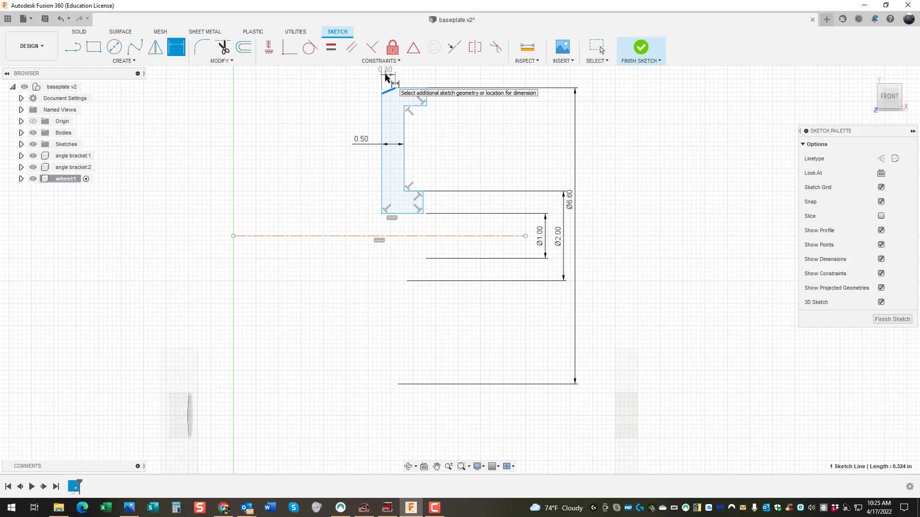
{"action": "left_click", "coordinate": [387, 81]}
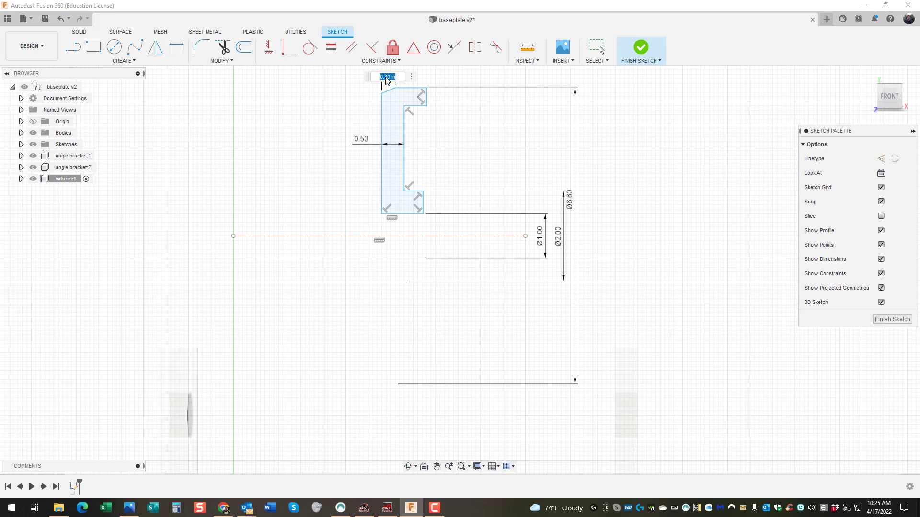
{"action": "type", "text": "0.5"}
{"action": "key", "text": "Return"}
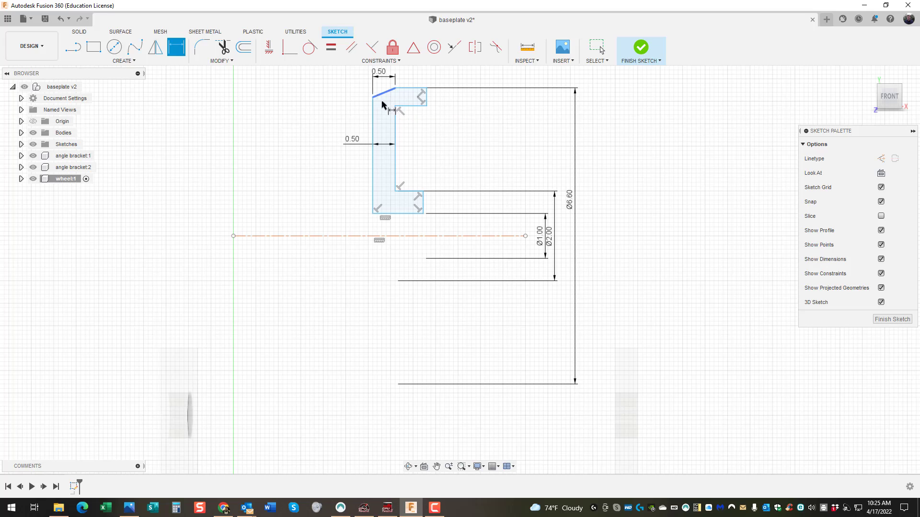
Dimension the rim's overall width from its short end line to the profile's long outer vertical line as 1 in
{"action": "left_click", "coordinate": [426, 97]}
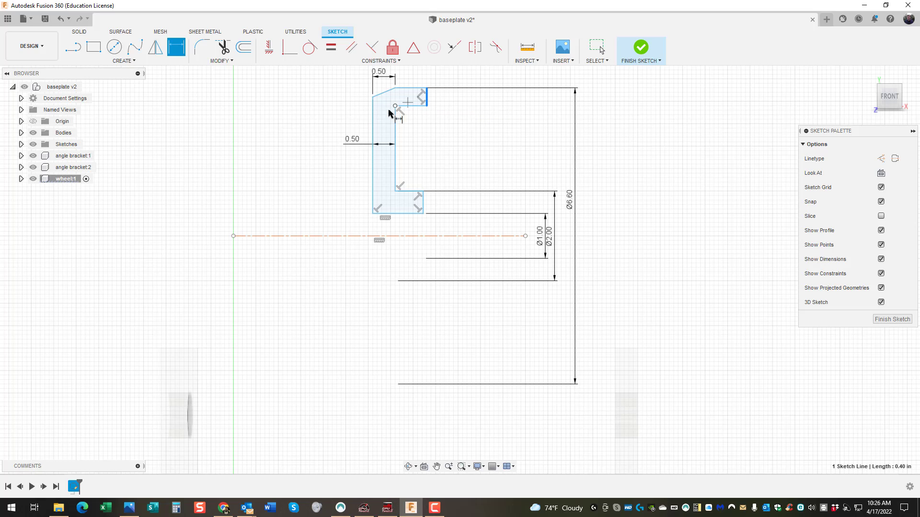
{"action": "left_click", "coordinate": [373, 124]}
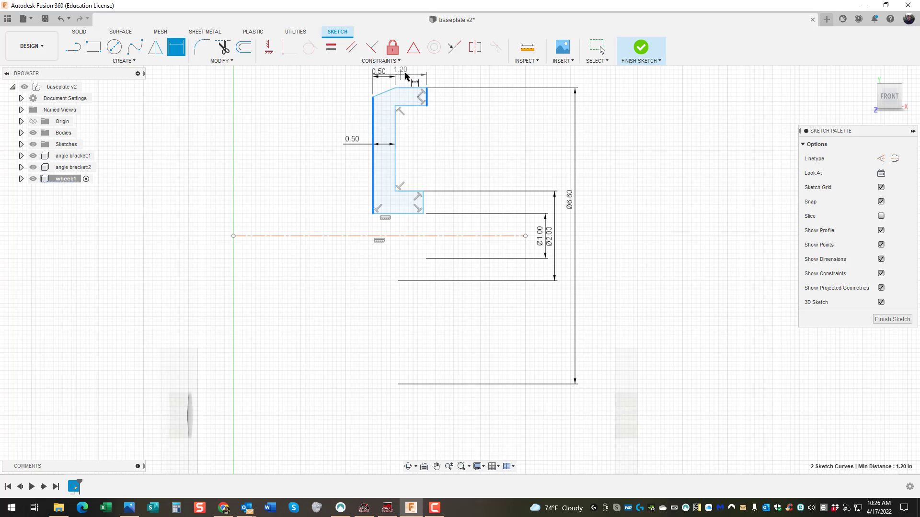
{"action": "scroll", "coordinate": [406, 77], "scroll_direction": "down", "scroll_amount": 4}
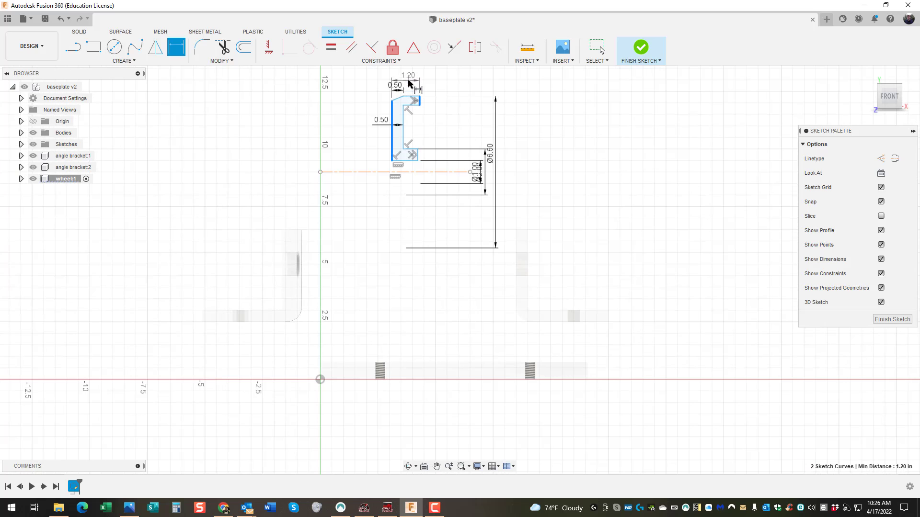
{"action": "left_click", "coordinate": [410, 80]}
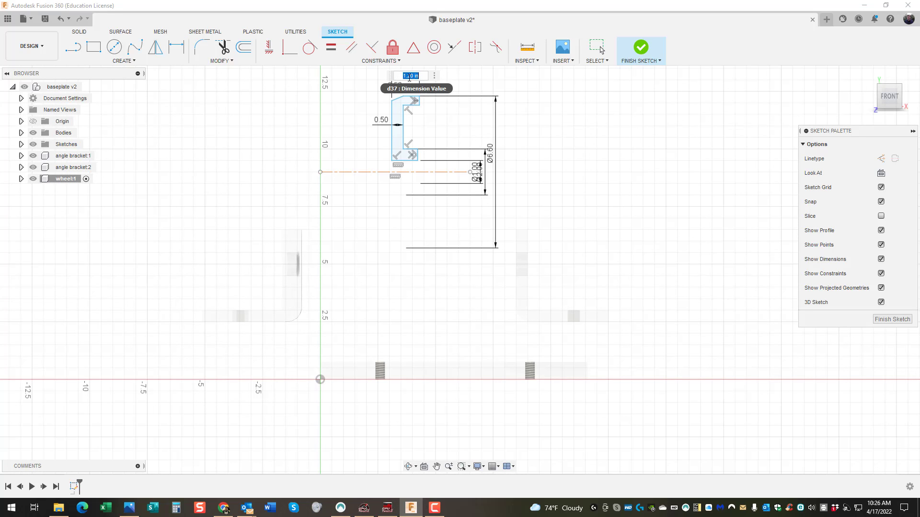
{"action": "key", "text": "Return"}
Set the diameter of the profile's uppermost edge about the centerline to 4 in
{"action": "scroll", "coordinate": [417, 115], "scroll_direction": "up", "scroll_amount": 3}
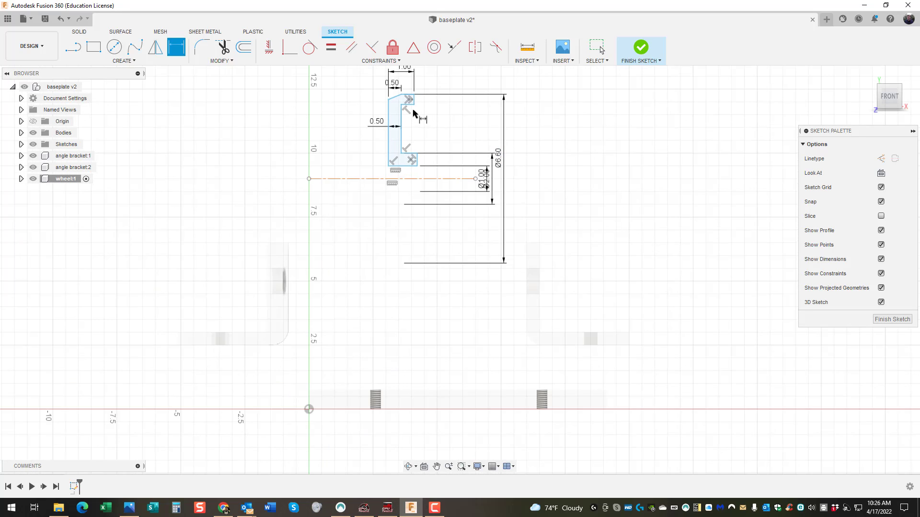
{"action": "scroll", "coordinate": [411, 106], "scroll_direction": "up", "scroll_amount": 2}
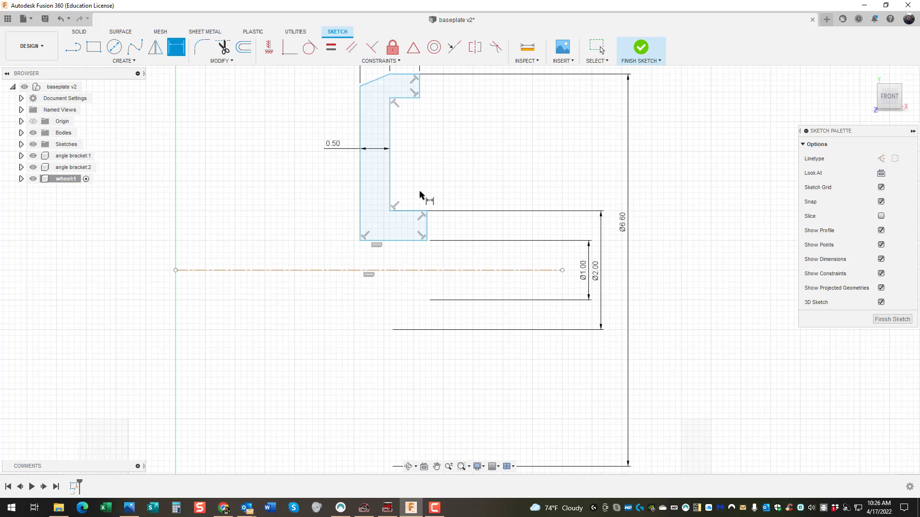
{"action": "double_click", "coordinate": [623, 222]}
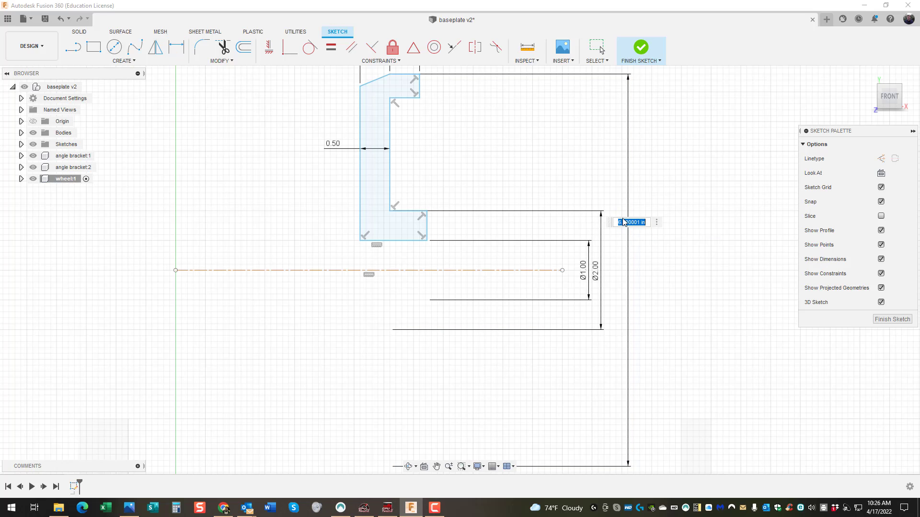
{"action": "type", "text": "2"}
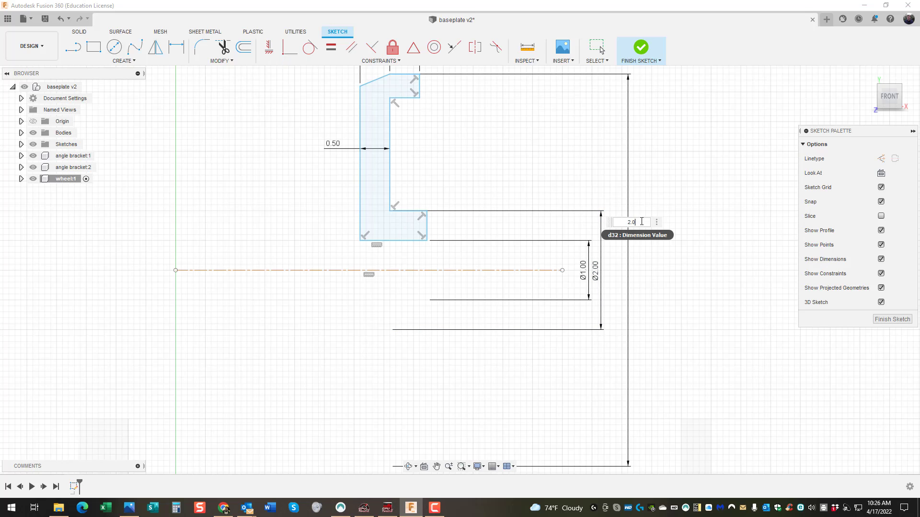
{"action": "left_click_drag", "start_coordinate": [640, 222], "coordinate": [612, 218]}
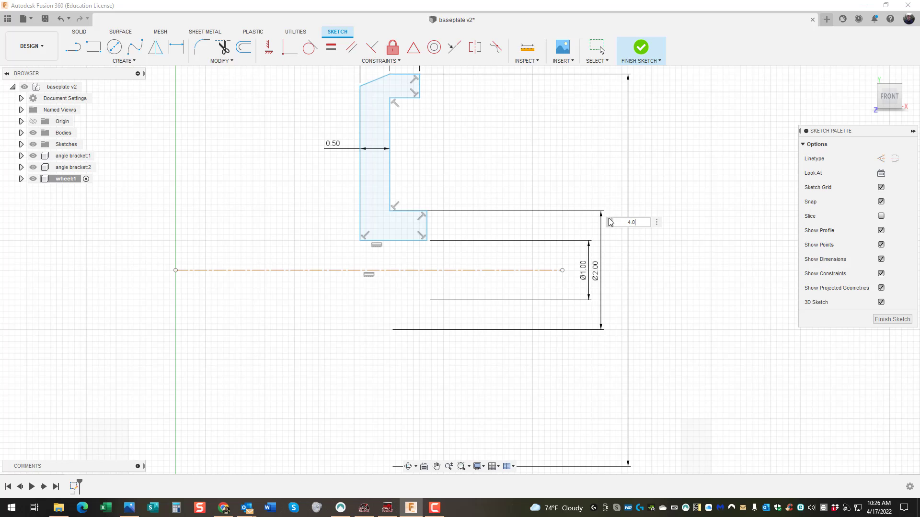
{"action": "type", "text": "4.0"}
{"action": "key", "text": "Return"}
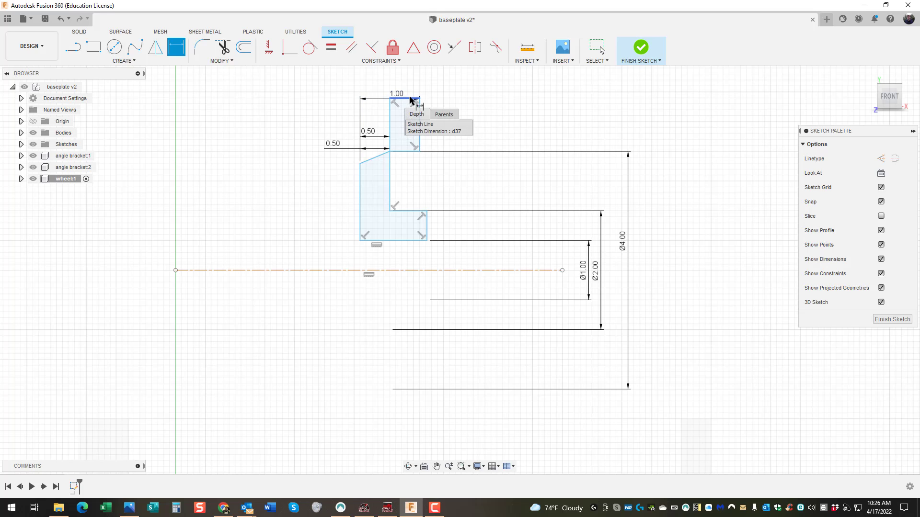
{"action": "scroll", "coordinate": [414, 112], "scroll_direction": "up", "scroll_amount": 2}
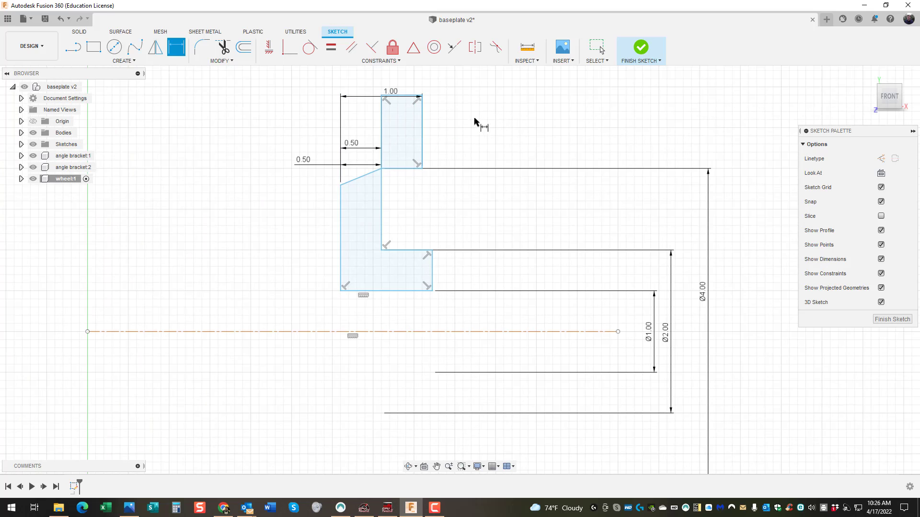
{"action": "left_click", "coordinate": [410, 97]}
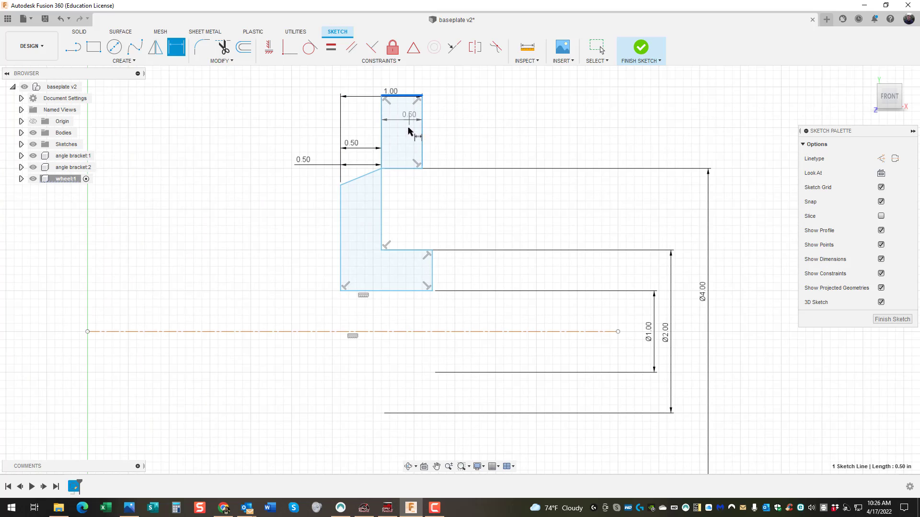
{"action": "key", "text": "Escape"}
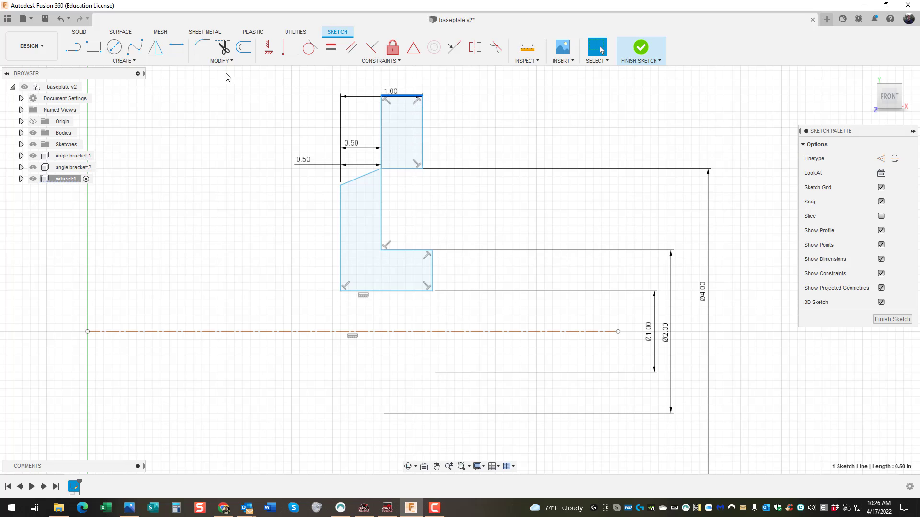
{"action": "left_click", "coordinate": [201, 83]}
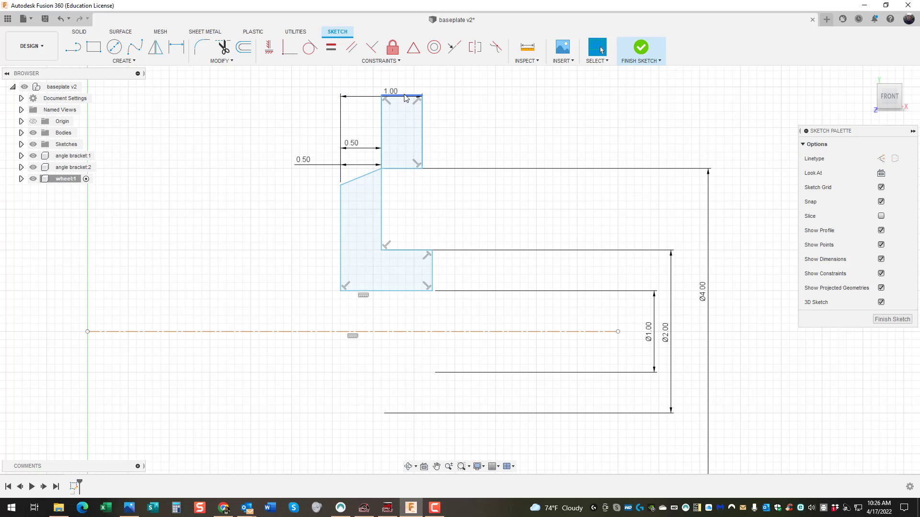
Move the rim's free horizontal edge below the 4 in diameter edge, flipping the rim section toward the hub
{"action": "left_click_drag", "start_coordinate": [405, 101], "coordinate": [407, 202]}
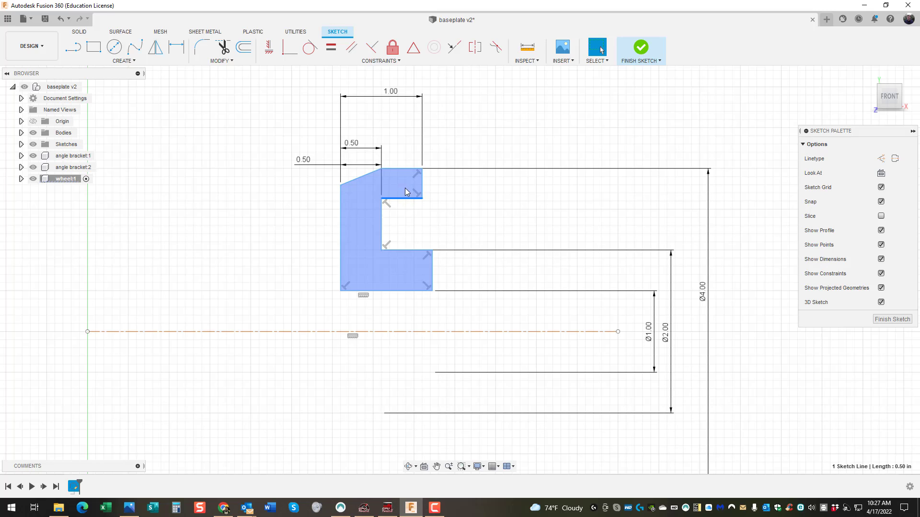
{"action": "key", "text": "d"}
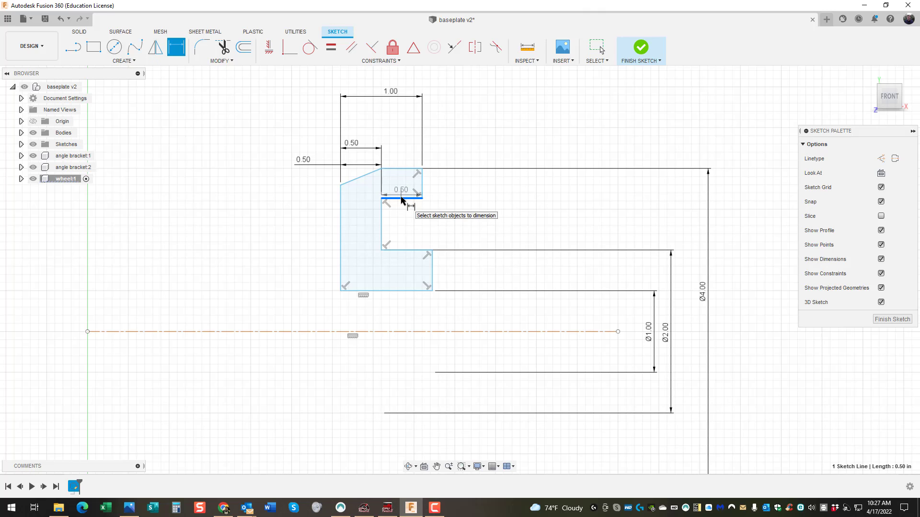
{"action": "key", "text": "Escape"}
{"action": "left_click", "coordinate": [410, 169]}
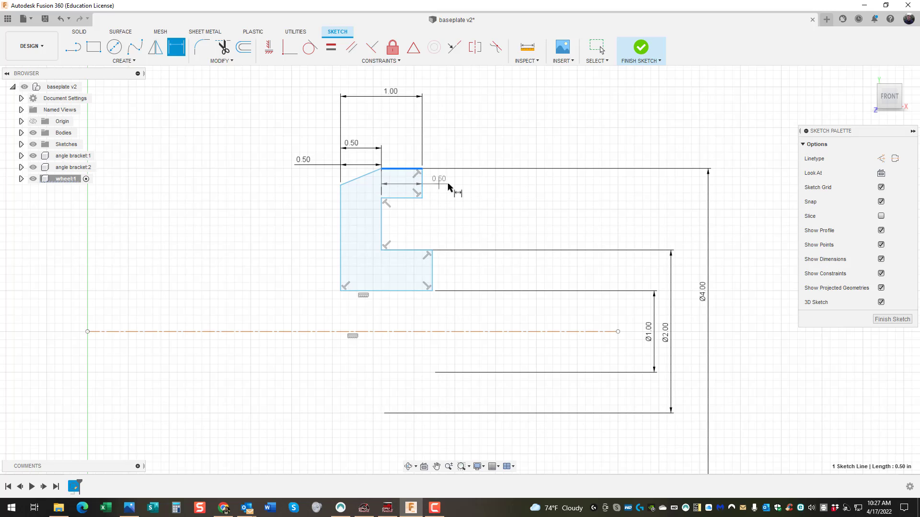
{"action": "key", "text": "Escape"}
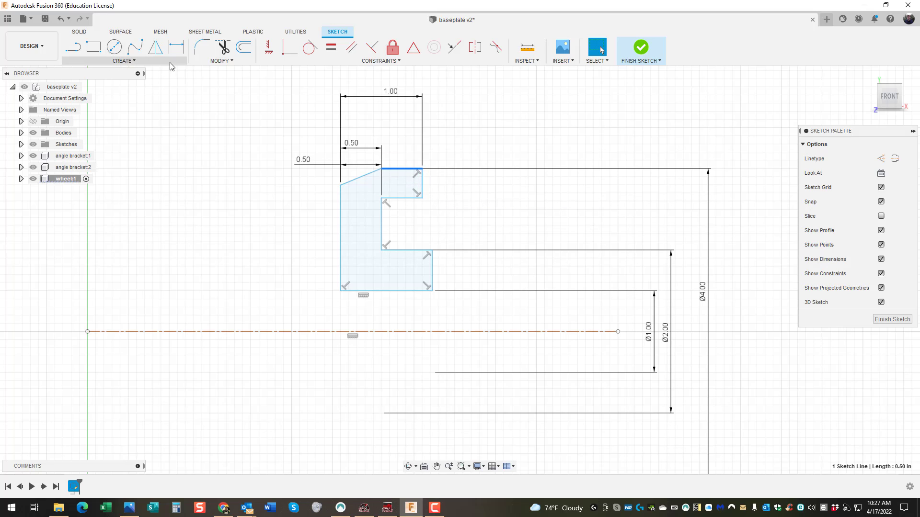
{"action": "left_click", "coordinate": [176, 46]}
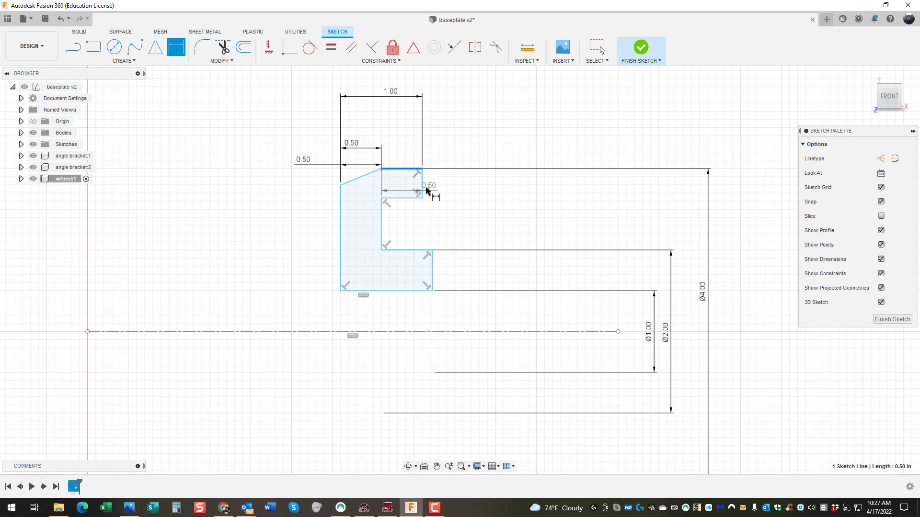
{"action": "key", "text": "Escape"}
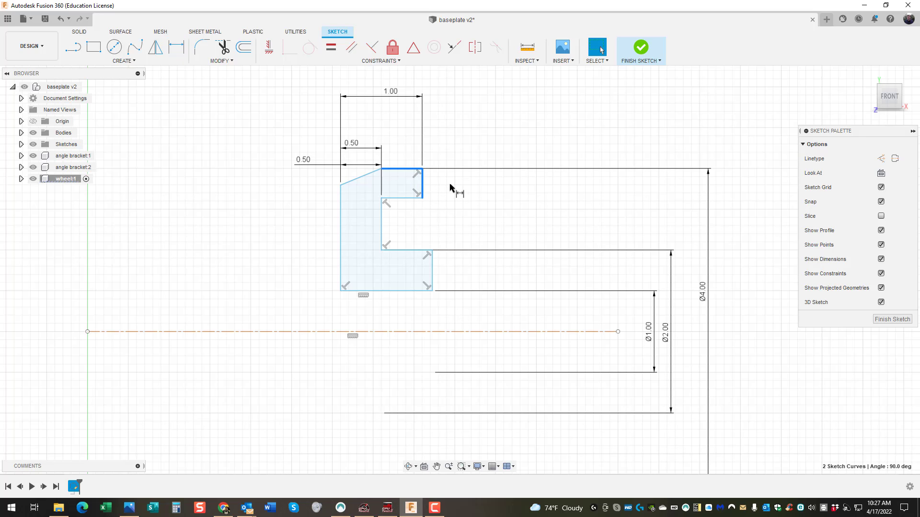
Dimension the rim's short vertical end line as 0.5 in
{"action": "scroll", "coordinate": [427, 196], "scroll_direction": "up", "scroll_amount": 2}
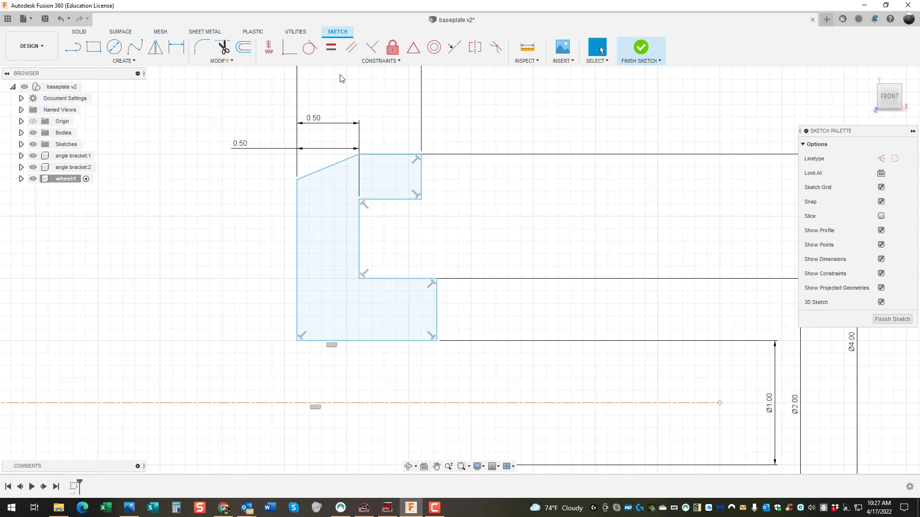
{"action": "left_click", "coordinate": [176, 47]}
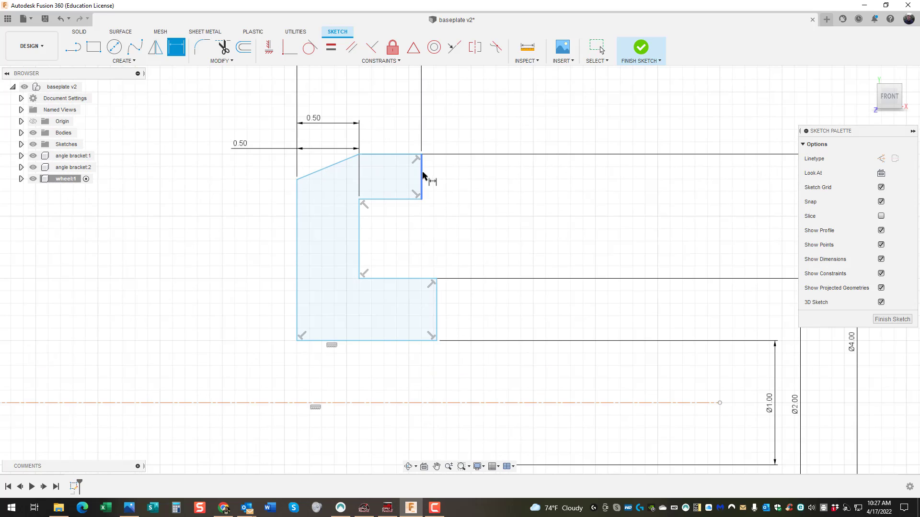
{"action": "left_click", "coordinate": [422, 178]}
{"action": "left_click", "coordinate": [461, 182]}
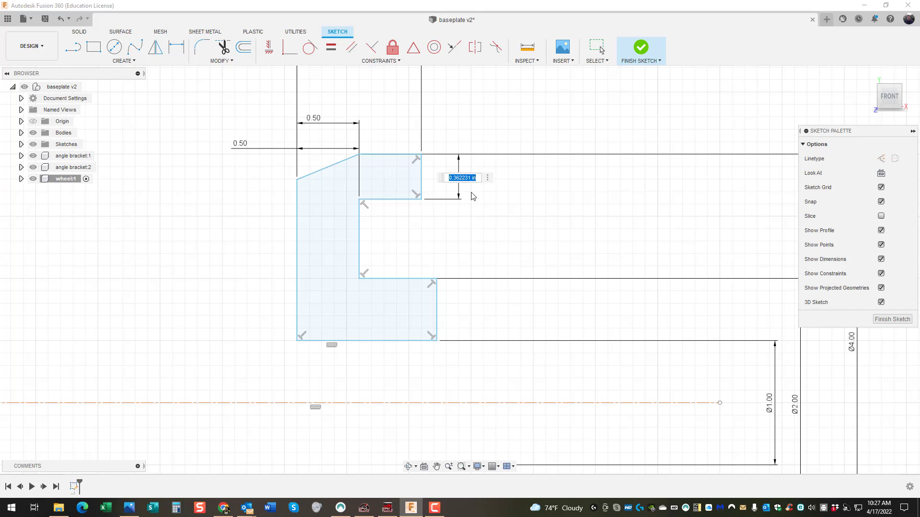
{"action": "key", "text": "BackSpace"}
{"action": "type", "text": ".5"}
{"action": "key", "text": "Return"}
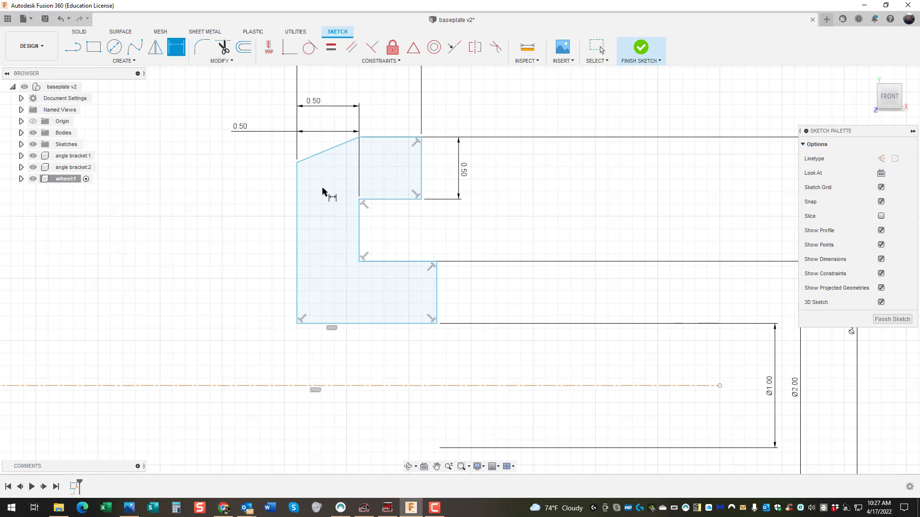
{"action": "scroll", "coordinate": [481, 228], "scroll_direction": "down", "scroll_amount": 1}
{"action": "scroll", "coordinate": [484, 229], "scroll_direction": "down", "scroll_amount": 3}
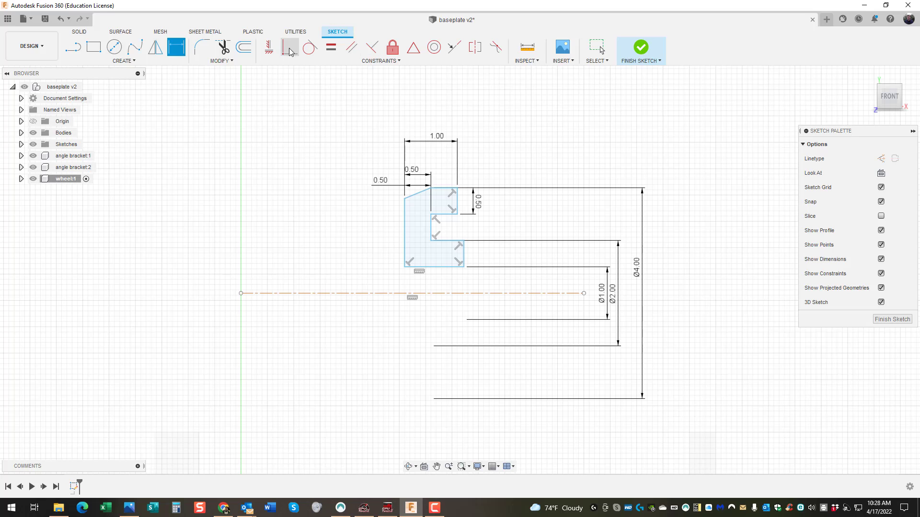
{"action": "left_click", "coordinate": [226, 61]}
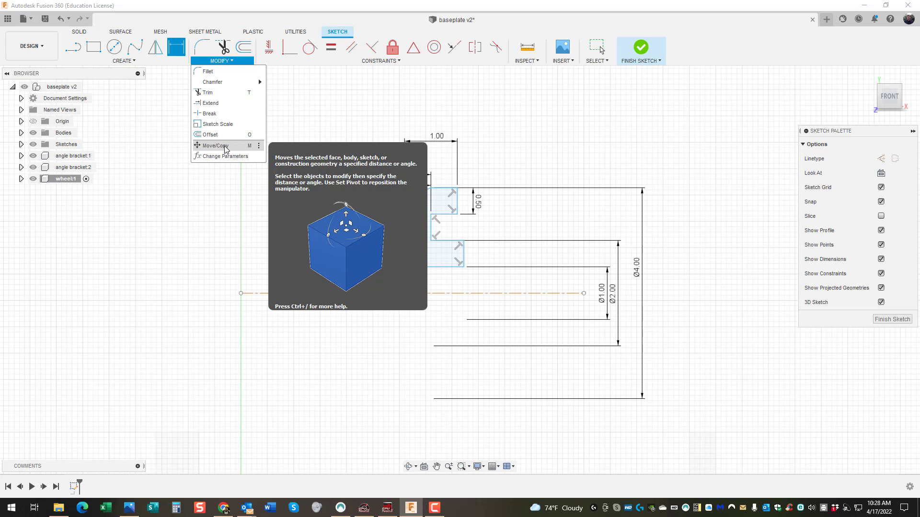
{"action": "left_click", "coordinate": [157, 52]}
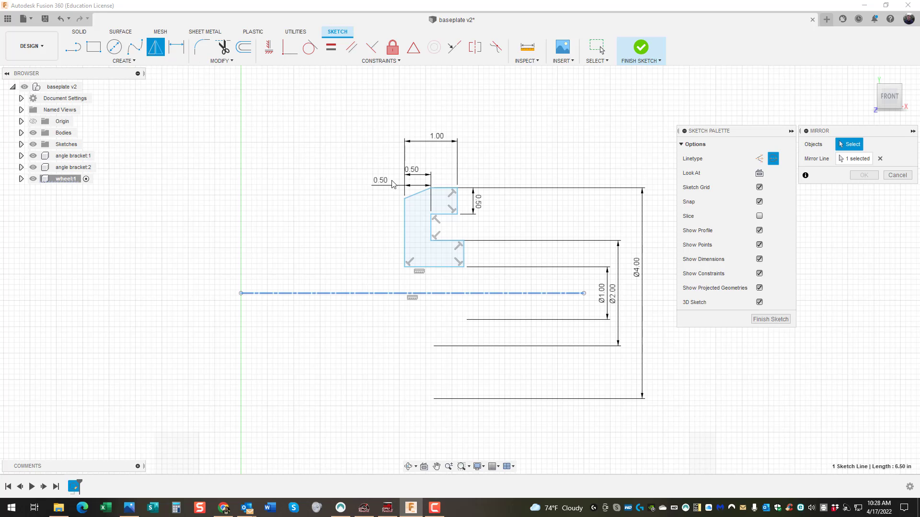
{"action": "left_click", "coordinate": [419, 195]}
{"action": "left_click", "coordinate": [446, 188]}
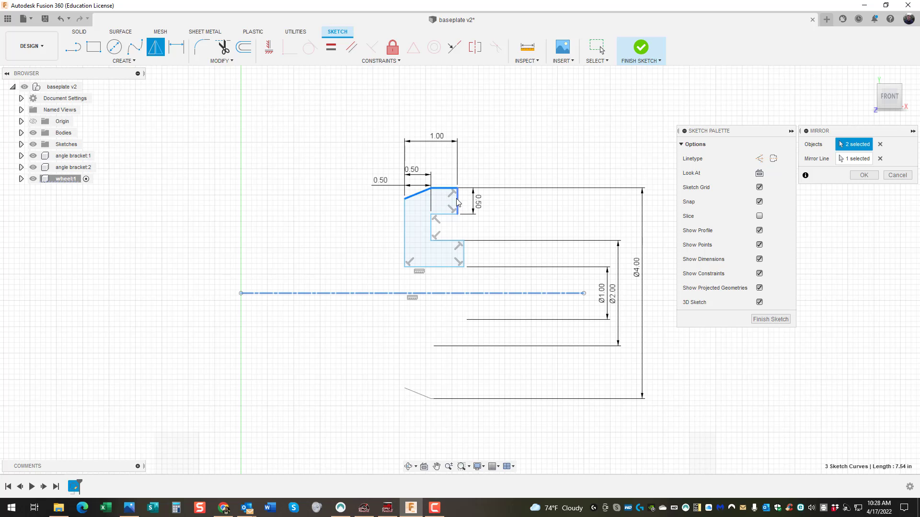
{"action": "left_click", "coordinate": [457, 202]}
{"action": "left_click", "coordinate": [445, 214]}
{"action": "left_click", "coordinate": [432, 228]}
{"action": "left_click", "coordinate": [448, 241]}
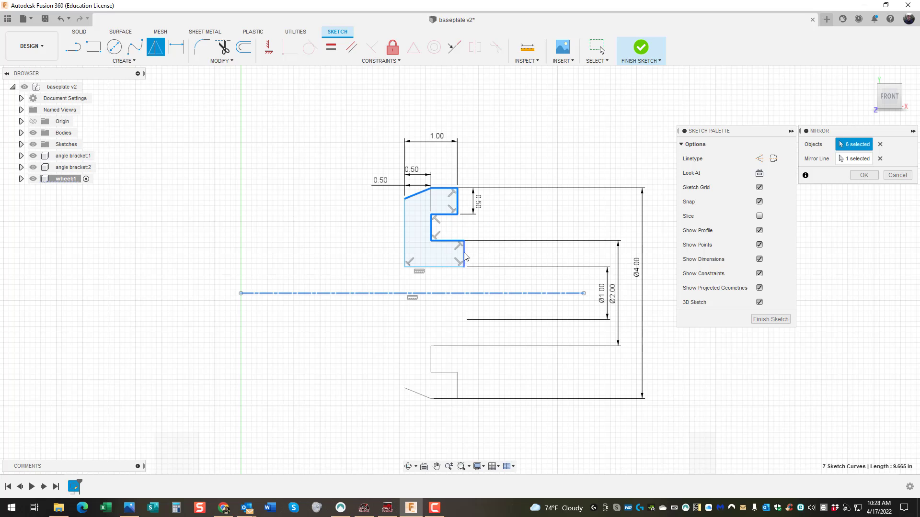
{"action": "left_click", "coordinate": [464, 256]}
{"action": "left_click", "coordinate": [434, 267]}
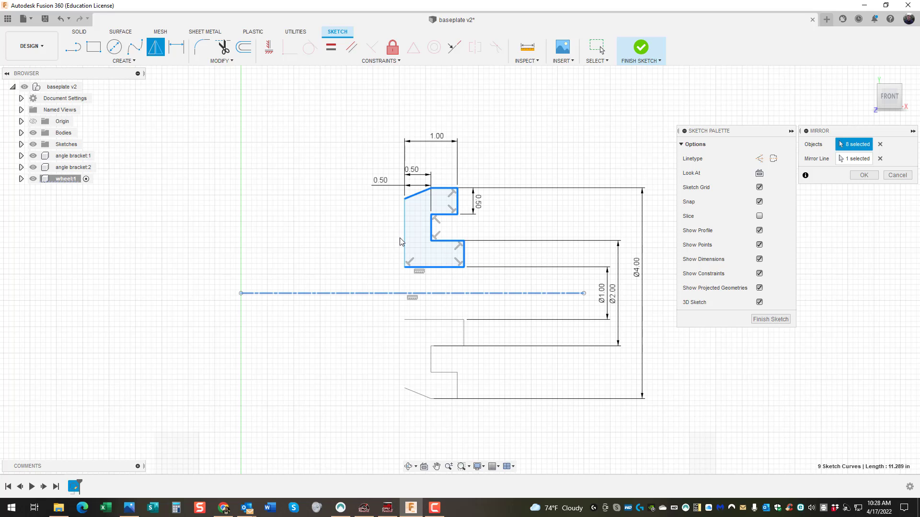
{"action": "left_click", "coordinate": [409, 240]}
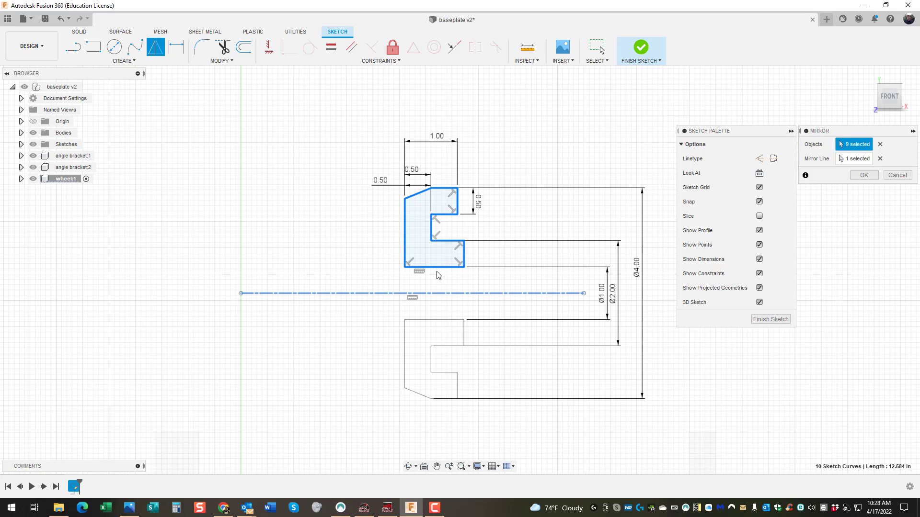
{"action": "left_click", "coordinate": [853, 160]}
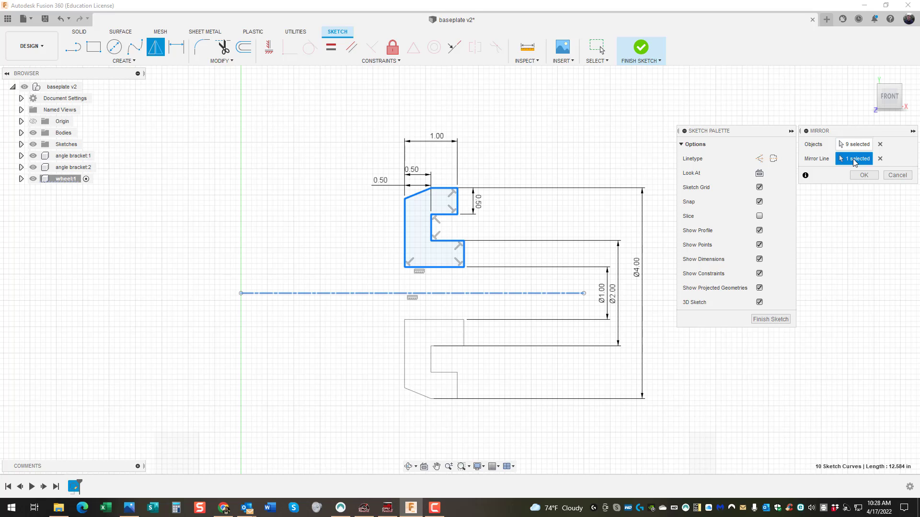
{"action": "left_click", "coordinate": [445, 294]}
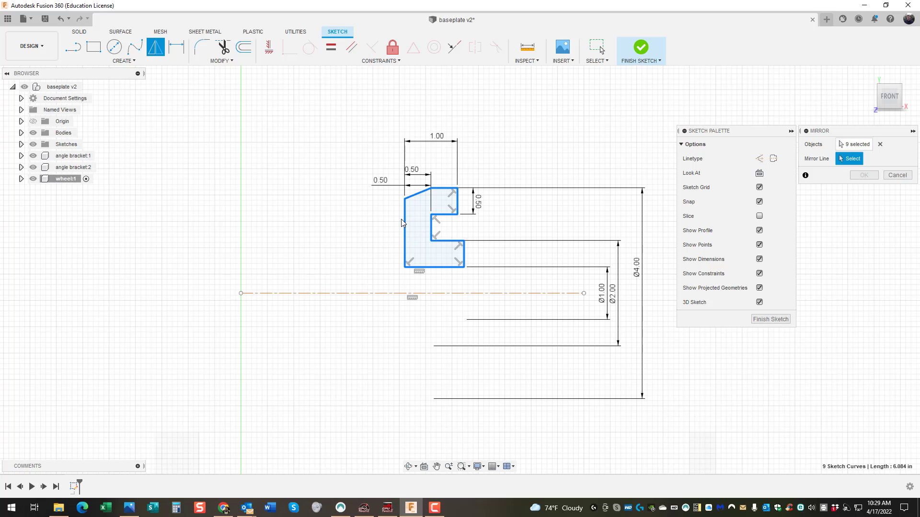
{"action": "key", "text": "Escape"}
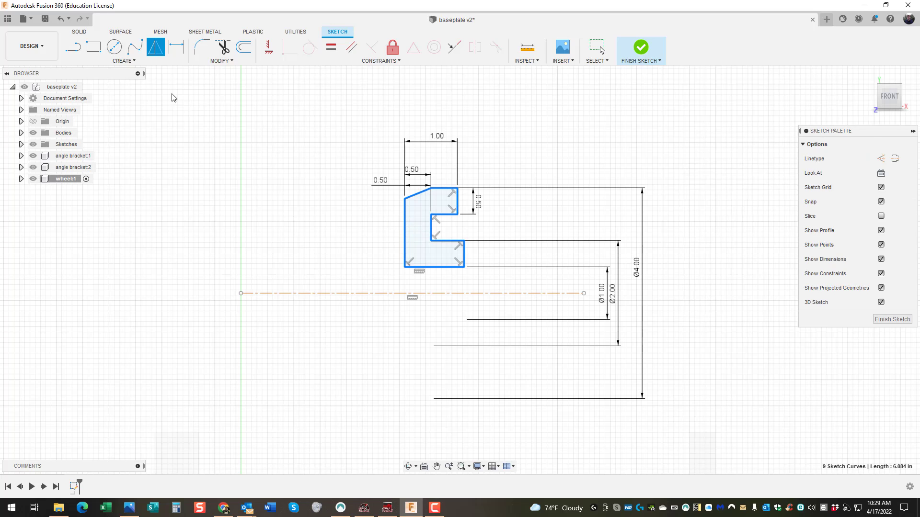
Draw a vertical line about 1.57 in long upward from the slanted line's lower end and convert it to a centerline
{"action": "left_click", "coordinate": [74, 46]}
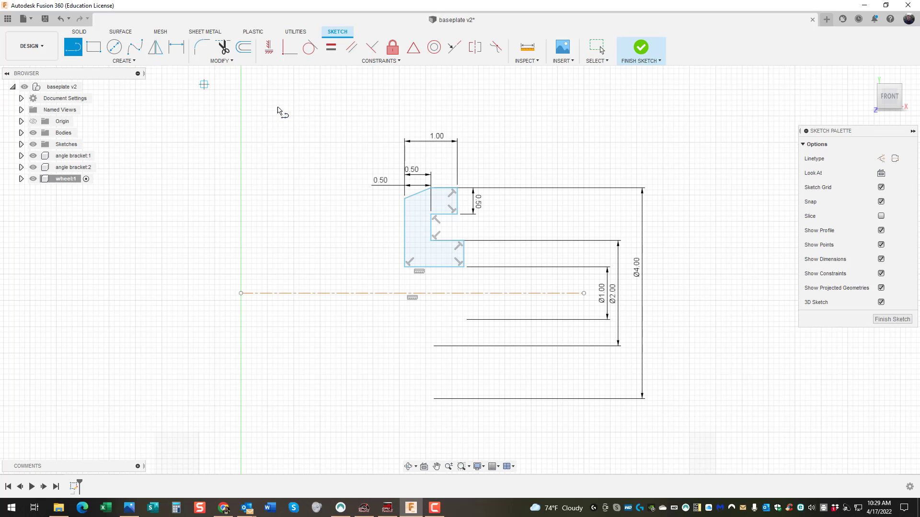
{"action": "left_click", "coordinate": [406, 198]}
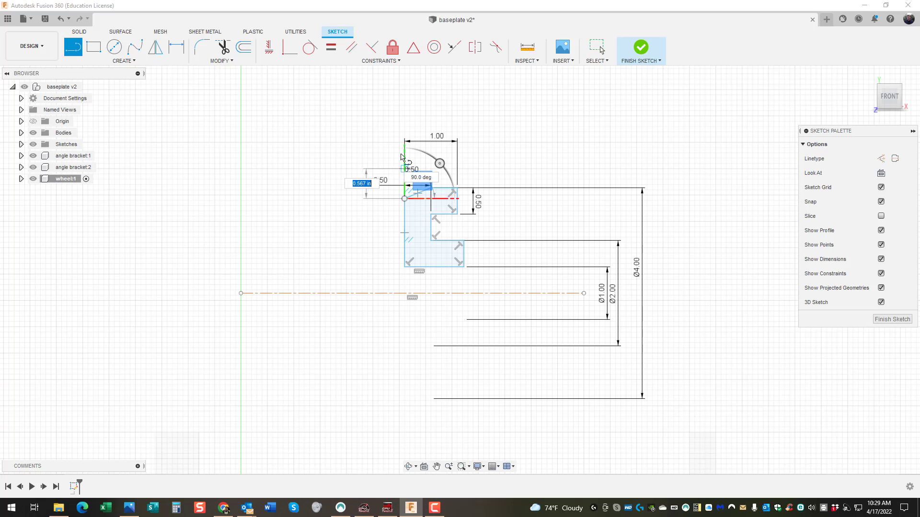
{"action": "left_click", "coordinate": [404, 116]}
{"action": "key", "text": "Escape"}
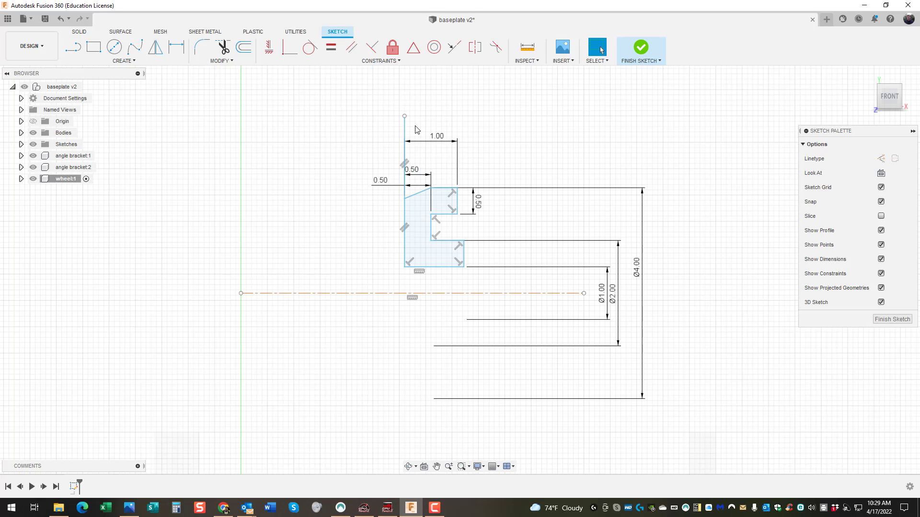
{"action": "left_click", "coordinate": [405, 132]}
{"action": "right_click", "coordinate": [405, 132]}
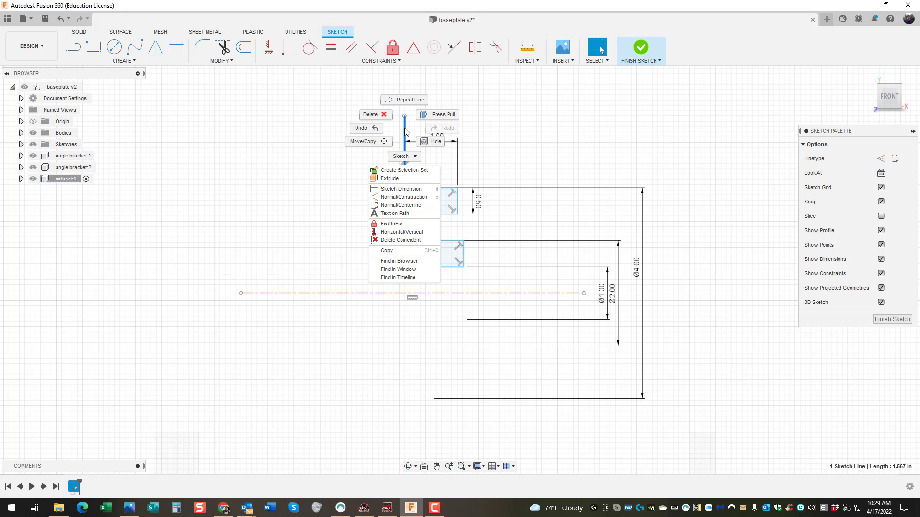
{"action": "left_click", "coordinate": [411, 205]}
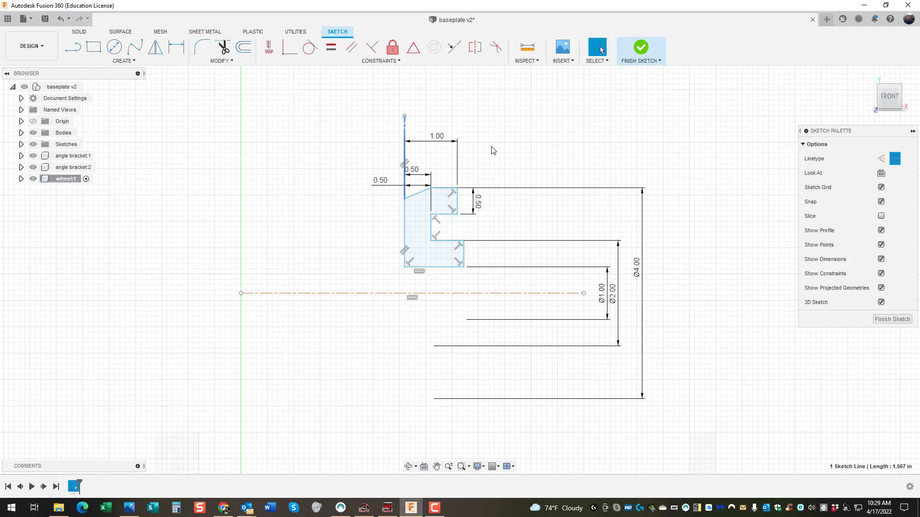
{"action": "left_click", "coordinate": [481, 153]}
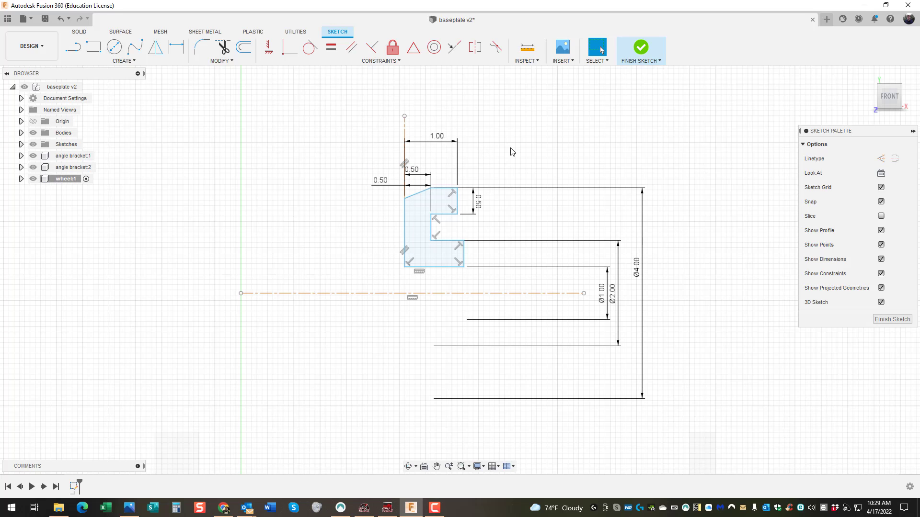
Mirror the entire closed half profile about the new vertical centerline
{"action": "left_click", "coordinate": [158, 55]}
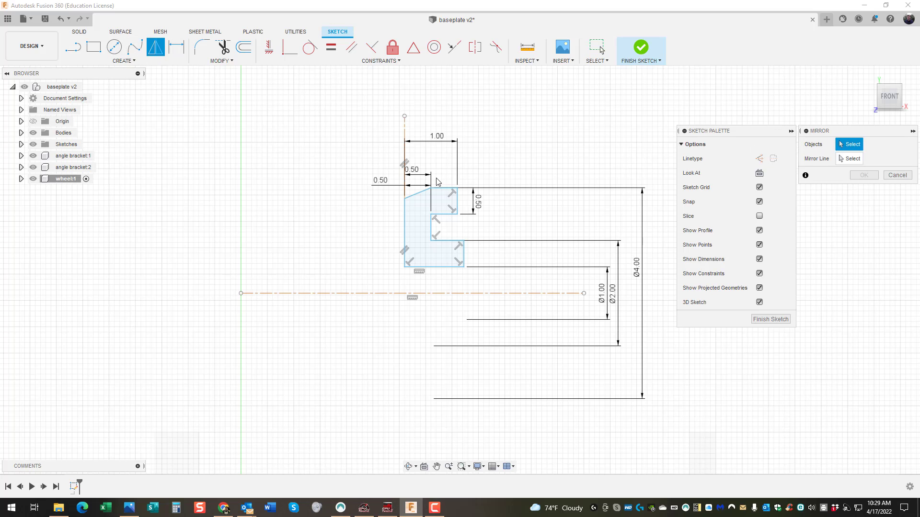
{"action": "mouse_move", "coordinate": [381, 166]}
{"action": "left_mouse_down"}
{"action": "mouse_move", "coordinate": [461, 240]}
{"action": "mouse_move", "coordinate": [482, 275]}
{"action": "left_mouse_up"}
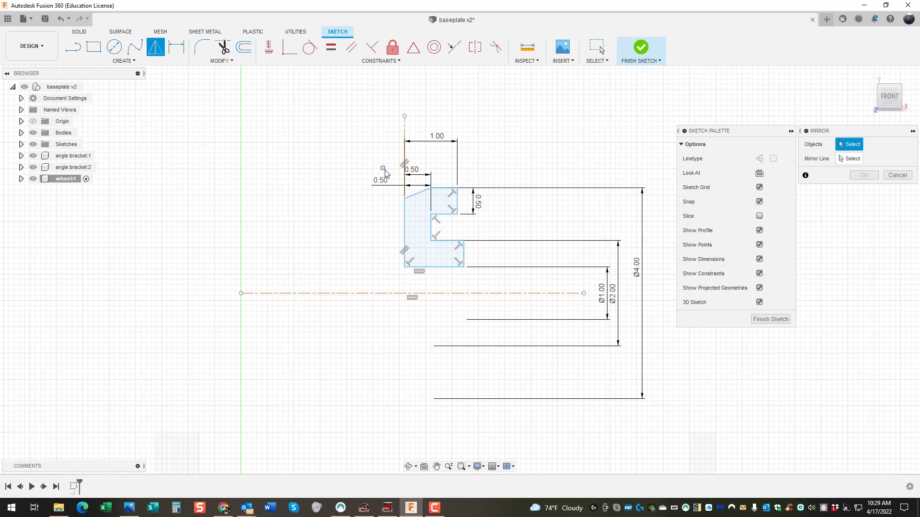
{"action": "left_click_drag", "start_coordinate": [381, 167], "coordinate": [476, 283]}
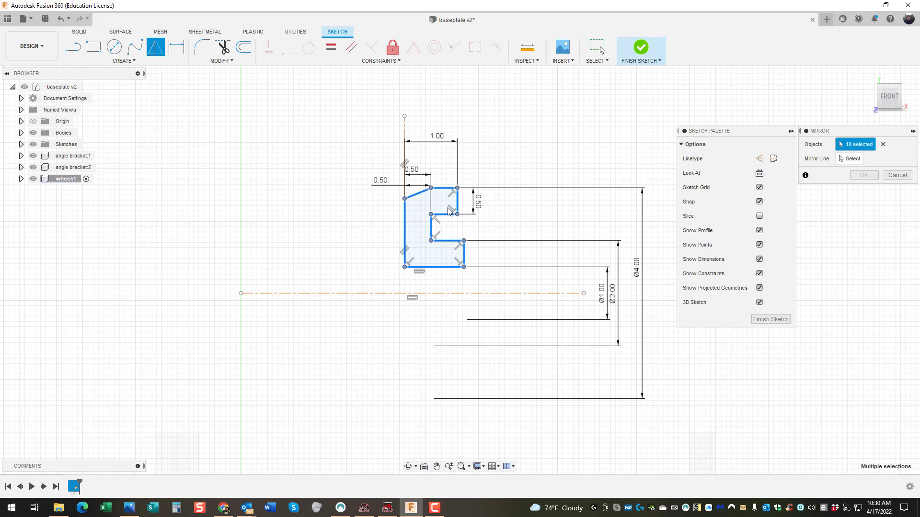
{"action": "left_click", "coordinate": [849, 160]}
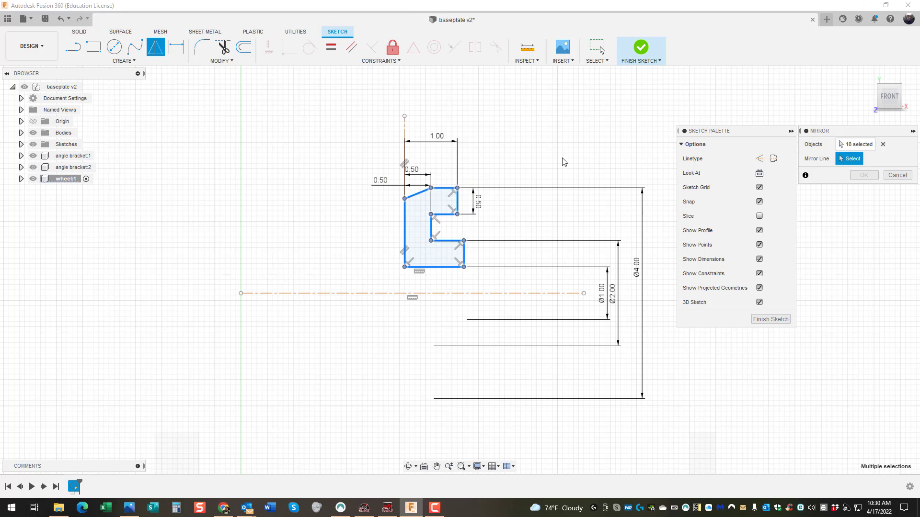
{"action": "left_click", "coordinate": [405, 123]}
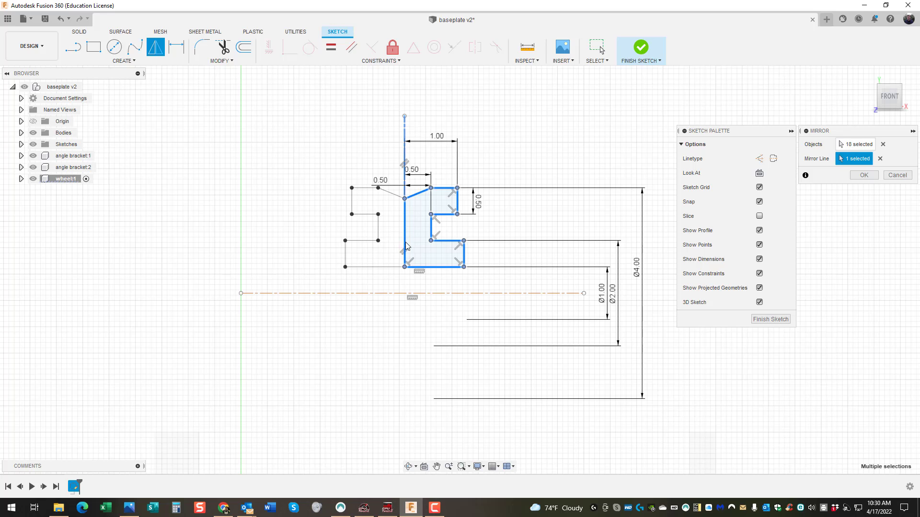
{"action": "left_click", "coordinate": [864, 176]}
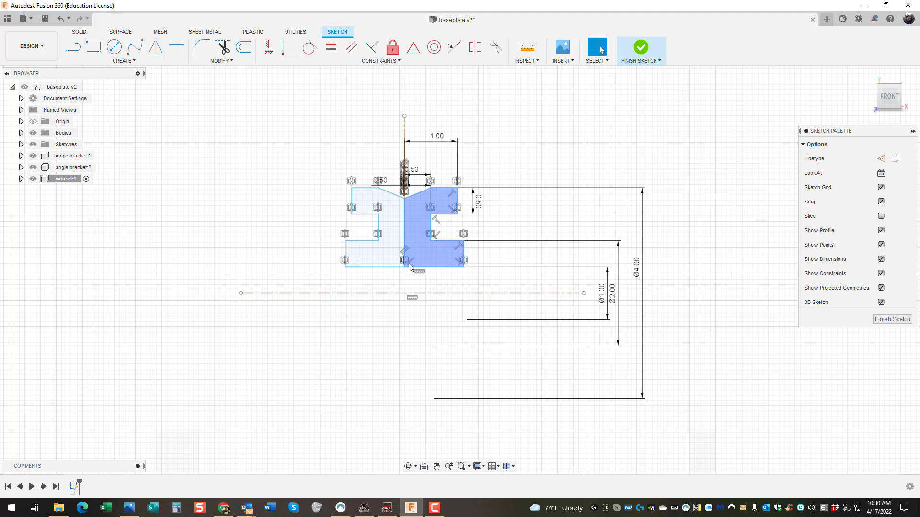
Delete the shared vertical line in the middle of the mirrored profile and finish the sketch
{"action": "left_click", "coordinate": [404, 215]}
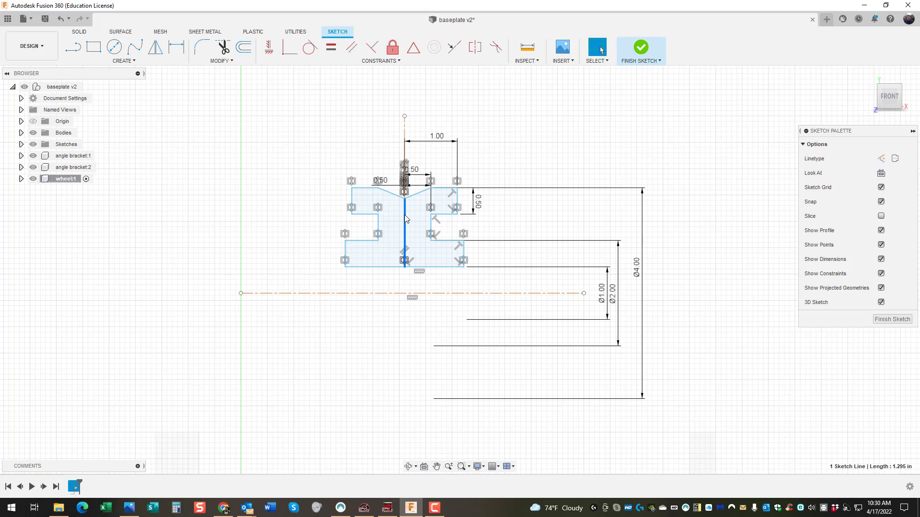
{"action": "key", "text": "Delete"}
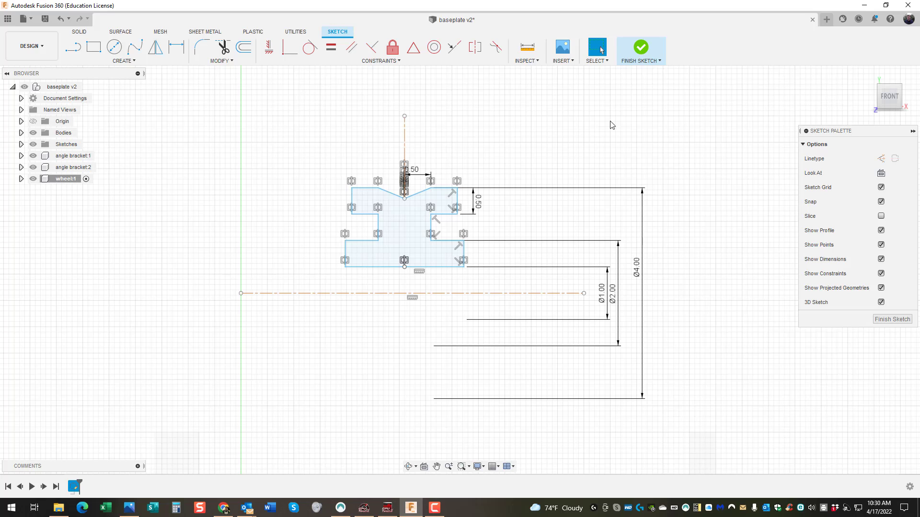
{"action": "left_click", "coordinate": [642, 47]}
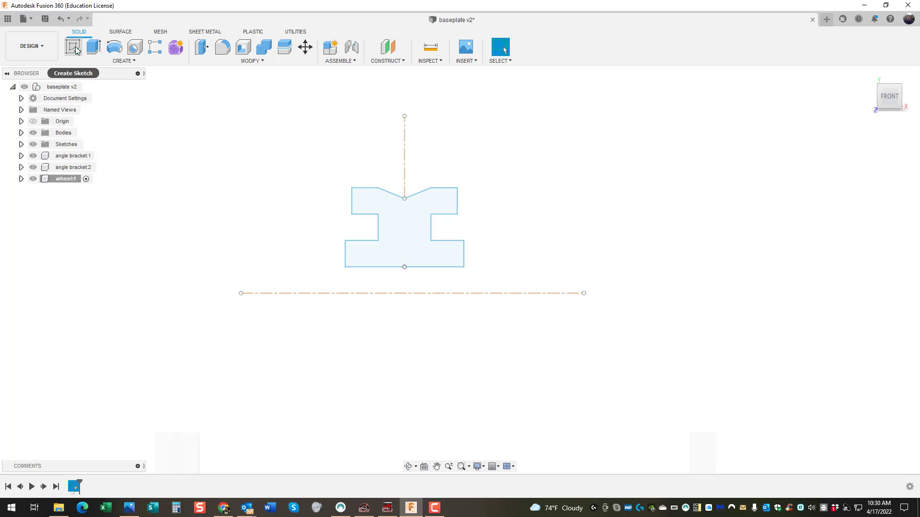
Revolve the mirrored wheel profile 360 degrees about the horizontal centerline as a new body
{"action": "left_click", "coordinate": [115, 51]}
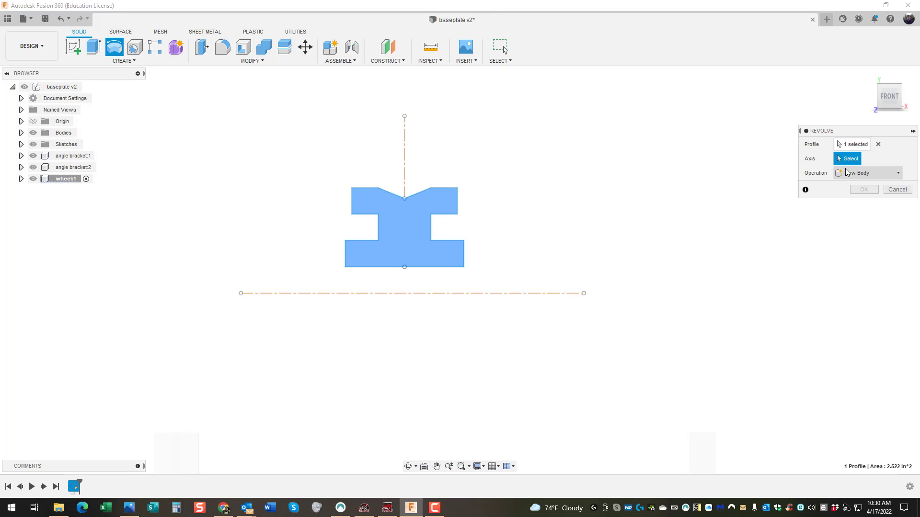
{"action": "left_click", "coordinate": [535, 294]}
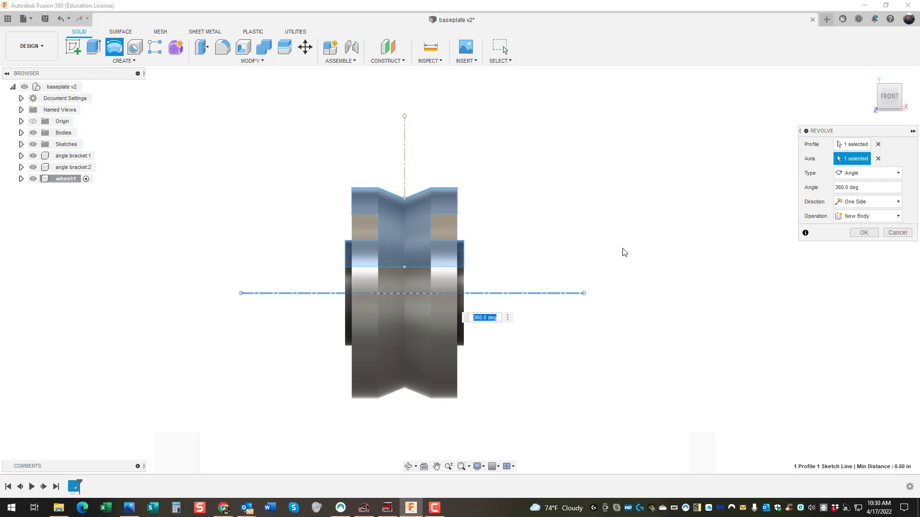
{"action": "left_click", "coordinate": [868, 75]}
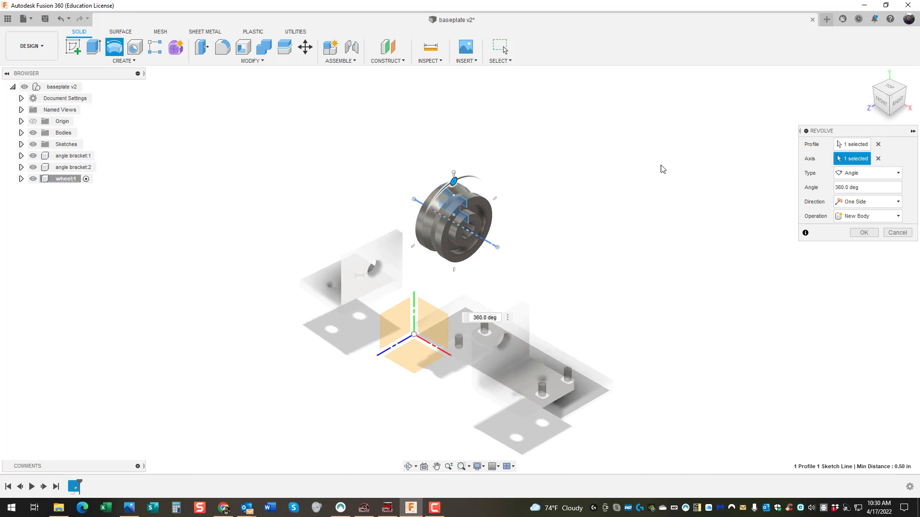
{"action": "scroll", "coordinate": [522, 210], "scroll_direction": "up", "scroll_amount": 5}
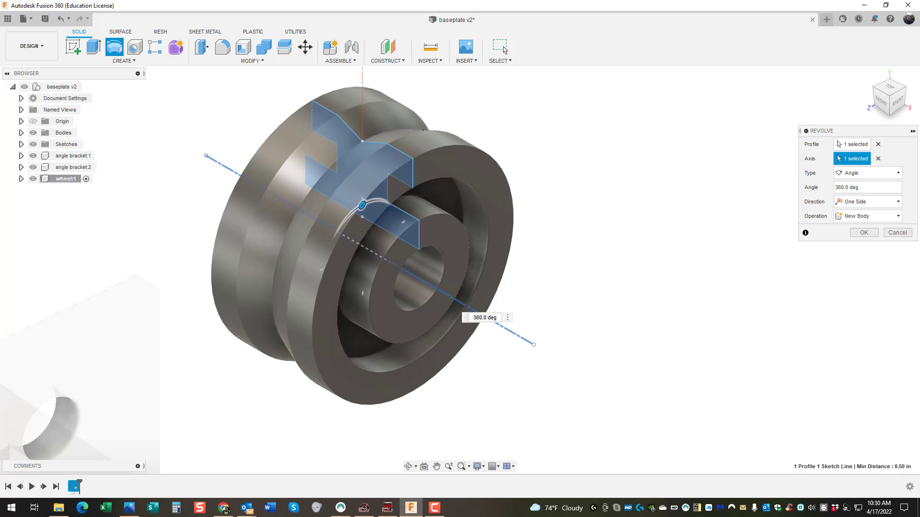
{"action": "scroll", "coordinate": [590, 224], "scroll_direction": "down", "scroll_amount": 4}
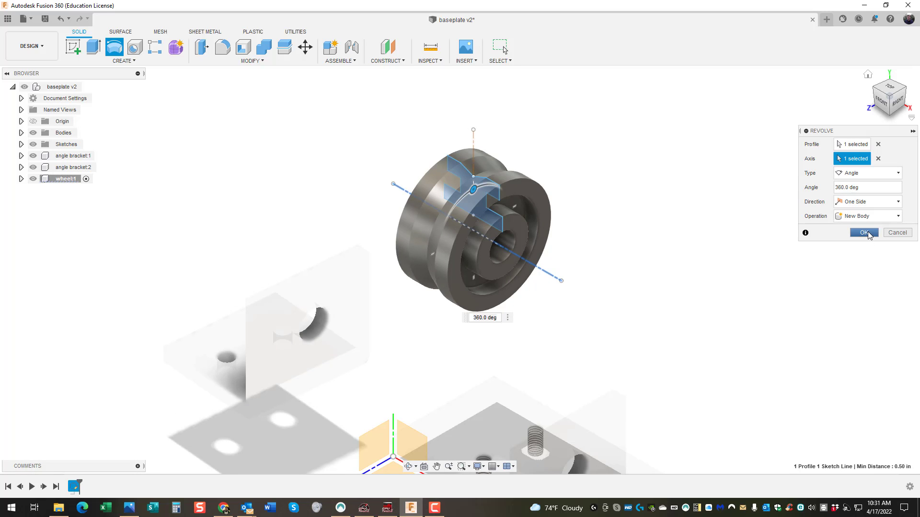
{"action": "left_click", "coordinate": [864, 233]}
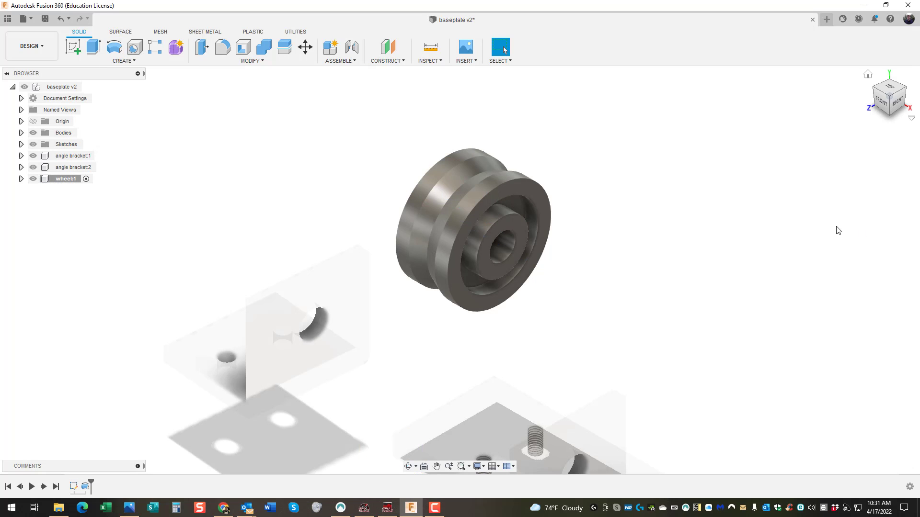
{"action": "middle_click_drag", "start_coordinate": [638, 261], "coordinate": [696, 240]}
{"action": "scroll", "coordinate": [695, 239], "scroll_direction": "down", "scroll_amount": 3}
{"action": "scroll", "coordinate": [602, 240], "scroll_direction": "up", "scroll_amount": 6}
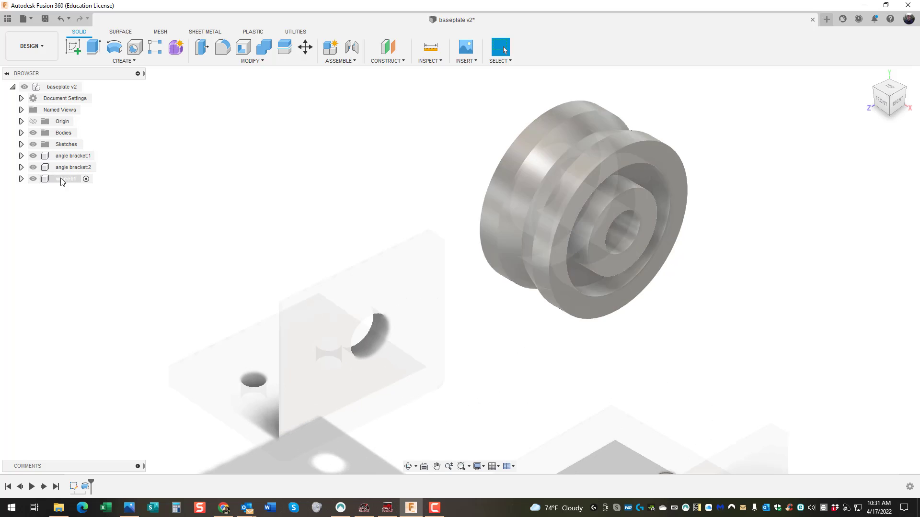
{"action": "scroll", "coordinate": [684, 224], "scroll_direction": "down", "scroll_amount": 1}
{"action": "scroll", "coordinate": [683, 224], "scroll_direction": "down", "scroll_amount": 2}
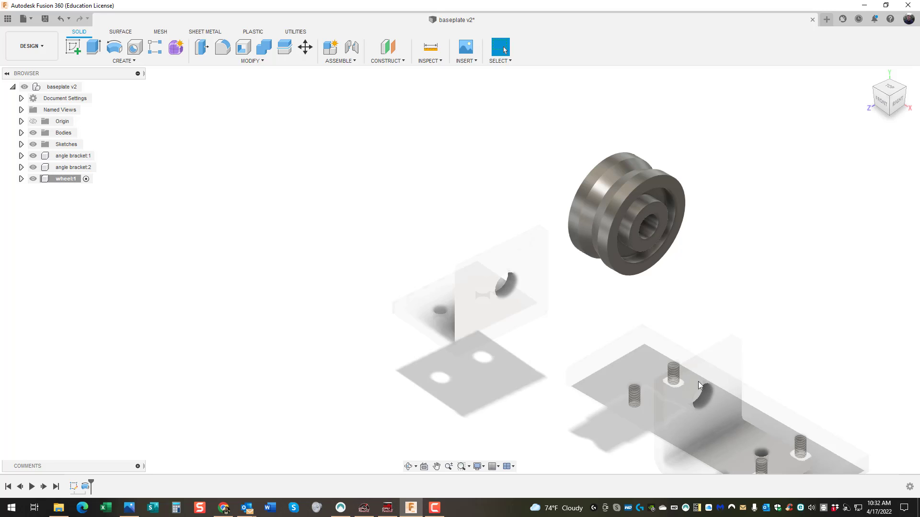
Reopen the wheel's profile sketch for editing and set the bore diameter to 0.75 in
{"action": "left_click", "coordinate": [73, 487]}
{"action": "right_click", "coordinate": [74, 487]}
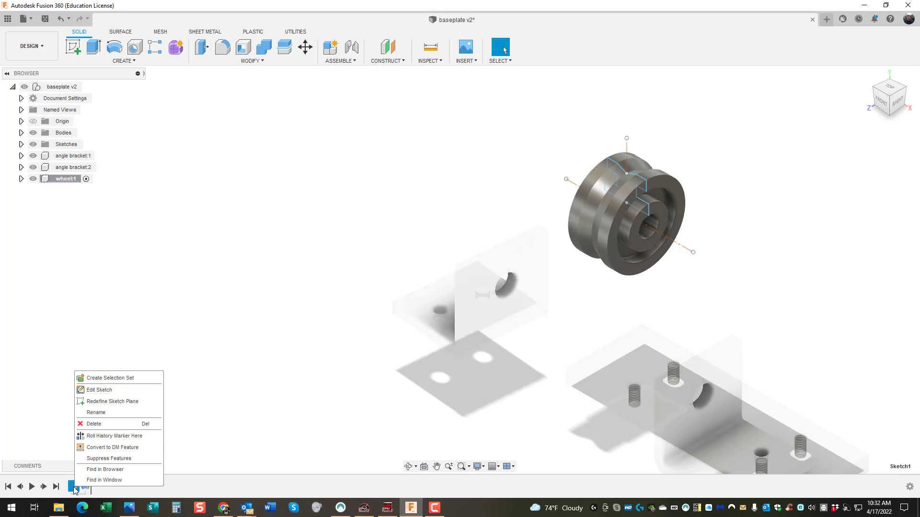
{"action": "left_click", "coordinate": [91, 401]}
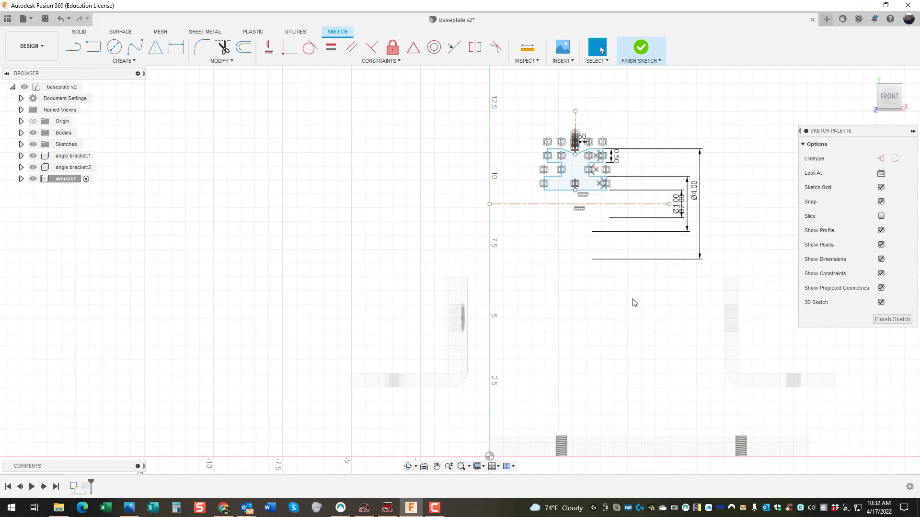
{"action": "scroll", "coordinate": [693, 210], "scroll_direction": "up", "scroll_amount": 5}
{"action": "scroll", "coordinate": [693, 209], "scroll_direction": "up", "scroll_amount": 2}
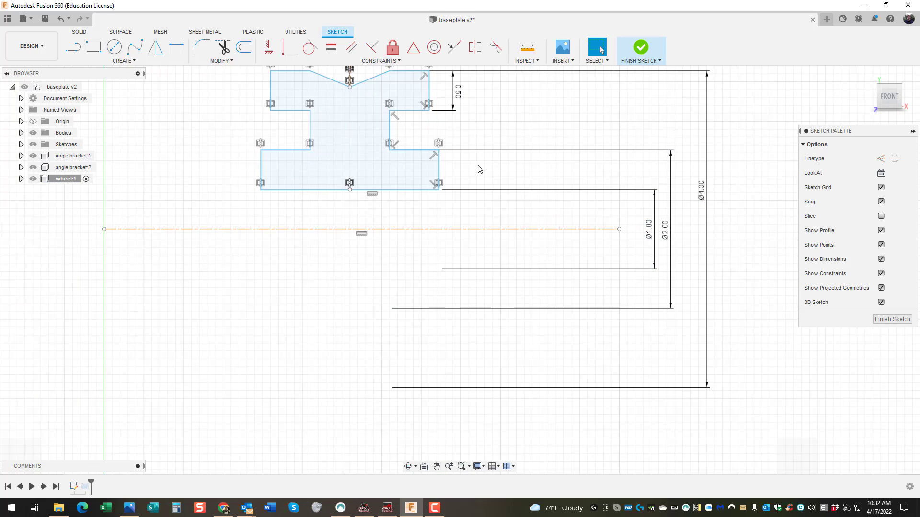
{"action": "double_click", "coordinate": [649, 231]}
{"action": "key", "text": "BackSpace"}
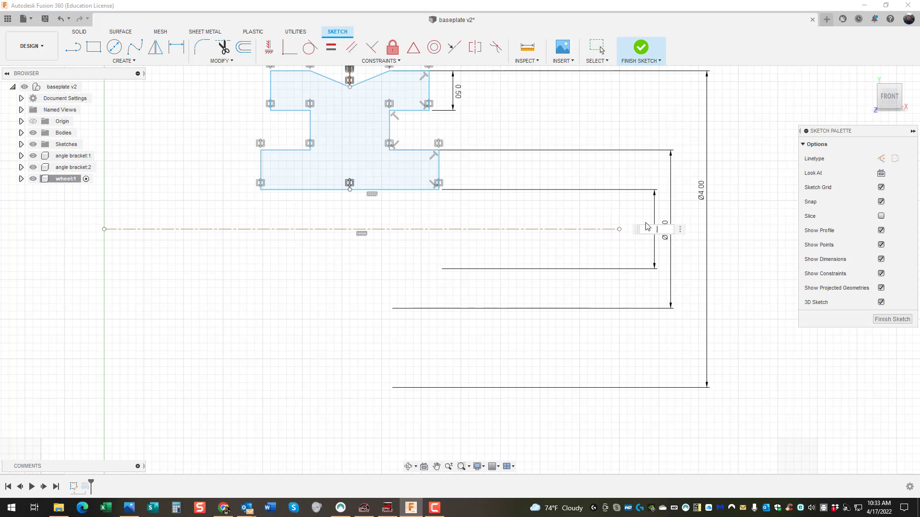
{"action": "type", "text": ".75"}
{"action": "key", "text": "Return"}
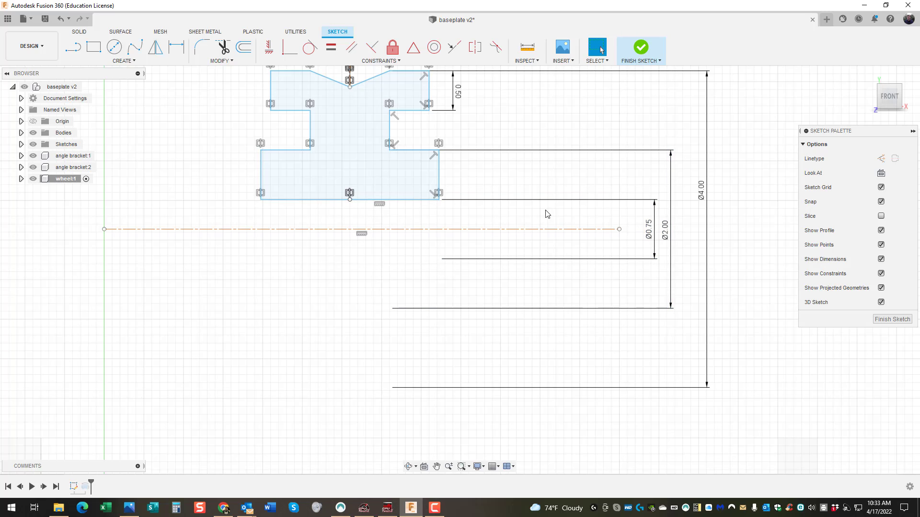
Set the hub's outer diameter to 1 in
{"action": "double_click", "coordinate": [665, 231]}
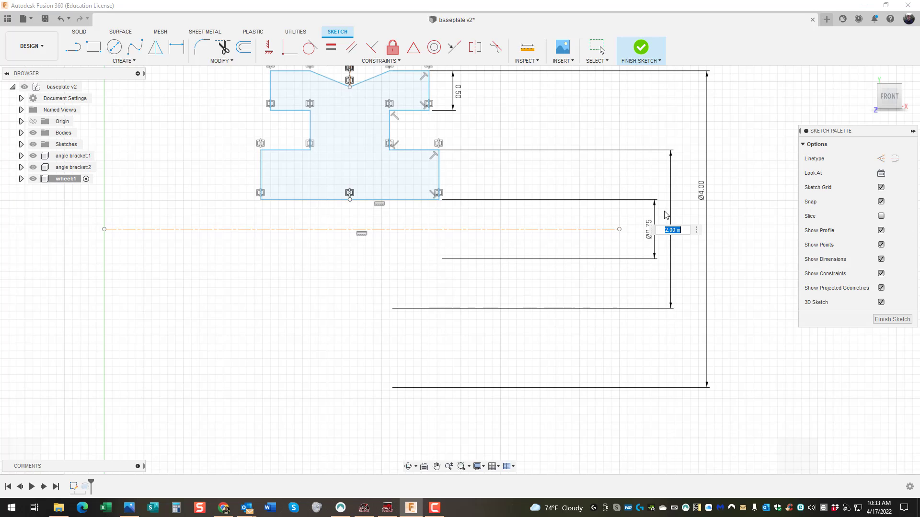
{"action": "type", "text": "1.0"}
{"action": "key", "text": "Return"}
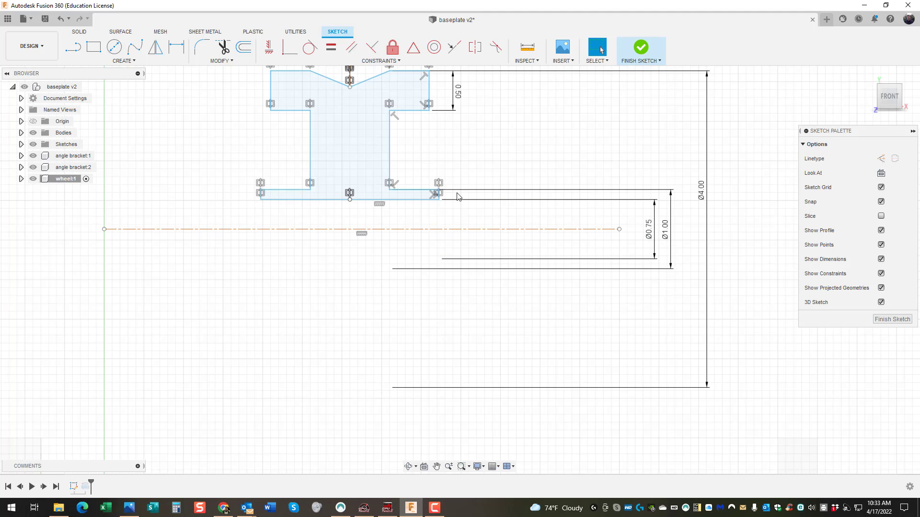
Set the hub's outer diameter to 1.25 in and finish the sketch to update the wheel
{"action": "double_click", "coordinate": [665, 229]}
{"action": "type", "text": "1"}
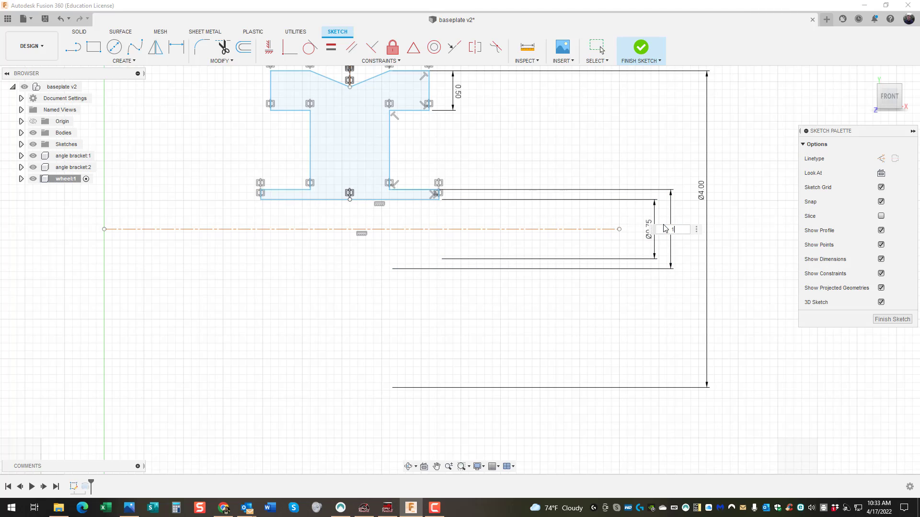
{"action": "type", "text": ".25"}
{"action": "key", "text": "Return"}
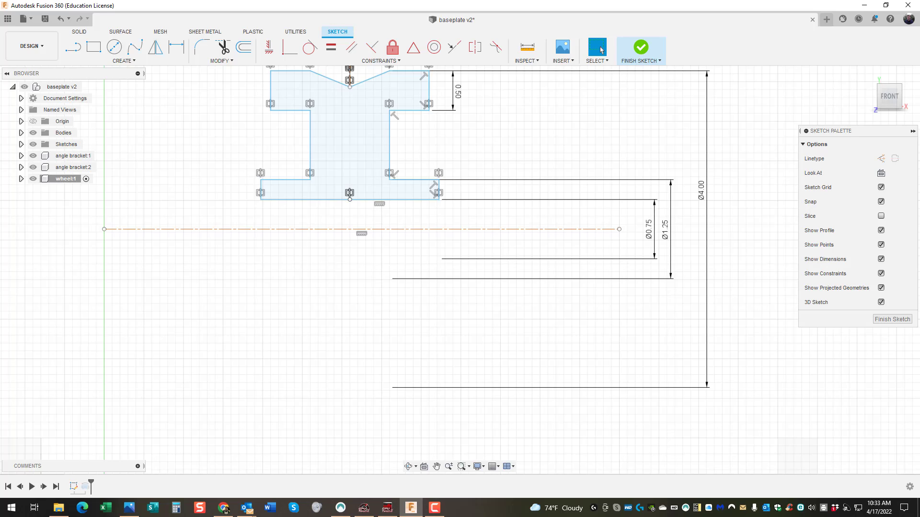
{"action": "left_click", "coordinate": [642, 47]}
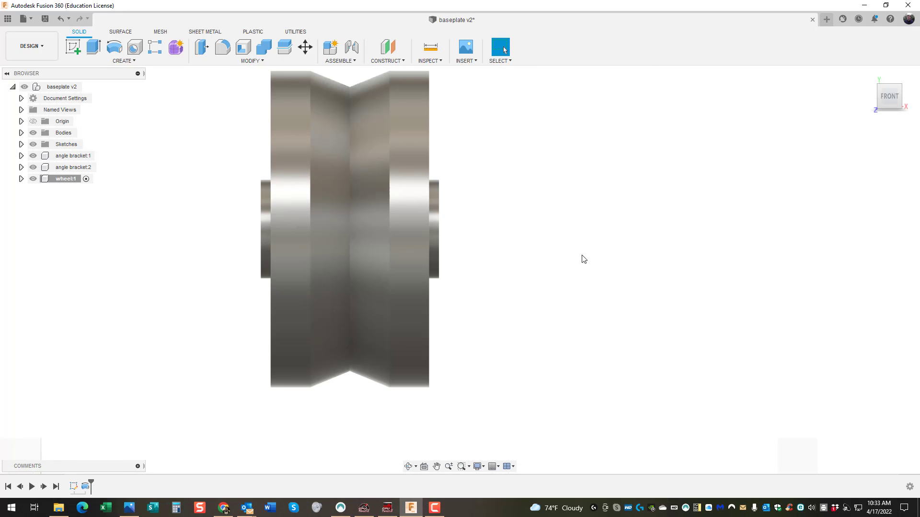
Create an internal standard component named bushing, with the wheel as its parent, and make it active
{"action": "left_click", "coordinate": [868, 75]}
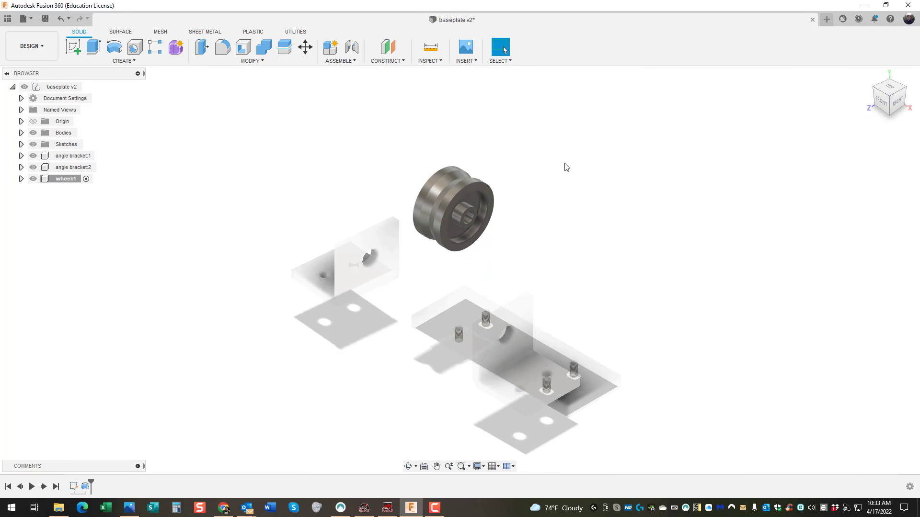
{"action": "scroll", "coordinate": [488, 223], "scroll_direction": "up", "scroll_amount": 5}
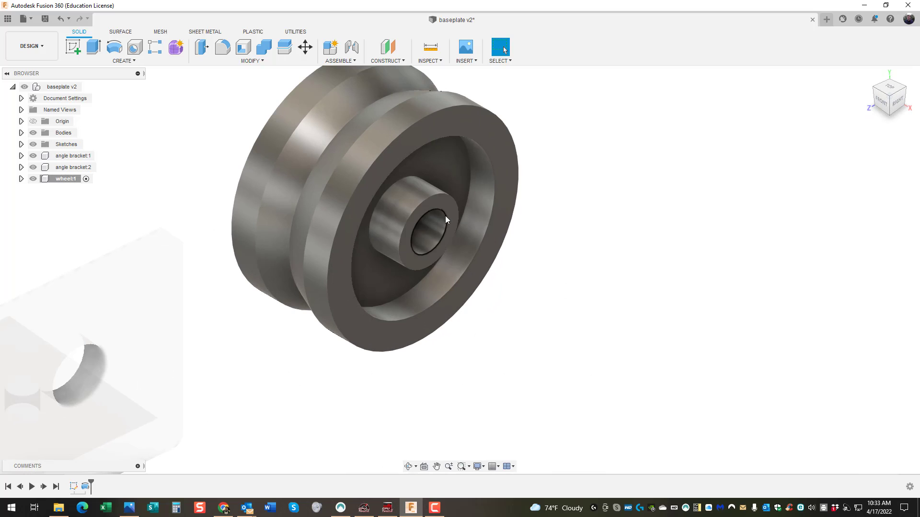
{"action": "scroll", "coordinate": [454, 227], "scroll_direction": "down", "scroll_amount": 5}
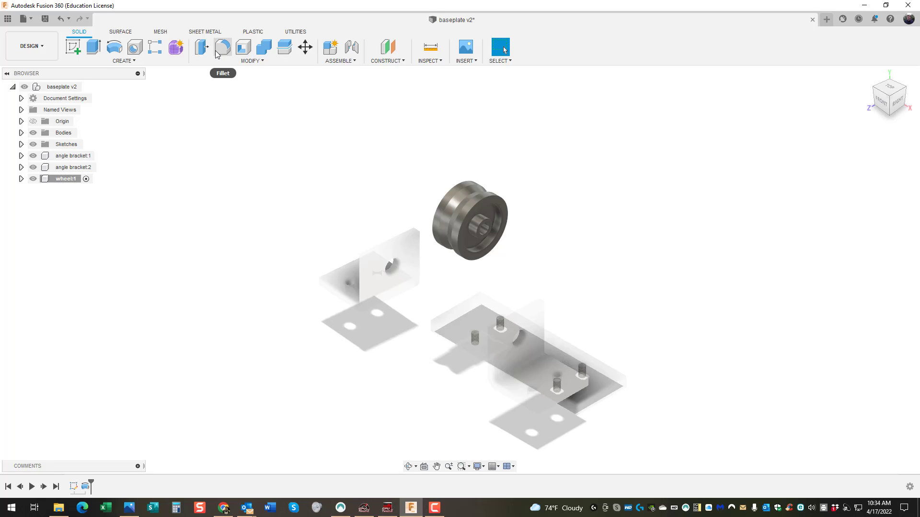
{"action": "left_click", "coordinate": [331, 51]}
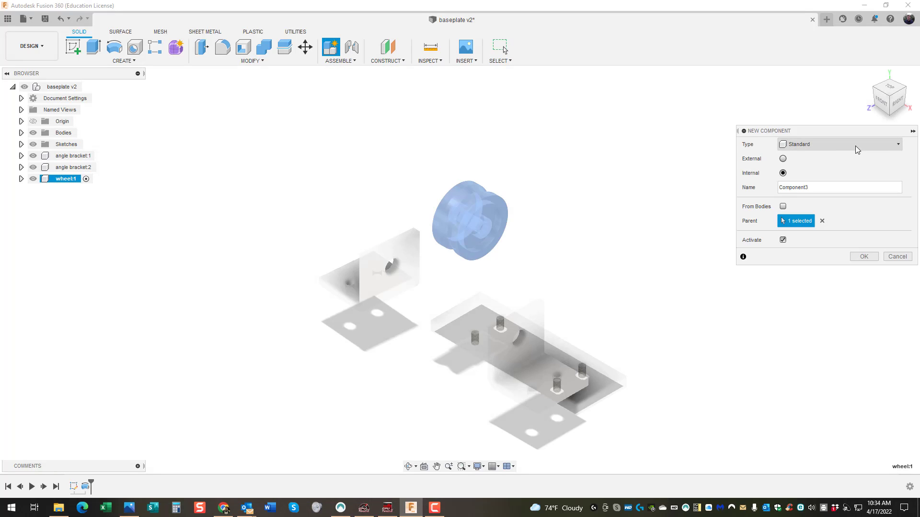
{"action": "left_click_drag", "start_coordinate": [811, 187], "coordinate": [765, 187]}
{"action": "type", "text": "bu"}
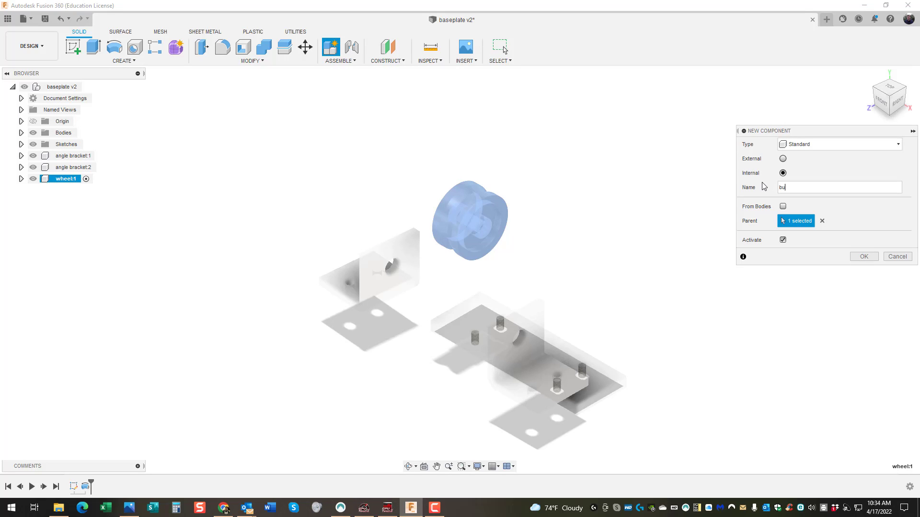
{"action": "type", "text": "shing"}
{"action": "key", "text": "Return"}
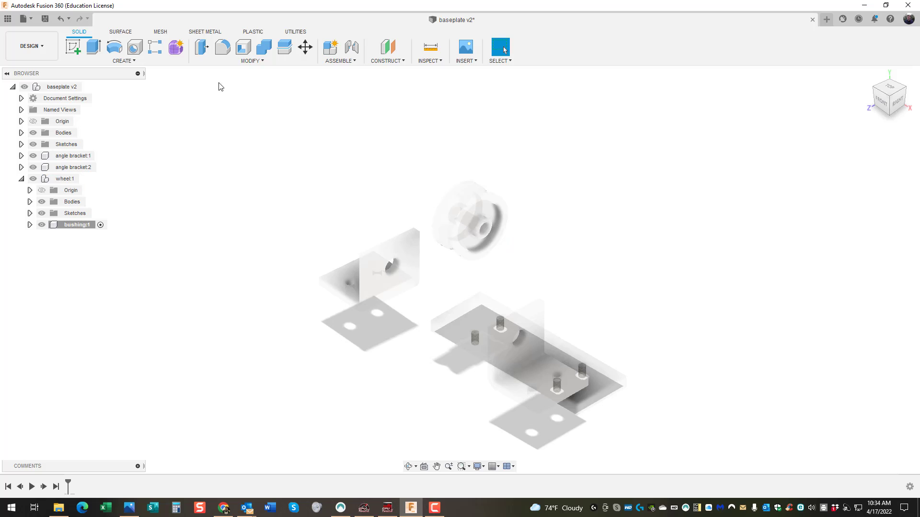
Start a sketch on the vertical YZ origin plane and draw two concentric circles beside the wheel, the inner about 2.27 in in diameter
{"action": "left_click", "coordinate": [67, 45]}
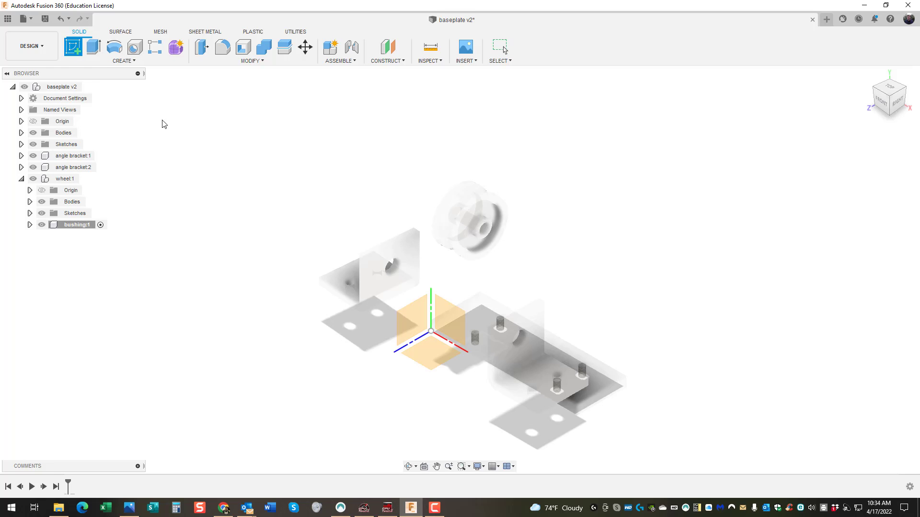
{"action": "left_click", "coordinate": [411, 318]}
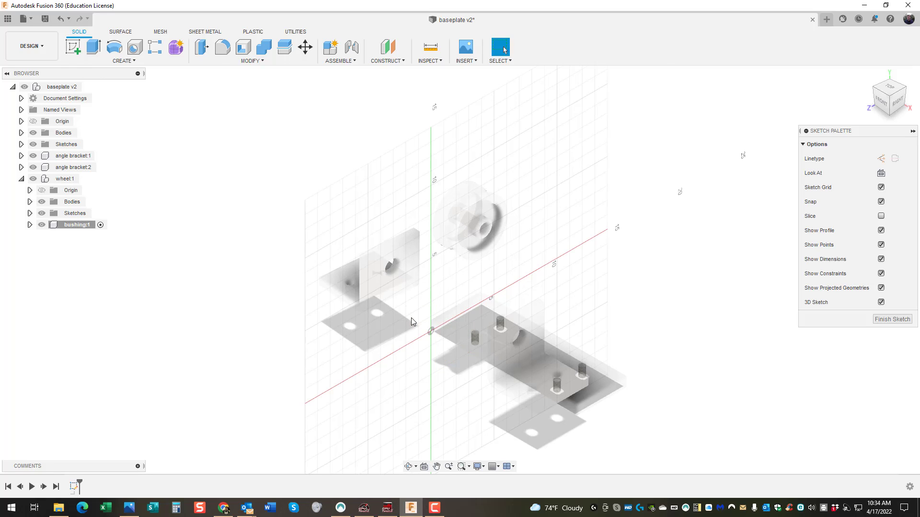
{"action": "left_click", "coordinate": [903, 101]}
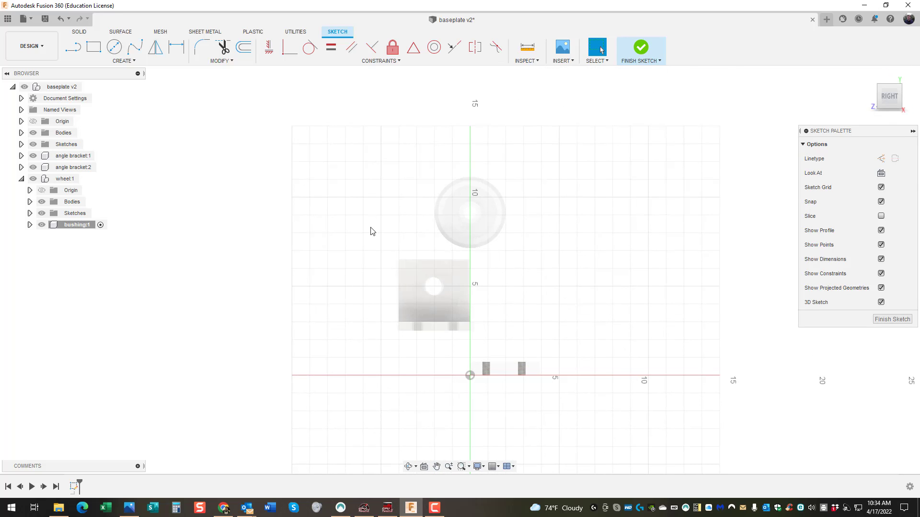
{"action": "left_click", "coordinate": [114, 47]}
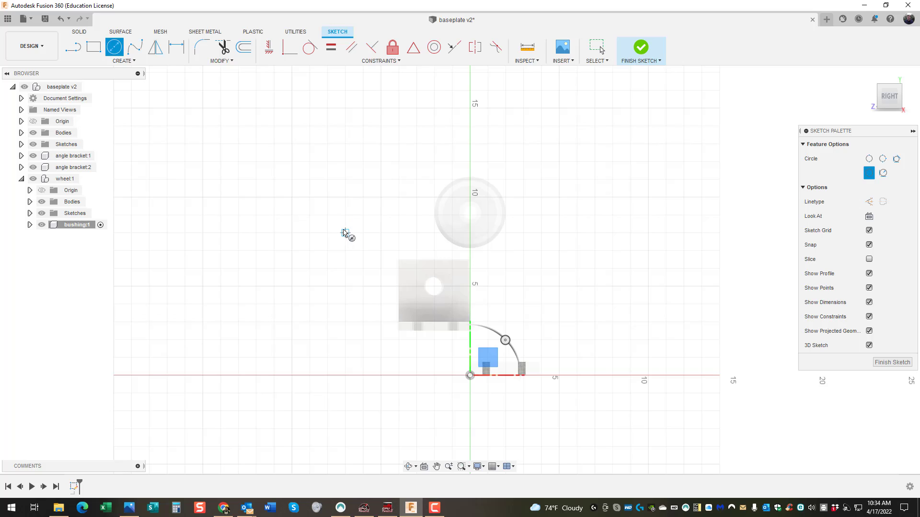
{"action": "left_click", "coordinate": [336, 211]}
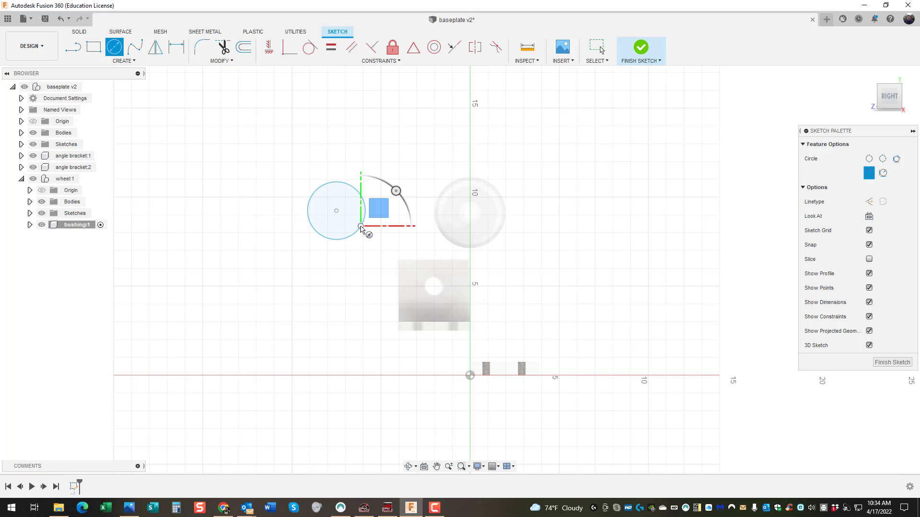
{"action": "left_click", "coordinate": [336, 211]}
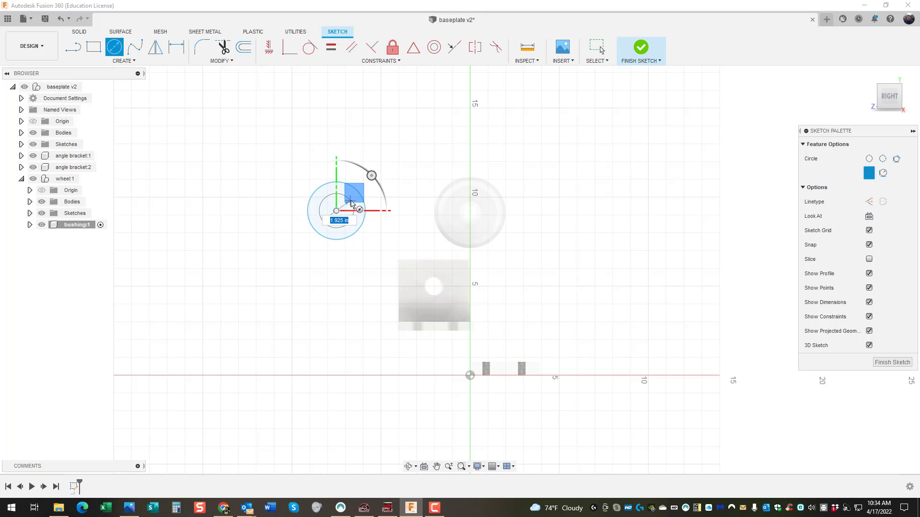
{"action": "left_click", "coordinate": [353, 198]}
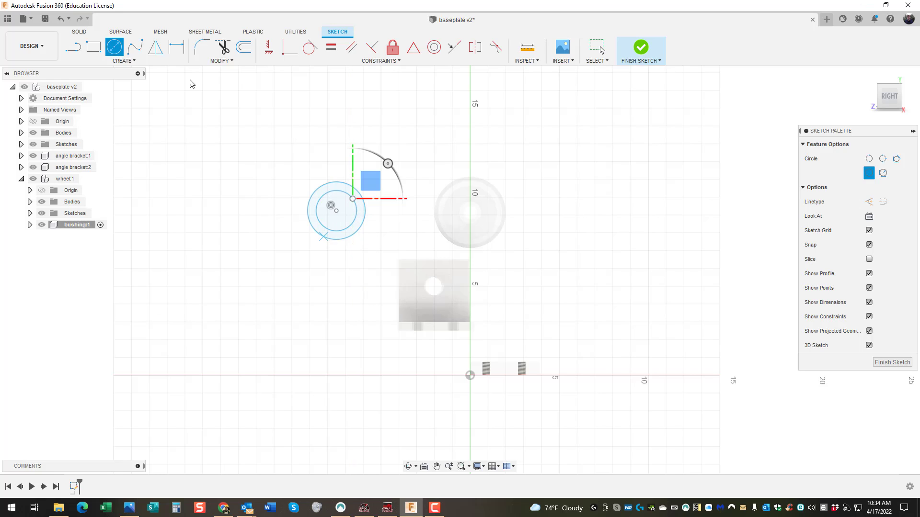
Dimension the bushing's inner circle with a diameter of 0.75 in
{"action": "left_click", "coordinate": [177, 47]}
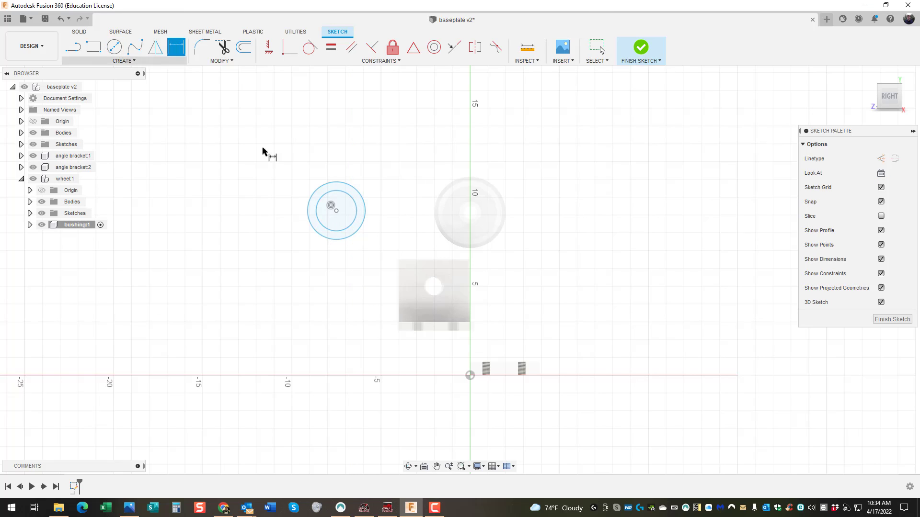
{"action": "left_click", "coordinate": [319, 202]}
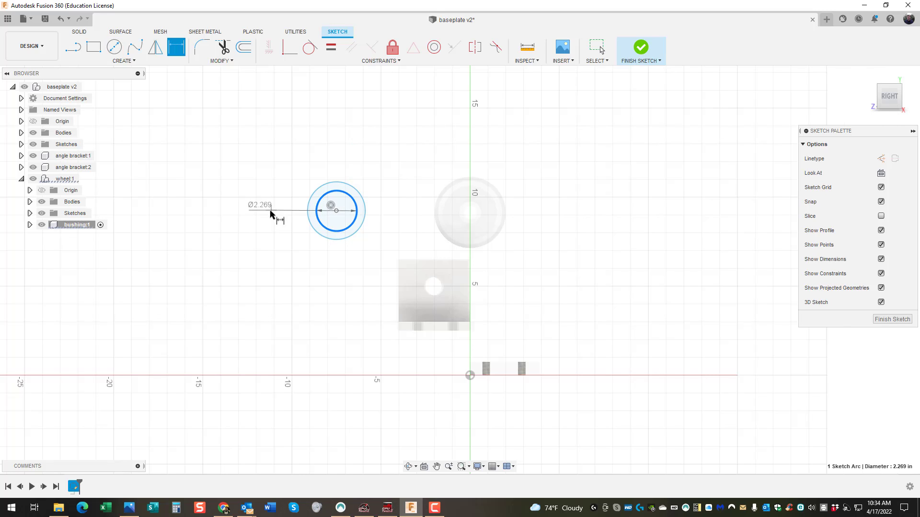
{"action": "left_click", "coordinate": [272, 248]}
{"action": "key", "text": "BackSpace"}
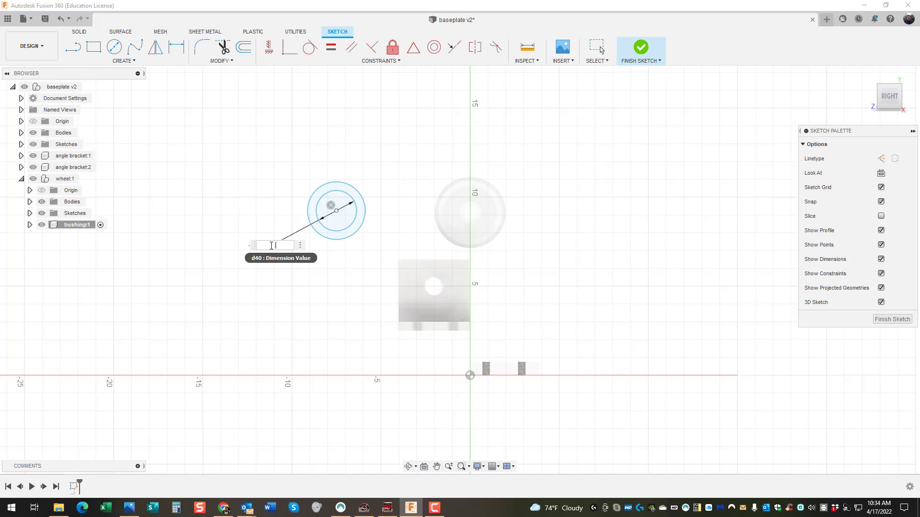
{"action": "type", "text": ".75"}
{"action": "key", "text": "Return"}
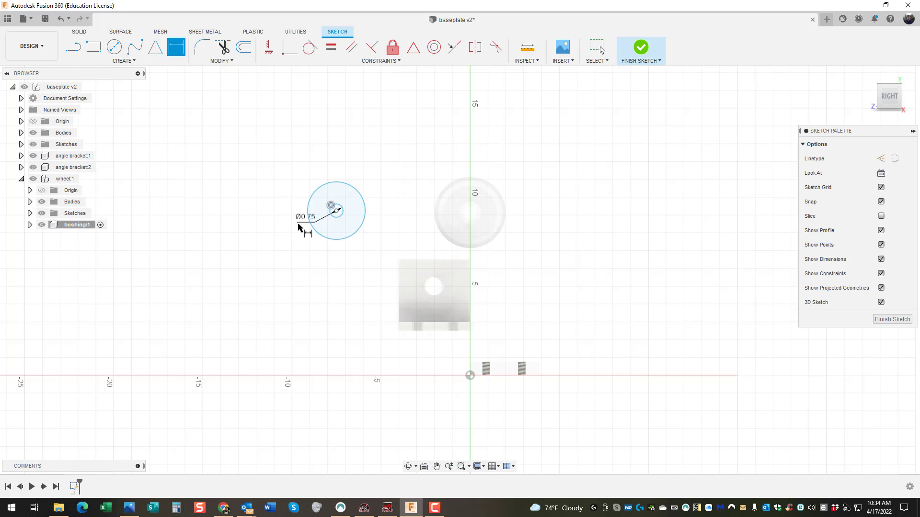
Dimension the bushing's outer circle with a diameter of 1 in and finish the sketch
{"action": "left_click", "coordinate": [337, 186]}
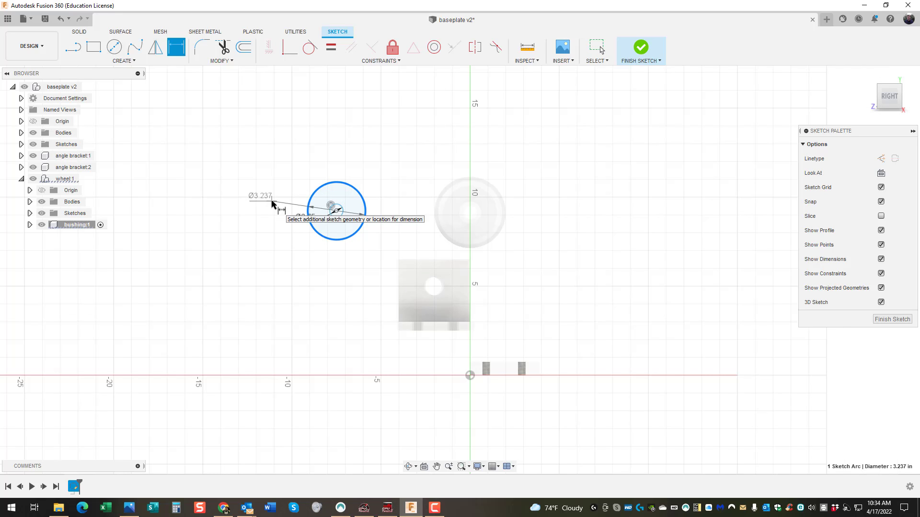
{"action": "left_click", "coordinate": [272, 202]}
{"action": "type", "text": "1"}
{"action": "key", "text": "Return"}
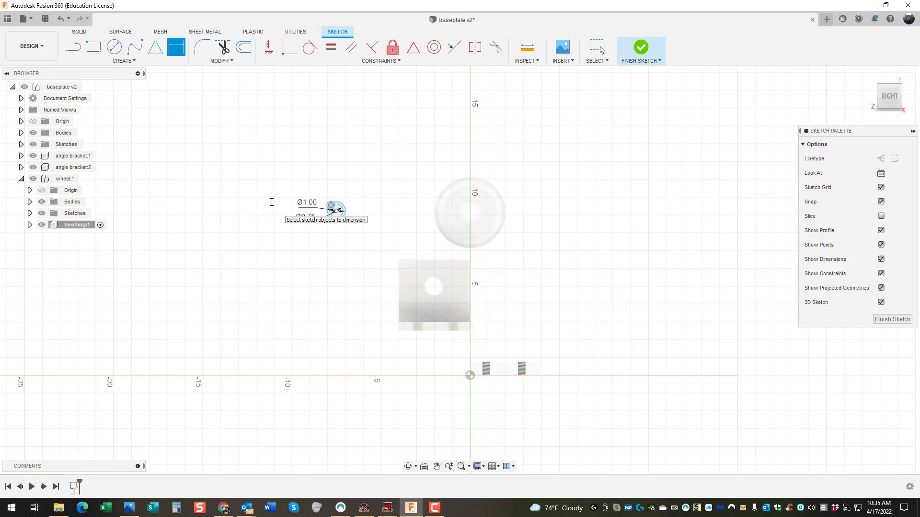
{"action": "scroll", "coordinate": [346, 221], "scroll_direction": "up", "scroll_amount": 2}
{"action": "scroll", "coordinate": [346, 220], "scroll_direction": "up", "scroll_amount": 3}
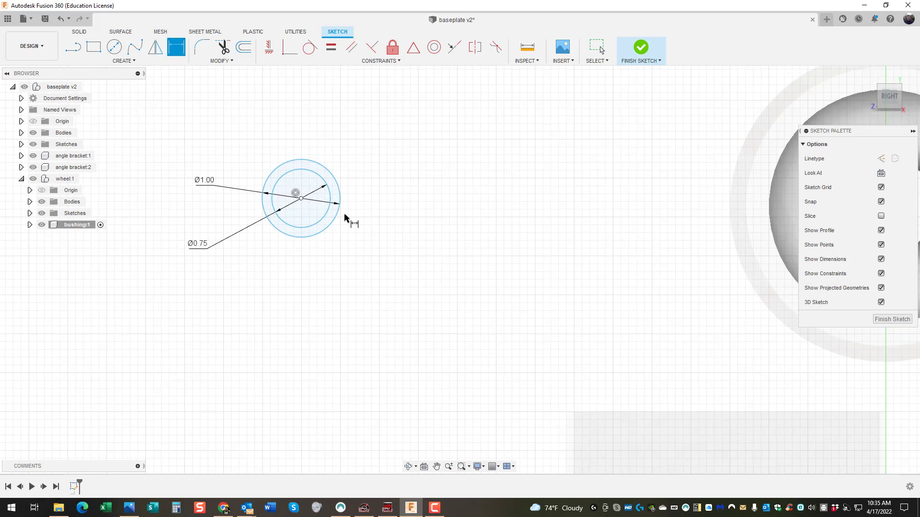
{"action": "scroll", "coordinate": [346, 220], "scroll_direction": "down", "scroll_amount": 1}
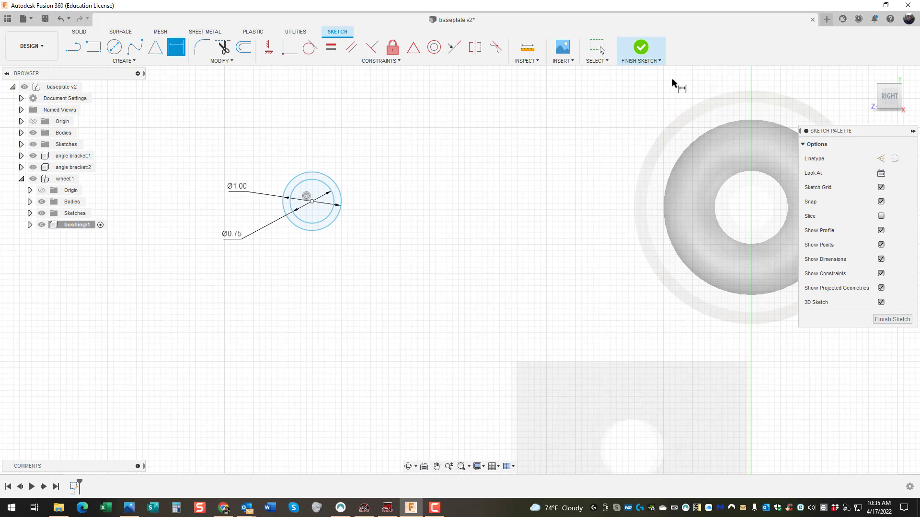
{"action": "left_click", "coordinate": [642, 48]}
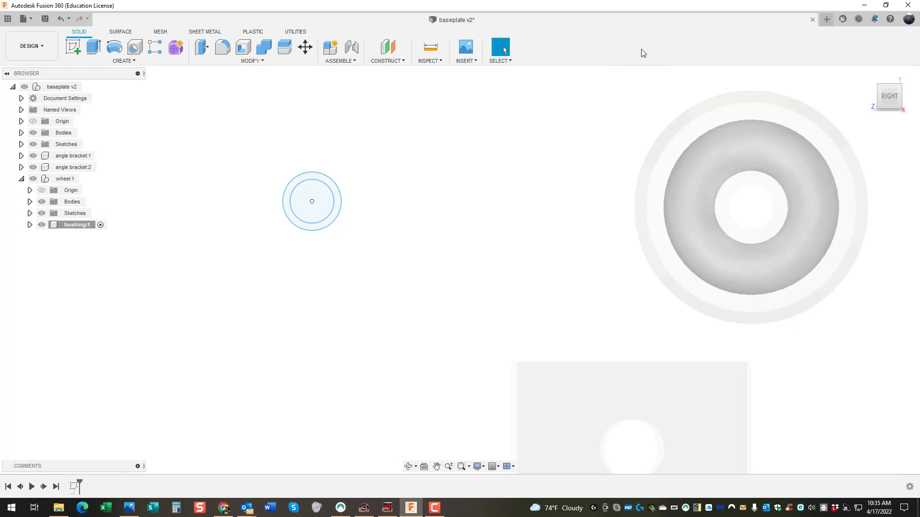
Extrude the ring between the bushing's two circles 0.50 in to one side as a new body
{"action": "left_click", "coordinate": [94, 46]}
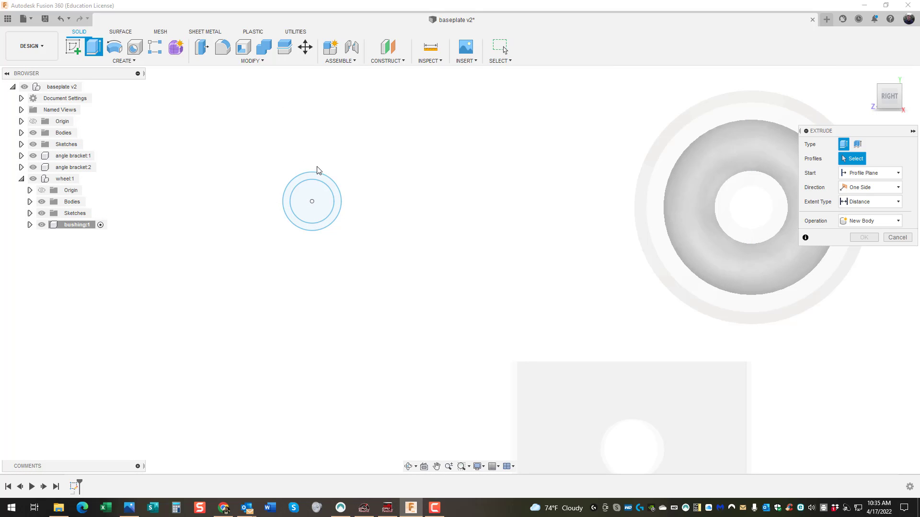
{"action": "left_click", "coordinate": [332, 183]}
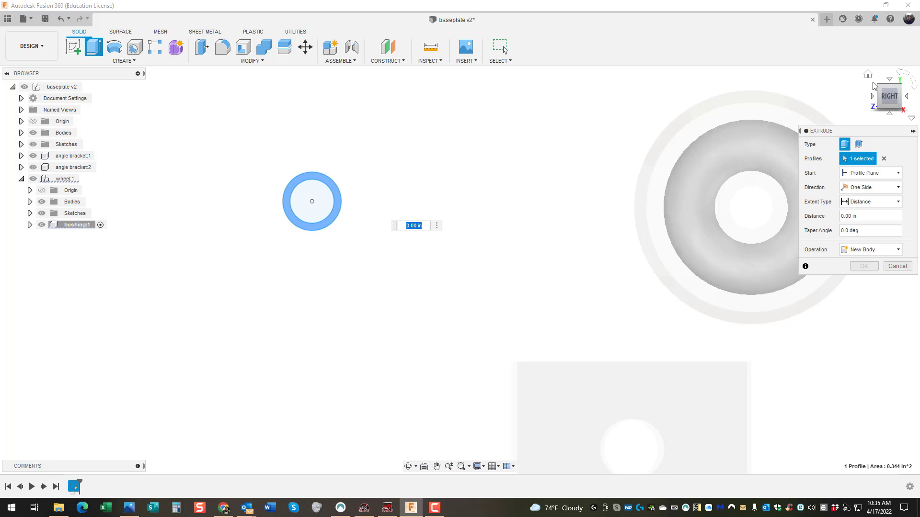
{"action": "left_click", "coordinate": [869, 75]}
{"action": "scroll", "coordinate": [362, 233], "scroll_direction": "up", "scroll_amount": 4}
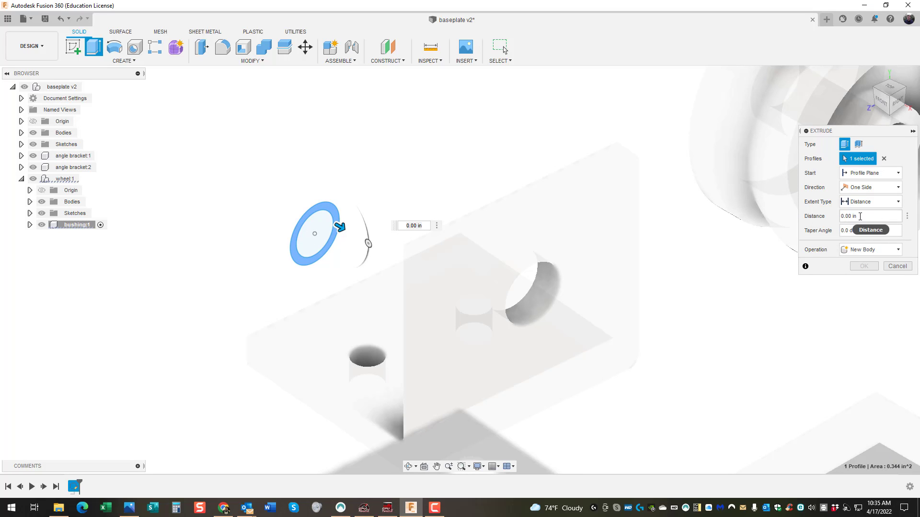
{"action": "left_click", "coordinate": [830, 218]}
{"action": "key", "text": "BackSpace"}
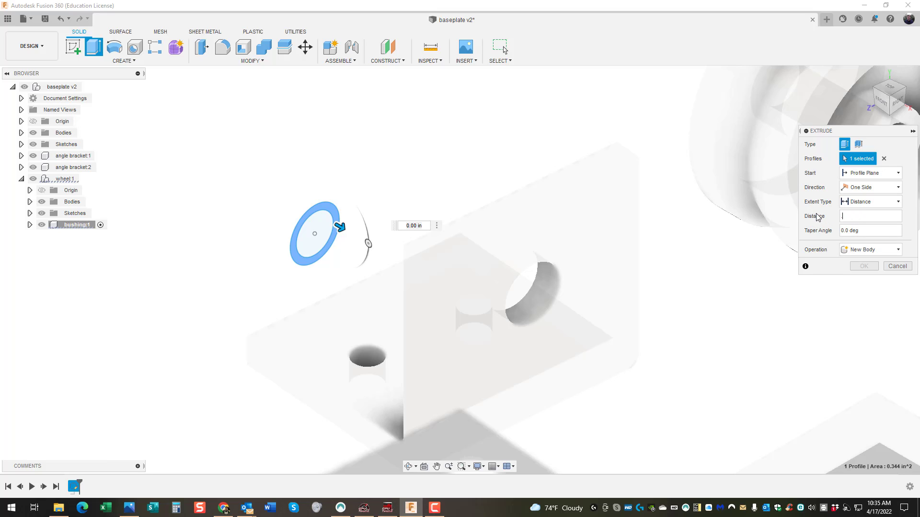
{"action": "type", "text": ".5"}
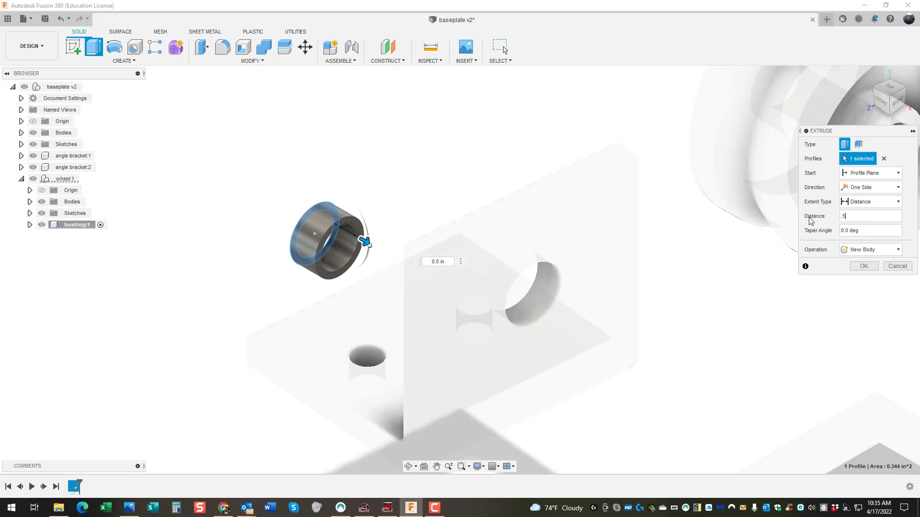
{"action": "type", "text": "0"}
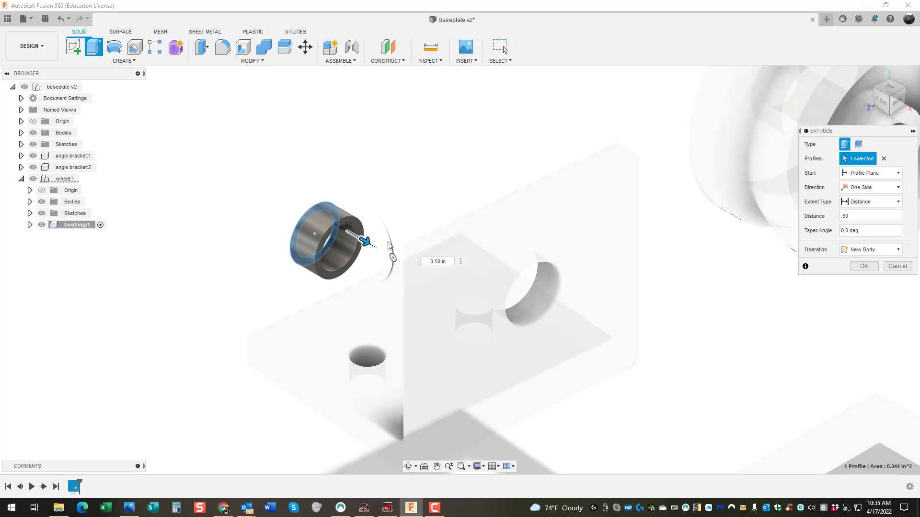
{"action": "left_click", "coordinate": [863, 266]}
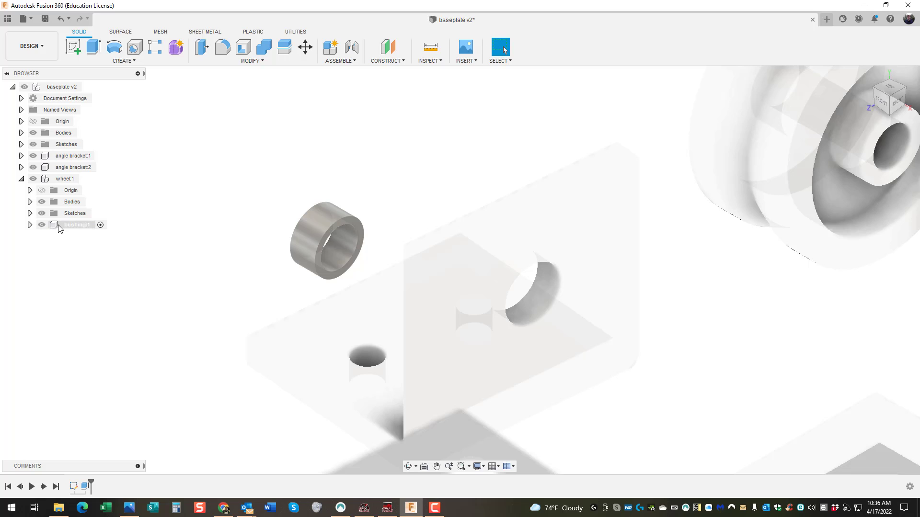
Try to move the bushing component out from under the wheel in the component tree
{"action": "left_click_drag", "start_coordinate": [58, 228], "coordinate": [63, 176]}
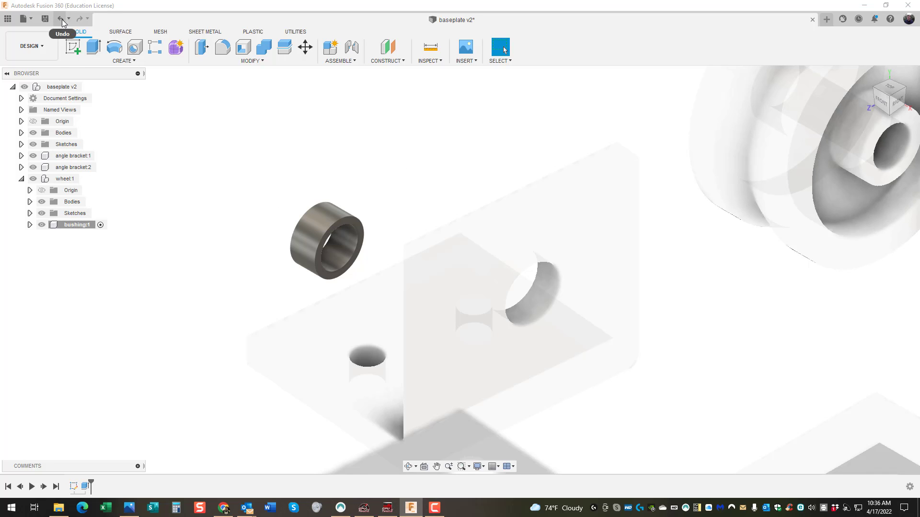
{"action": "right_click", "coordinate": [72, 231]}
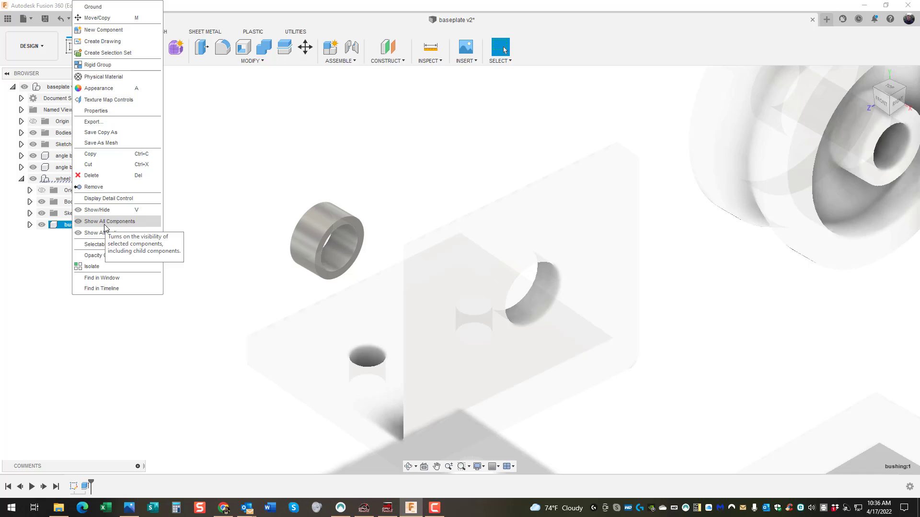
{"action": "left_click", "coordinate": [253, 195]}
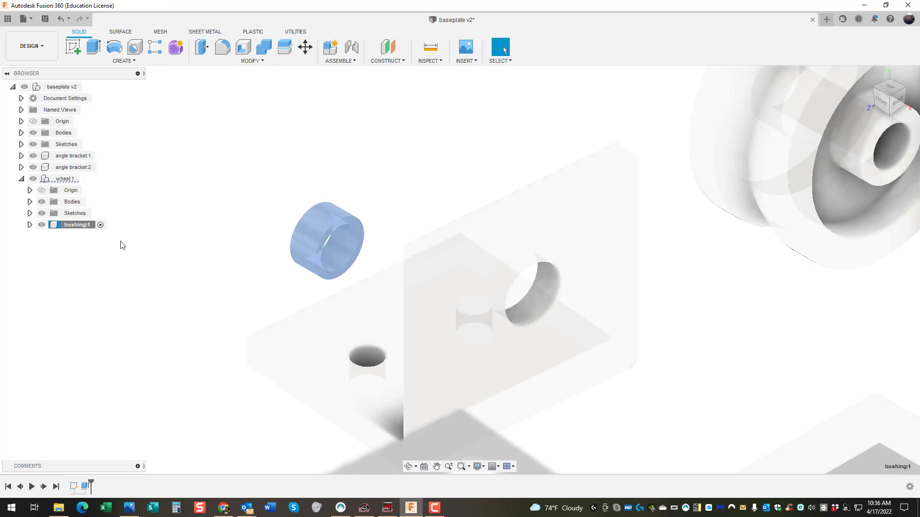
{"action": "right_click", "coordinate": [74, 227]}
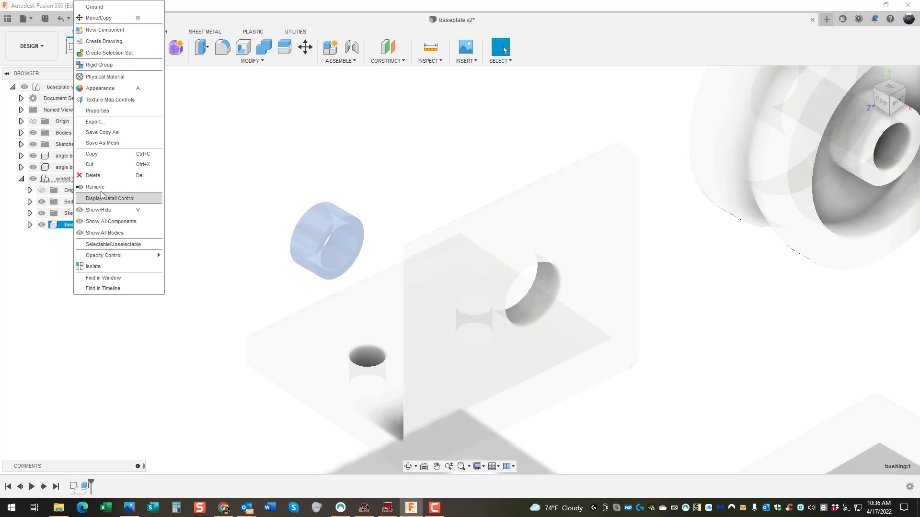
{"action": "right_click", "coordinate": [335, 226]}
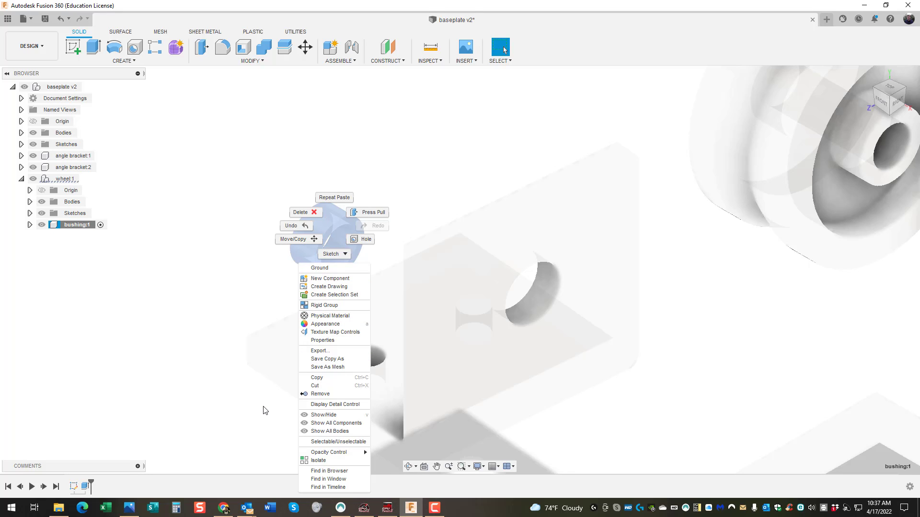
{"action": "left_click", "coordinate": [69, 228]}
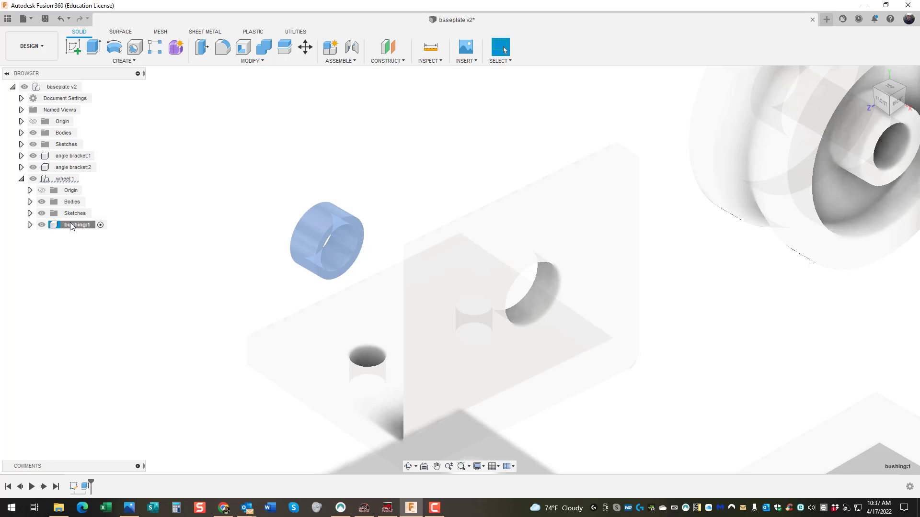
{"action": "right_click", "coordinate": [70, 230]}
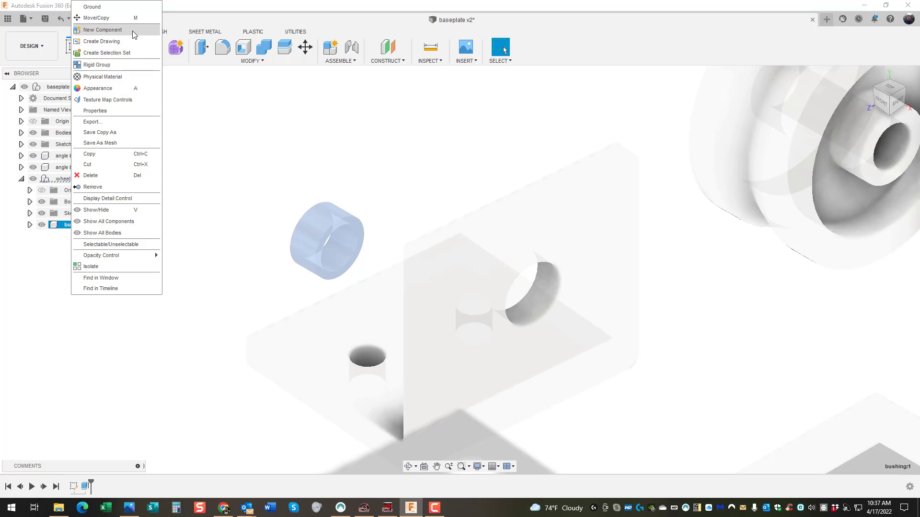
{"action": "left_click", "coordinate": [230, 140]}
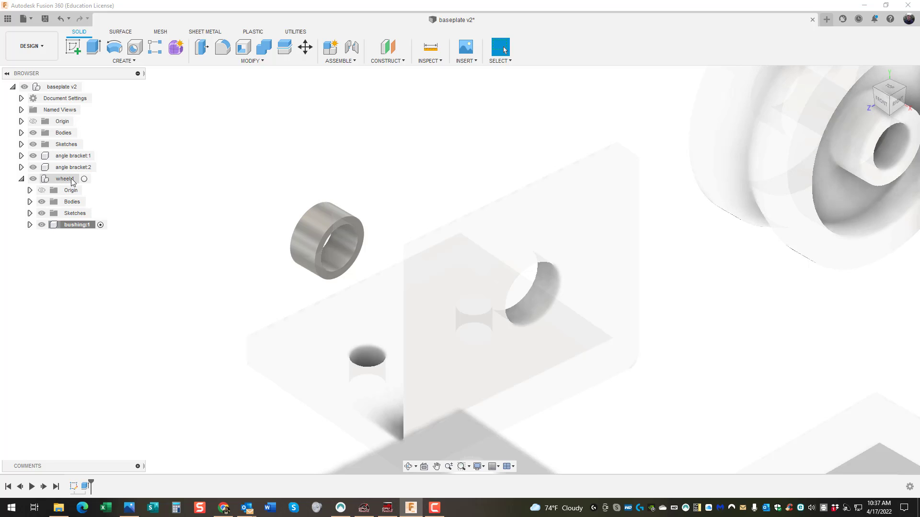
Activate the top-level baseplate component and try again to move the bushing out of the wheel component
{"action": "left_click", "coordinate": [87, 87]}
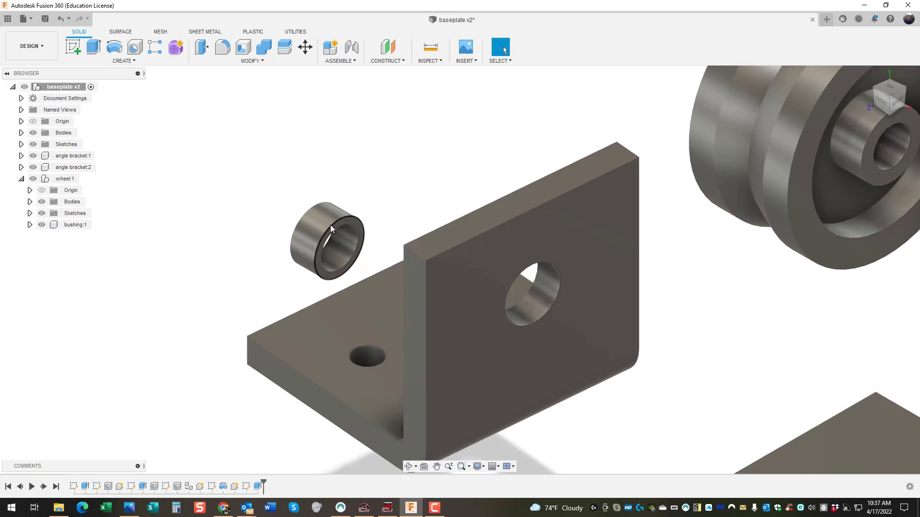
{"action": "right_click", "coordinate": [329, 225]}
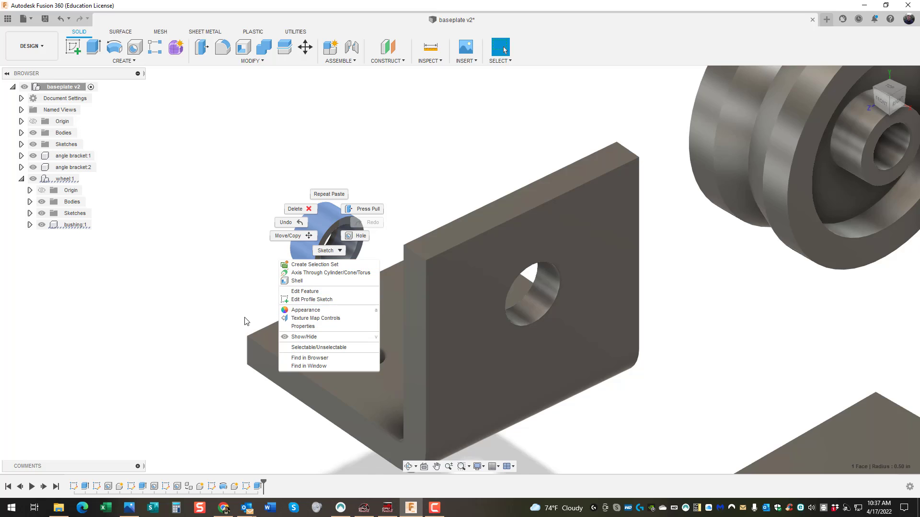
{"action": "left_click", "coordinate": [78, 227]}
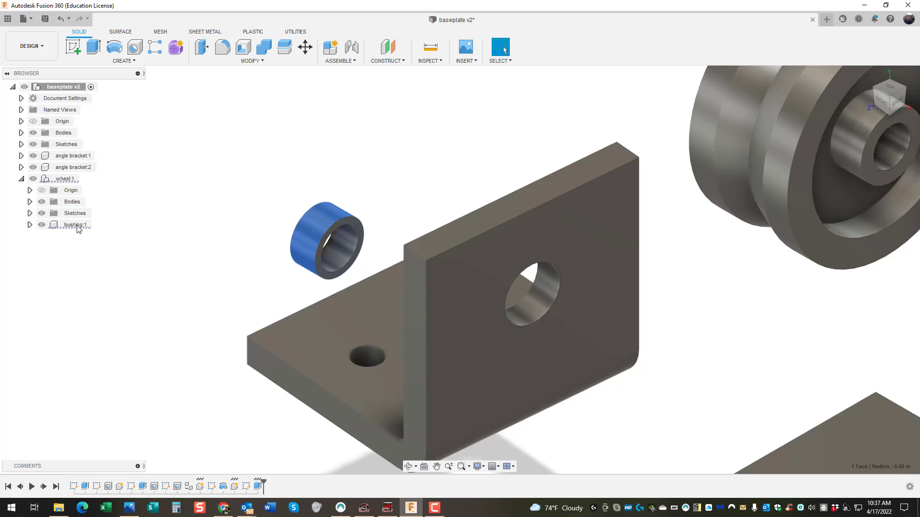
{"action": "right_click", "coordinate": [77, 228]}
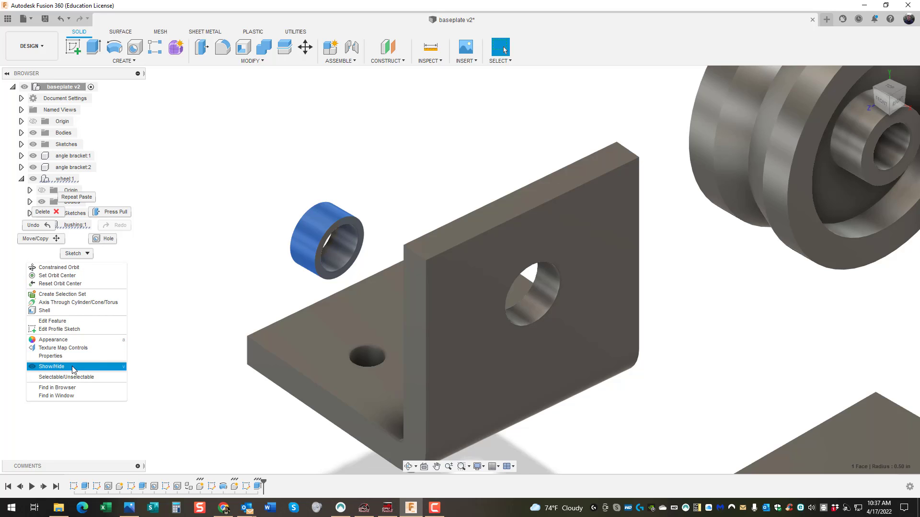
{"action": "left_click", "coordinate": [227, 225]}
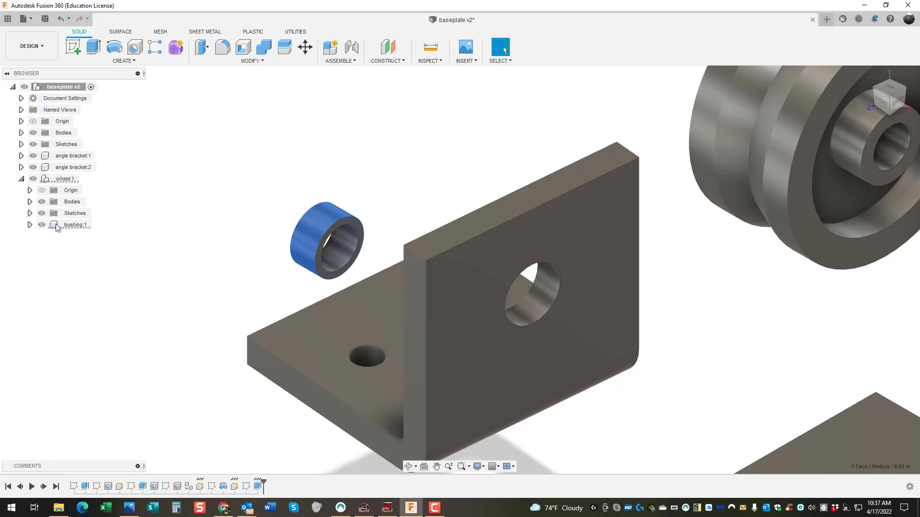
{"action": "left_click_drag", "start_coordinate": [76, 226], "coordinate": [86, 175]}
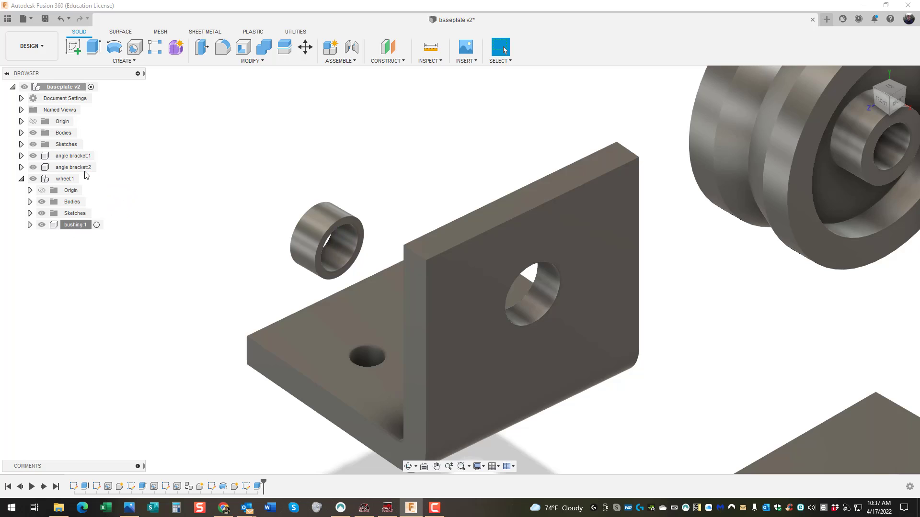
{"action": "right_click", "coordinate": [73, 225]}
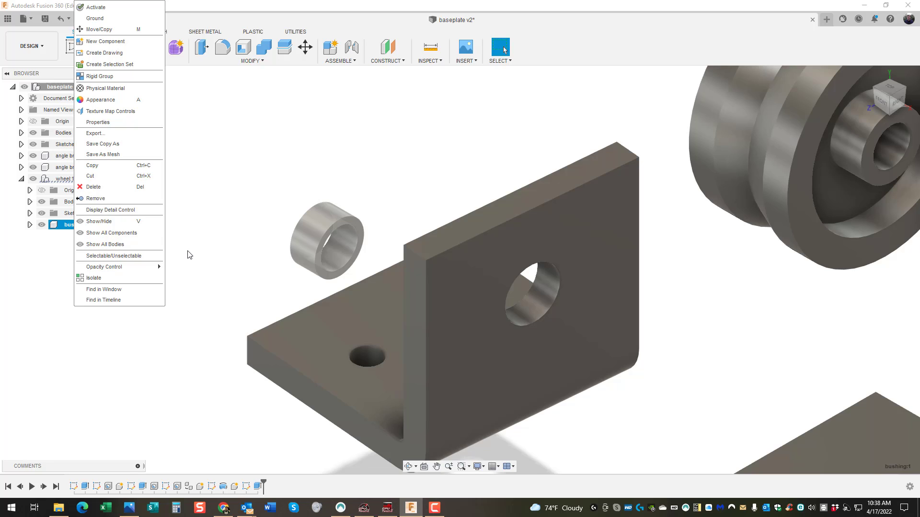
{"action": "left_click", "coordinate": [200, 254]}
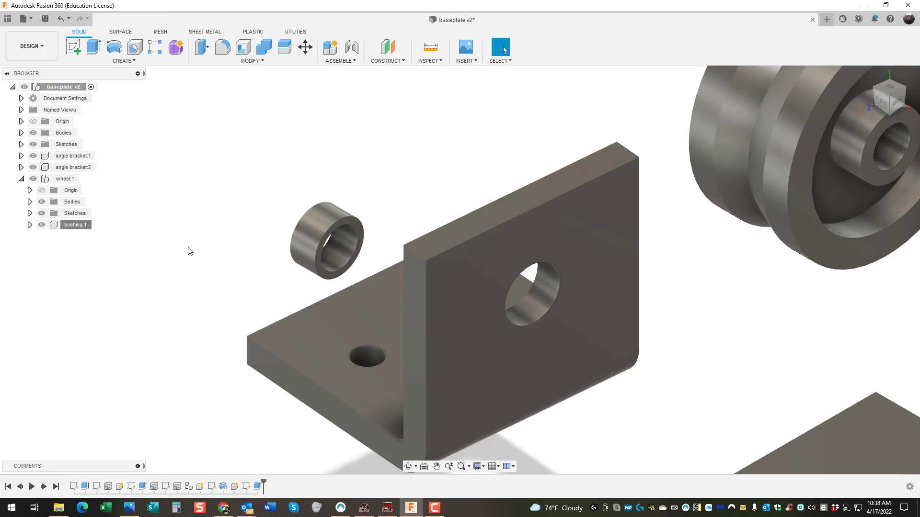
{"action": "scroll", "coordinate": [247, 291], "scroll_direction": "down", "scroll_amount": 4}
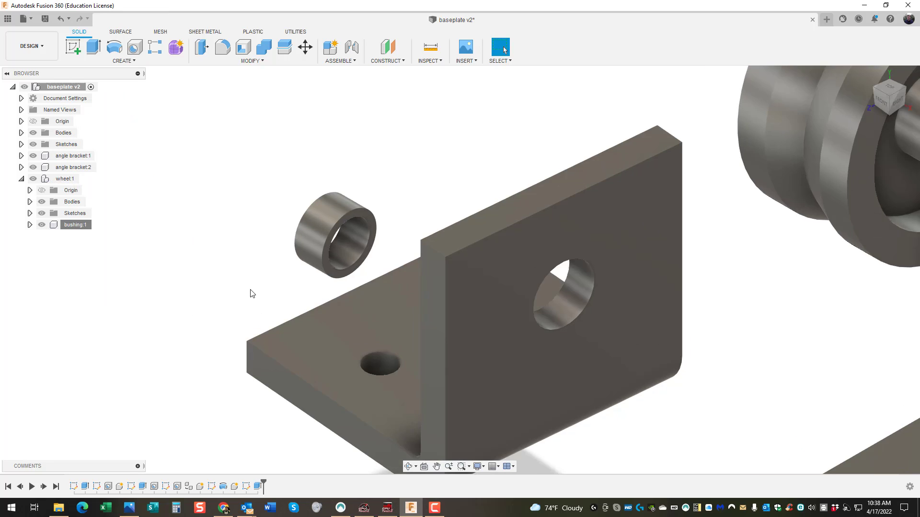
{"action": "scroll", "coordinate": [238, 294], "scroll_direction": "down", "scroll_amount": 2}
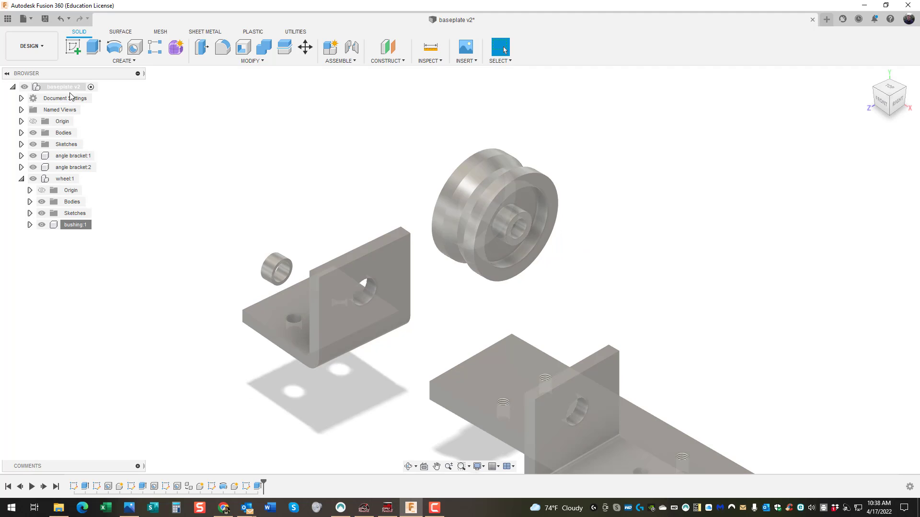
{"action": "left_click", "coordinate": [355, 61]}
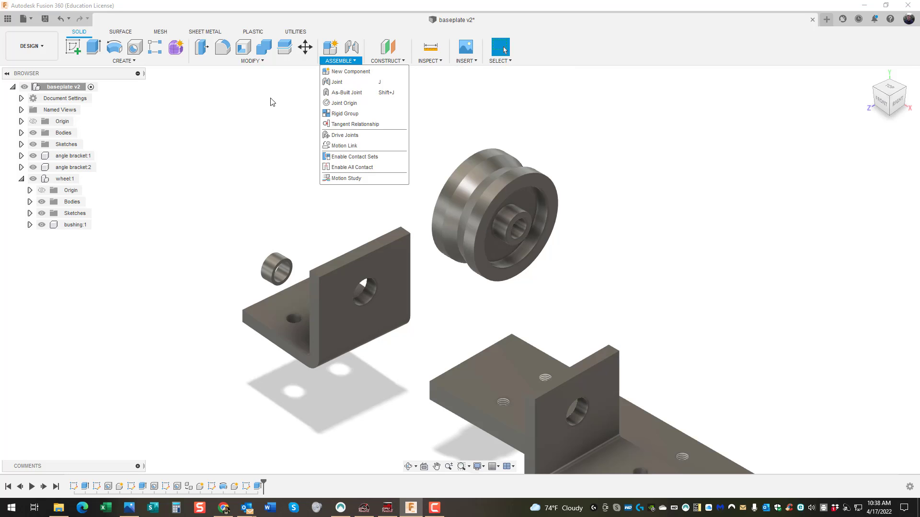
{"action": "left_click", "coordinate": [248, 129]}
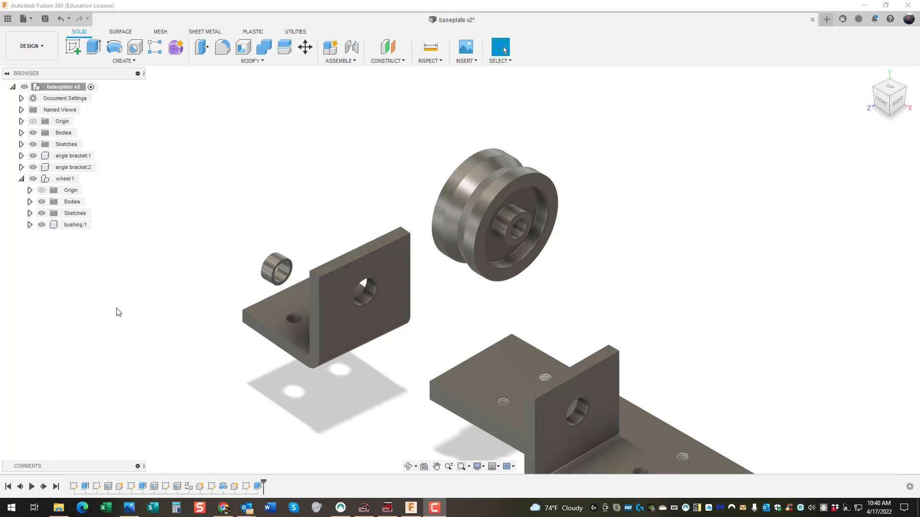
Open the McMaster-Carr component catalog for insertion and look over its product categories
{"action": "left_click", "coordinate": [476, 60]}
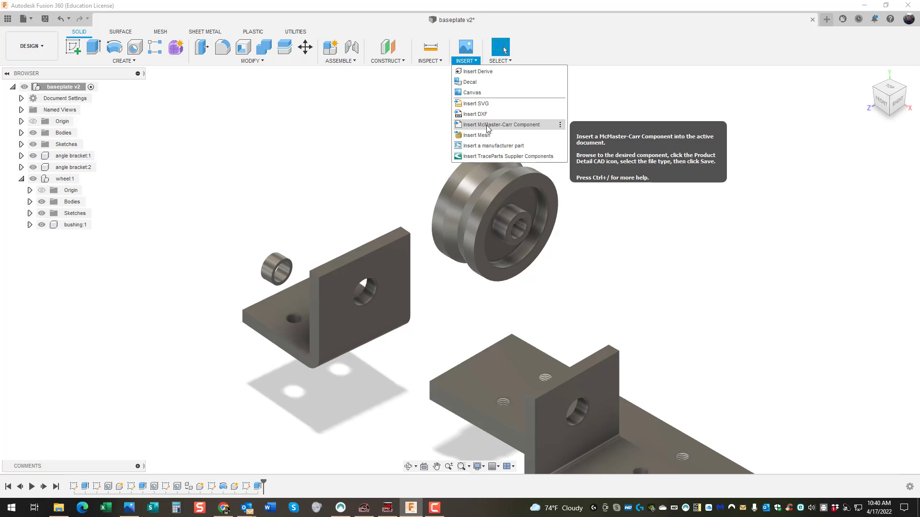
{"action": "left_click", "coordinate": [516, 125]}
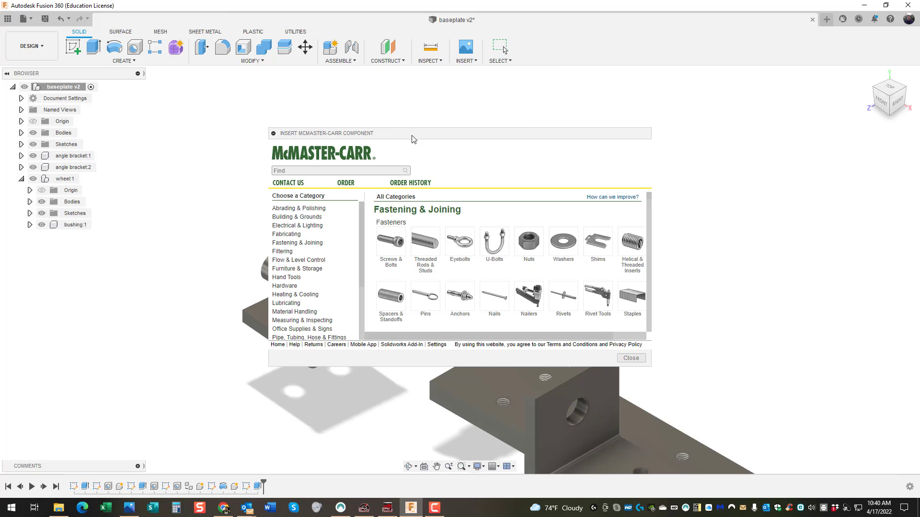
{"action": "left_click_drag", "start_coordinate": [412, 138], "coordinate": [396, 86]}
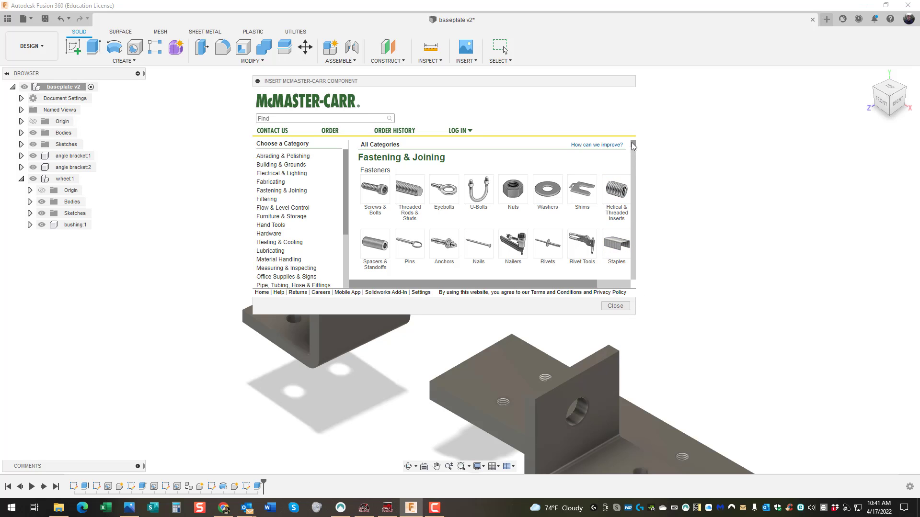
{"action": "left_click_drag", "start_coordinate": [634, 146], "coordinate": [637, 161]}
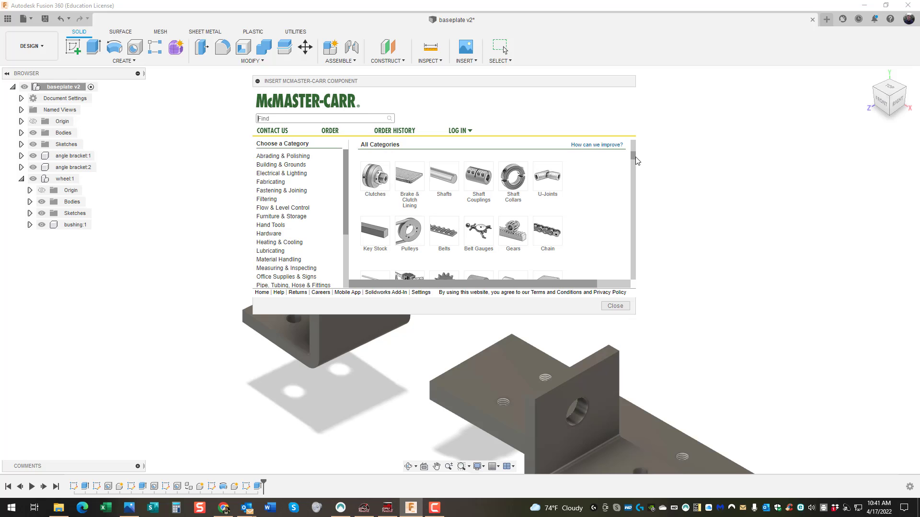
{"action": "mouse_move", "coordinate": [637, 161]}
{"action": "left_mouse_down"}
{"action": "mouse_move", "coordinate": [632, 183]}
{"action": "mouse_move", "coordinate": [631, 145]}
{"action": "left_mouse_up"}
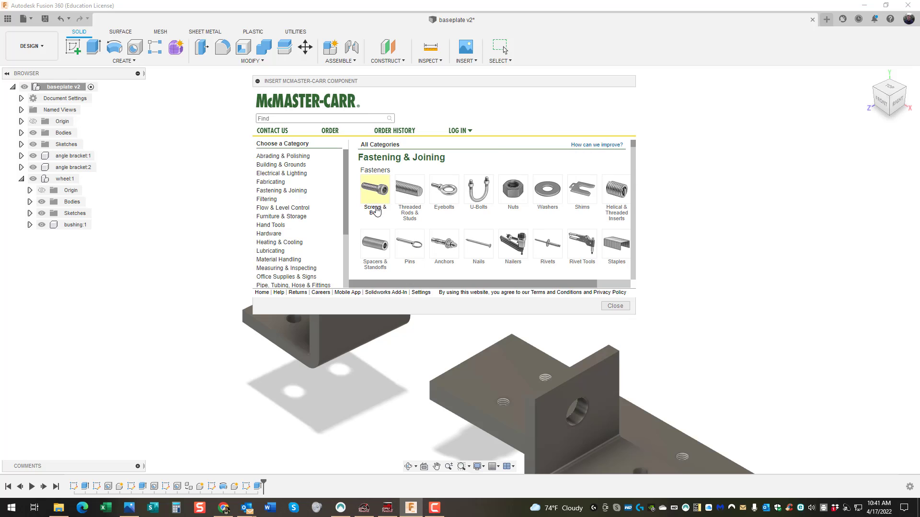
Open the Screws & Bolts category and narrow it to standard Socket Head Screws
{"action": "left_click", "coordinate": [375, 210]}
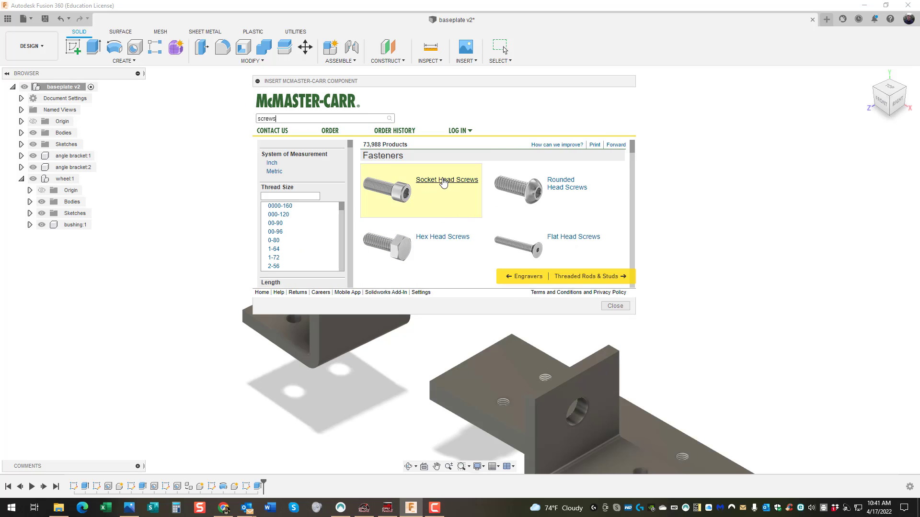
{"action": "left_click", "coordinate": [428, 178]}
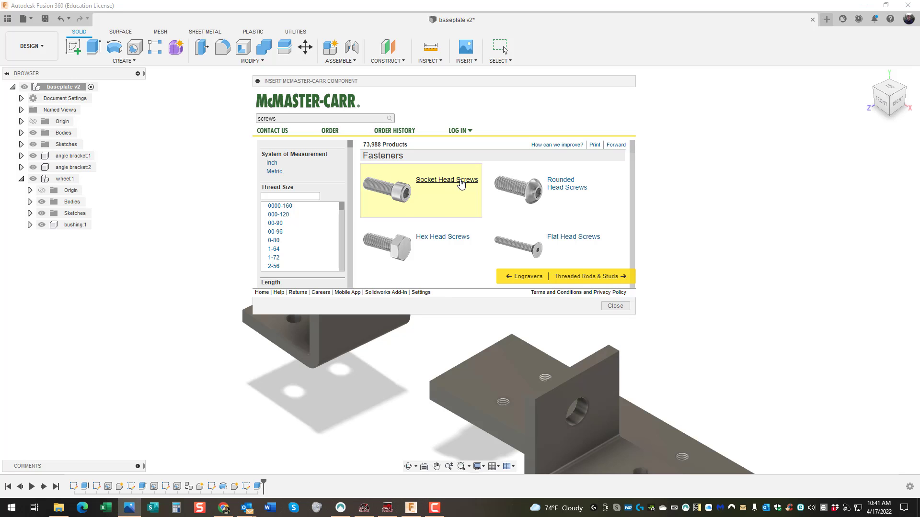
{"action": "left_click", "coordinate": [460, 184]}
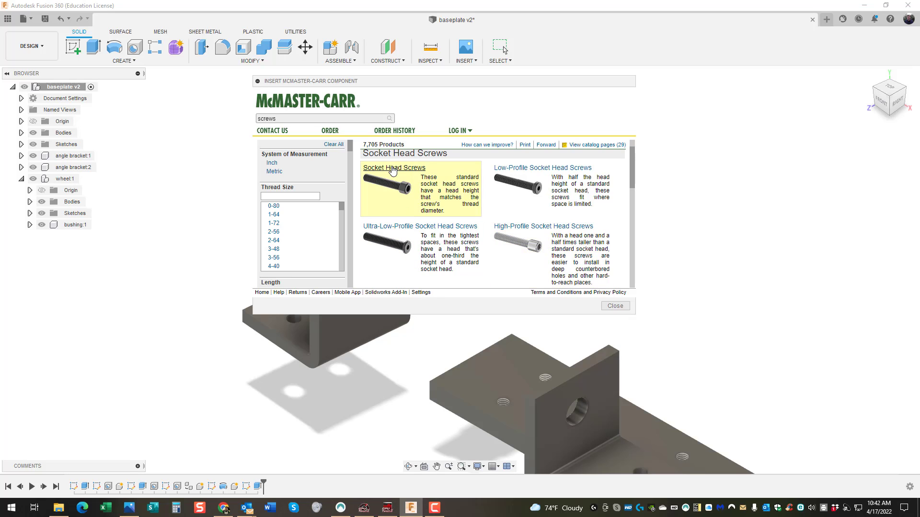
{"action": "left_click", "coordinate": [408, 172]}
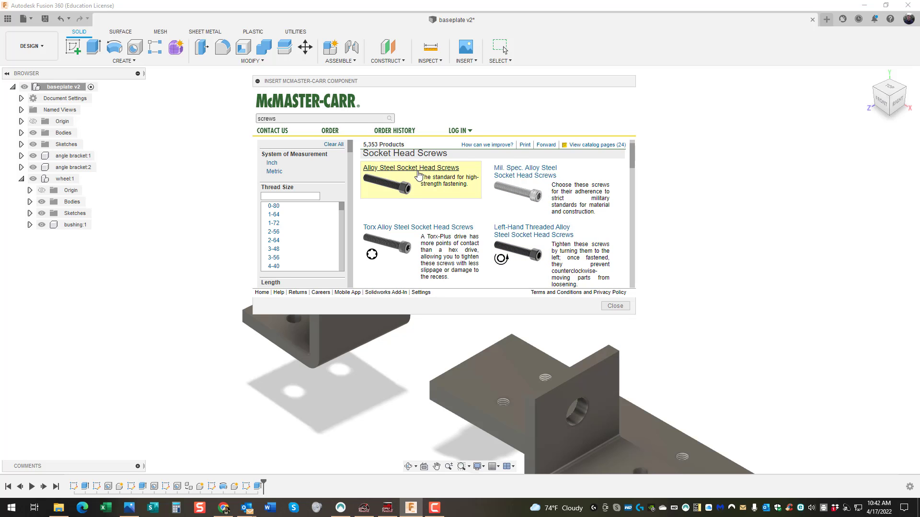
Examine the materials and variants offered for standard socket head screws
{"action": "scroll", "coordinate": [418, 175], "scroll_direction": "down", "scroll_amount": 3}
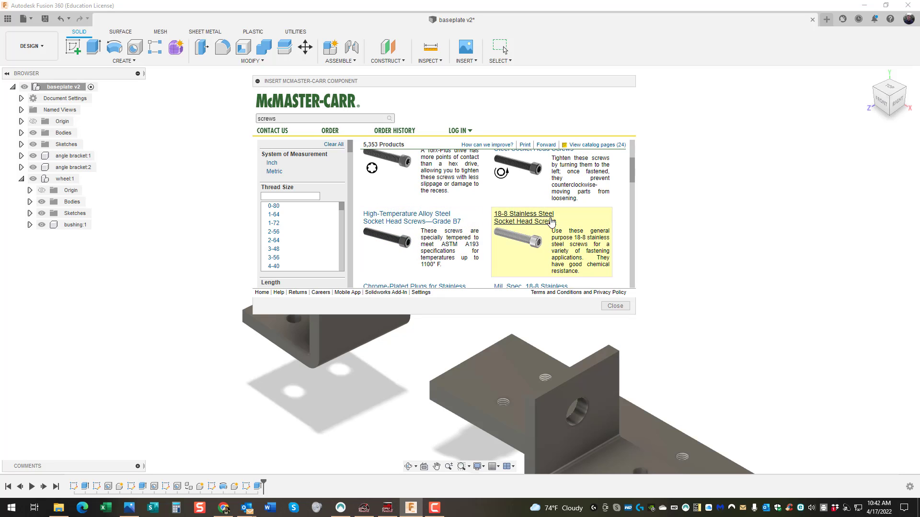
{"action": "scroll", "coordinate": [475, 225], "scroll_direction": "down", "scroll_amount": 3}
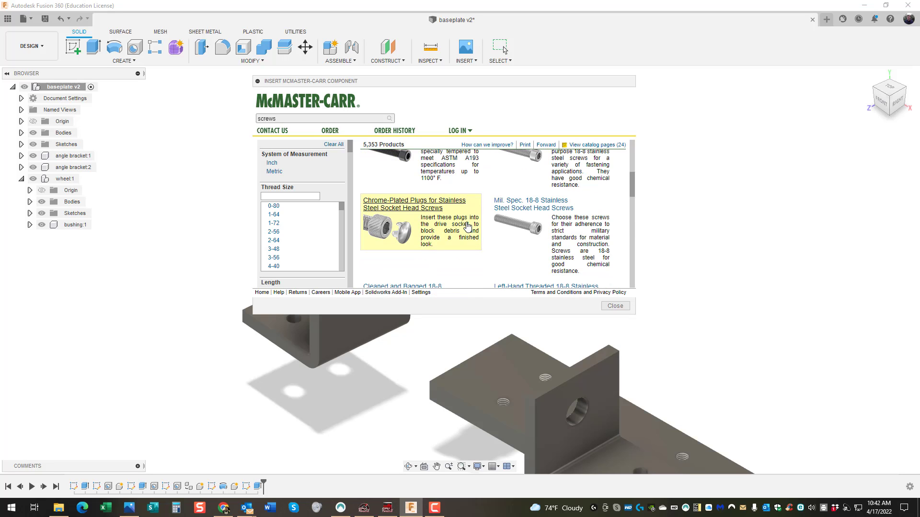
{"action": "scroll", "coordinate": [468, 227], "scroll_direction": "down", "scroll_amount": 4}
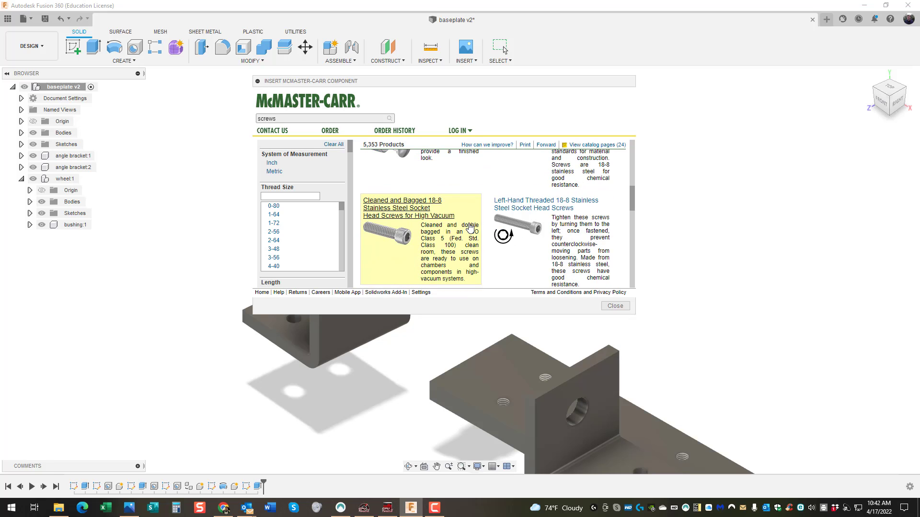
{"action": "scroll", "coordinate": [469, 226], "scroll_direction": "down", "scroll_amount": 4}
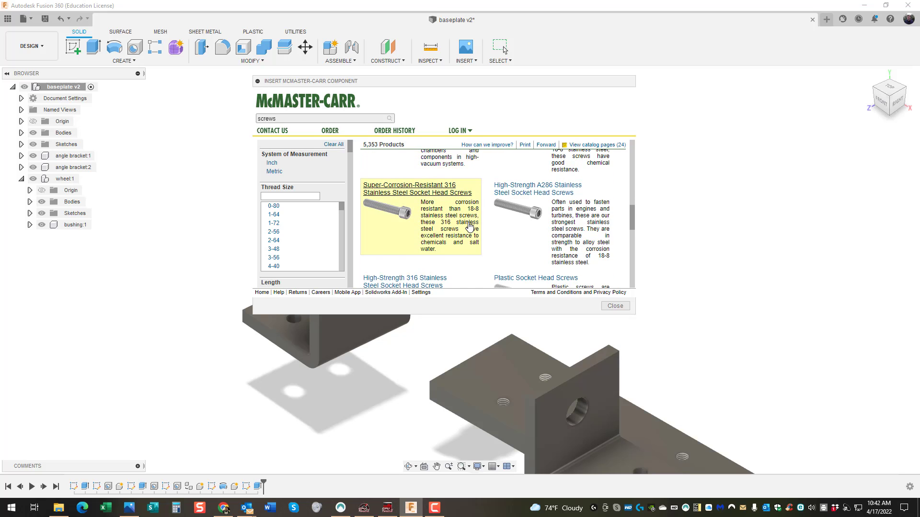
{"action": "scroll", "coordinate": [469, 226], "scroll_direction": "down", "scroll_amount": 4}
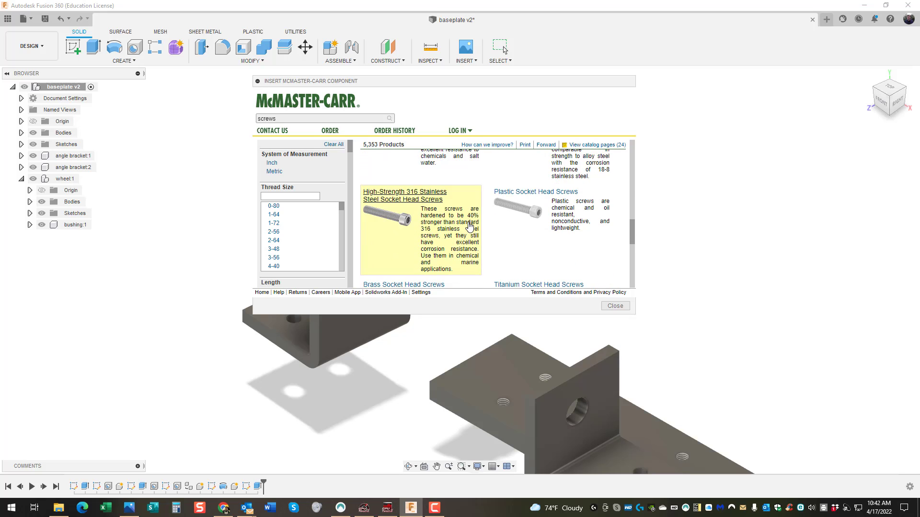
{"action": "scroll", "coordinate": [469, 226], "scroll_direction": "down", "scroll_amount": 3}
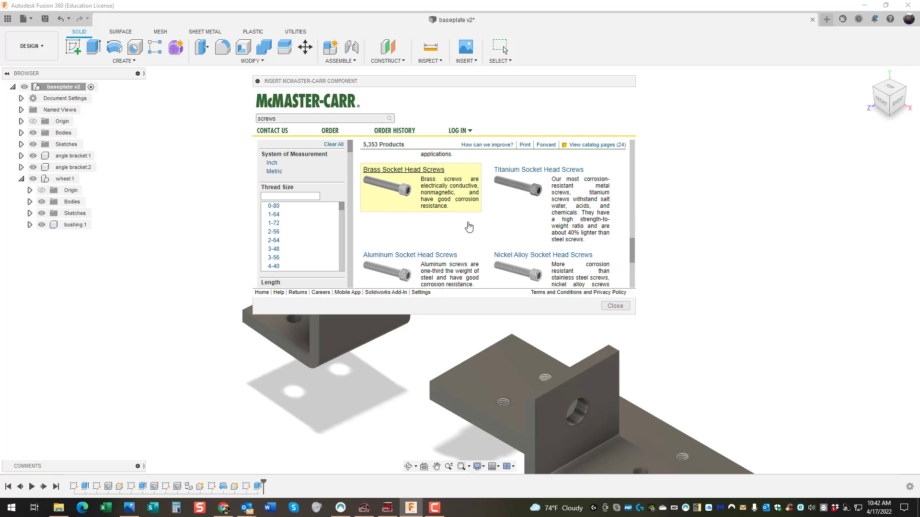
{"action": "scroll", "coordinate": [469, 226], "scroll_direction": "down", "scroll_amount": 3}
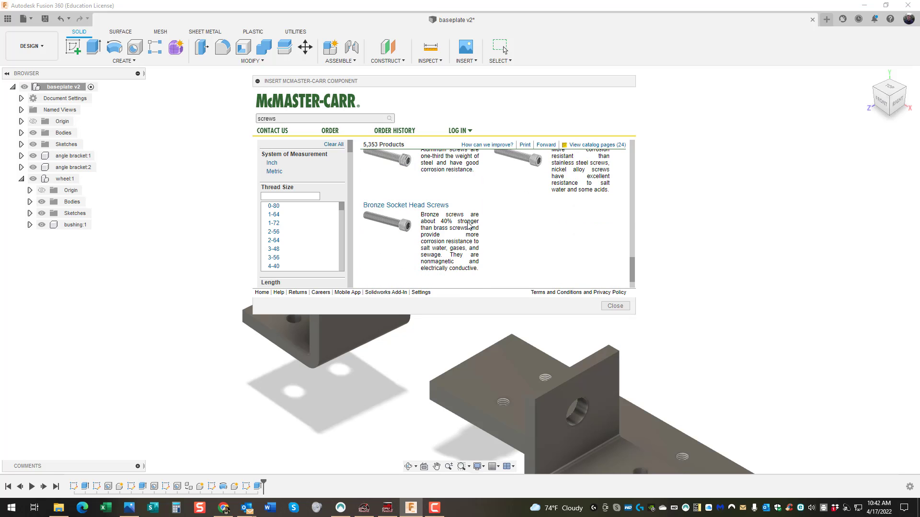
{"action": "scroll", "coordinate": [470, 227], "scroll_direction": "down", "scroll_amount": 6}
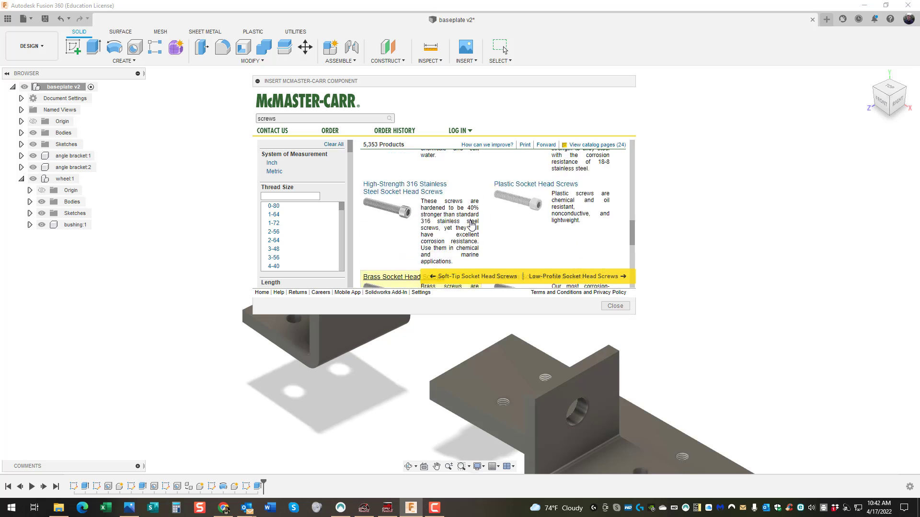
{"action": "scroll", "coordinate": [472, 224], "scroll_direction": "up", "scroll_amount": 5}
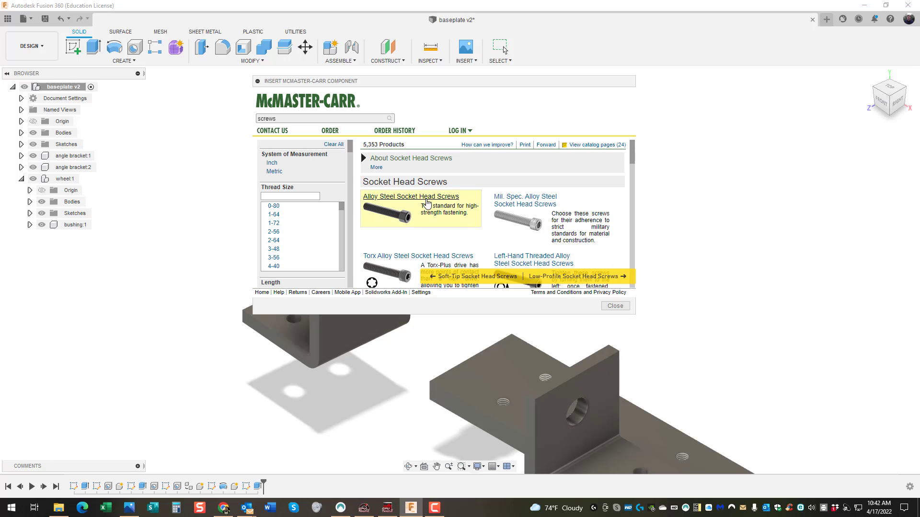
Choose Alloy Steel Socket Head Screws and restrict them to the Partially Threaded type
{"action": "left_click", "coordinate": [434, 199]}
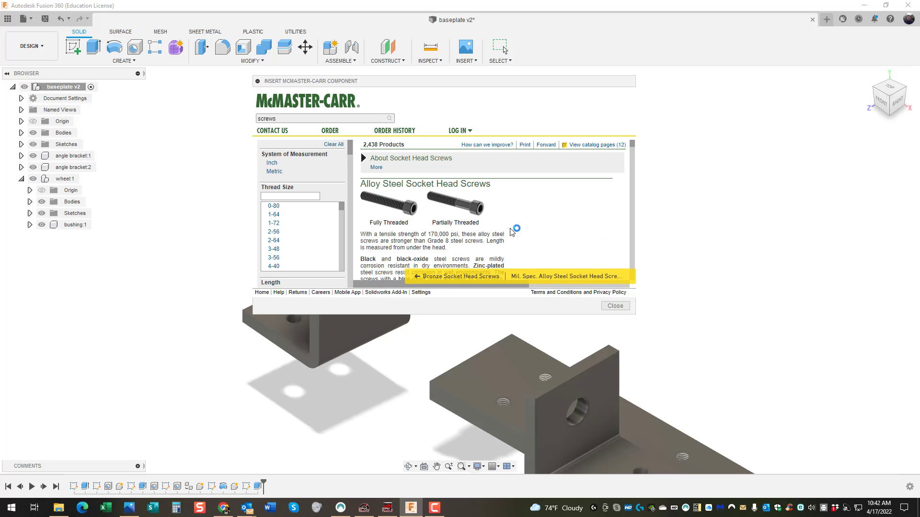
{"action": "mouse_move", "coordinate": [453, 224]}
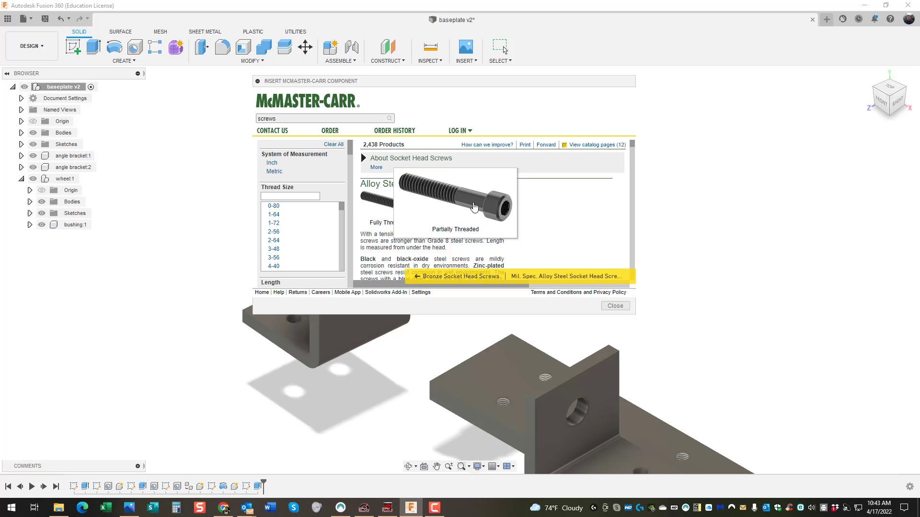
{"action": "left_click", "coordinate": [475, 206]}
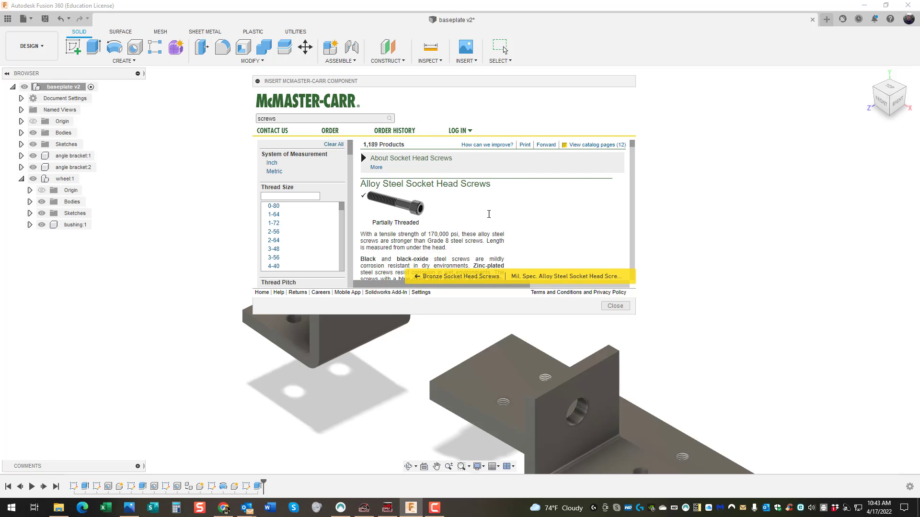
Examine the partially threaded screw tables and the thread size, thread length and spacing filters
{"action": "scroll", "coordinate": [488, 213], "scroll_direction": "down", "scroll_amount": 3}
{"action": "scroll", "coordinate": [483, 211], "scroll_direction": "down", "scroll_amount": 1}
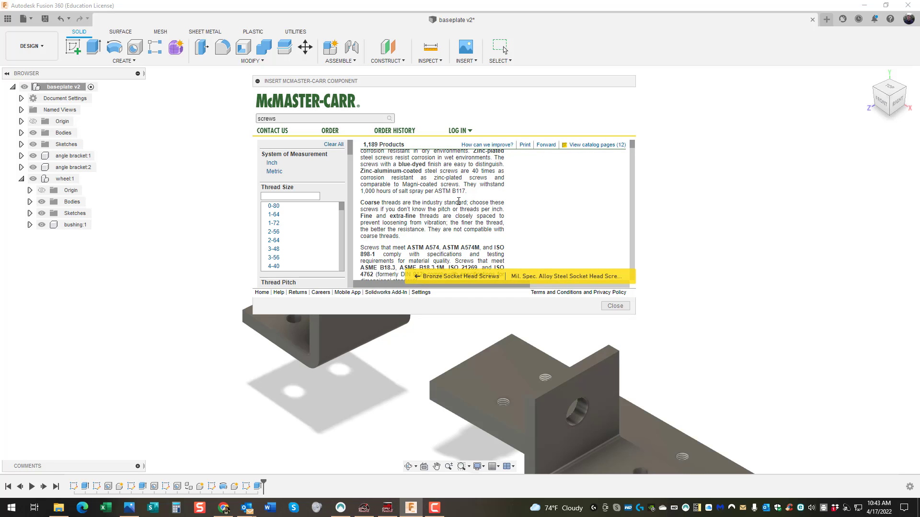
{"action": "scroll", "coordinate": [457, 200], "scroll_direction": "down", "scroll_amount": 3}
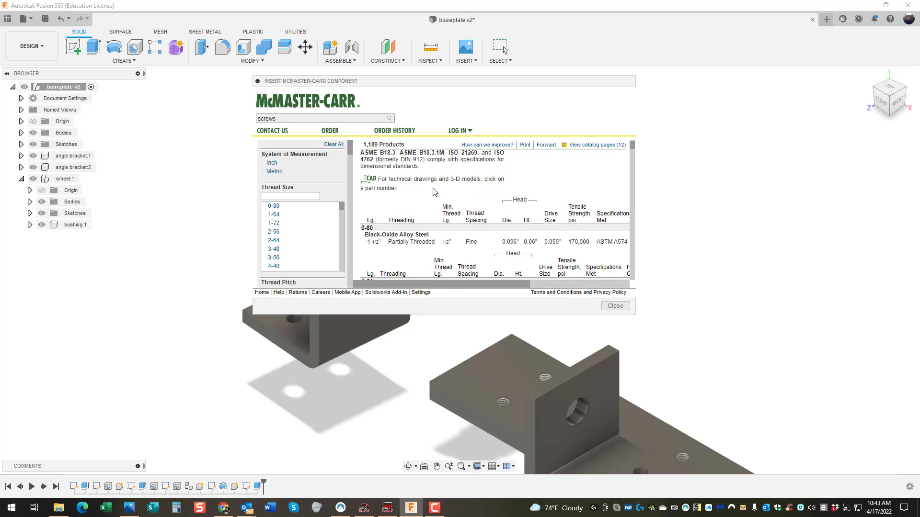
{"action": "scroll", "coordinate": [434, 191], "scroll_direction": "down", "scroll_amount": 4}
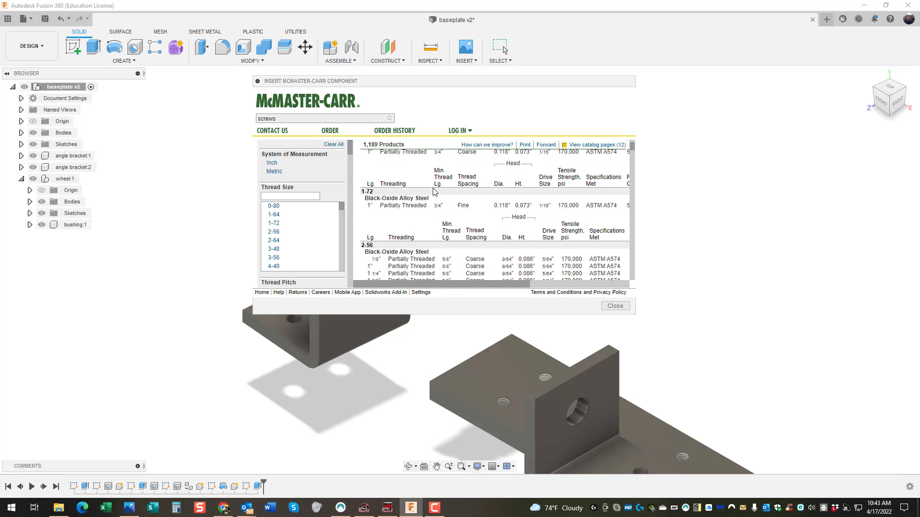
{"action": "scroll", "coordinate": [434, 192], "scroll_direction": "down", "scroll_amount": 3}
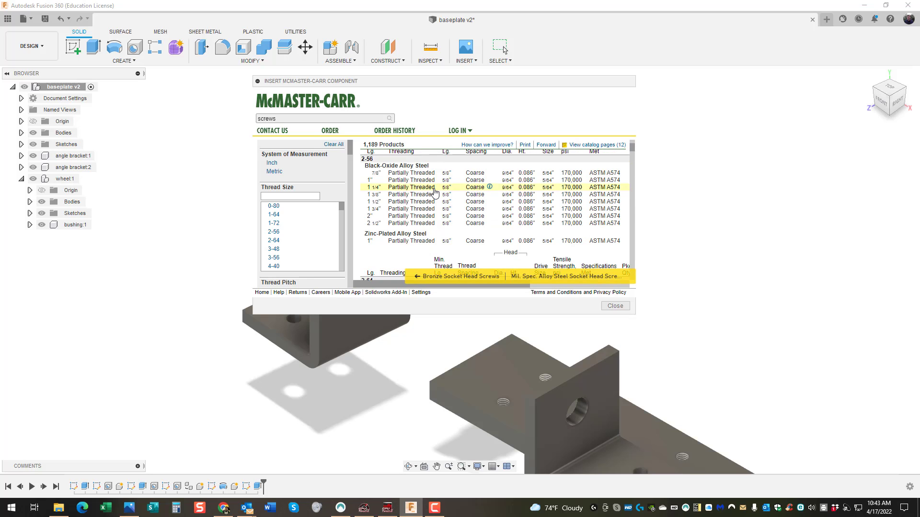
{"action": "scroll", "coordinate": [435, 191], "scroll_direction": "up", "scroll_amount": 1}
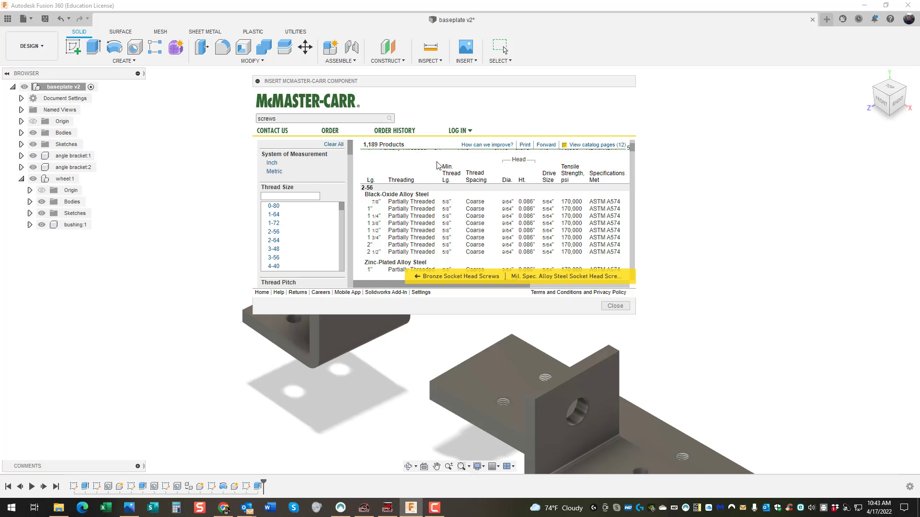
{"action": "scroll", "coordinate": [460, 216], "scroll_direction": "up", "scroll_amount": 3}
{"action": "scroll", "coordinate": [461, 216], "scroll_direction": "down", "scroll_amount": 1}
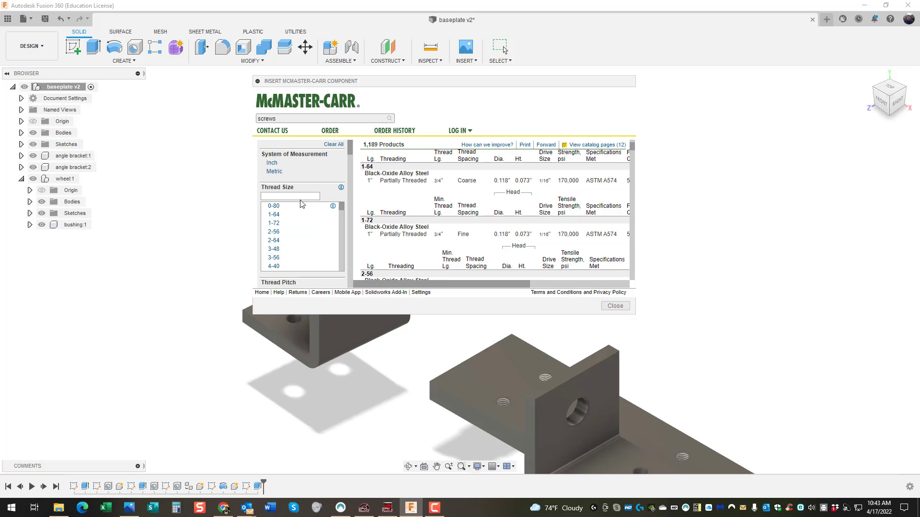
{"action": "mouse_move", "coordinate": [341, 206]}
{"action": "left_mouse_down"}
{"action": "mouse_move", "coordinate": [338, 256]}
{"action": "mouse_move", "coordinate": [341, 212]}
{"action": "left_mouse_up"}
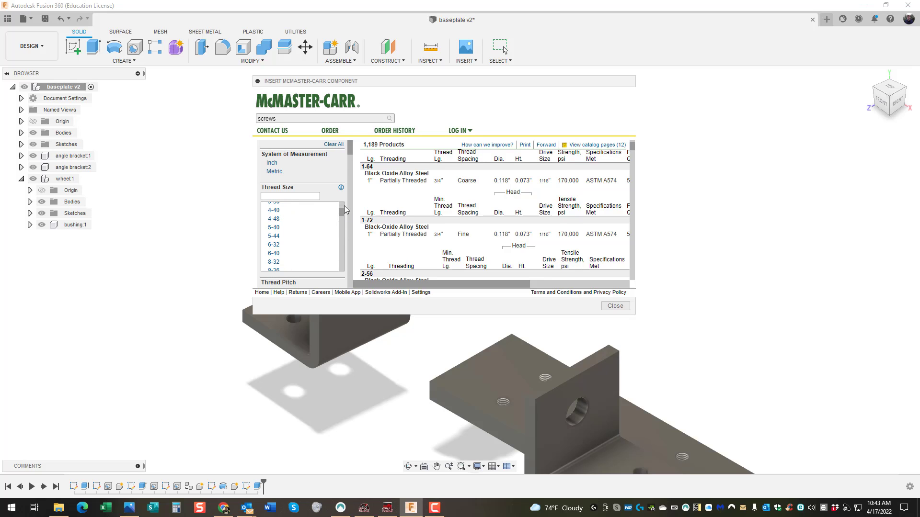
{"action": "left_click_drag", "start_coordinate": [349, 147], "coordinate": [350, 230]}
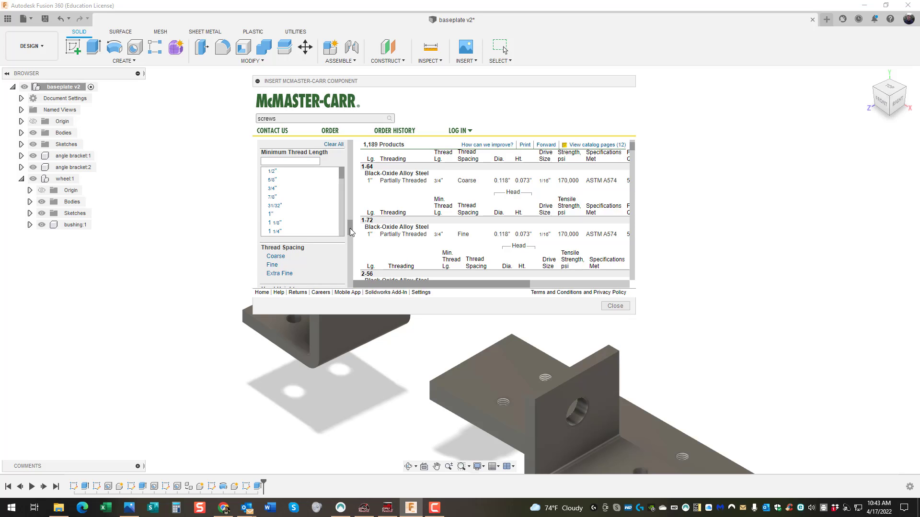
{"action": "left_click_drag", "start_coordinate": [350, 228], "coordinate": [346, 152]}
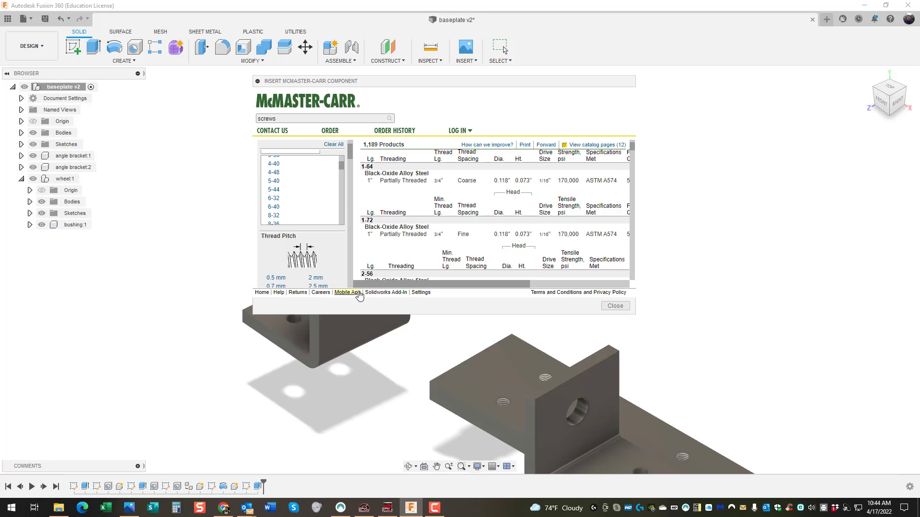
Filter the alloy steel socket head screws to thread size 1/2"-13 and bring up their list of lengths
{"action": "scroll", "coordinate": [341, 163], "scroll_direction": "up", "scroll_amount": 3}
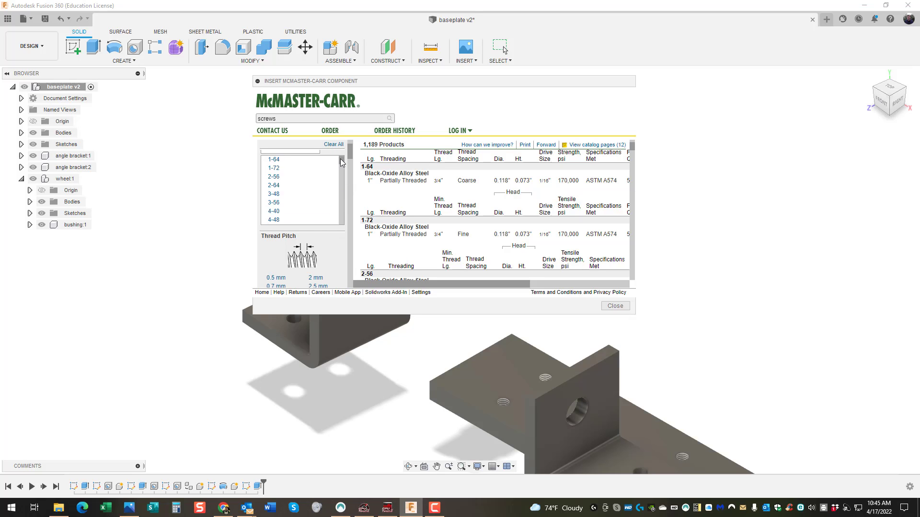
{"action": "left_click_drag", "start_coordinate": [349, 148], "coordinate": [350, 142]}
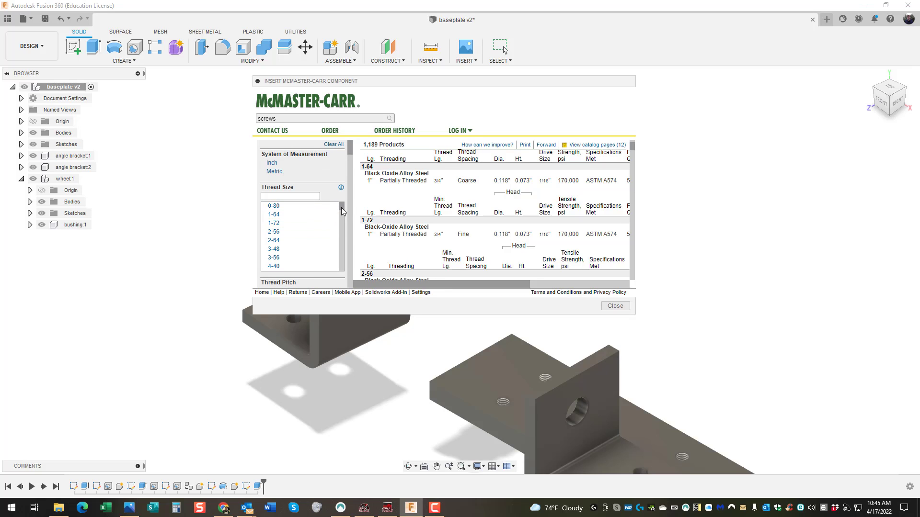
{"action": "scroll", "coordinate": [342, 212], "scroll_direction": "down", "scroll_amount": 1}
{"action": "left_click_drag", "start_coordinate": [342, 213], "coordinate": [341, 229]}
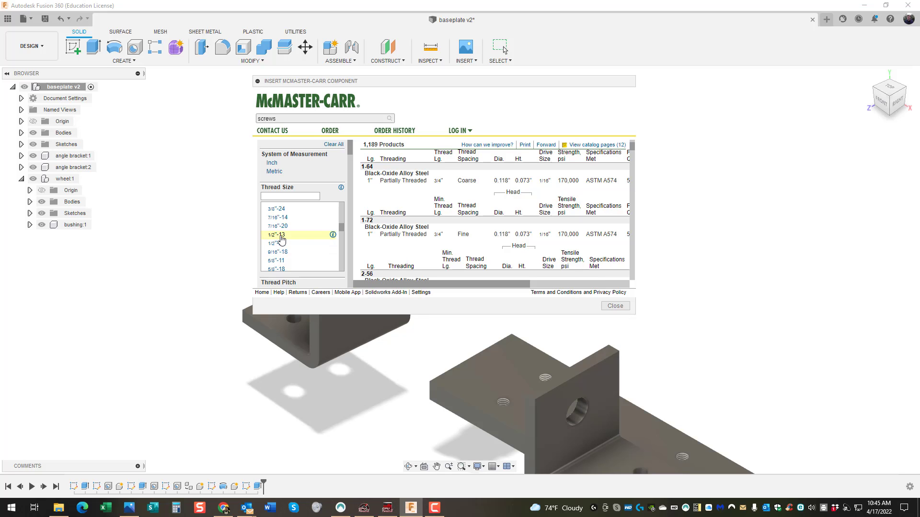
{"action": "left_click", "coordinate": [280, 236]}
{"action": "scroll", "coordinate": [491, 218], "scroll_direction": "down", "scroll_amount": 1}
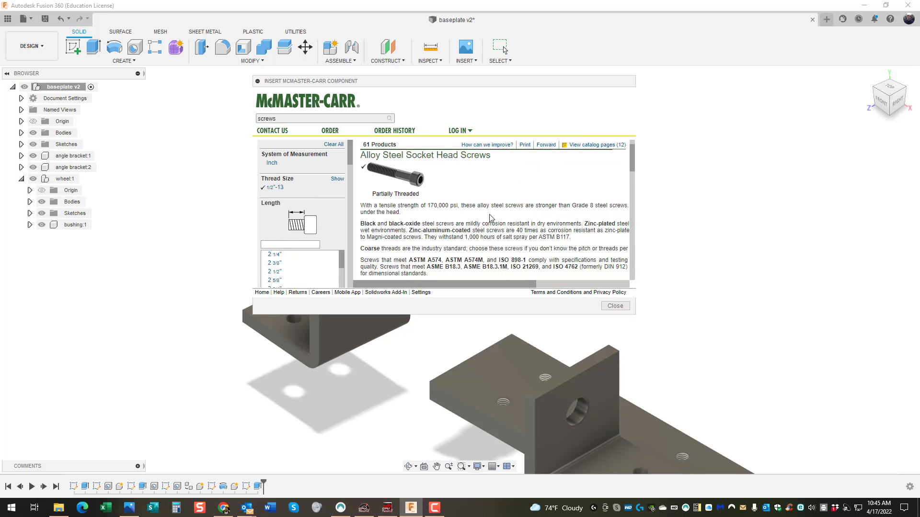
{"action": "scroll", "coordinate": [490, 218], "scroll_direction": "down", "scroll_amount": 3}
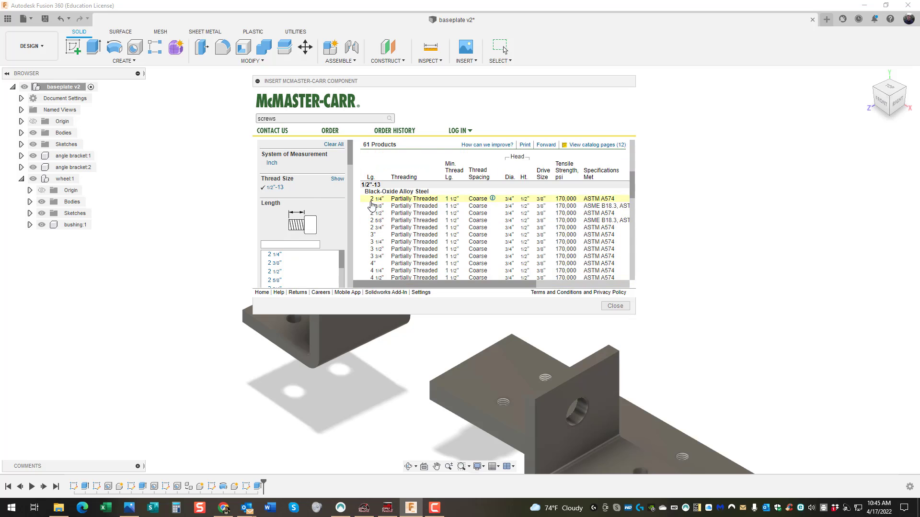
Insert the 2 1/2" long partially threaded 1/2"-13 screw, part 91251A722, into the design as a 3-D STEP model
{"action": "scroll", "coordinate": [413, 191], "scroll_direction": "down", "scroll_amount": 1}
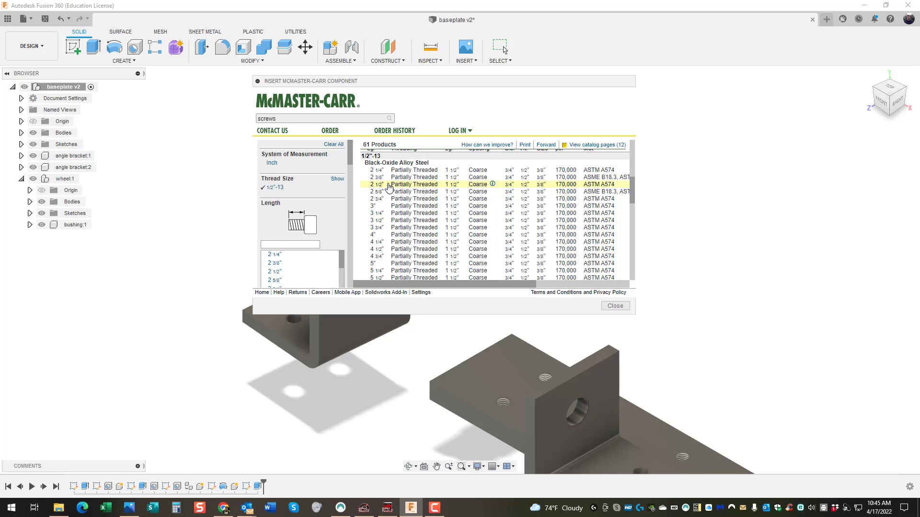
{"action": "left_click", "coordinate": [389, 187]}
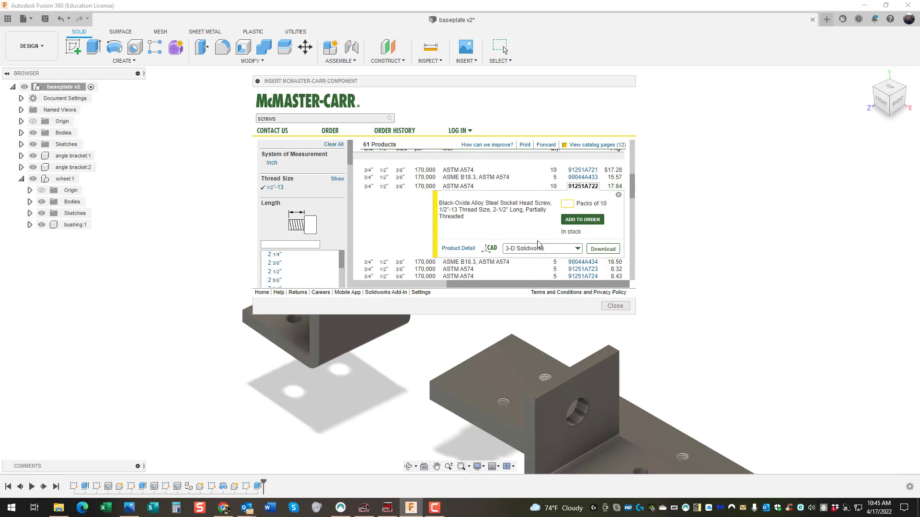
{"action": "left_click", "coordinate": [542, 255]}
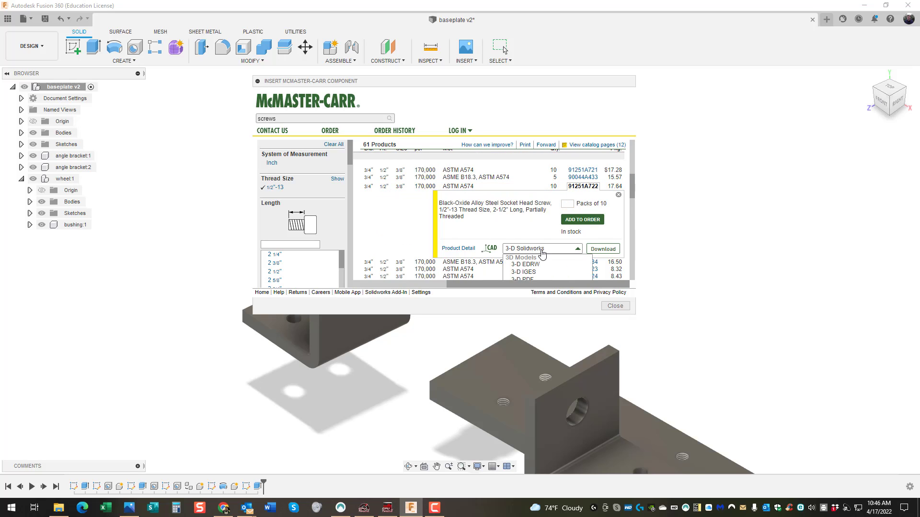
{"action": "scroll", "coordinate": [543, 263], "scroll_direction": "down", "scroll_amount": 1}
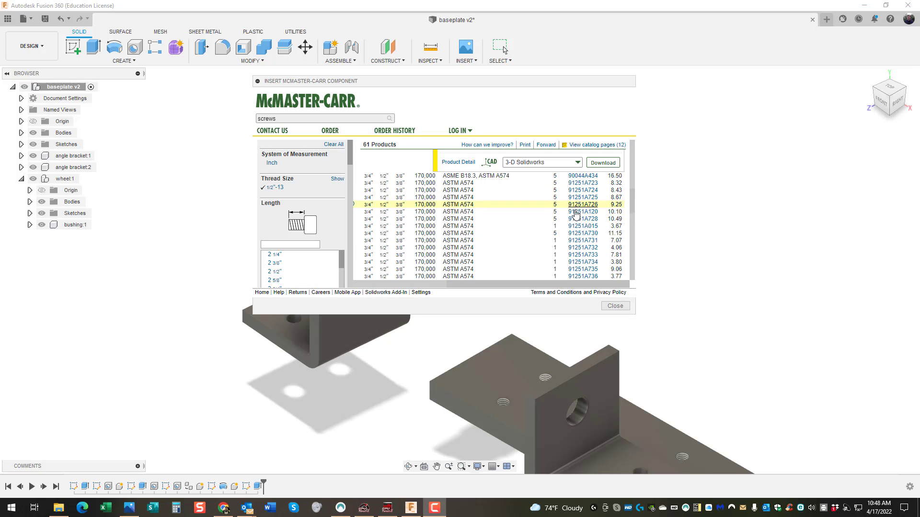
{"action": "left_click", "coordinate": [554, 163]}
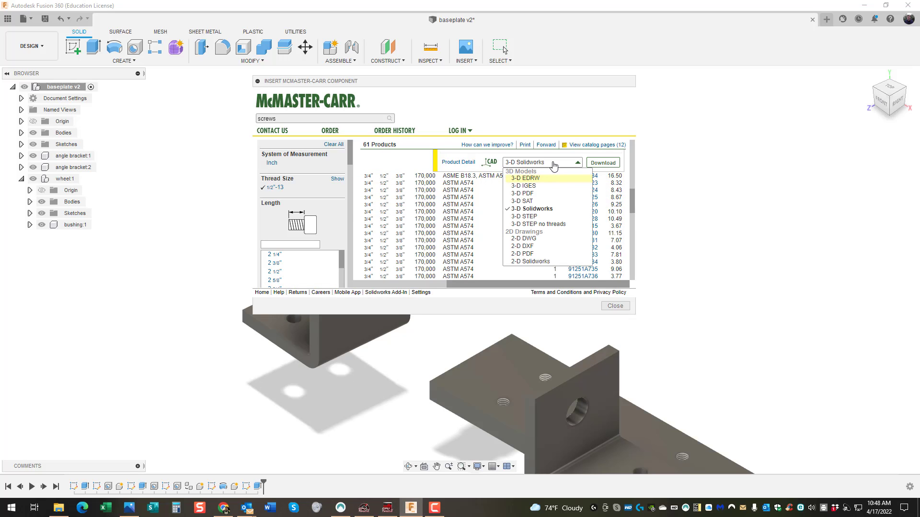
{"action": "left_click", "coordinate": [534, 218]}
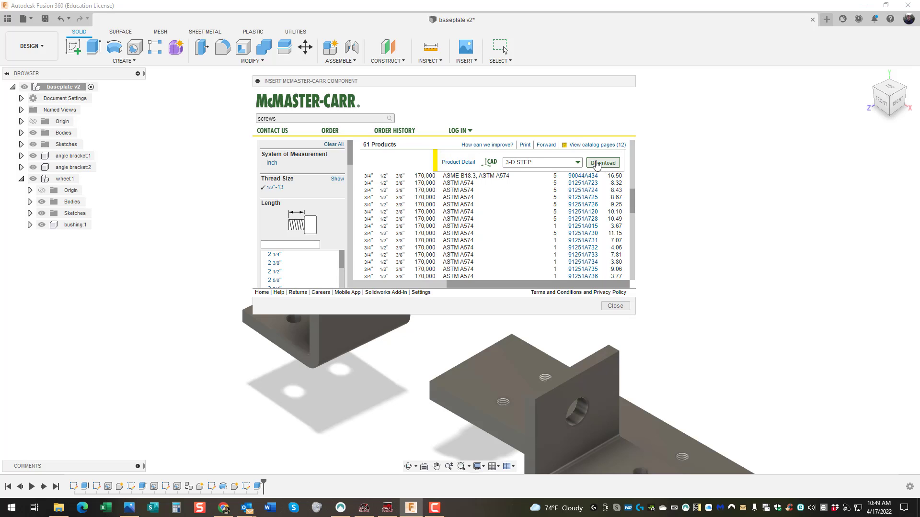
{"action": "left_click", "coordinate": [613, 164]}
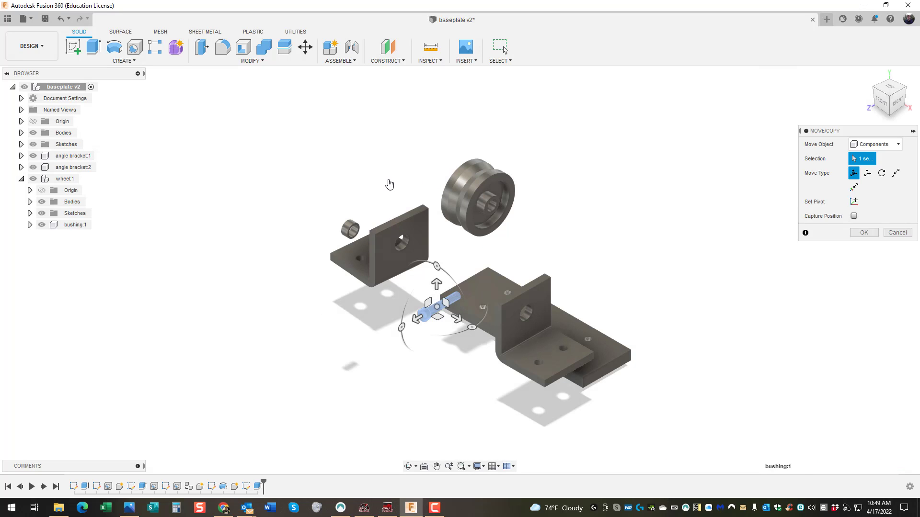
Rotate the inserted socket head screw -90 degrees about the Y axis and apply the move
{"action": "scroll", "coordinate": [438, 311], "scroll_direction": "up", "scroll_amount": 10}
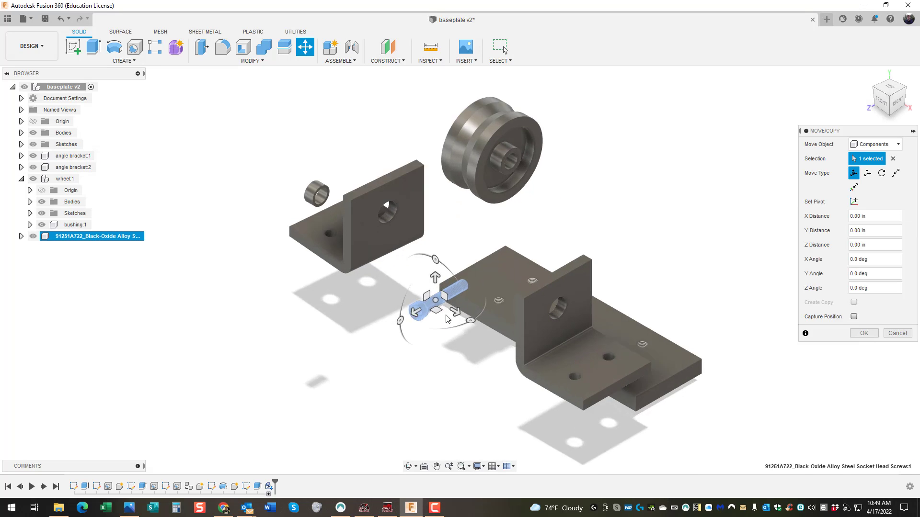
{"action": "scroll", "coordinate": [446, 305], "scroll_direction": "down", "scroll_amount": 3}
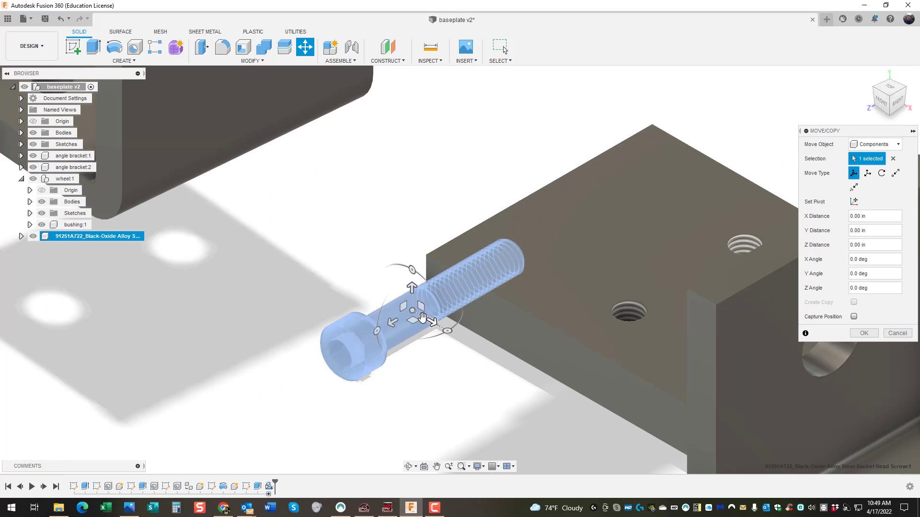
{"action": "left_click_drag", "start_coordinate": [447, 332], "coordinate": [387, 326]}
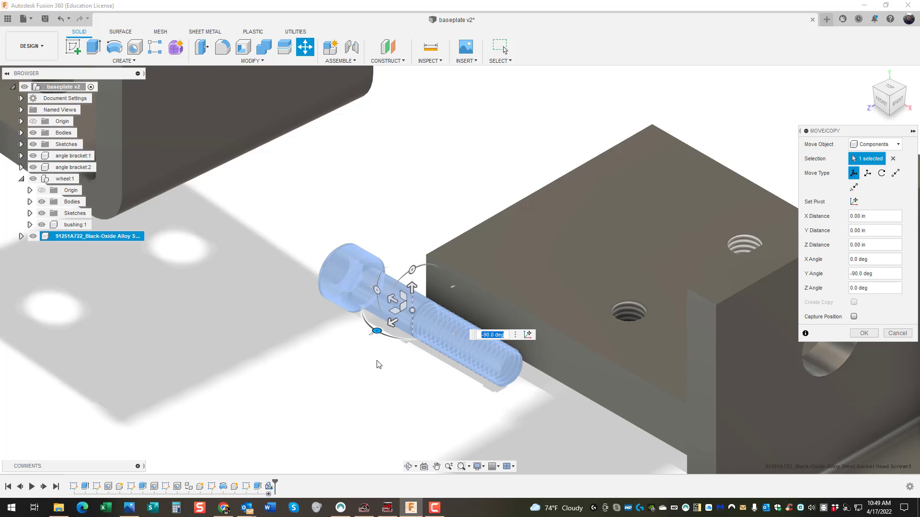
{"action": "left_click", "coordinate": [865, 334]}
{"action": "scroll", "coordinate": [404, 326], "scroll_direction": "down", "scroll_amount": 3}
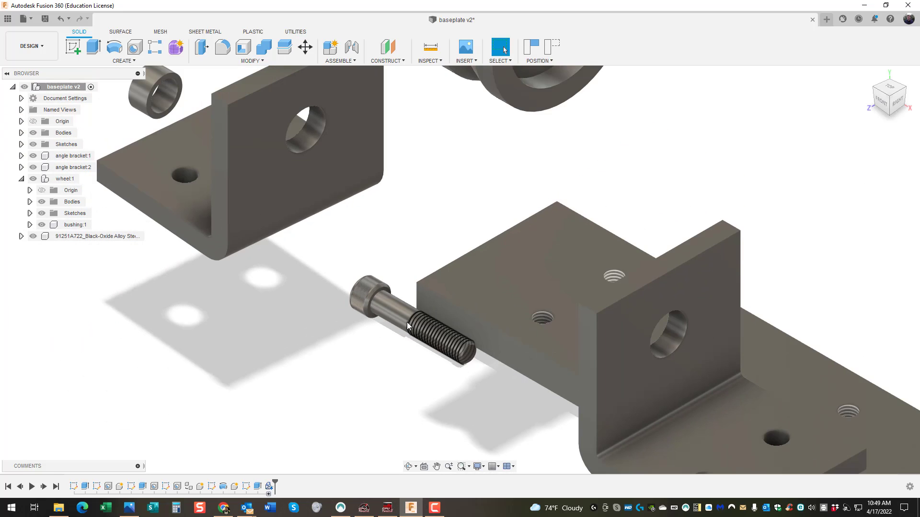
{"action": "scroll", "coordinate": [406, 325], "scroll_direction": "down", "scroll_amount": 2}
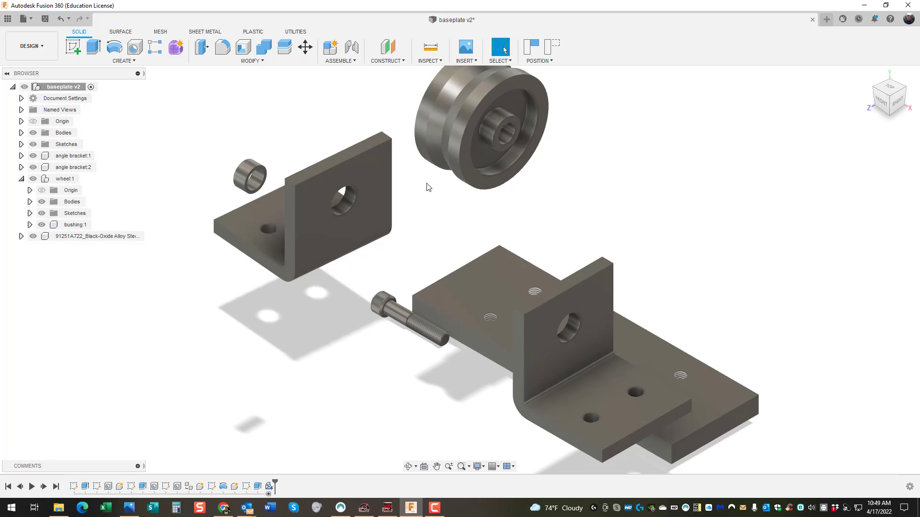
{"action": "left_click", "coordinate": [402, 321]}
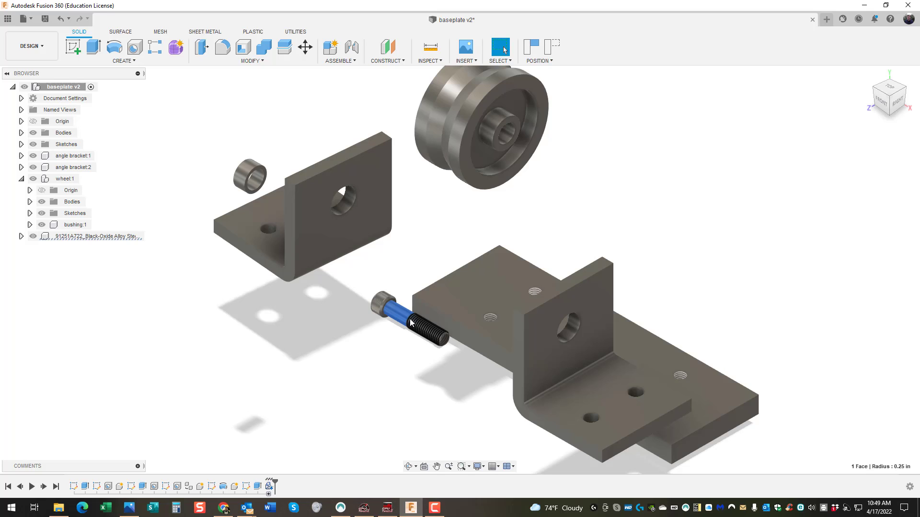
{"action": "left_click", "coordinate": [407, 321]}
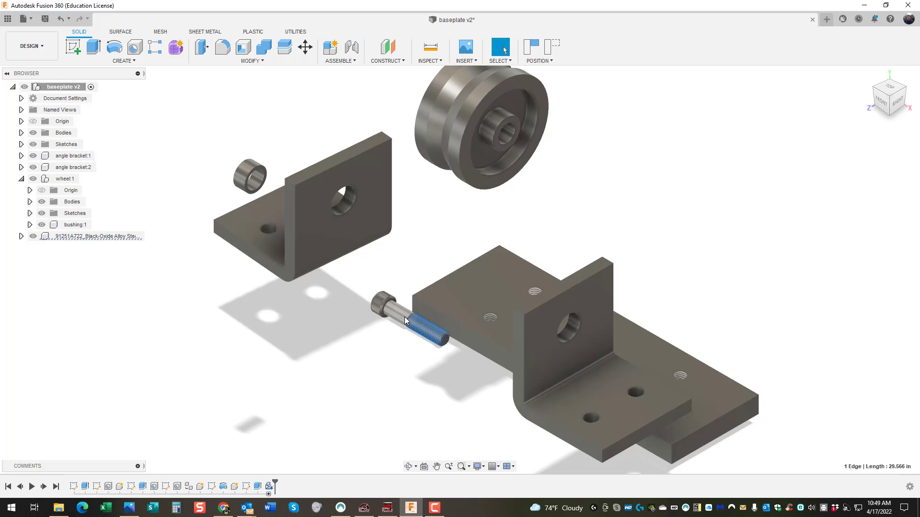
{"action": "right_click", "coordinate": [405, 321]}
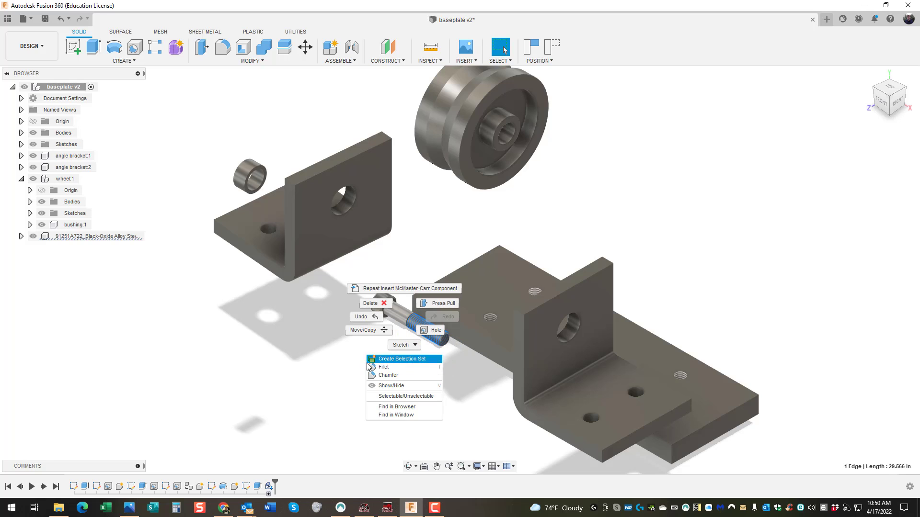
{"action": "left_click", "coordinate": [326, 368]}
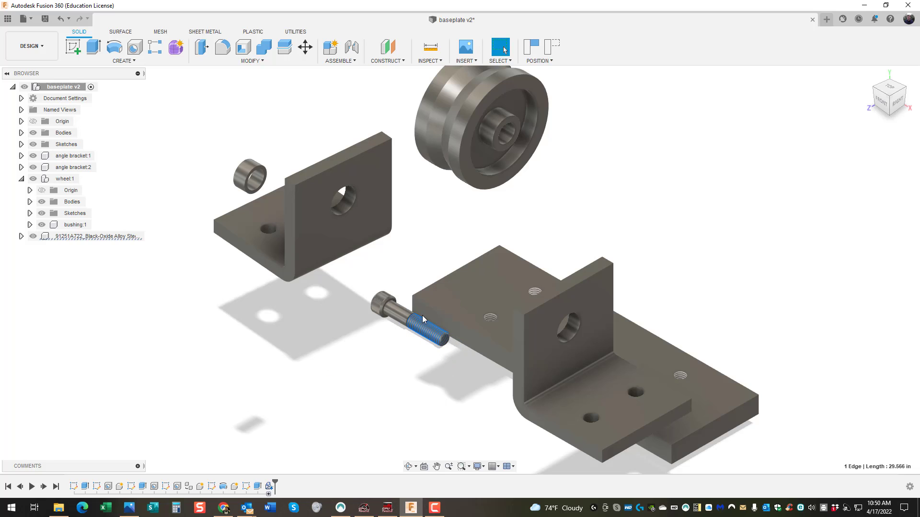
{"action": "key", "text": "Escape"}
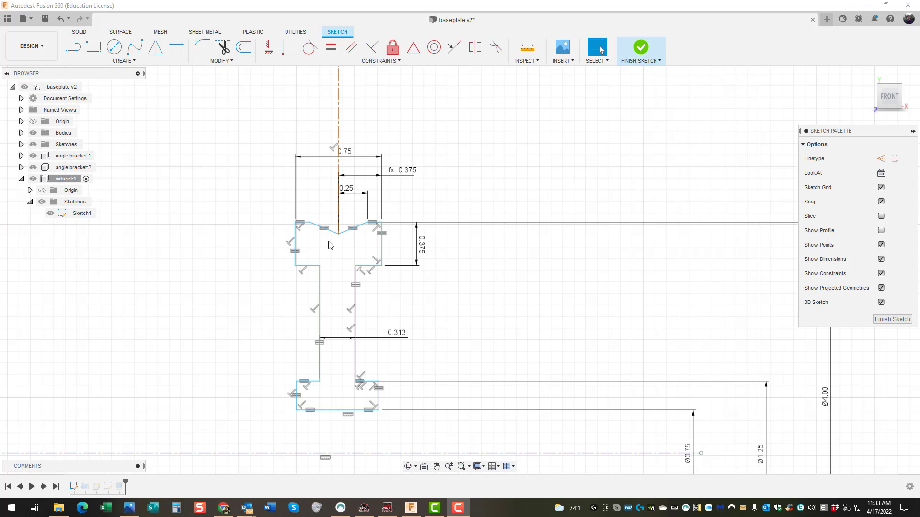
Replace the expression of the wheel sketch's rim half-width dimension with a reference to the 0.75 rim width dimension, d69
{"action": "scroll", "coordinate": [363, 237], "scroll_direction": "up", "scroll_amount": 3}
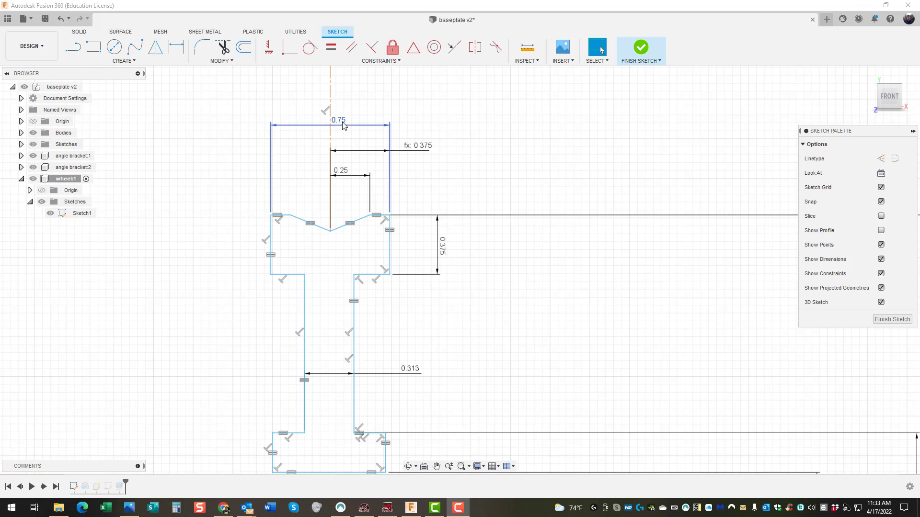
{"action": "double_click", "coordinate": [422, 148]}
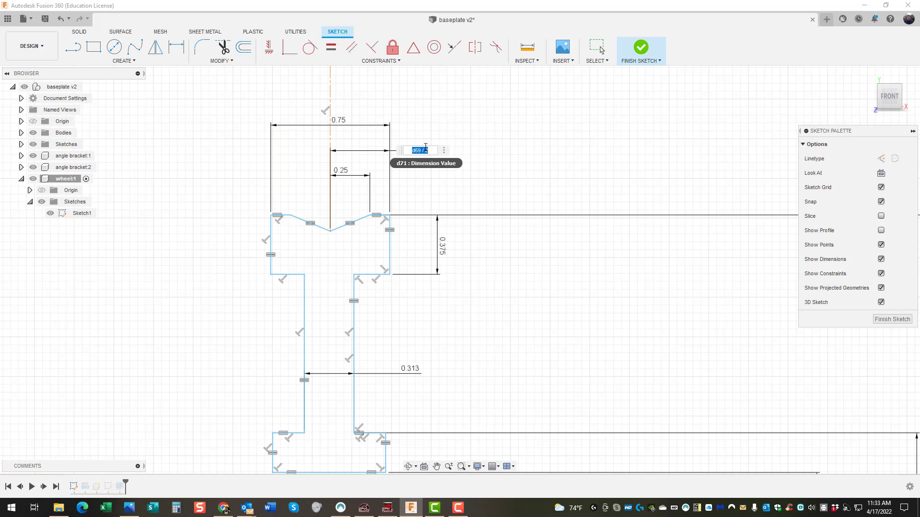
{"action": "key", "text": "BackSpace"}
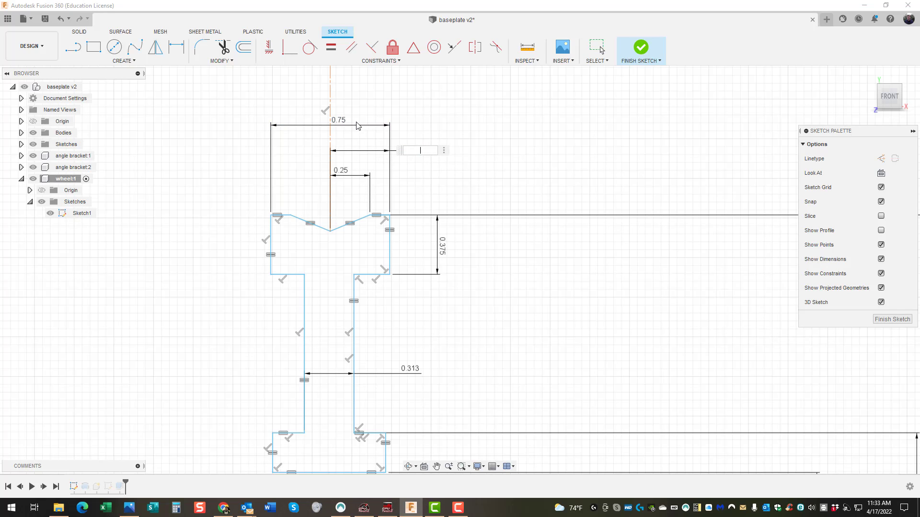
{"action": "left_click", "coordinate": [342, 122]}
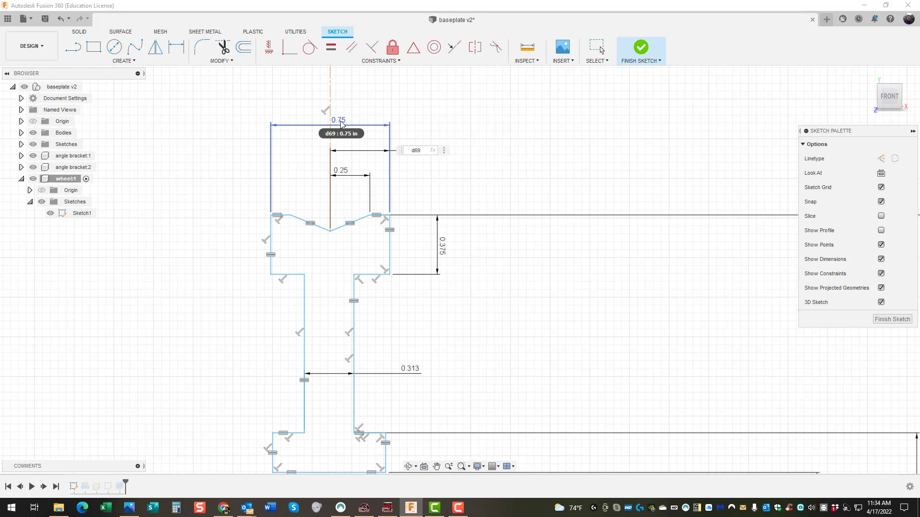
Drive the dimension from the groove centre to the rim edge with d69/2 and set the overall rim width to 1 in
{"action": "type", "text": "/2"}
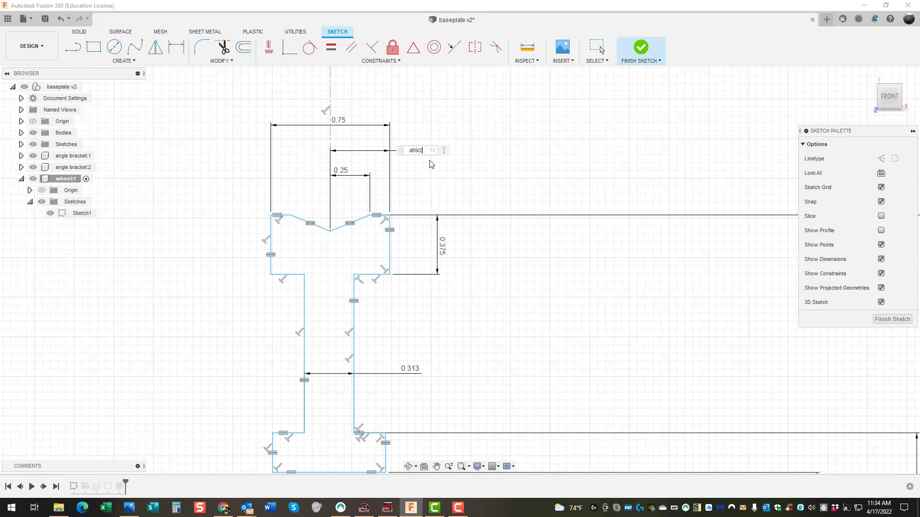
{"action": "key", "text": "Return"}
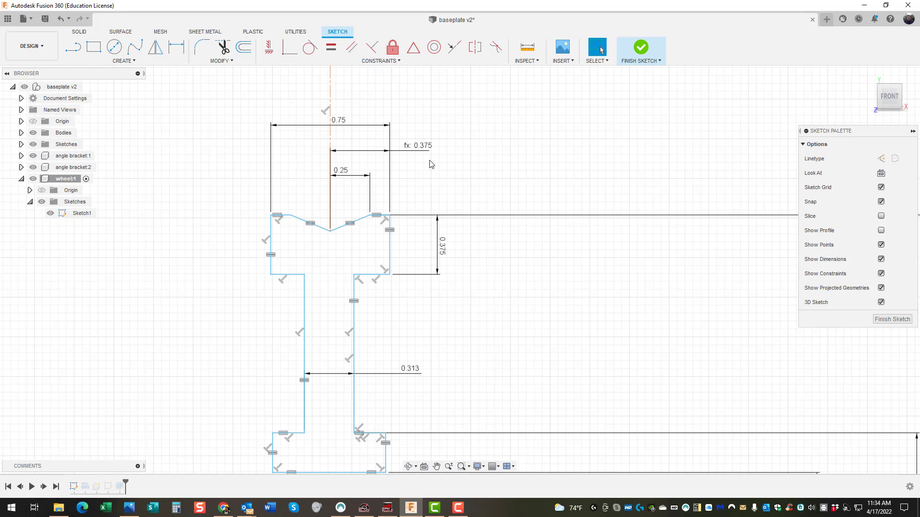
{"action": "double_click", "coordinate": [342, 123]}
{"action": "type", "text": "1"}
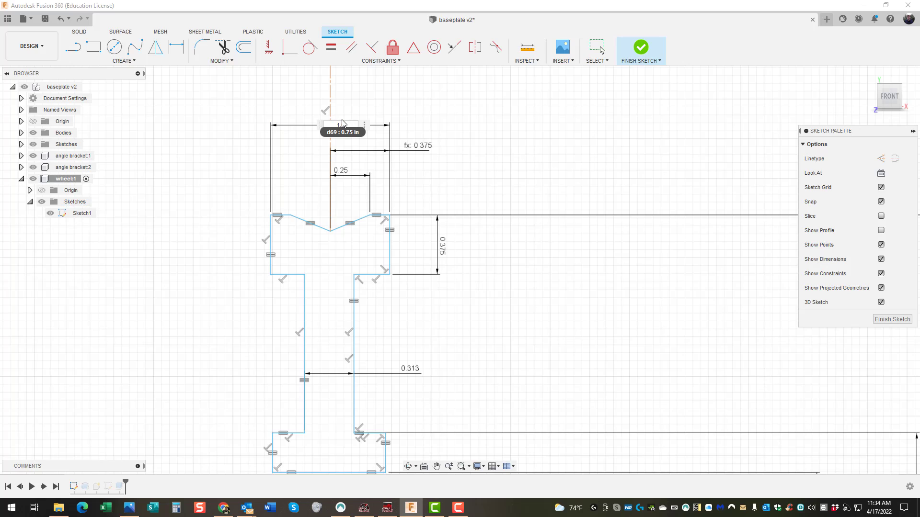
{"action": "key", "text": "Return"}
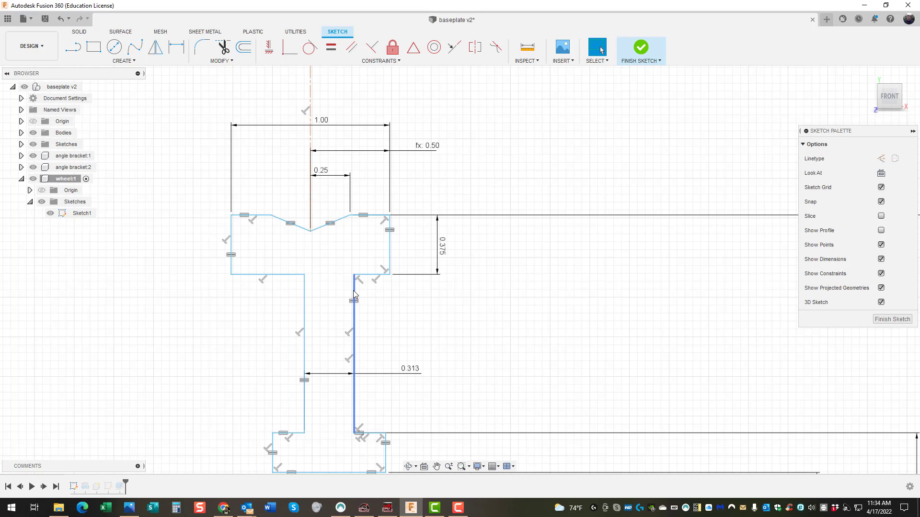
Dimension the web's right edge from the V-groove point and set the distance to d71/2
{"action": "left_click", "coordinate": [177, 48]}
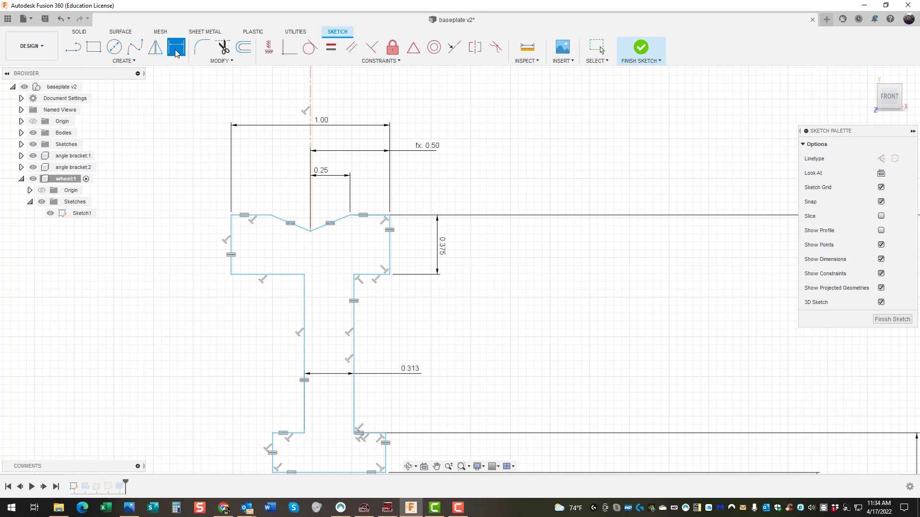
{"action": "left_click", "coordinate": [353, 295]}
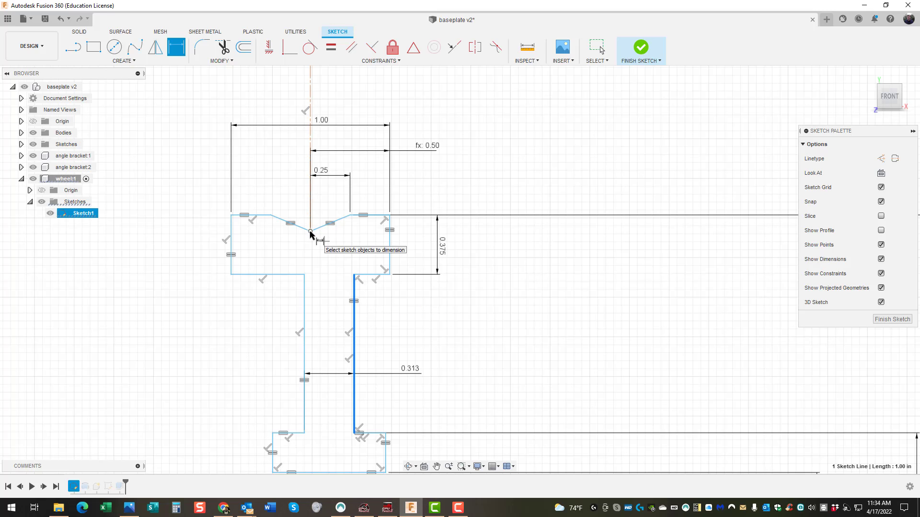
{"action": "left_click", "coordinate": [311, 232]}
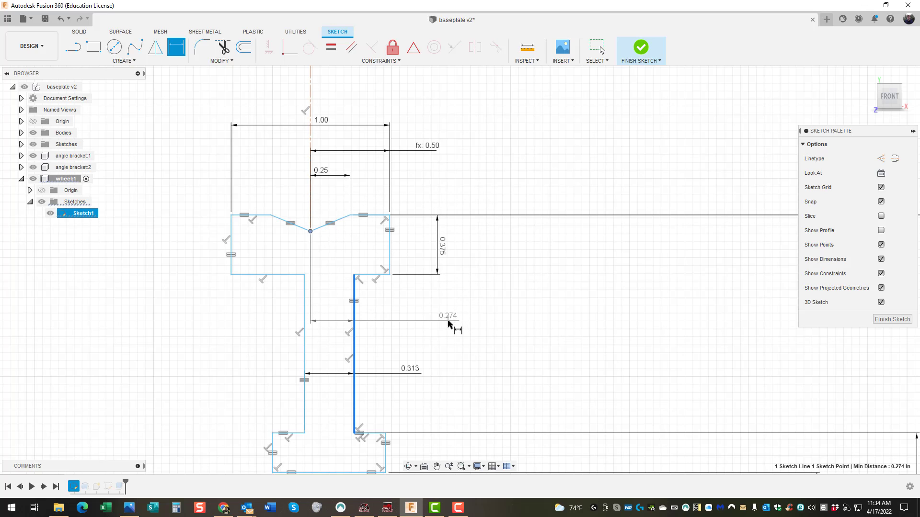
{"action": "left_click", "coordinate": [454, 321]}
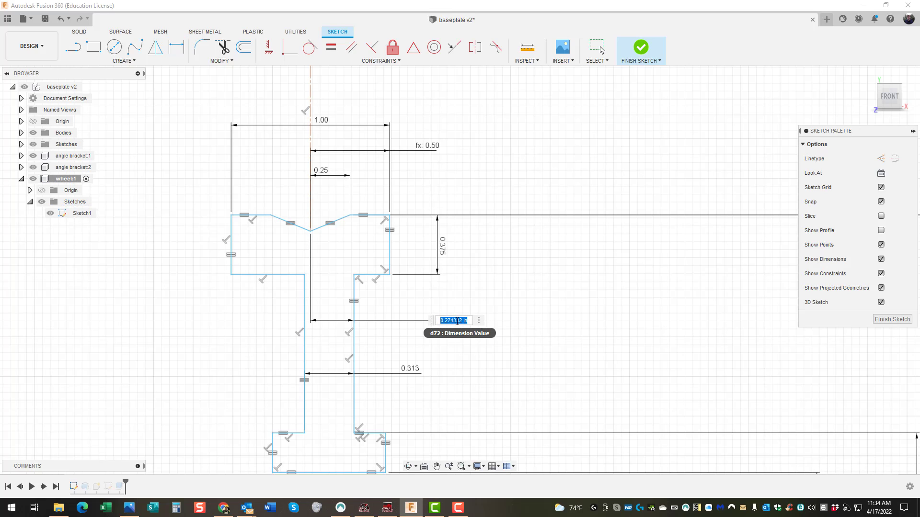
{"action": "key", "text": "BackSpace"}
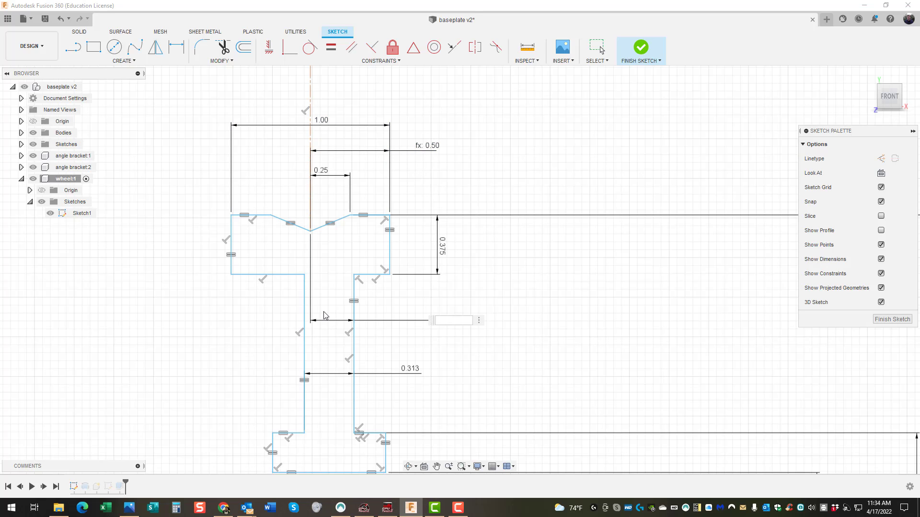
{"action": "left_click", "coordinate": [434, 150]}
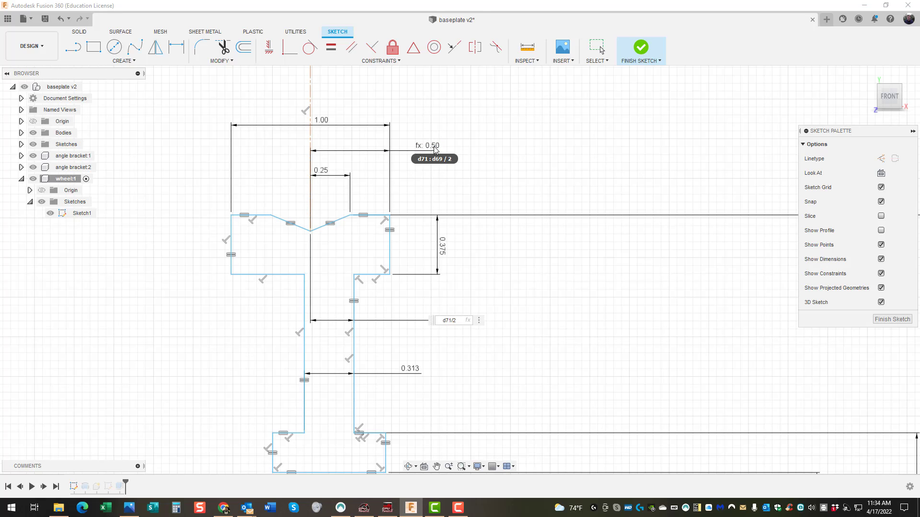
{"action": "key", "text": "Return"}
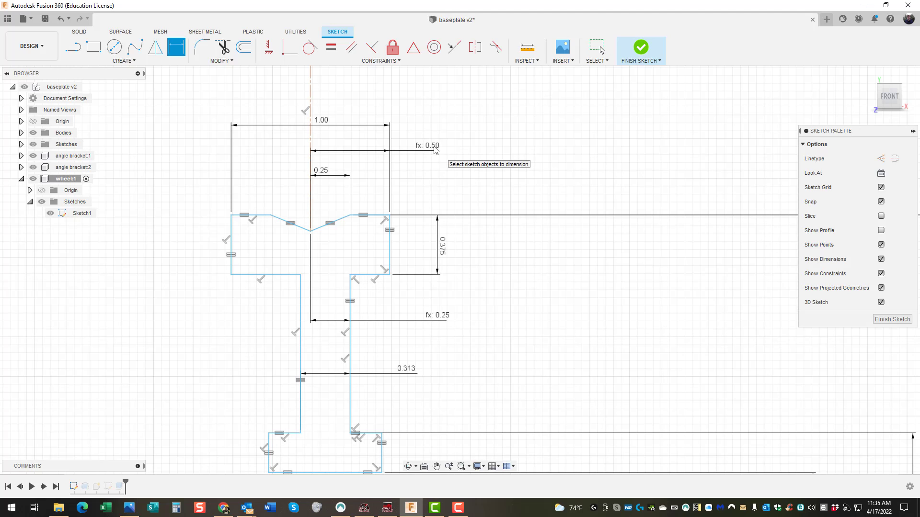
Try to set the dimension between the groove point and the web edge to d69/2
{"action": "left_click", "coordinate": [443, 319]}
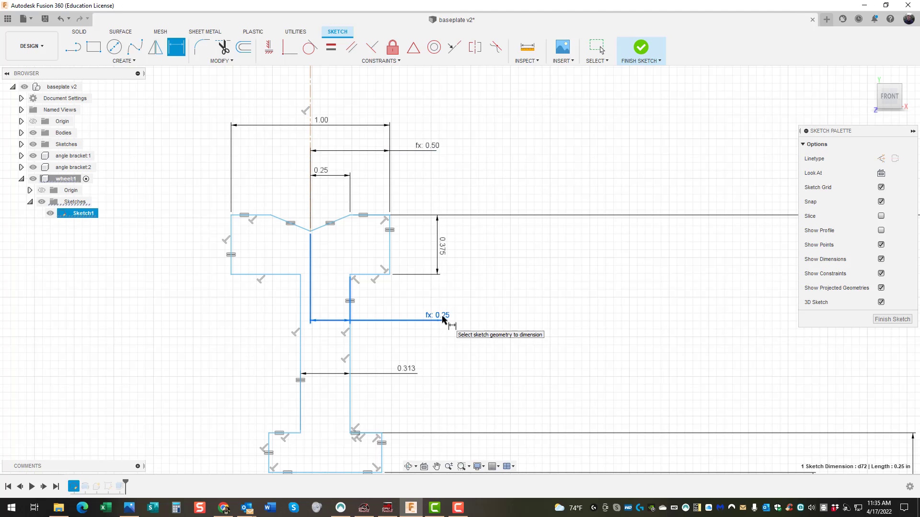
{"action": "double_click", "coordinate": [444, 319]}
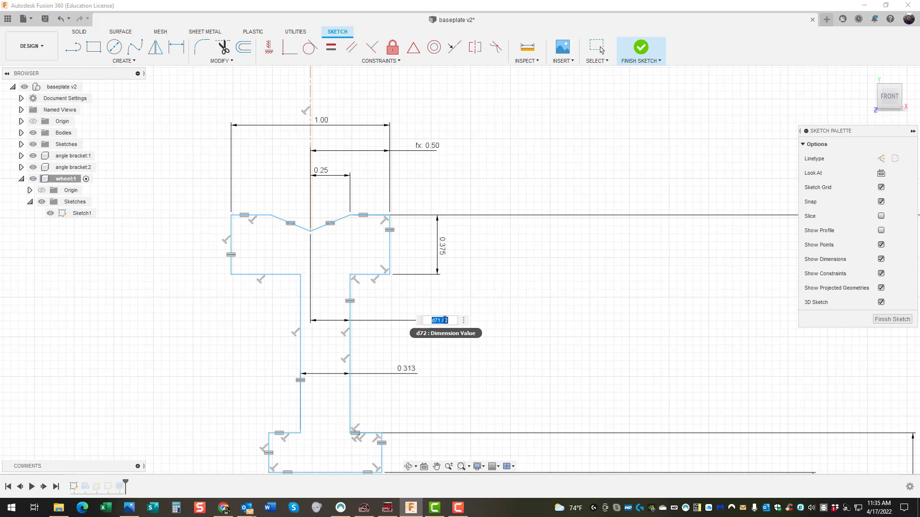
{"action": "left_click", "coordinate": [324, 122]}
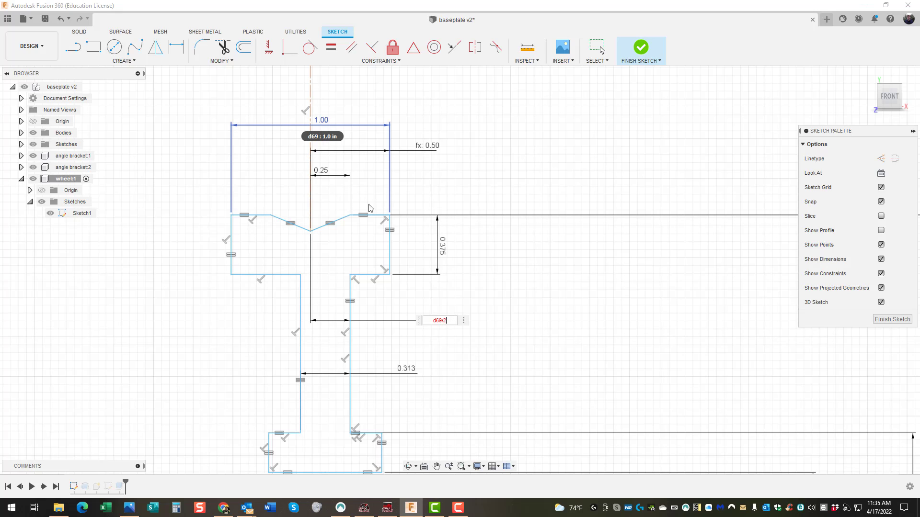
{"action": "type", "text": "/2"}
{"action": "key", "text": "Return"}
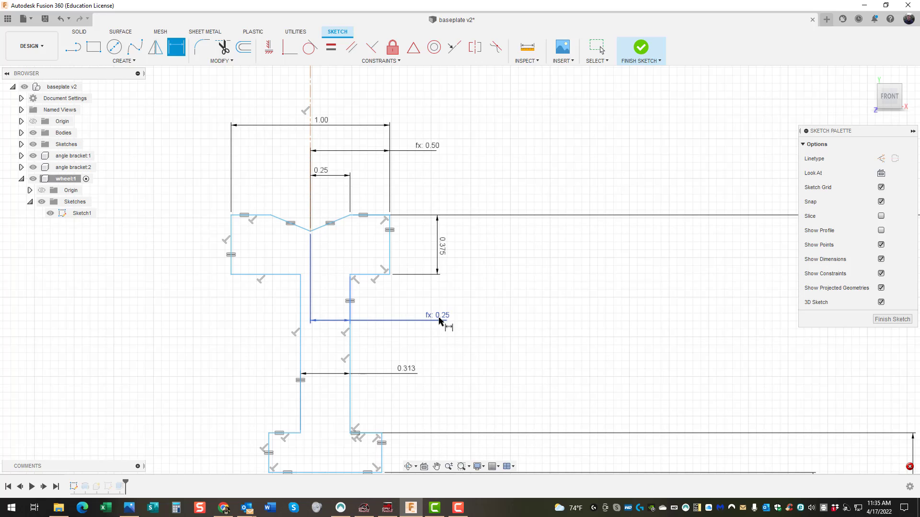
{"action": "mouse_move", "coordinate": [439, 320]}
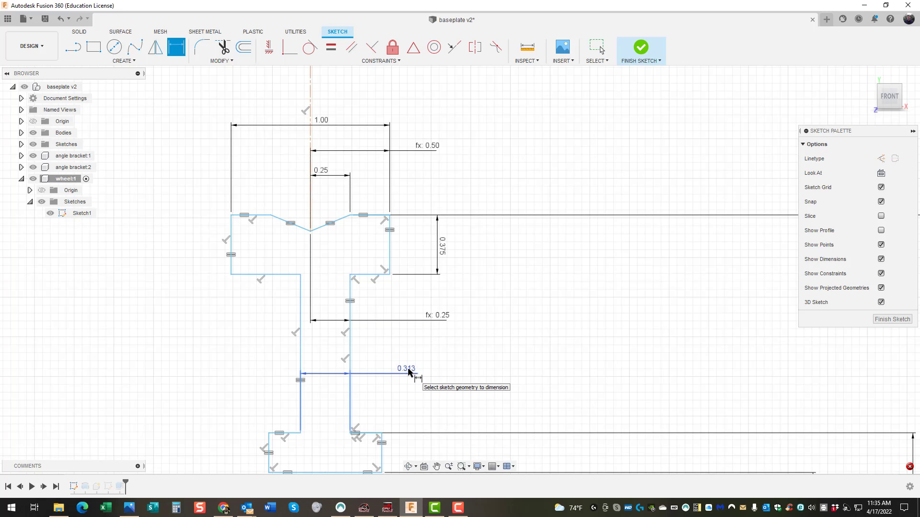
Set the thickness of the wheel profile's web to 0.5 in
{"action": "mouse_move", "coordinate": [408, 370]}
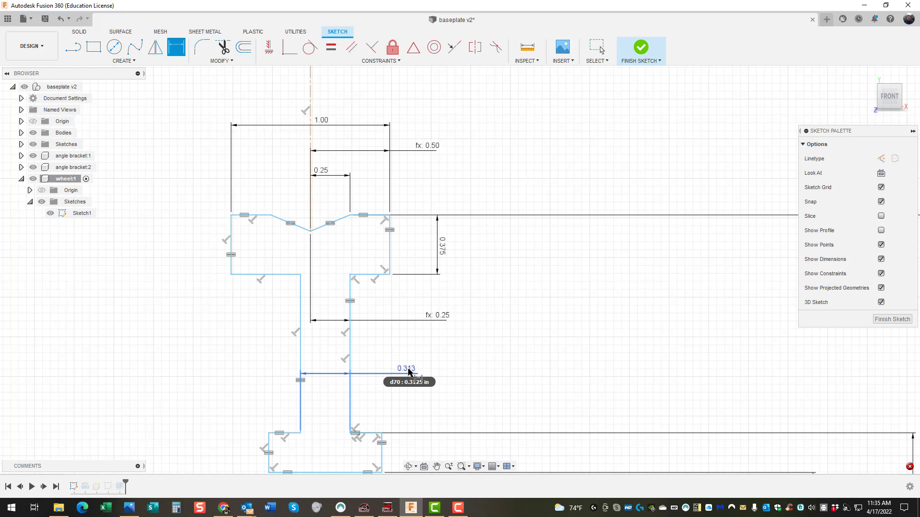
{"action": "double_click", "coordinate": [409, 370]}
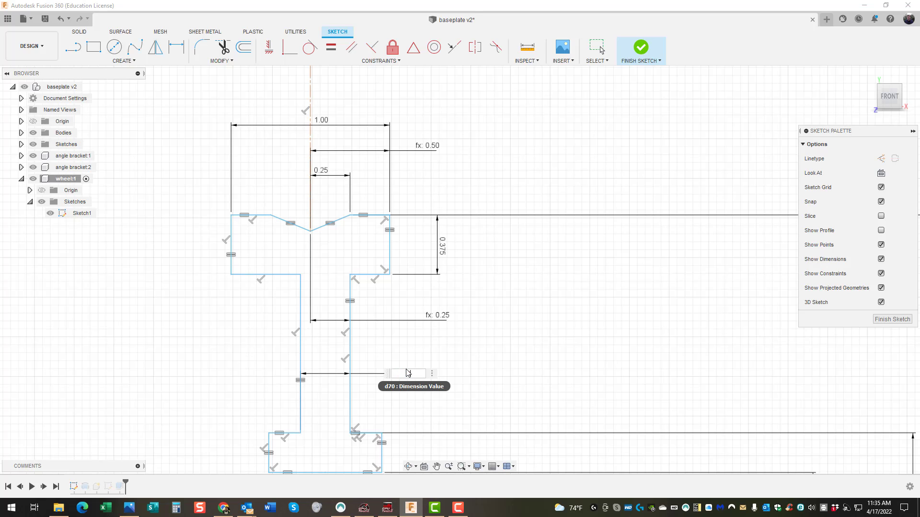
{"action": "type", "text": "0.5"}
{"action": "key", "text": "Return"}
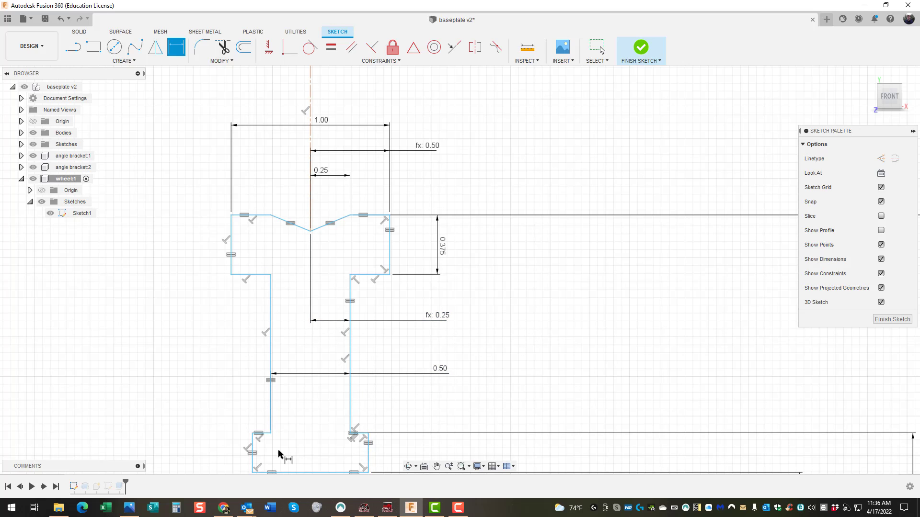
{"action": "scroll", "coordinate": [371, 417], "scroll_direction": "down", "scroll_amount": 5}
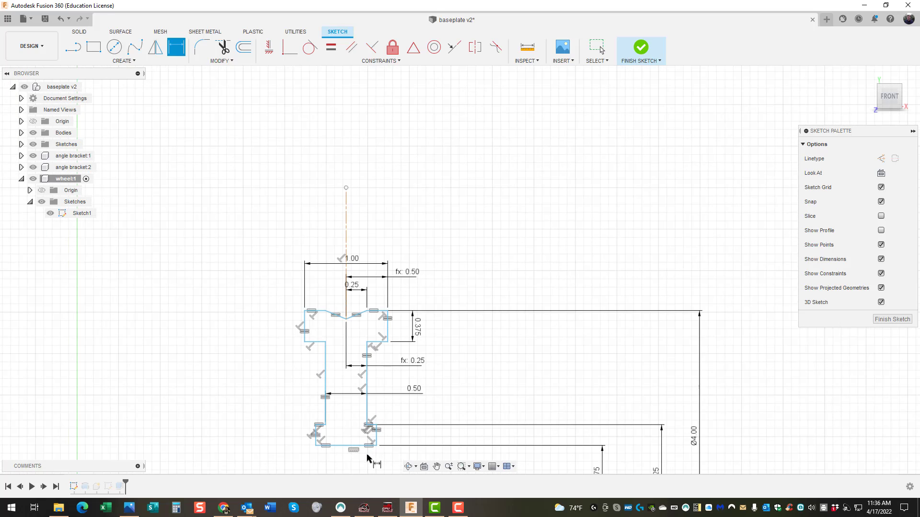
{"action": "scroll", "coordinate": [368, 458], "scroll_direction": "up", "scroll_amount": 3}
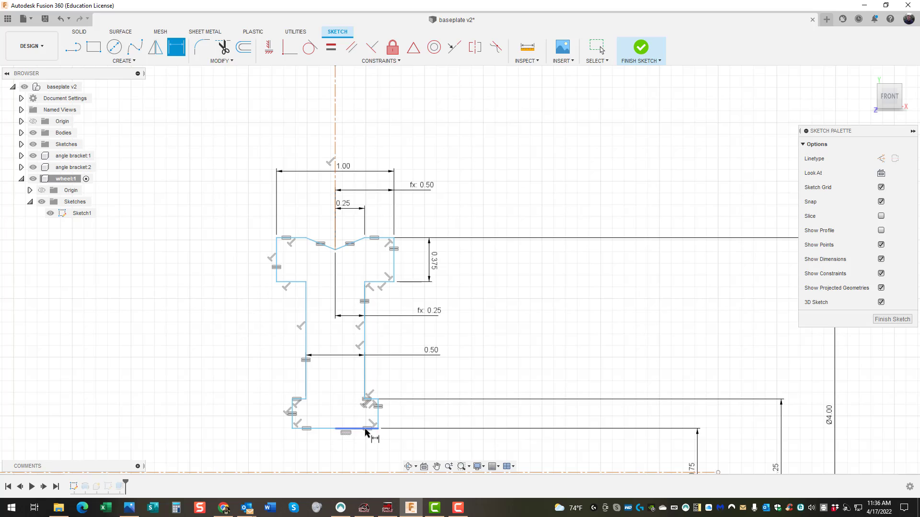
Finish the wheel sketch and activate the top-level baseplate component
{"action": "left_click", "coordinate": [641, 48]}
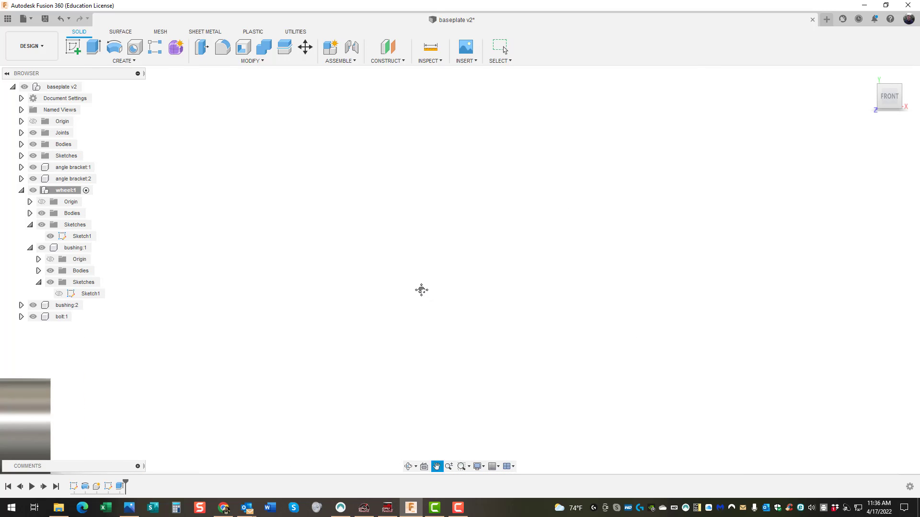
{"action": "scroll", "coordinate": [435, 331], "scroll_direction": "up", "scroll_amount": 1}
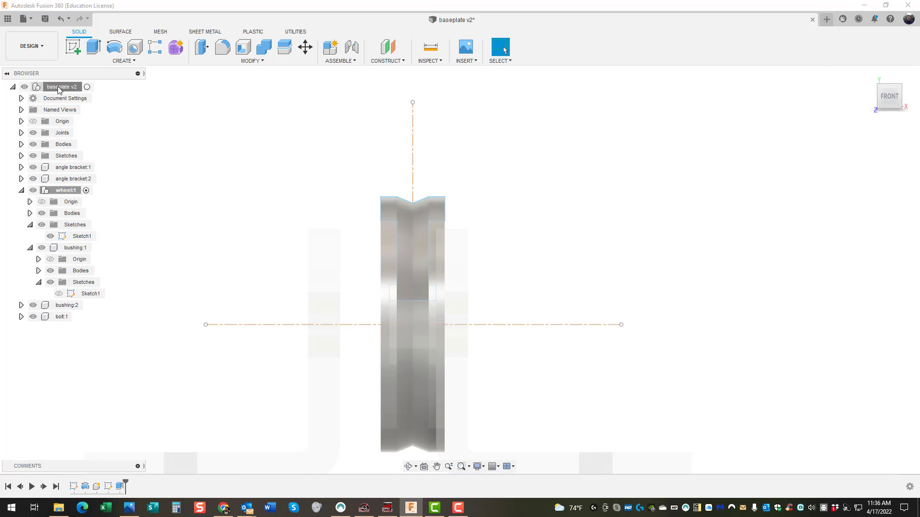
{"action": "left_click", "coordinate": [90, 86]}
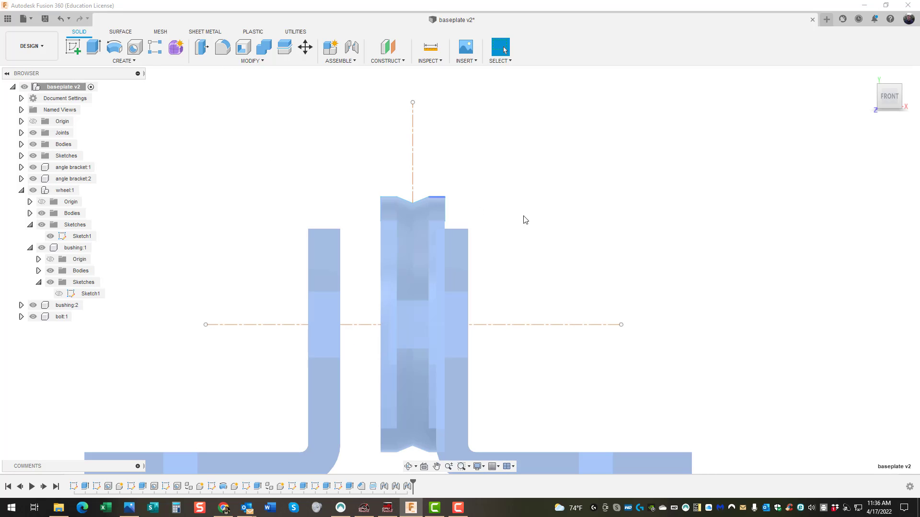
{"action": "left_click", "coordinate": [526, 234]}
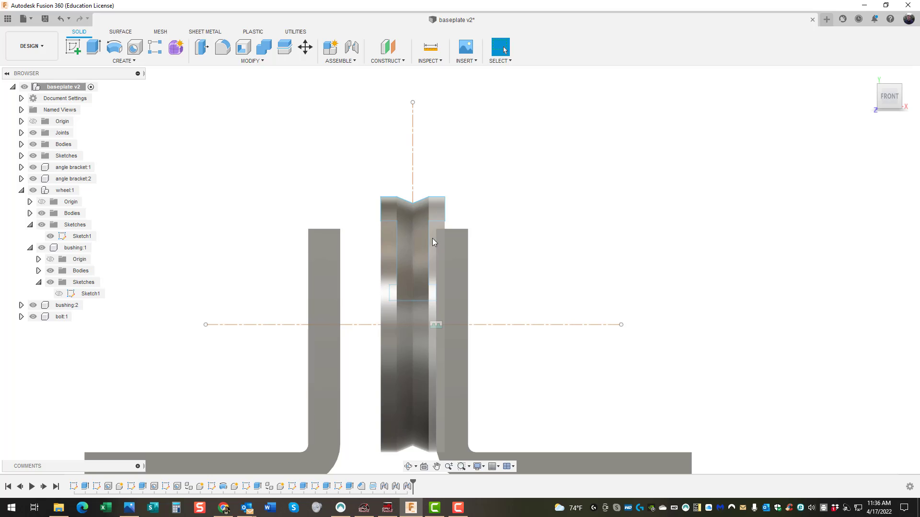
Try to move the wheel between the angle brackets and undo the sketch move
{"action": "left_click_drag", "start_coordinate": [386, 226], "coordinate": [368, 174]}
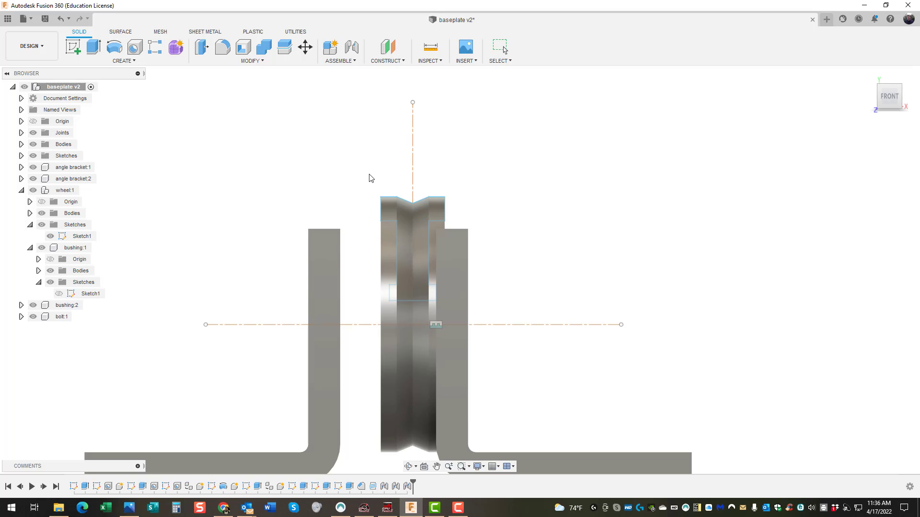
{"action": "left_click_drag", "start_coordinate": [389, 221], "coordinate": [360, 167]}
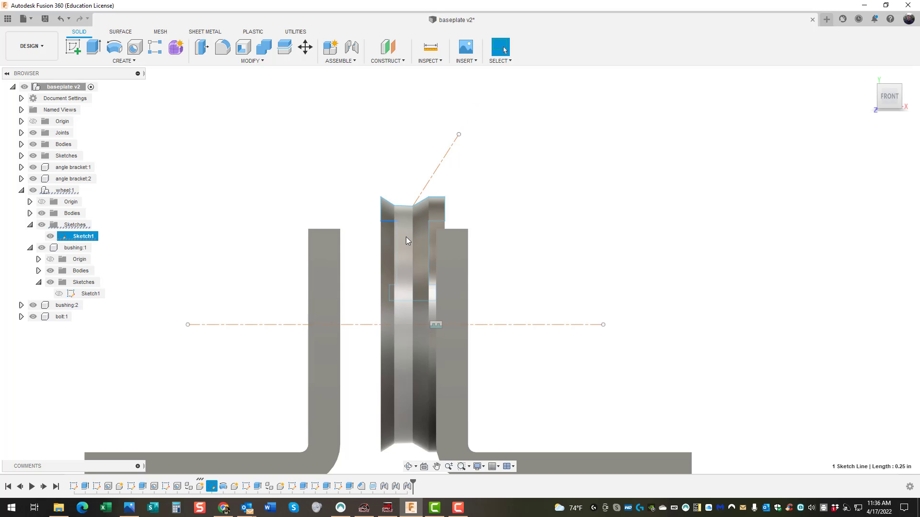
{"action": "left_click", "coordinate": [60, 21]}
Collapse the bushing:1, Sketches and wheel:1 entries in the component tree
{"action": "scroll", "coordinate": [504, 272], "scroll_direction": "up", "scroll_amount": 1}
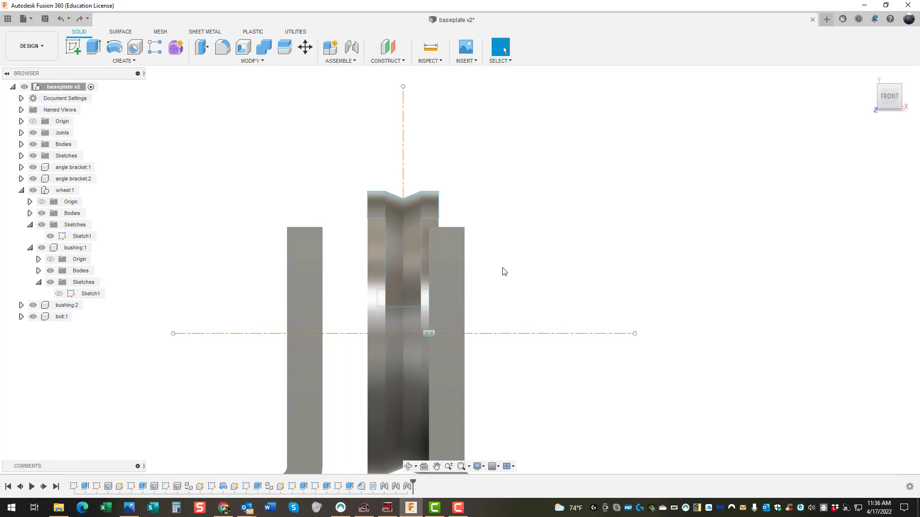
{"action": "scroll", "coordinate": [506, 288], "scroll_direction": "down", "scroll_amount": 1}
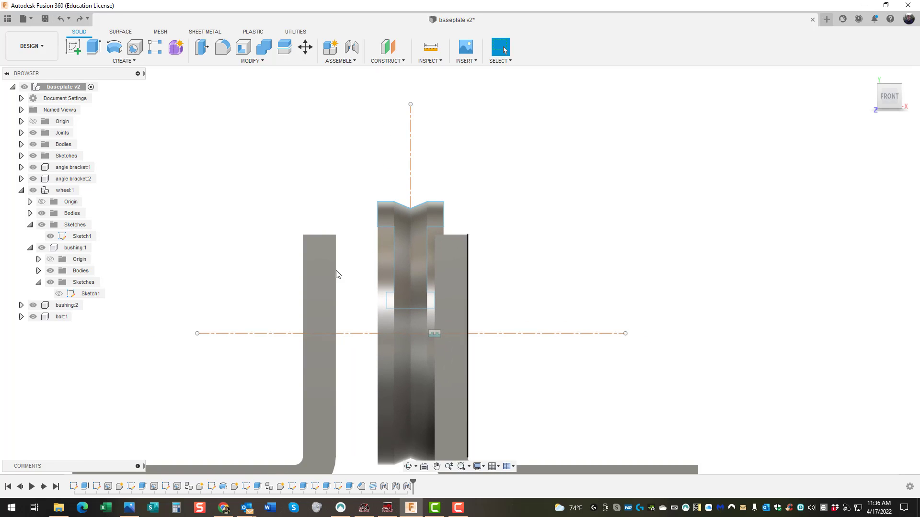
{"action": "left_click", "coordinate": [30, 248]}
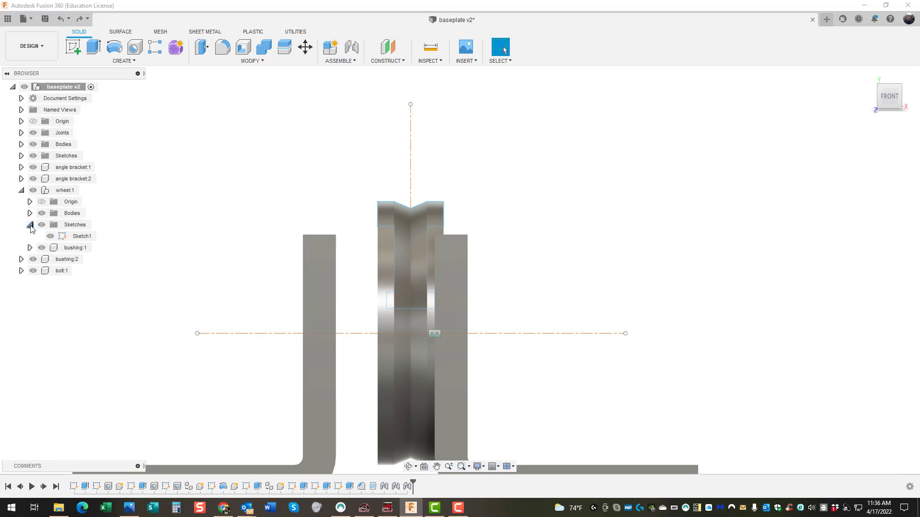
{"action": "left_click", "coordinate": [30, 225]}
{"action": "left_click", "coordinate": [22, 191]}
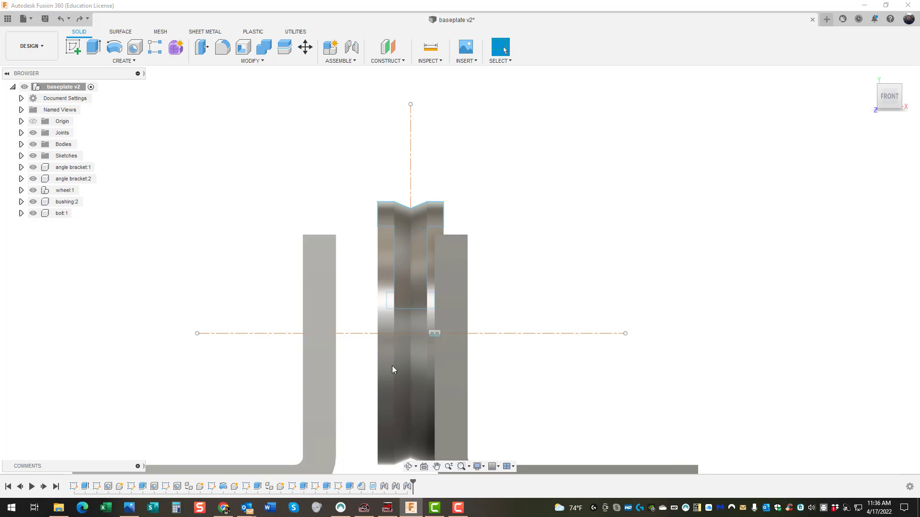
Edit the rigid joint between the wheel and angle bracket:1, offsetting the wheel -0.40 in along Z away from the bracket
{"action": "scroll", "coordinate": [472, 351], "scroll_direction": "up", "scroll_amount": 3}
{"action": "scroll", "coordinate": [481, 320], "scroll_direction": "down", "scroll_amount": 3}
{"action": "scroll", "coordinate": [481, 320], "scroll_direction": "down", "scroll_amount": 2}
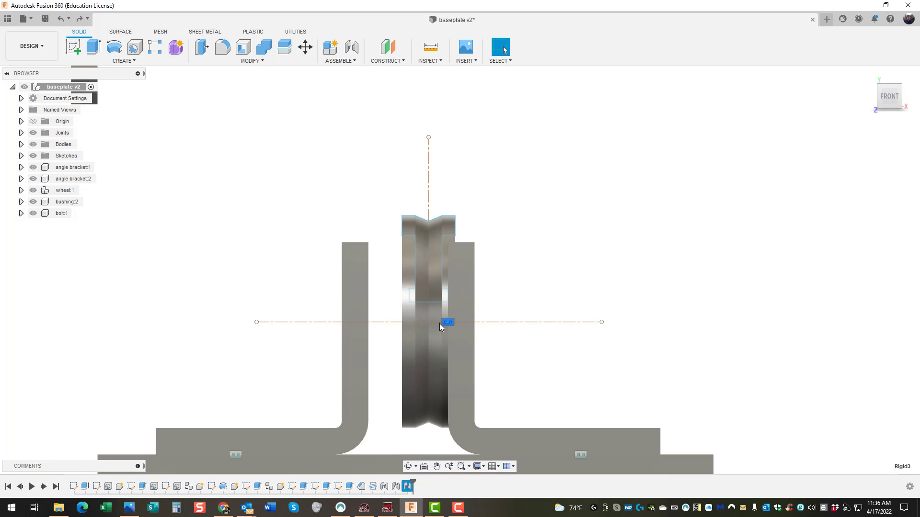
{"action": "left_click", "coordinate": [444, 324]}
{"action": "scroll", "coordinate": [601, 299], "scroll_direction": "down", "scroll_amount": 1}
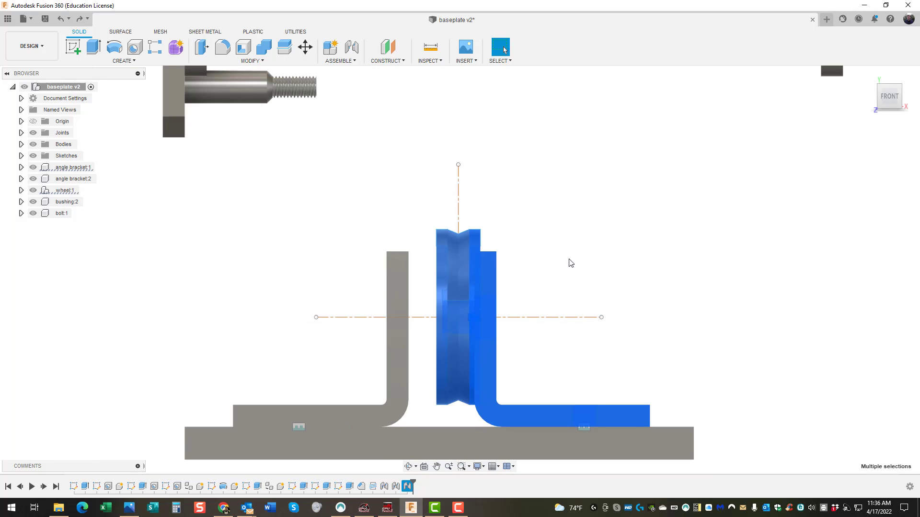
{"action": "left_click", "coordinate": [868, 75]}
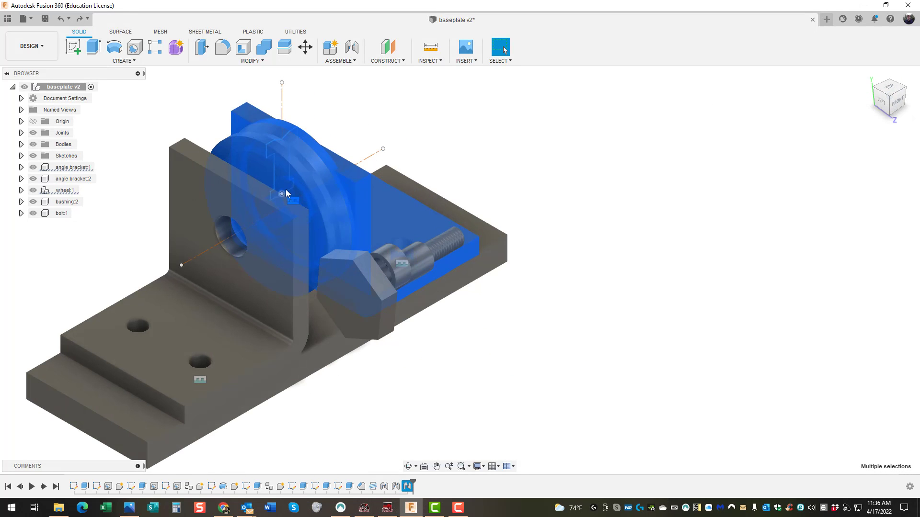
{"action": "left_click", "coordinate": [293, 201]}
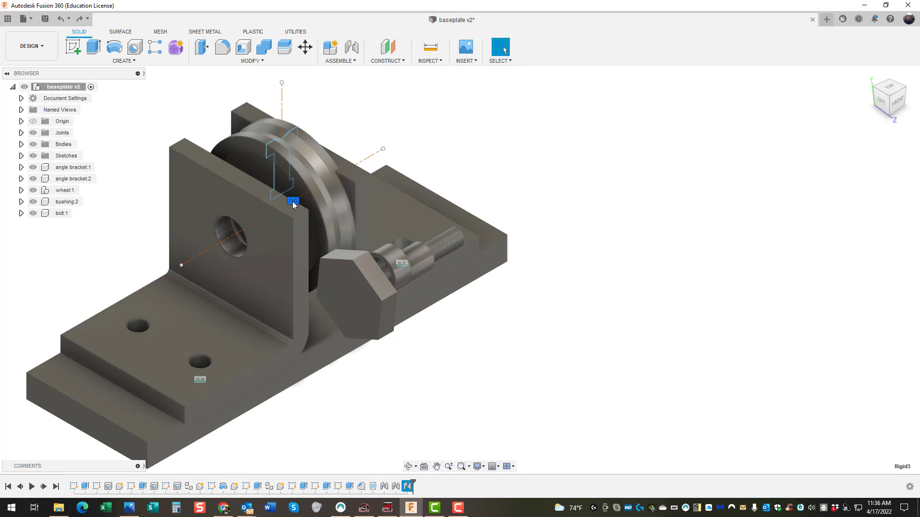
{"action": "right_click", "coordinate": [293, 202]}
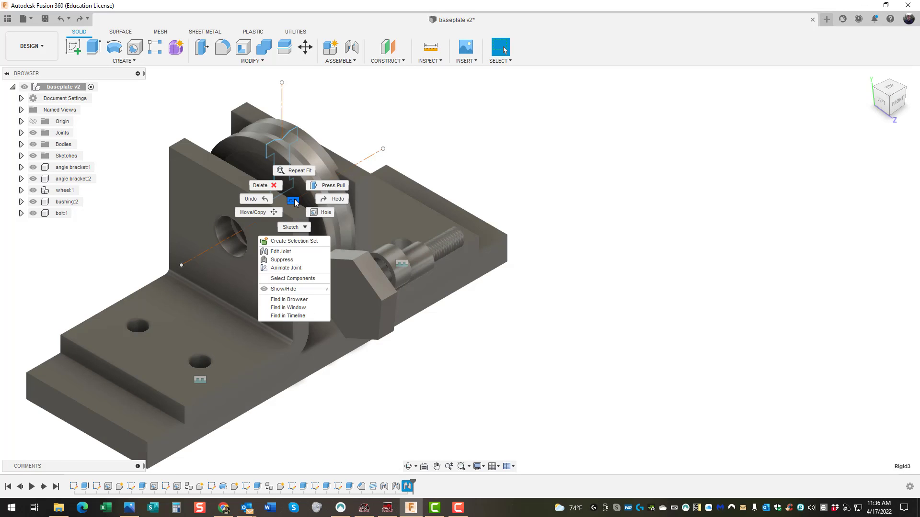
{"action": "left_click", "coordinate": [280, 251]}
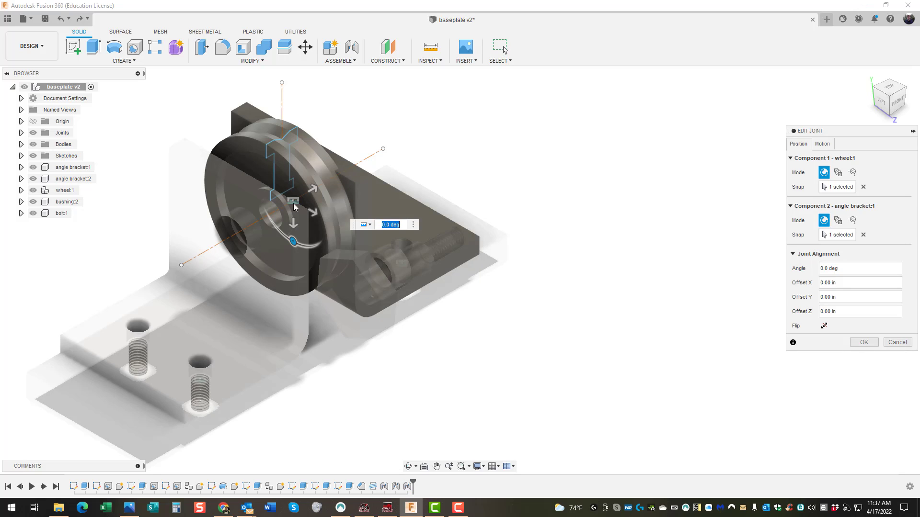
{"action": "left_click_drag", "start_coordinate": [314, 187], "coordinate": [300, 200]}
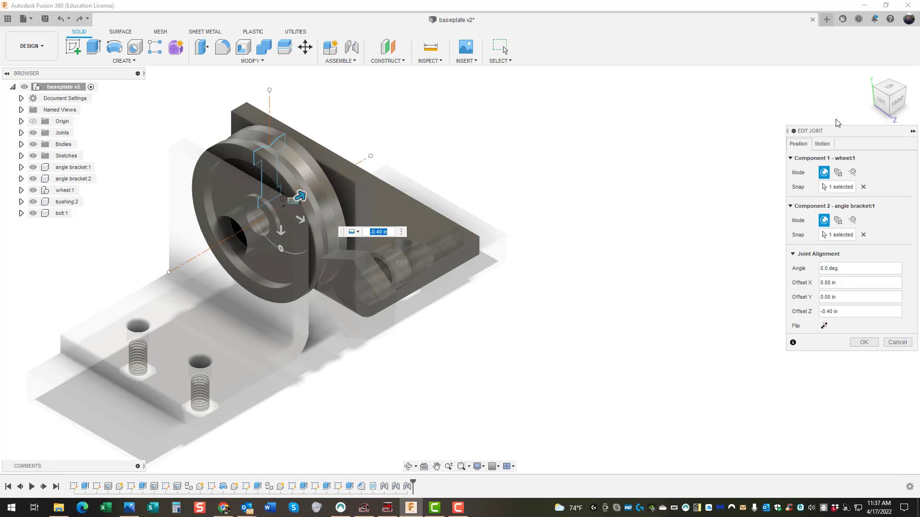
Set the wheel joint's Z offset to -0.35 in and accept the joint edit
{"action": "left_click", "coordinate": [897, 101]}
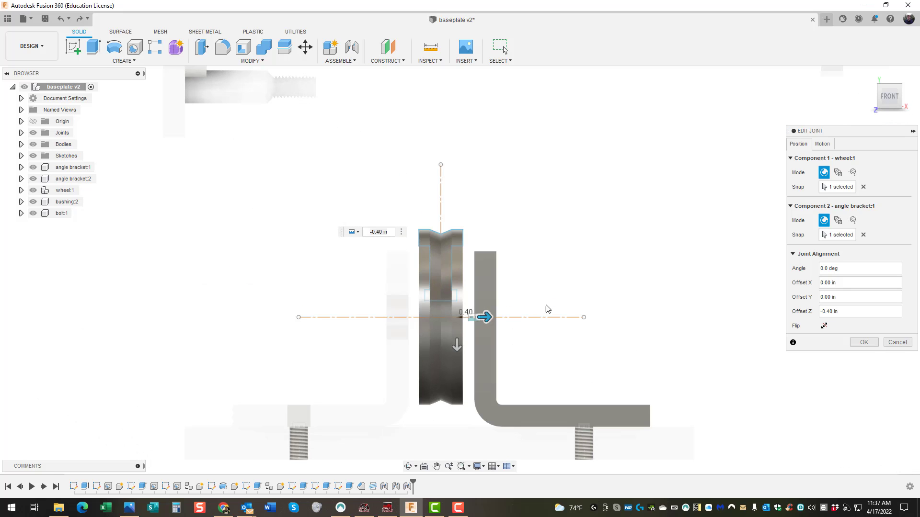
{"action": "left_click_drag", "start_coordinate": [483, 318], "coordinate": [484, 320]}
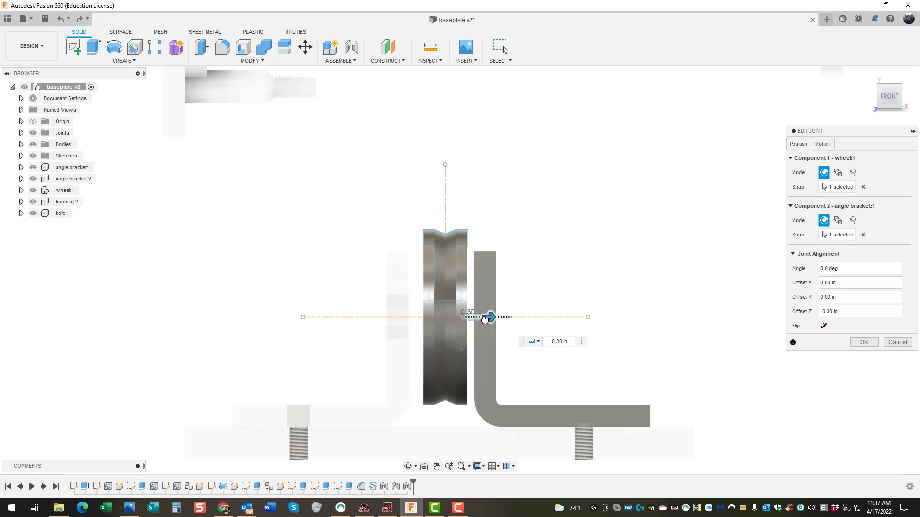
{"action": "left_click", "coordinate": [558, 341]}
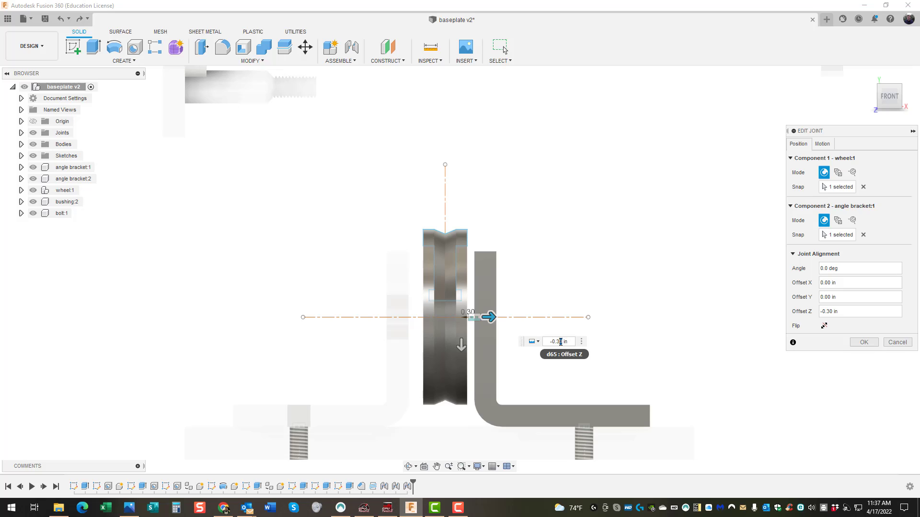
{"action": "type", "text": "5"}
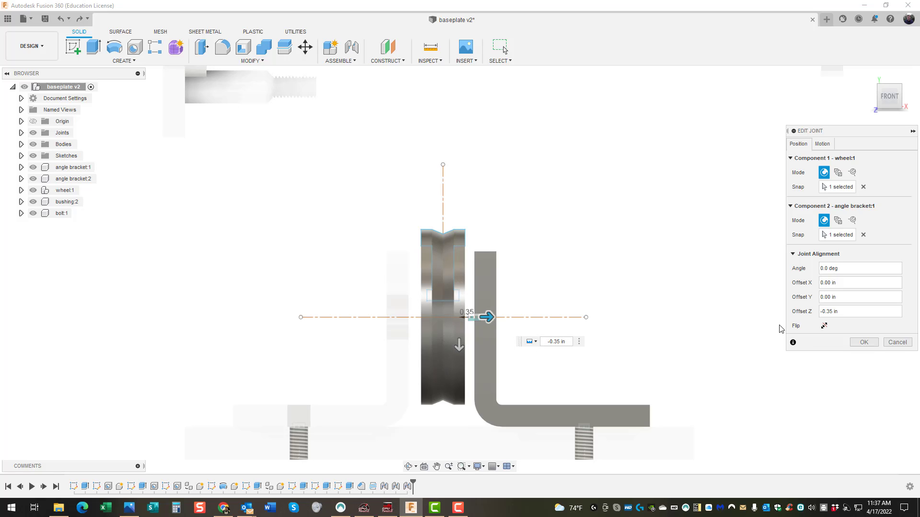
{"action": "left_click", "coordinate": [865, 342]}
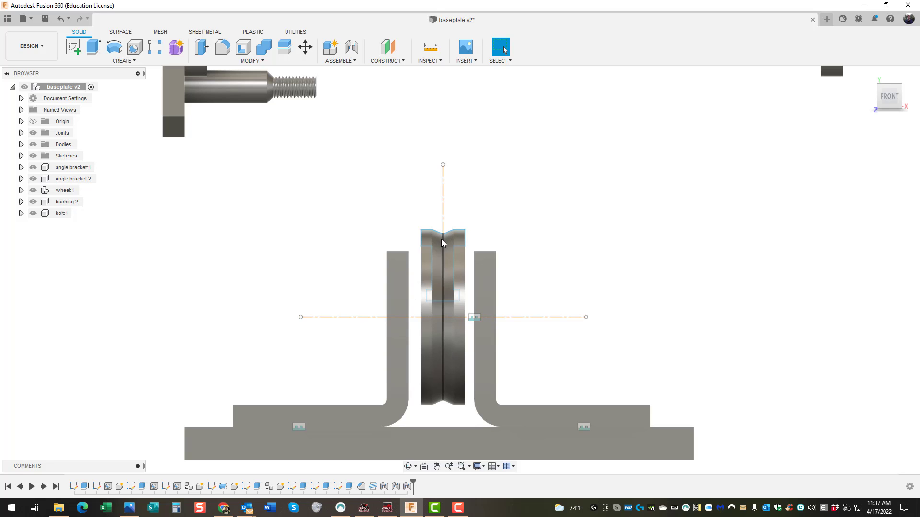
Join the base of the bolt's shank, under the hex head, to the outer edge of the hole in angle bracket:2
{"action": "scroll", "coordinate": [542, 364], "scroll_direction": "down", "scroll_amount": 3}
{"action": "scroll", "coordinate": [541, 364], "scroll_direction": "up", "scroll_amount": 2}
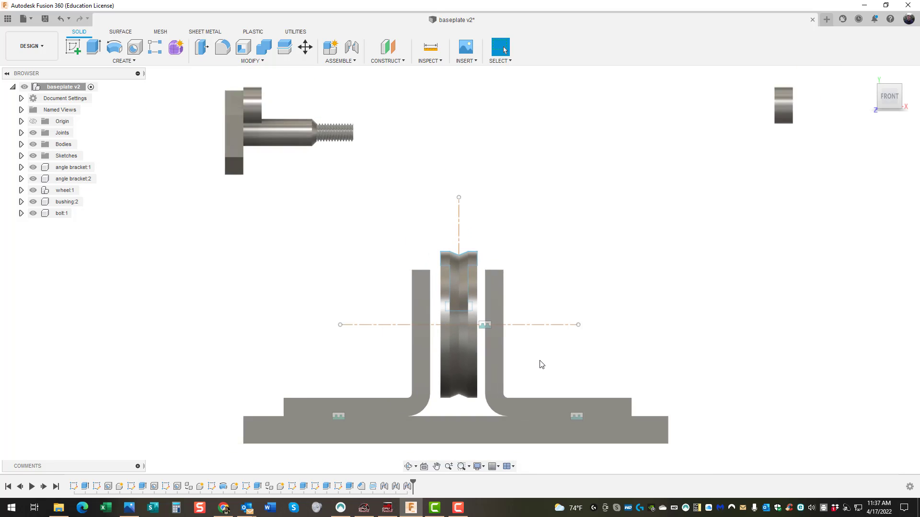
{"action": "scroll", "coordinate": [542, 364], "scroll_direction": "down", "scroll_amount": 2}
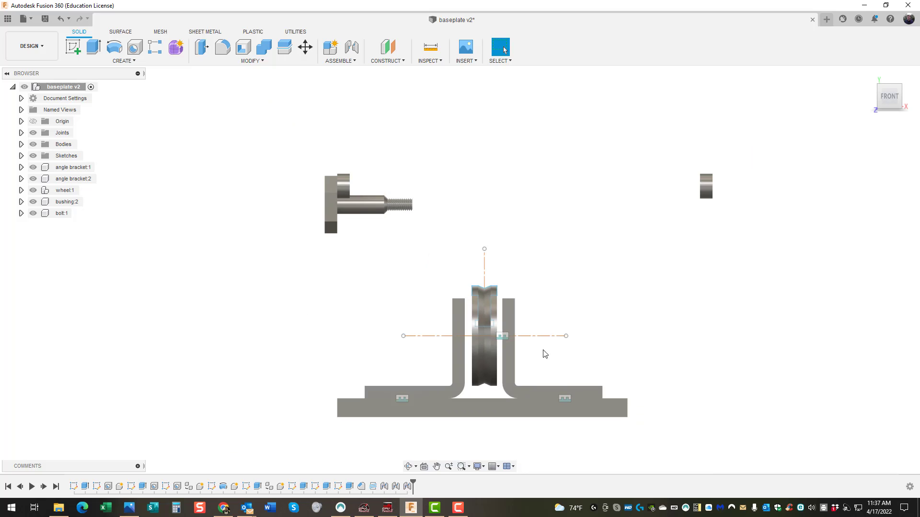
{"action": "scroll", "coordinate": [623, 210], "scroll_direction": "down", "scroll_amount": 3}
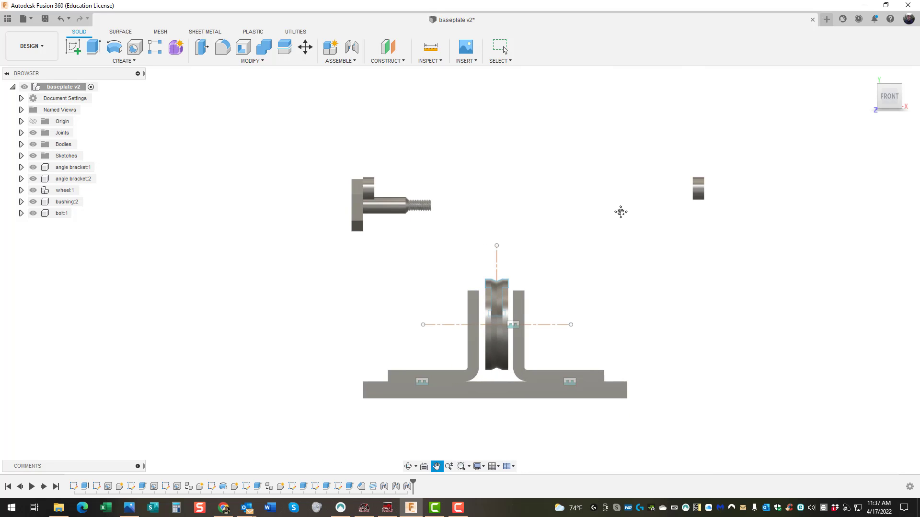
{"action": "left_click", "coordinate": [880, 89]}
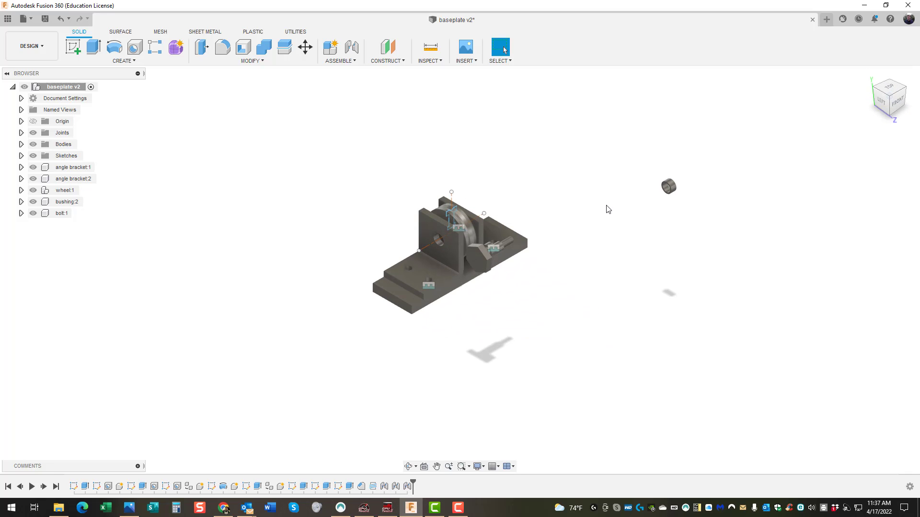
{"action": "left_click", "coordinate": [351, 47]}
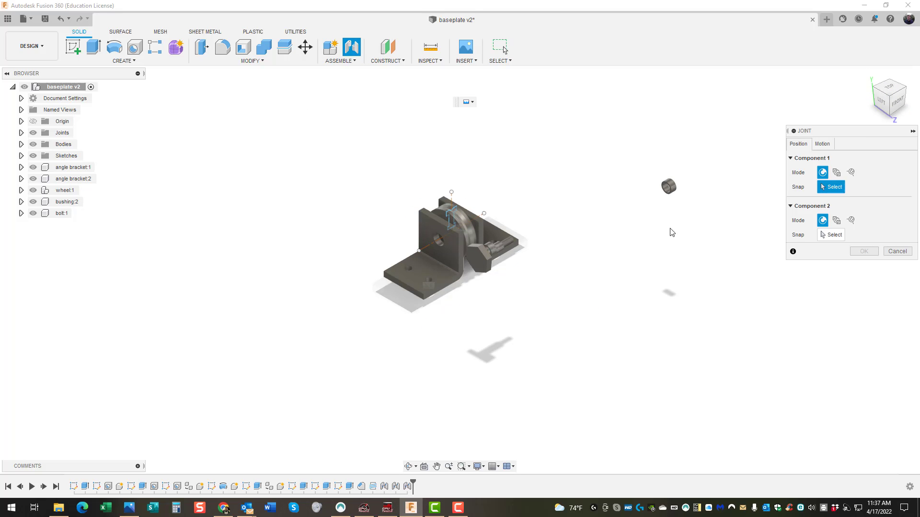
{"action": "left_click_drag", "start_coordinate": [880, 95], "coordinate": [846, 123]}
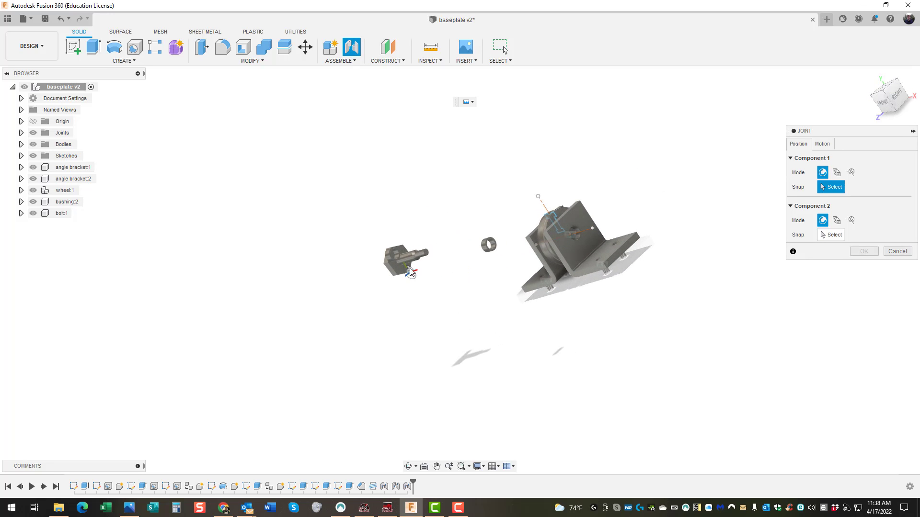
{"action": "scroll", "coordinate": [378, 267], "scroll_direction": "up", "scroll_amount": 6}
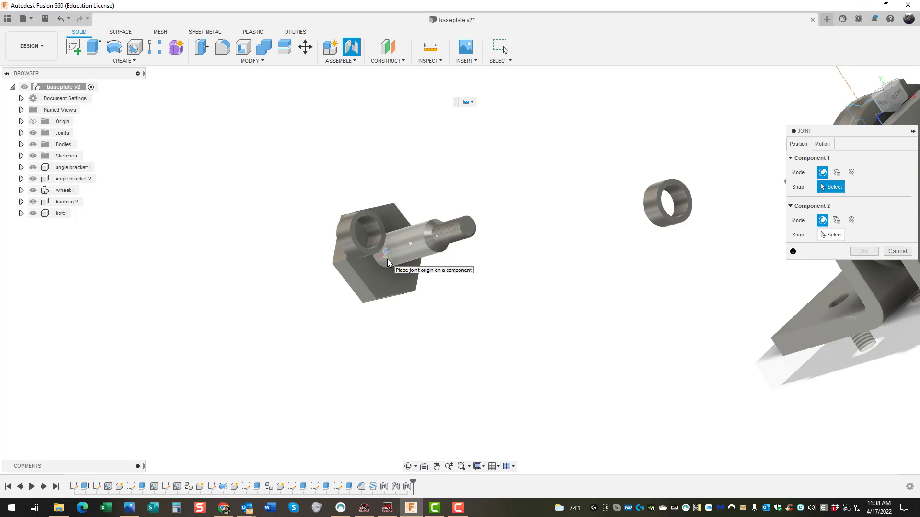
{"action": "left_click", "coordinate": [388, 263]}
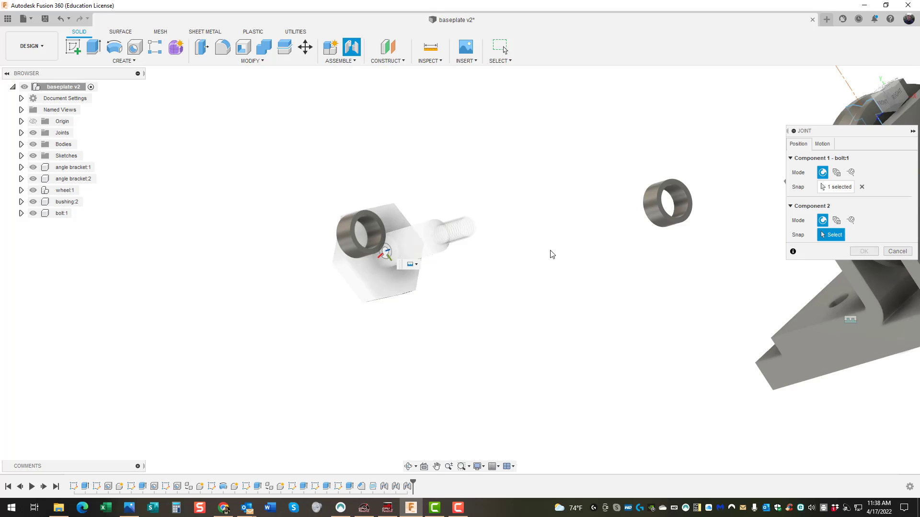
{"action": "left_click", "coordinate": [875, 100]}
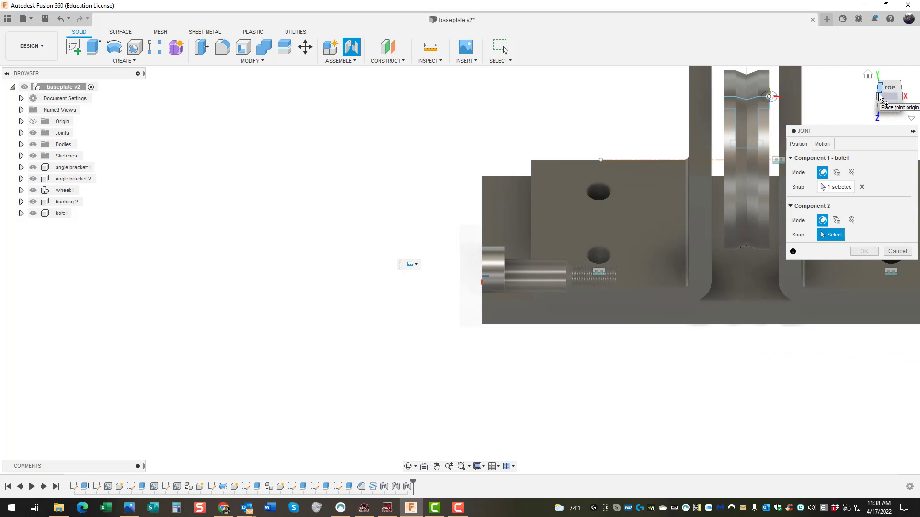
{"action": "left_click", "coordinate": [878, 96]}
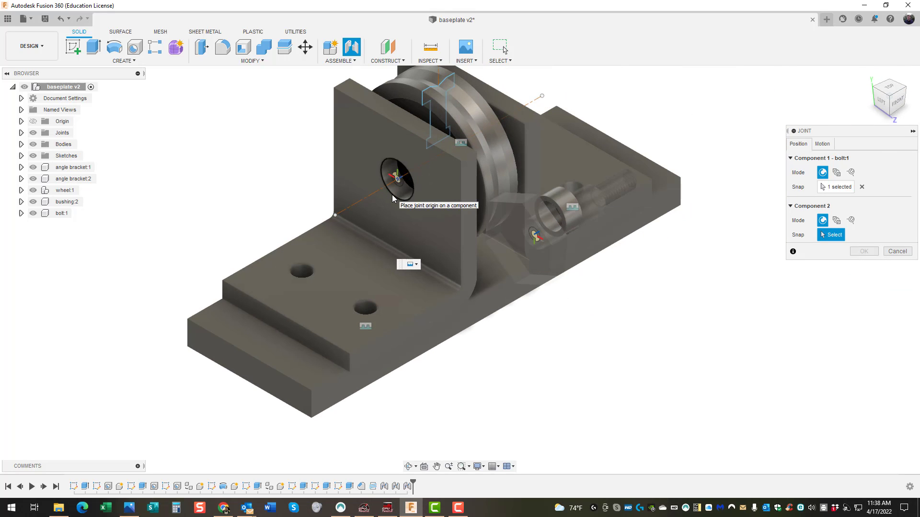
{"action": "left_click", "coordinate": [392, 195]}
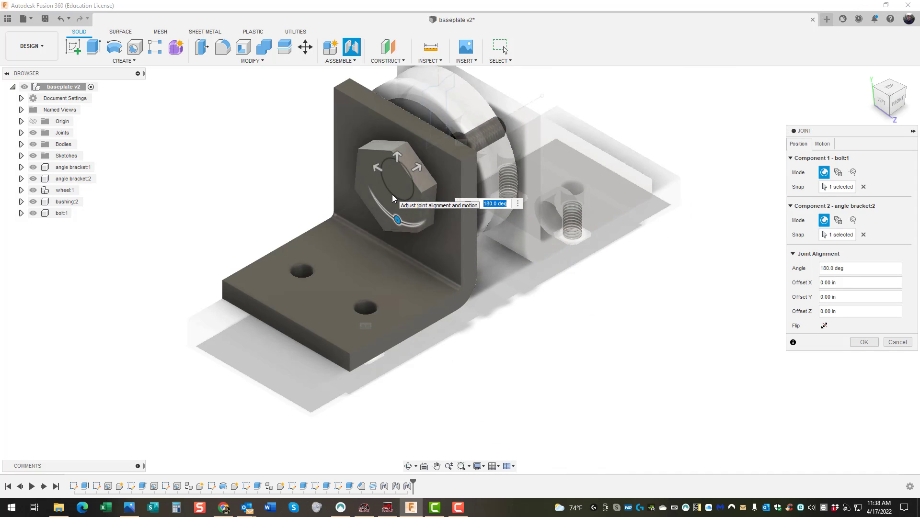
Check the bolt's reach through both brackets from the front and activate the bolt:1 component
{"action": "left_click", "coordinate": [899, 107]}
{"action": "left_click", "coordinate": [897, 105]}
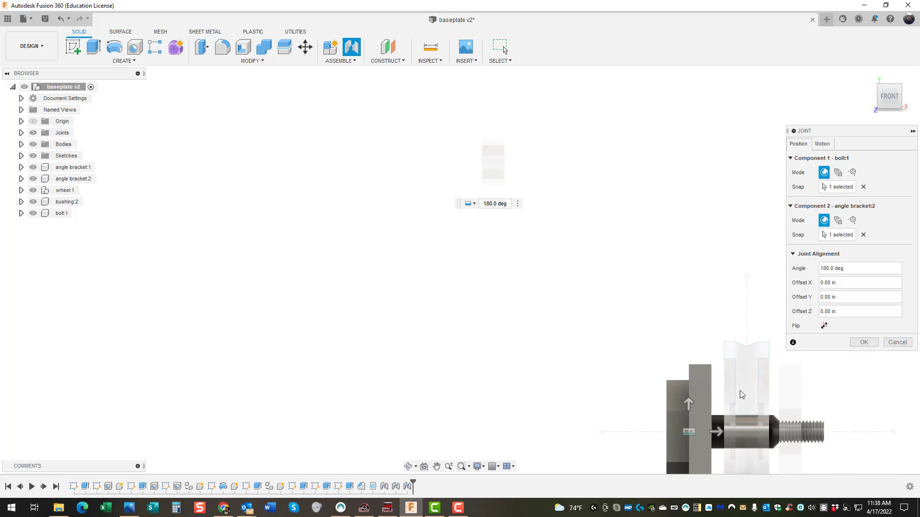
{"action": "scroll", "coordinate": [743, 389], "scroll_direction": "down", "scroll_amount": 5}
{"action": "scroll", "coordinate": [791, 426], "scroll_direction": "up", "scroll_amount": 5}
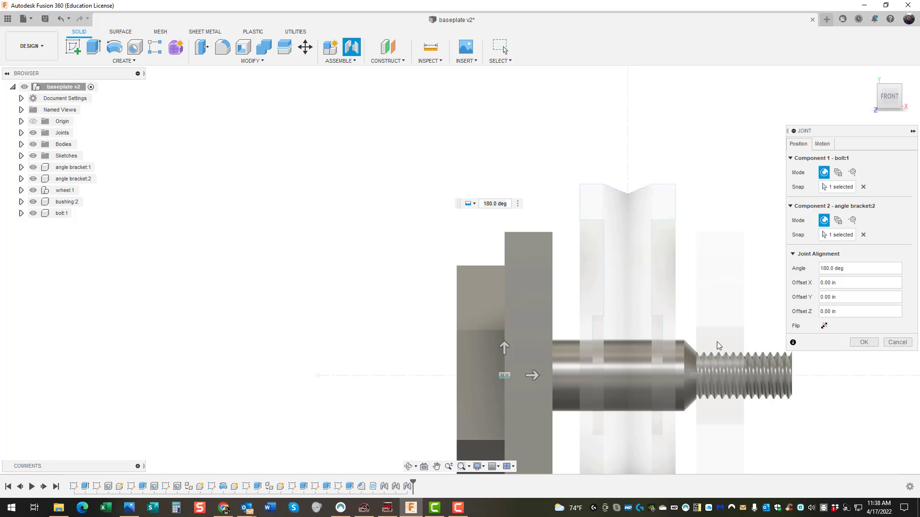
{"action": "left_click", "coordinate": [21, 213]}
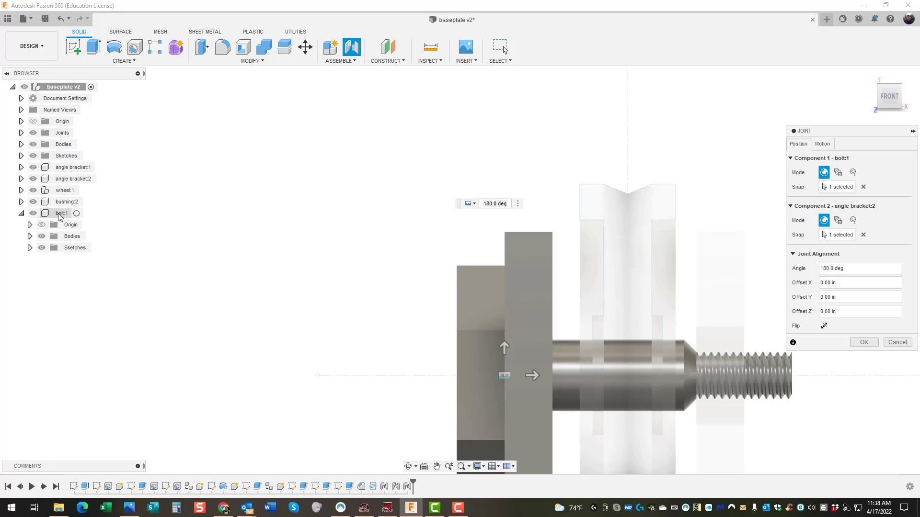
{"action": "left_click", "coordinate": [80, 214]}
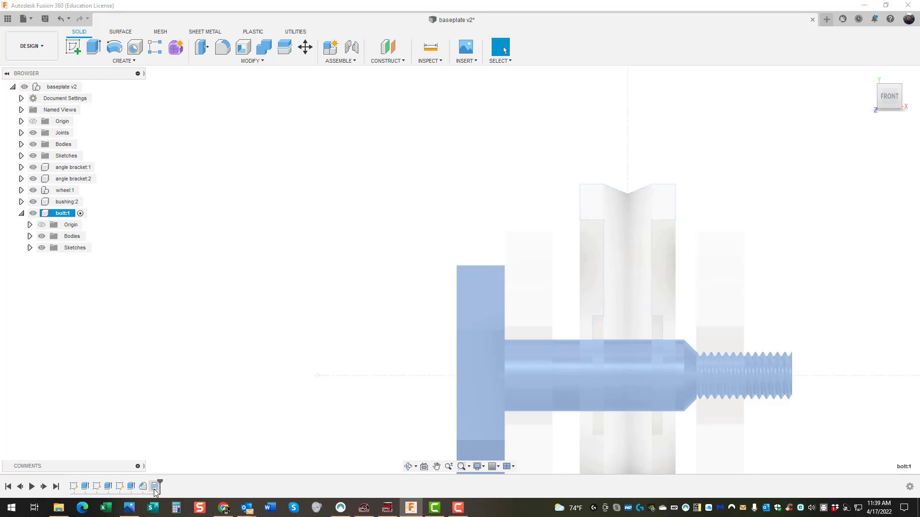
Set the extrusion distance of the bolt's unthreaded shank to 2.5 in and inspect the bolt in the assembly
{"action": "left_click", "coordinate": [86, 486]}
{"action": "right_click", "coordinate": [87, 486]}
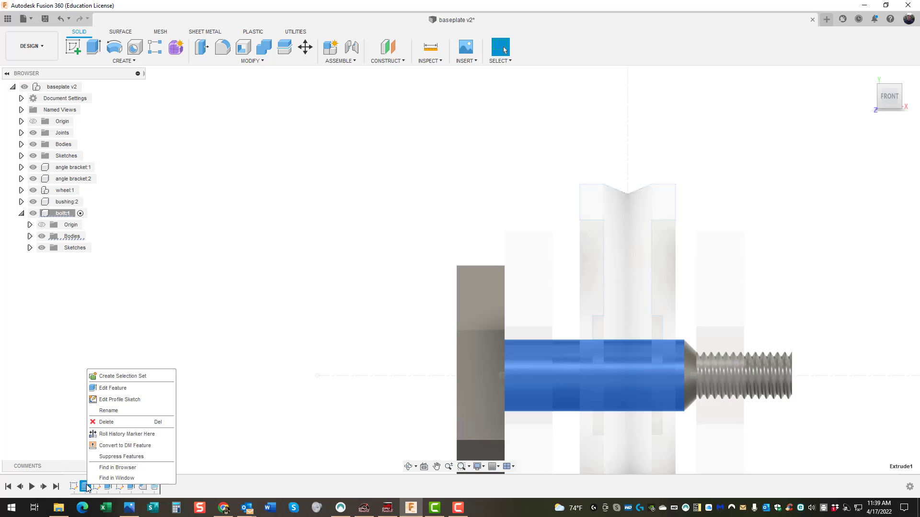
{"action": "left_click", "coordinate": [113, 389]}
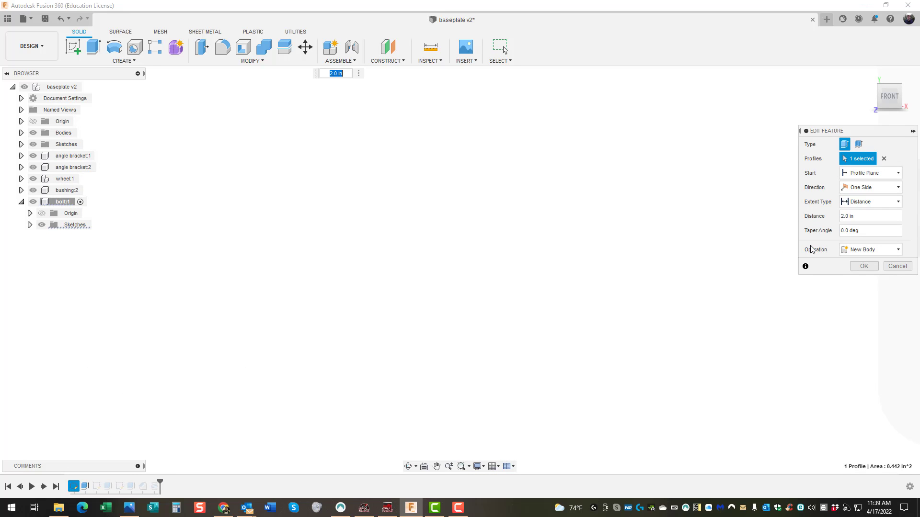
{"action": "left_click_drag", "start_coordinate": [856, 217], "coordinate": [843, 218]}
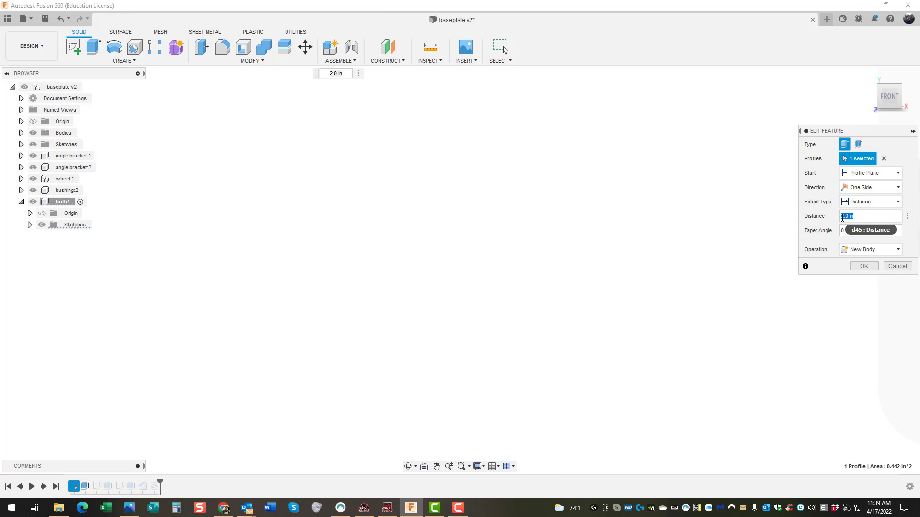
{"action": "key", "text": "BackSpace"}
{"action": "type", "text": "2.5"}
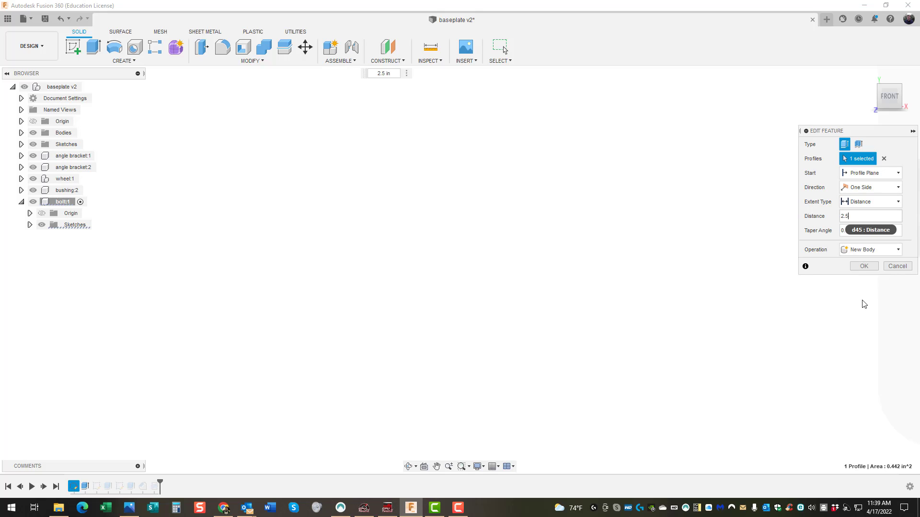
{"action": "left_click", "coordinate": [863, 266]}
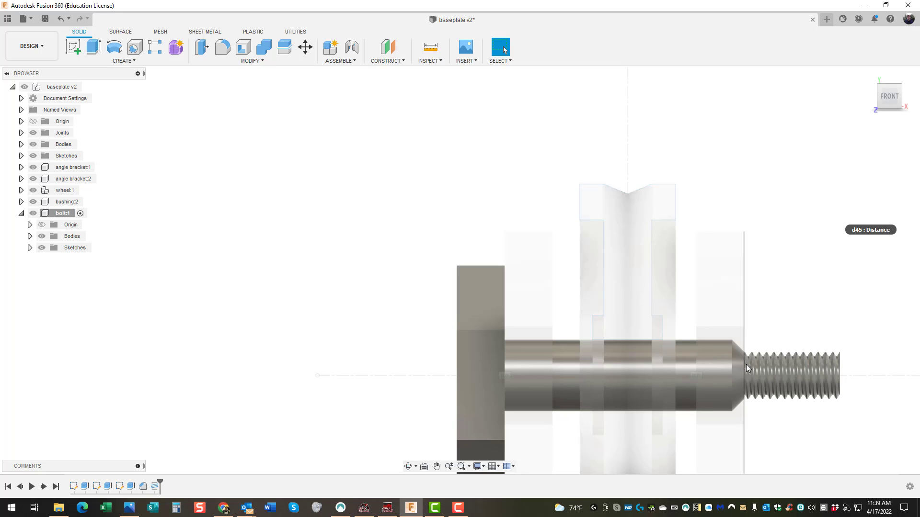
{"action": "left_click", "coordinate": [880, 89]}
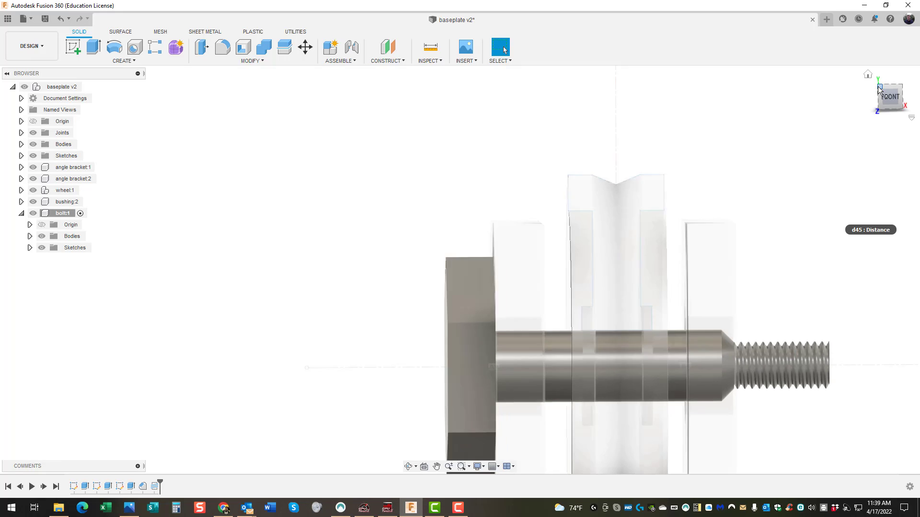
{"action": "left_click", "coordinate": [868, 75]}
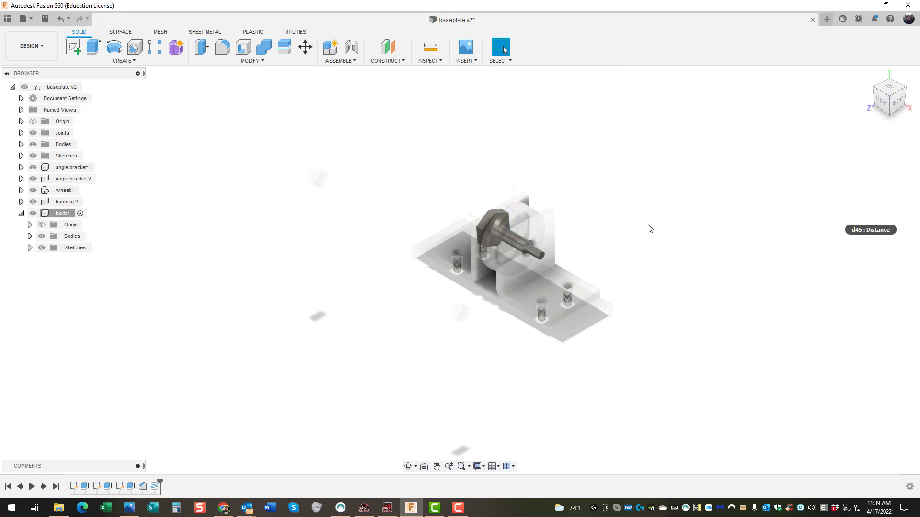
{"action": "scroll", "coordinate": [585, 241], "scroll_direction": "up", "scroll_amount": 8}
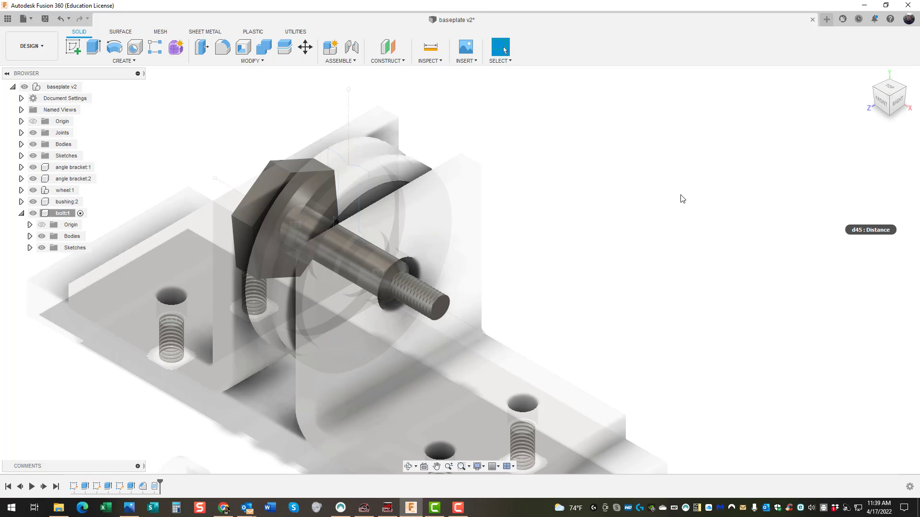
Reactivate the top-level baseplate v2 assembly instead of the bolt:1 component
{"action": "scroll", "coordinate": [680, 193], "scroll_direction": "down", "scroll_amount": 5}
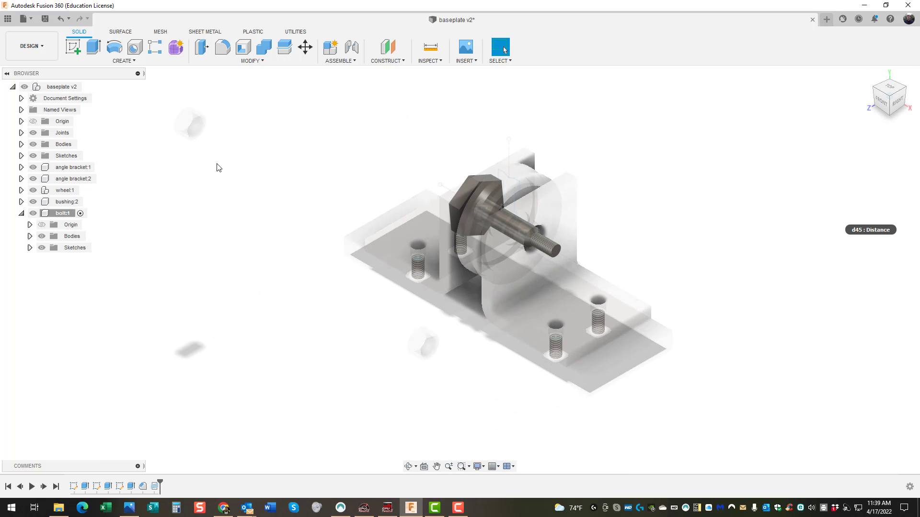
{"action": "left_click", "coordinate": [78, 214]}
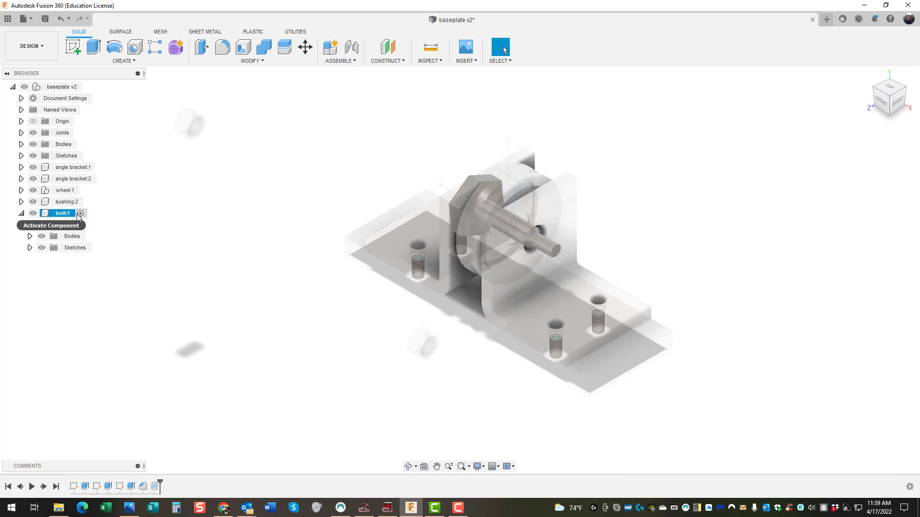
{"action": "left_click", "coordinate": [81, 214]}
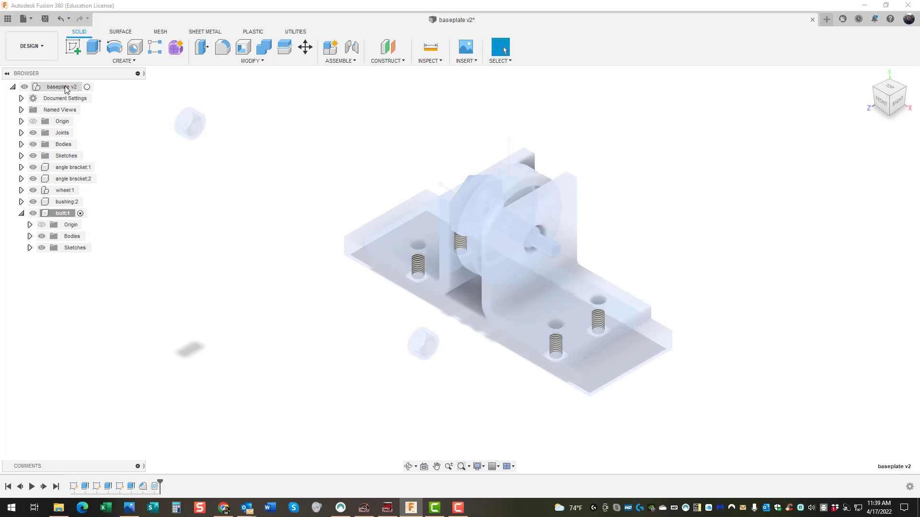
{"action": "left_click", "coordinate": [87, 87]}
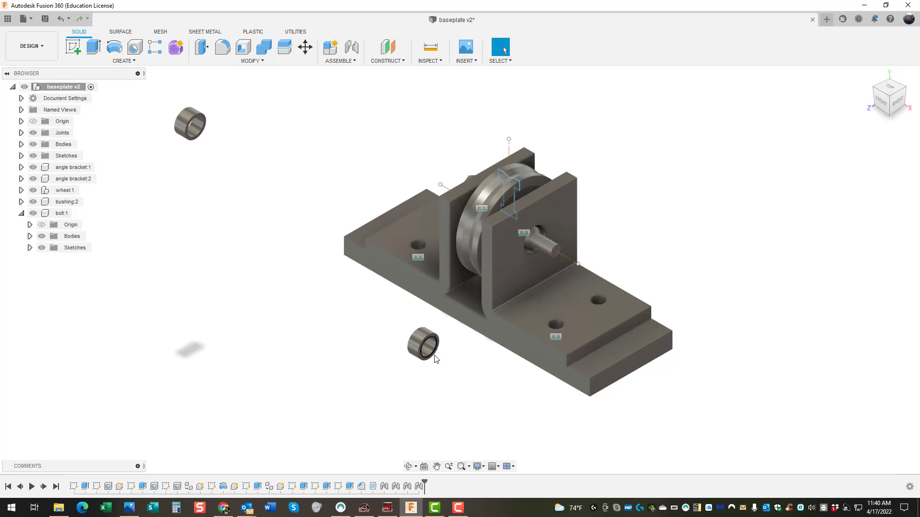
Join the end of the loose bushing:2 to the outer edge of the bolt hole in angle bracket:1
{"action": "left_click", "coordinate": [351, 47]}
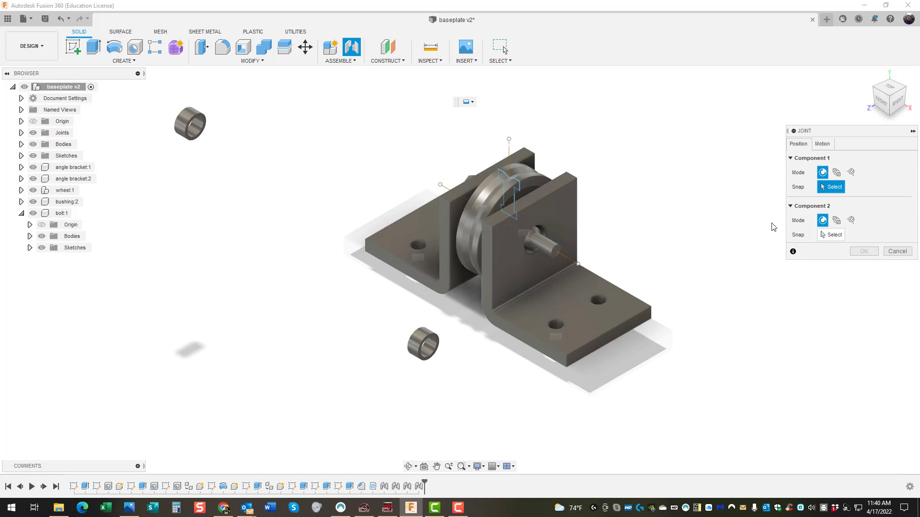
{"action": "left_click_drag", "start_coordinate": [889, 98], "coordinate": [830, 163]}
{"action": "scroll", "coordinate": [665, 377], "scroll_direction": "up", "scroll_amount": 5}
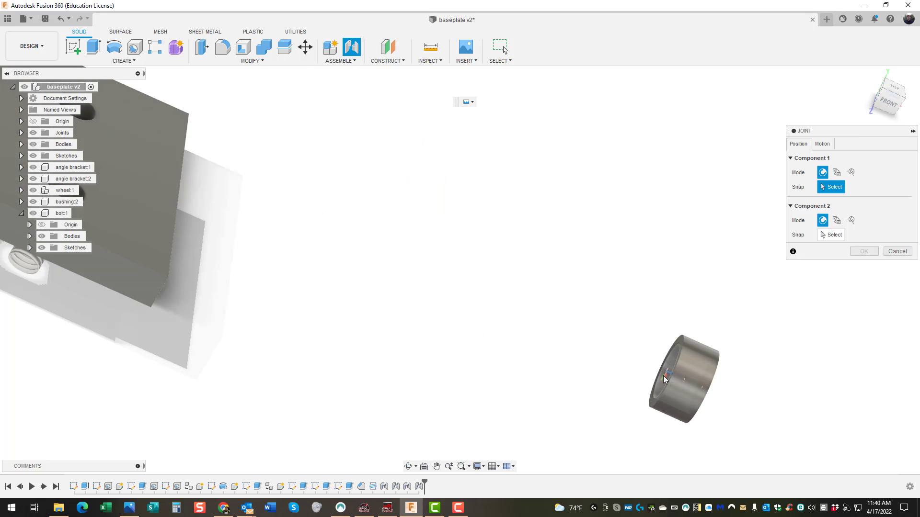
{"action": "left_click", "coordinate": [678, 353]}
{"action": "scroll", "coordinate": [483, 291], "scroll_direction": "down", "scroll_amount": 5}
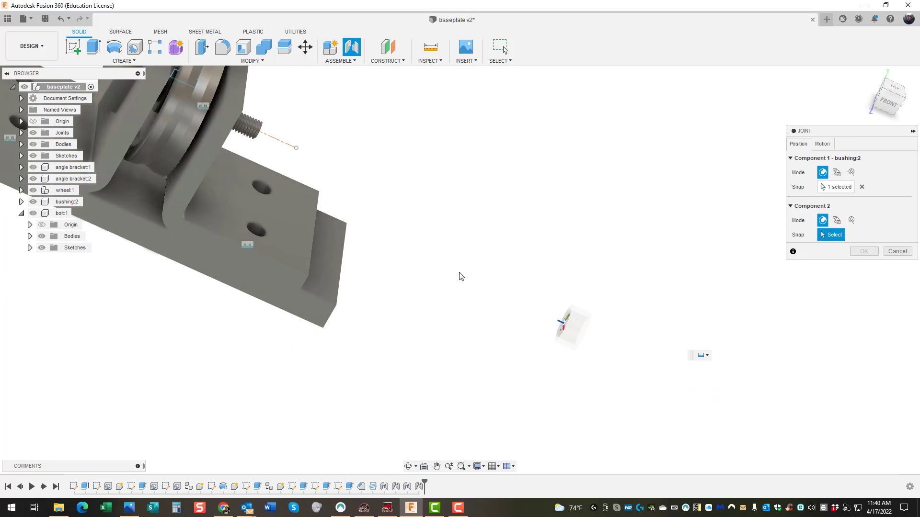
{"action": "left_click", "coordinate": [904, 101]}
{"action": "scroll", "coordinate": [350, 163], "scroll_direction": "up", "scroll_amount": 8}
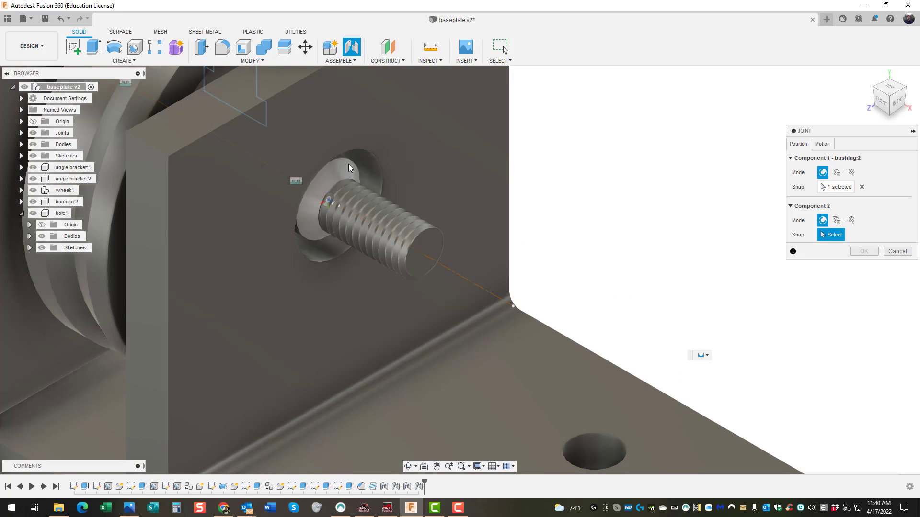
{"action": "left_click", "coordinate": [369, 151]}
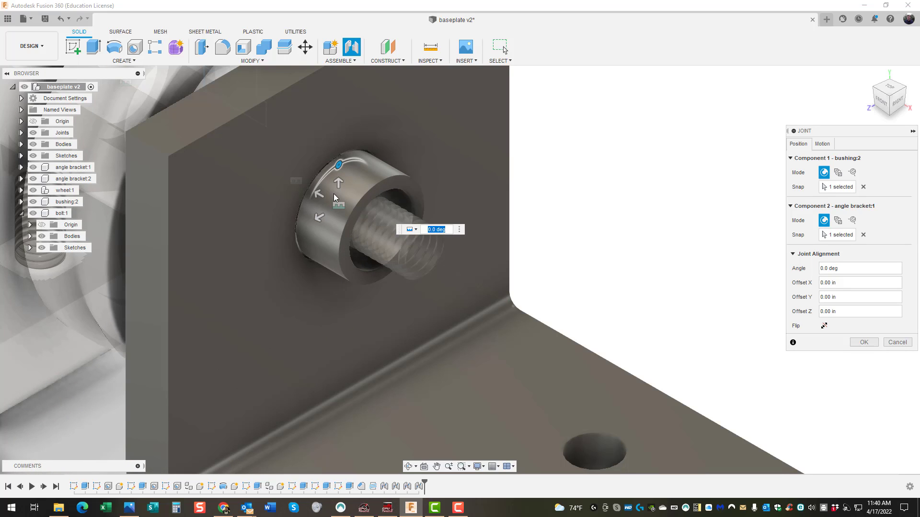
Set the bushing joint's Z offset to 0.50 in to seat it inside the bracket hole, and accept the joint
{"action": "left_click", "coordinate": [880, 103]}
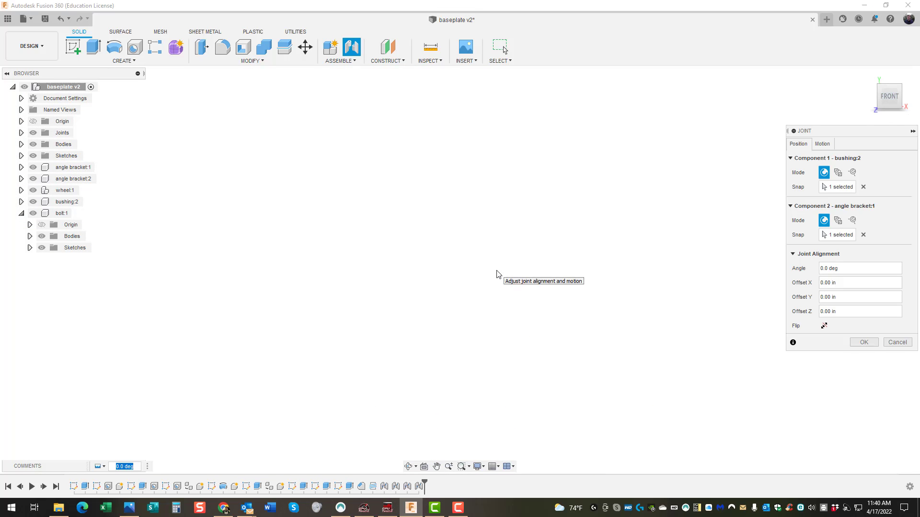
{"action": "scroll", "coordinate": [513, 319], "scroll_direction": "up", "scroll_amount": 5}
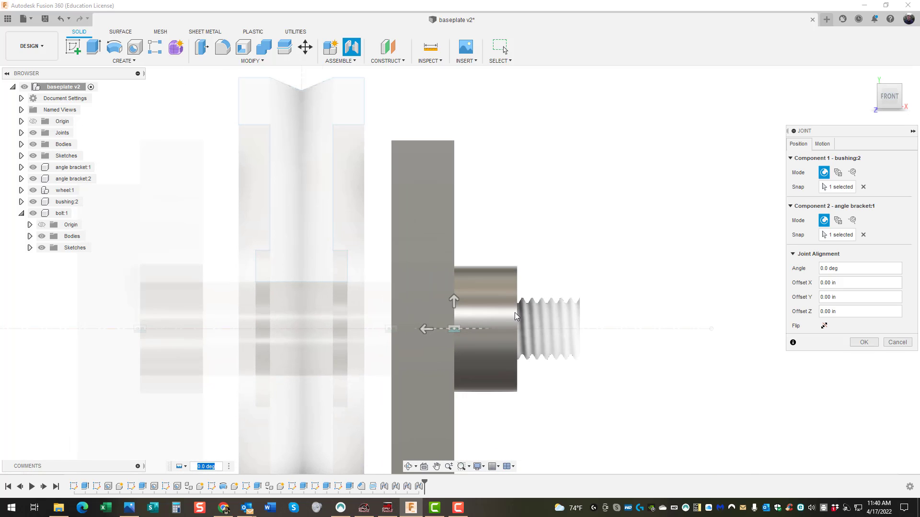
{"action": "left_click_drag", "start_coordinate": [426, 329], "coordinate": [365, 336]}
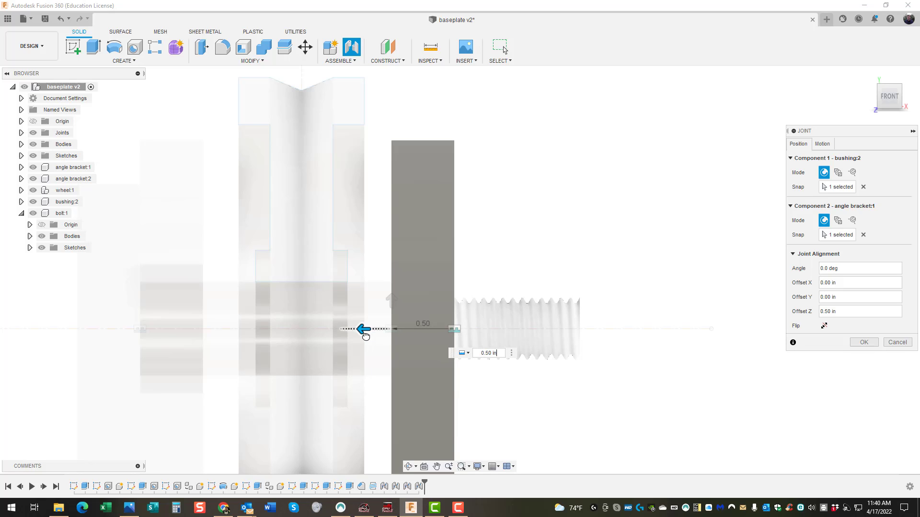
{"action": "left_click_drag", "start_coordinate": [366, 336], "coordinate": [365, 336]}
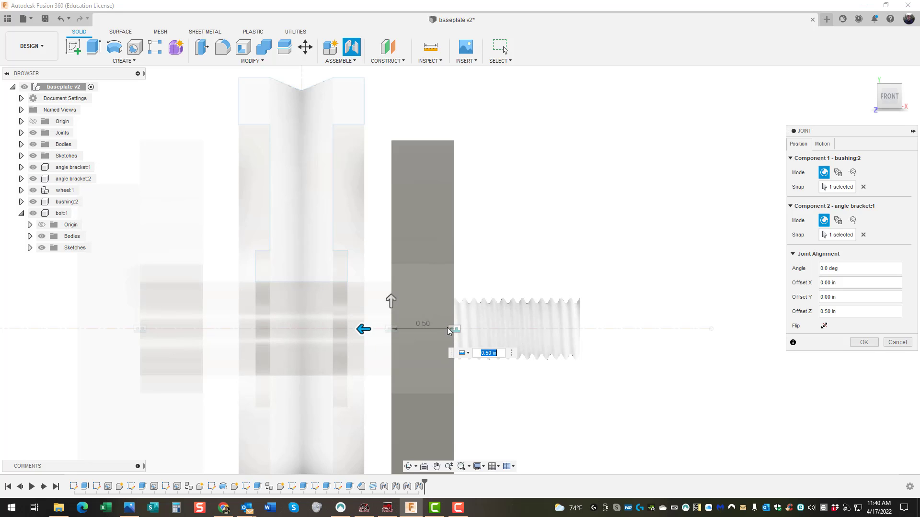
{"action": "left_click", "coordinate": [863, 343]}
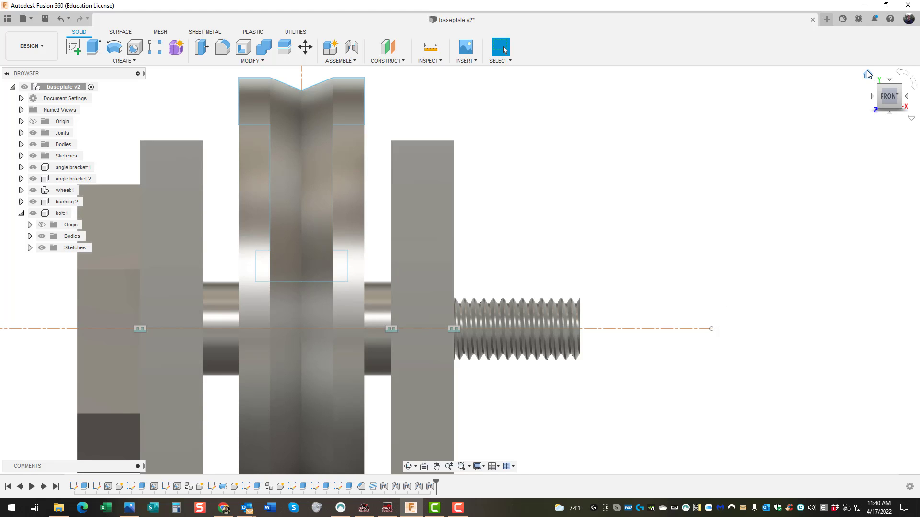
{"action": "left_click", "coordinate": [867, 73]}
{"action": "scroll", "coordinate": [542, 312], "scroll_direction": "up", "scroll_amount": 8}
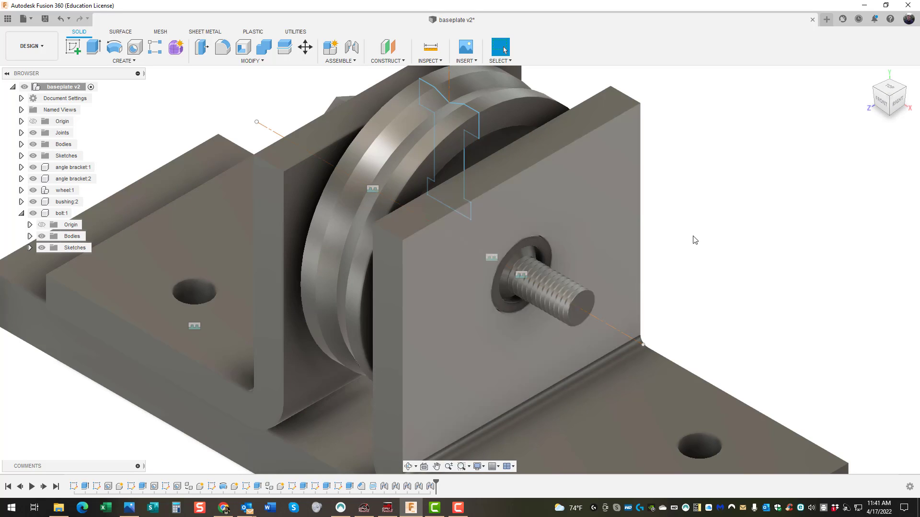
Open the McMaster-Carr component catalog, go to flange nuts and filter them by the 1/2"-13 thread size
{"action": "scroll", "coordinate": [685, 247], "scroll_direction": "down", "scroll_amount": 5}
{"action": "scroll", "coordinate": [681, 253], "scroll_direction": "down", "scroll_amount": 3}
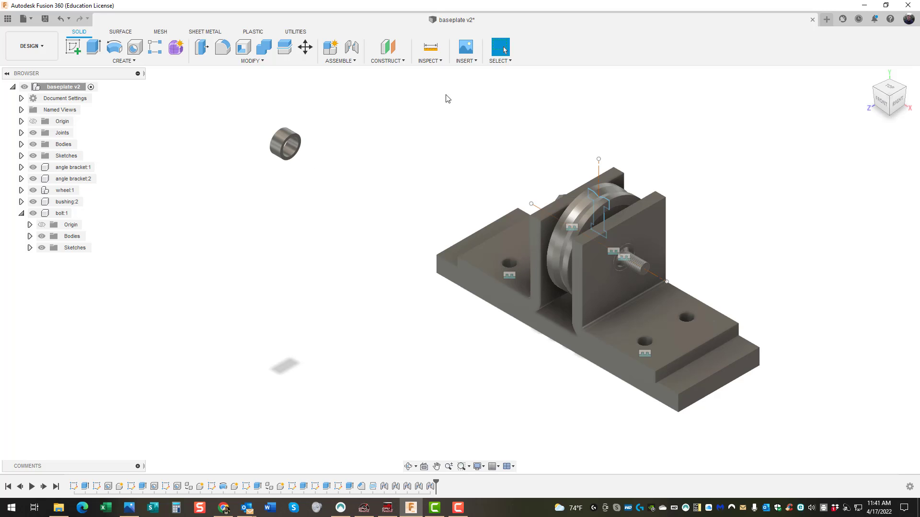
{"action": "left_click", "coordinate": [473, 62]}
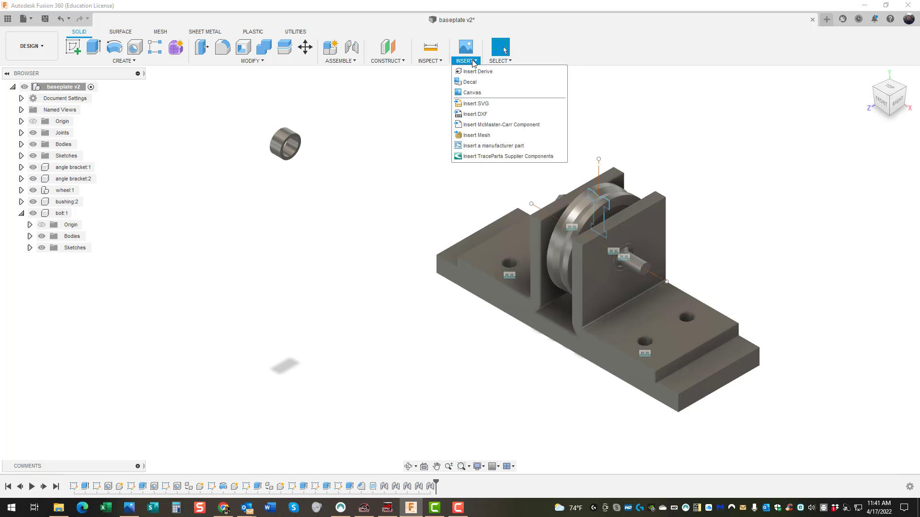
{"action": "left_click", "coordinate": [485, 127]}
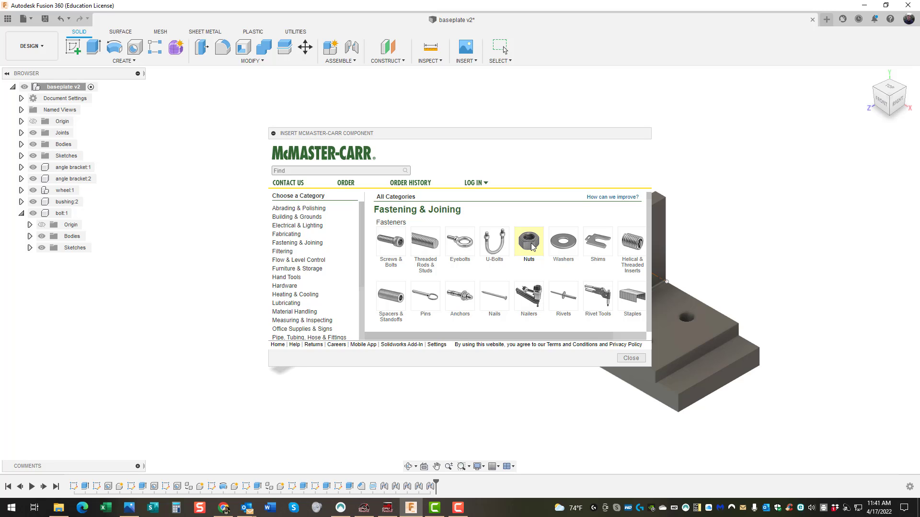
{"action": "left_click", "coordinate": [531, 243]}
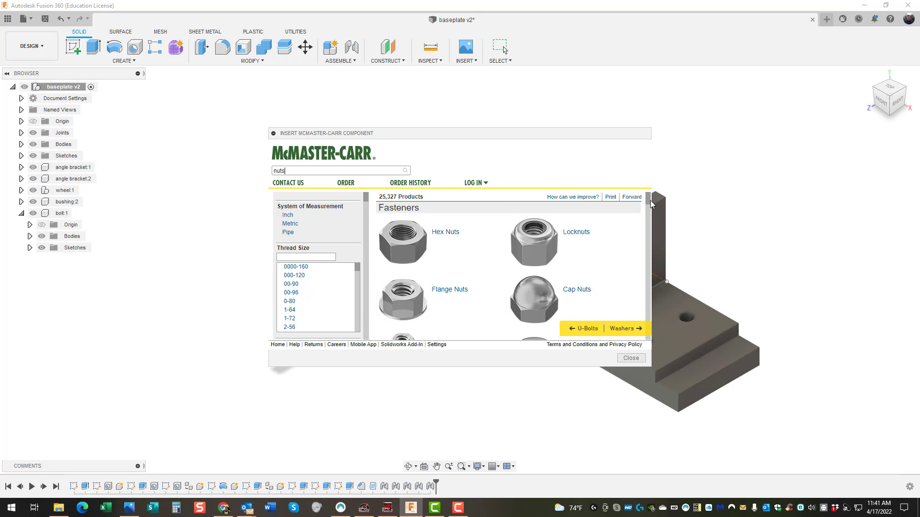
{"action": "scroll", "coordinate": [650, 202], "scroll_direction": "down", "scroll_amount": 3}
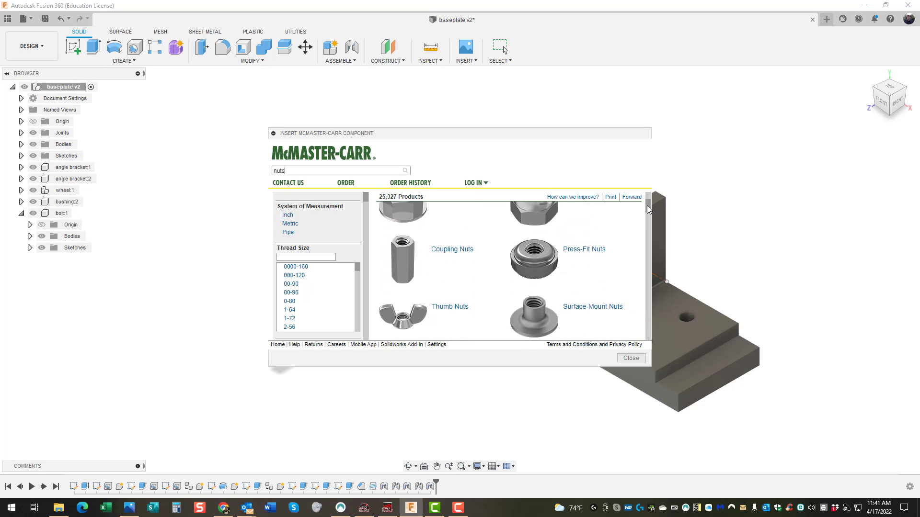
{"action": "scroll", "coordinate": [645, 214], "scroll_direction": "down", "scroll_amount": 2}
{"action": "scroll", "coordinate": [648, 207], "scroll_direction": "up", "scroll_amount": 5}
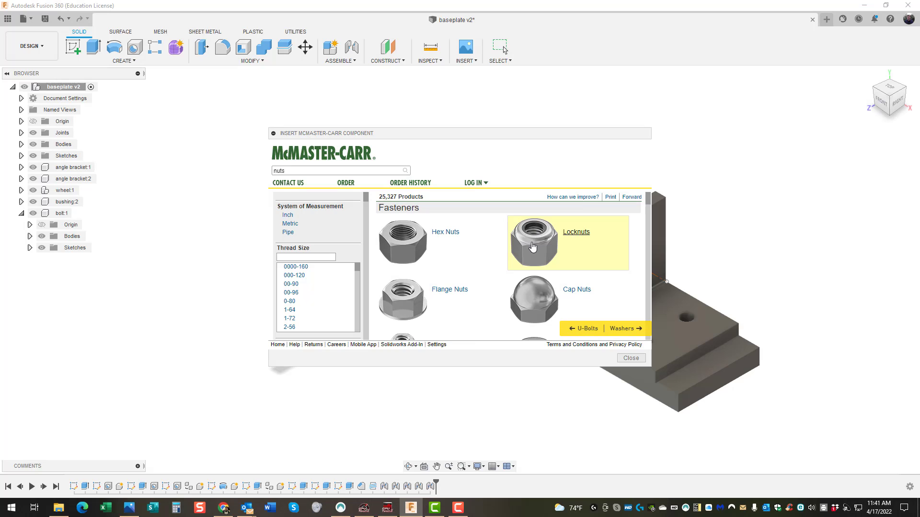
{"action": "left_click", "coordinate": [411, 299]}
{"action": "scroll", "coordinate": [319, 295], "scroll_direction": "down", "scroll_amount": 4}
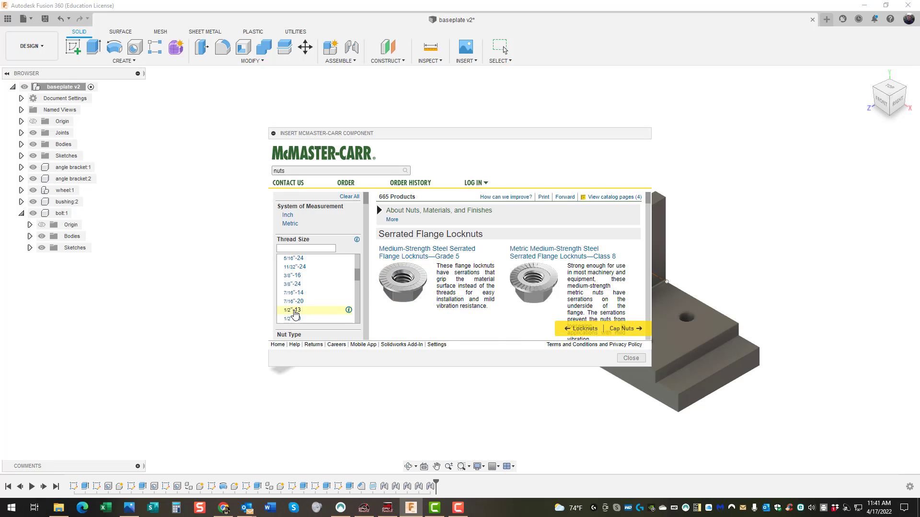
{"action": "left_click", "coordinate": [295, 312]}
Compare the strengths, materials and dimensions of the catalog's 1/2"-13 flange locknuts
{"action": "scroll", "coordinate": [494, 276], "scroll_direction": "down", "scroll_amount": 2}
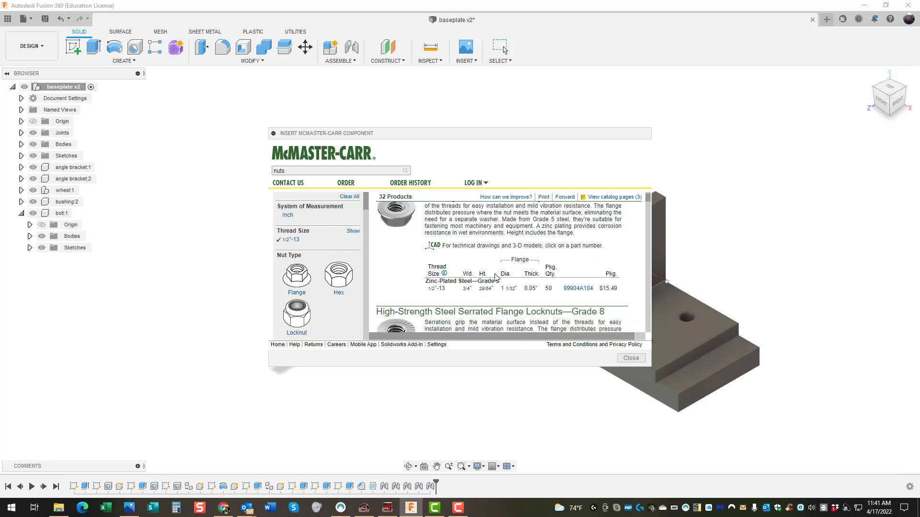
{"action": "scroll", "coordinate": [482, 266], "scroll_direction": "up", "scroll_amount": 2}
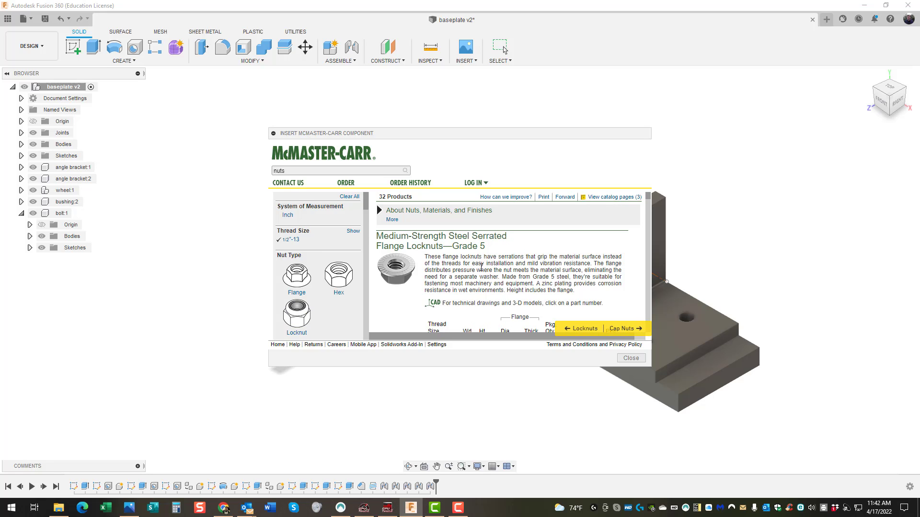
{"action": "scroll", "coordinate": [438, 263], "scroll_direction": "down", "scroll_amount": 4}
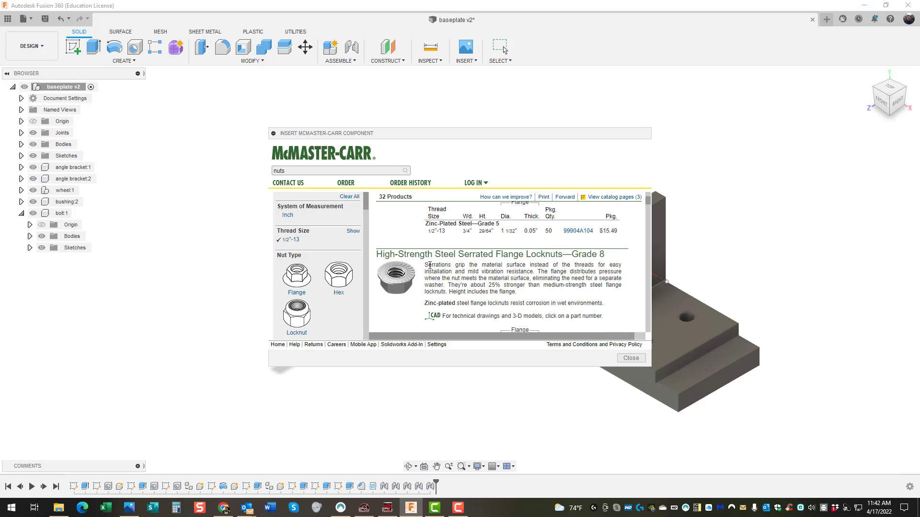
{"action": "scroll", "coordinate": [499, 267], "scroll_direction": "up", "scroll_amount": 6}
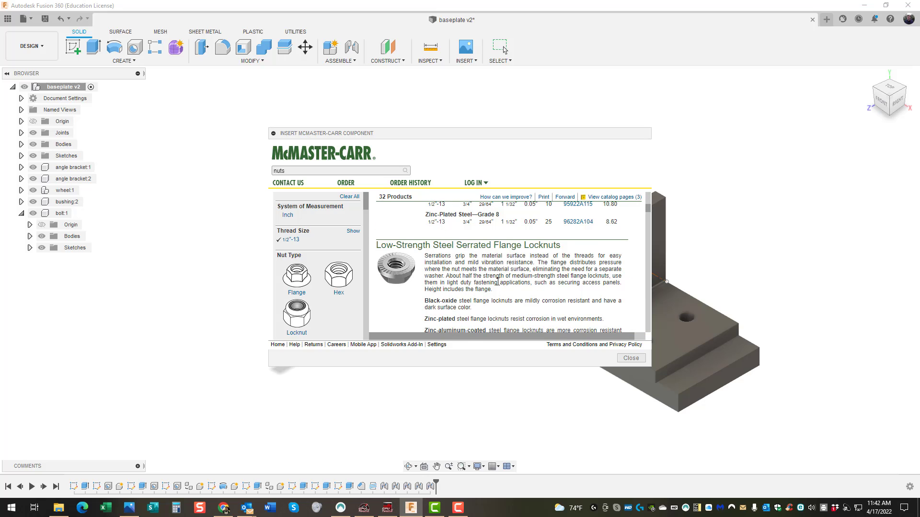
{"action": "scroll", "coordinate": [498, 282], "scroll_direction": "down", "scroll_amount": 6}
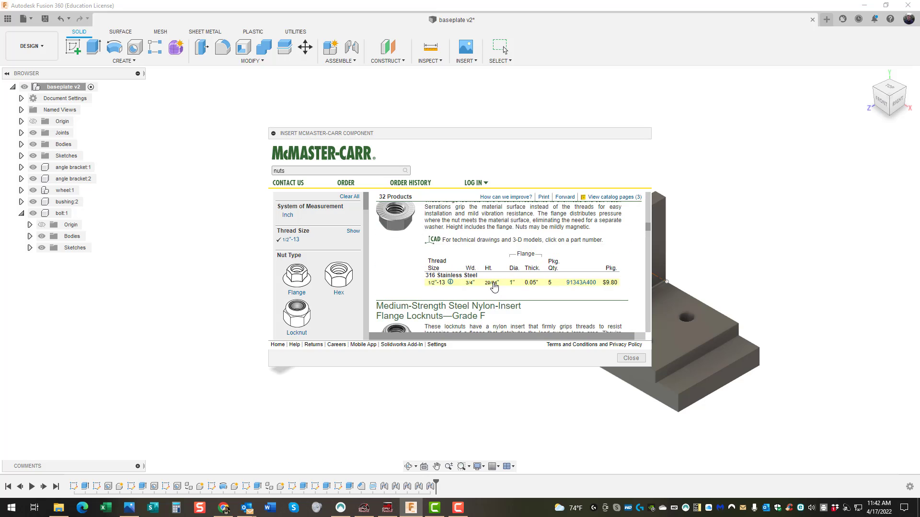
{"action": "scroll", "coordinate": [494, 286], "scroll_direction": "down", "scroll_amount": 4}
{"action": "scroll", "coordinate": [495, 286], "scroll_direction": "up", "scroll_amount": 2}
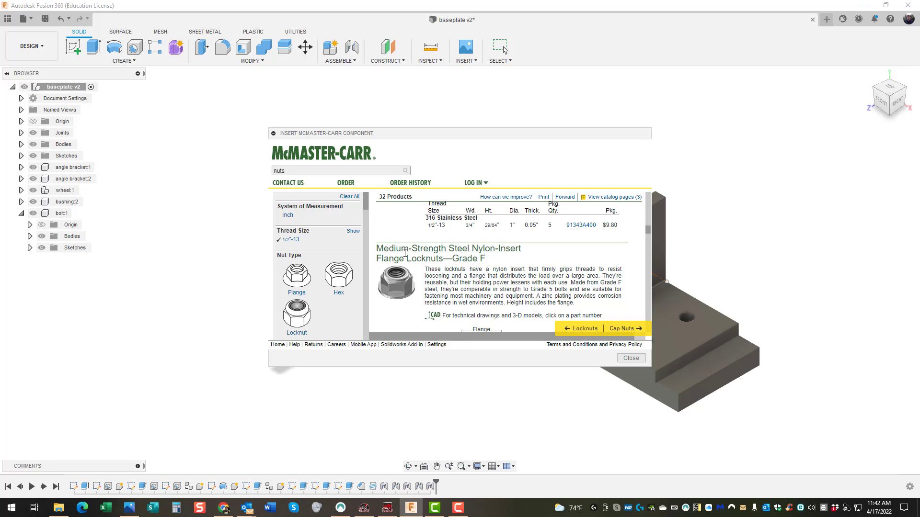
{"action": "scroll", "coordinate": [476, 267], "scroll_direction": "up", "scroll_amount": 5}
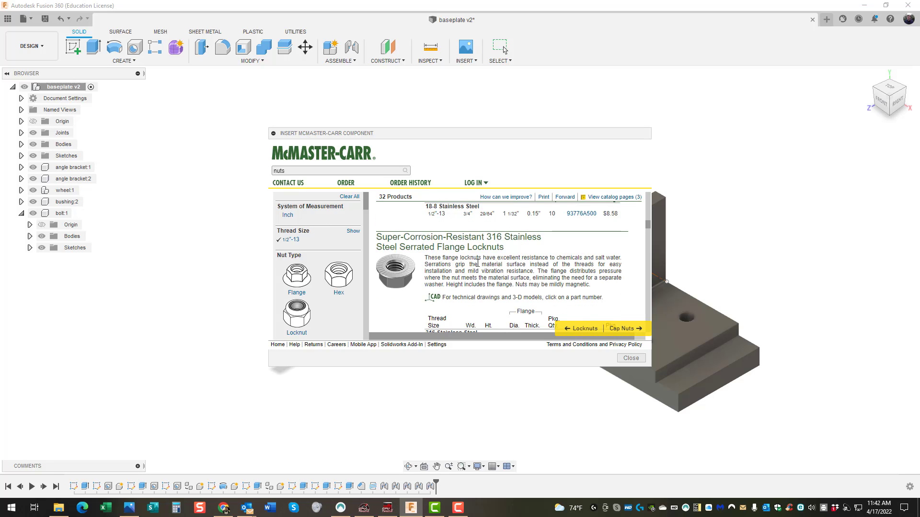
{"action": "scroll", "coordinate": [522, 288], "scroll_direction": "up", "scroll_amount": 5}
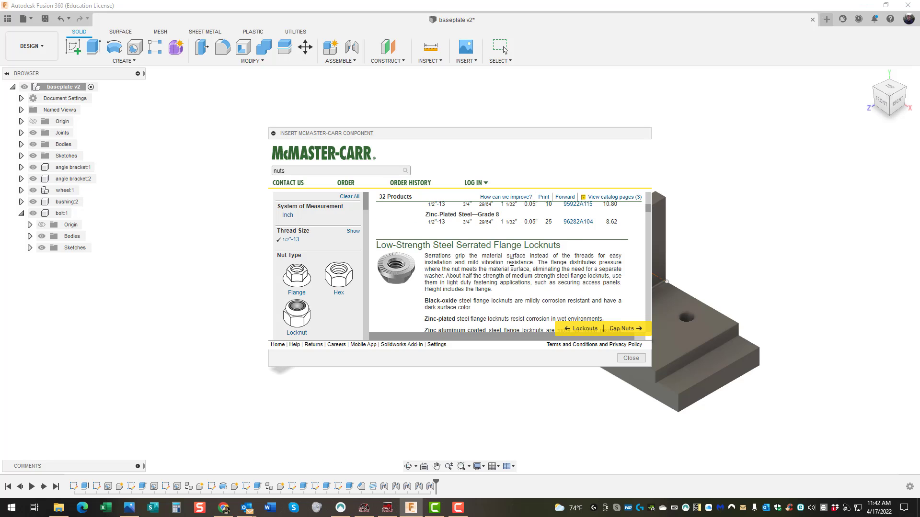
{"action": "scroll", "coordinate": [511, 263], "scroll_direction": "down", "scroll_amount": 5}
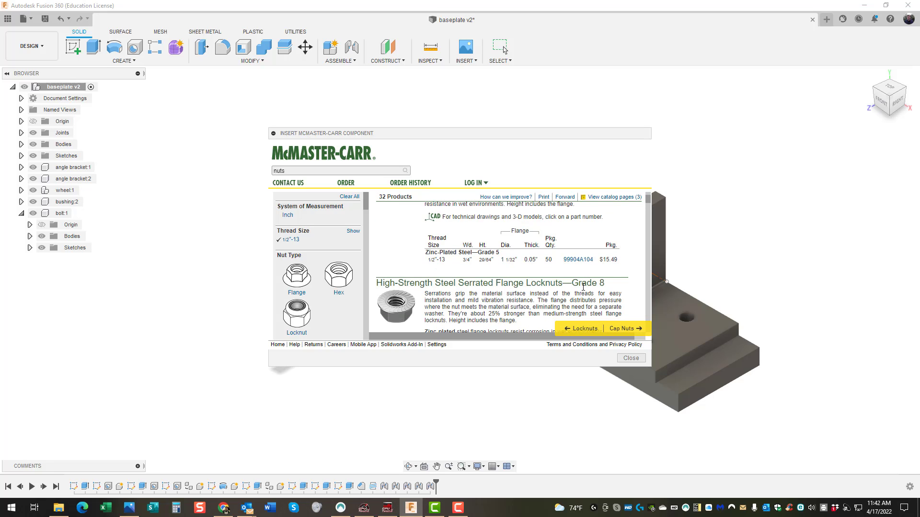
{"action": "scroll", "coordinate": [504, 301], "scroll_direction": "up", "scroll_amount": 3}
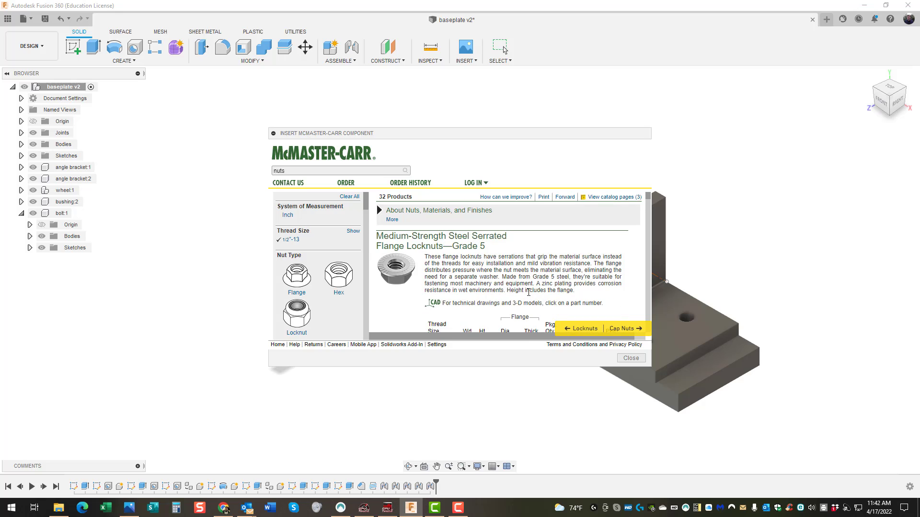
{"action": "scroll", "coordinate": [458, 254], "scroll_direction": "down", "scroll_amount": 3}
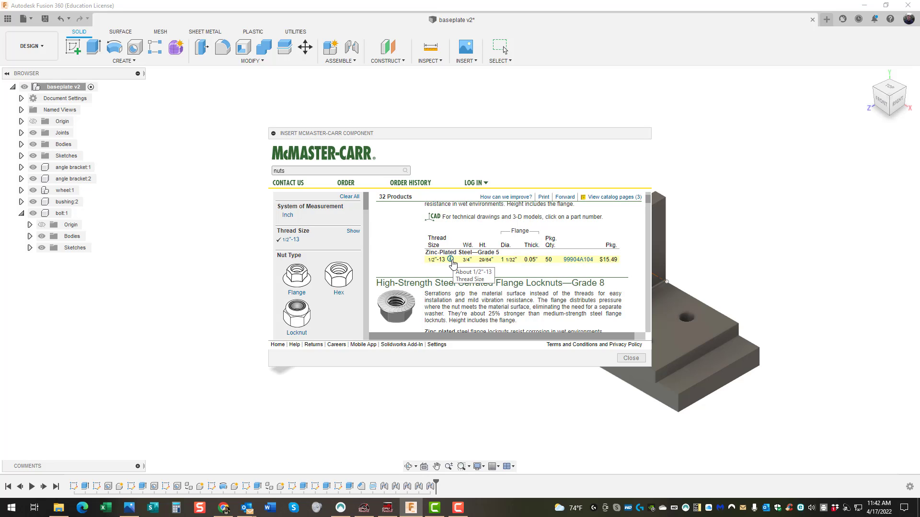
Insert the medium-strength serrated flange locknut 99904A104 as a 3-D STEP model and move it 2.00 in along Z, clear of the baseplate
{"action": "left_click", "coordinate": [578, 259]}
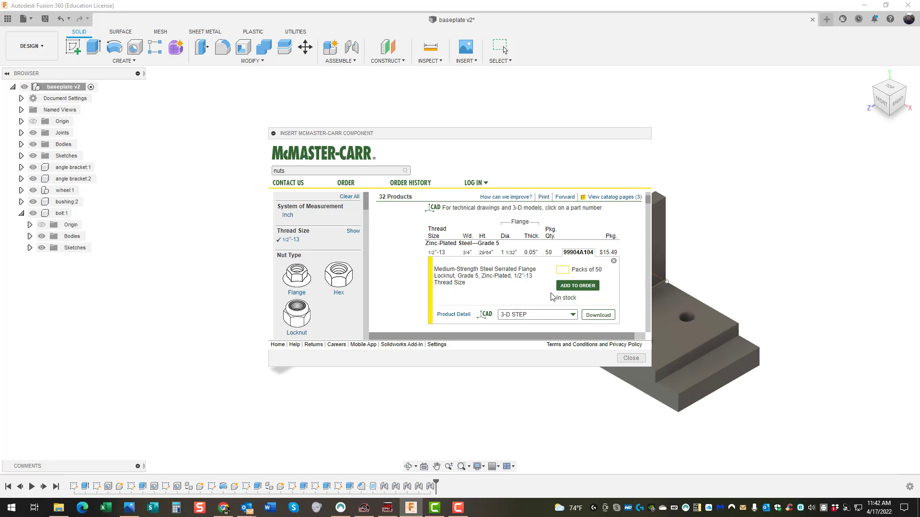
{"action": "scroll", "coordinate": [530, 309], "scroll_direction": "down", "scroll_amount": 2}
{"action": "left_click", "coordinate": [544, 262]}
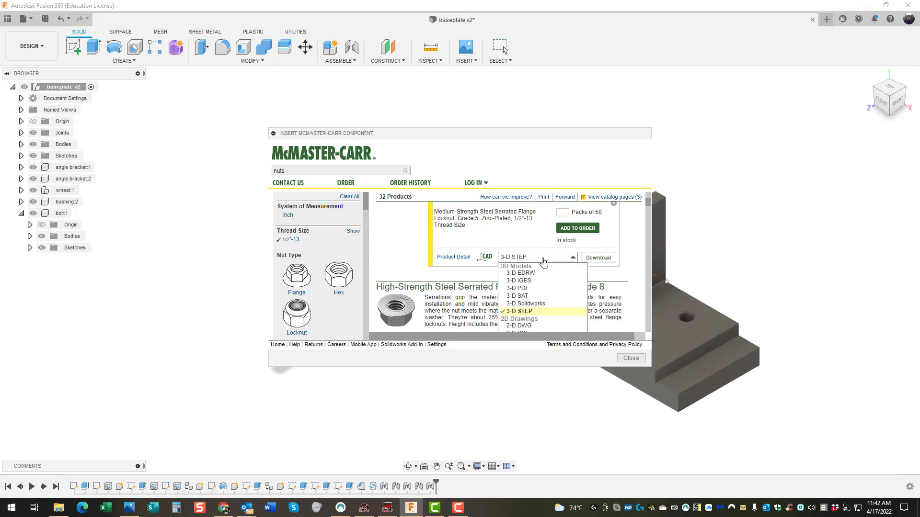
{"action": "left_click", "coordinate": [527, 311]}
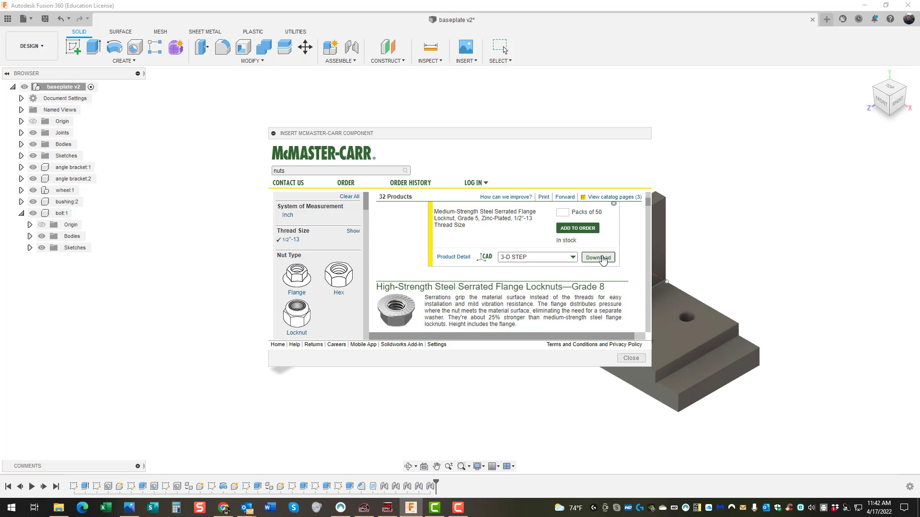
{"action": "left_click", "coordinate": [600, 257]}
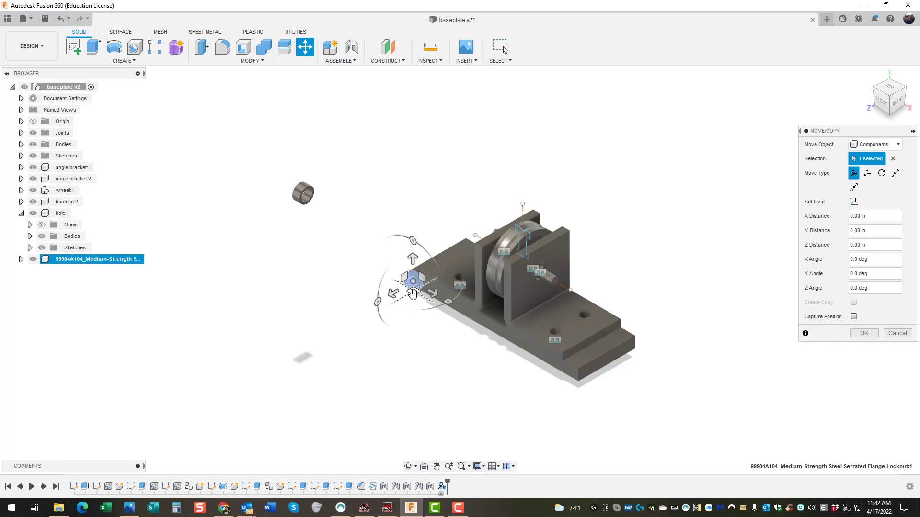
{"action": "left_click_drag", "start_coordinate": [432, 294], "coordinate": [483, 374]}
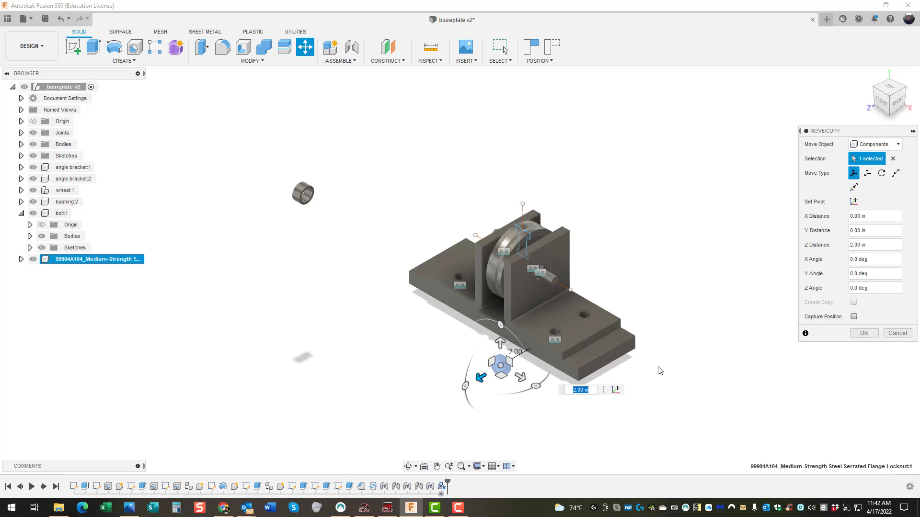
{"action": "left_click", "coordinate": [864, 333]}
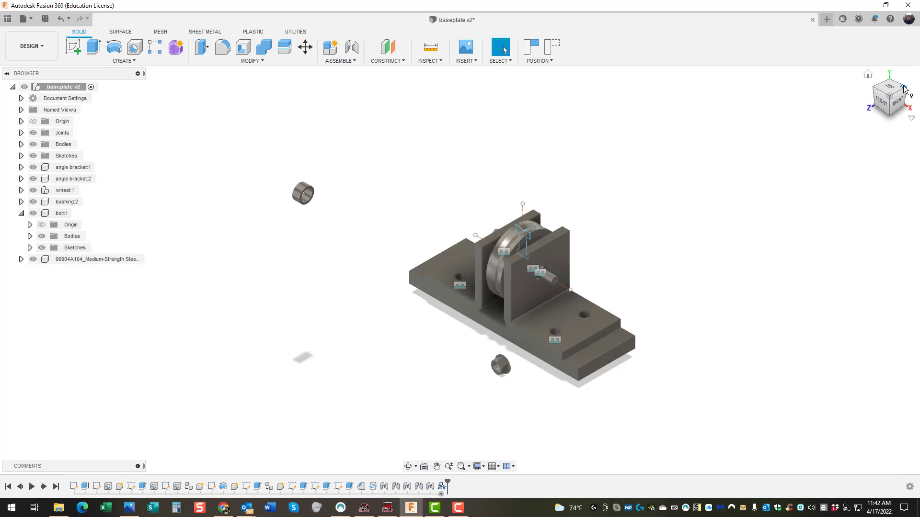
{"action": "left_click", "coordinate": [908, 111]}
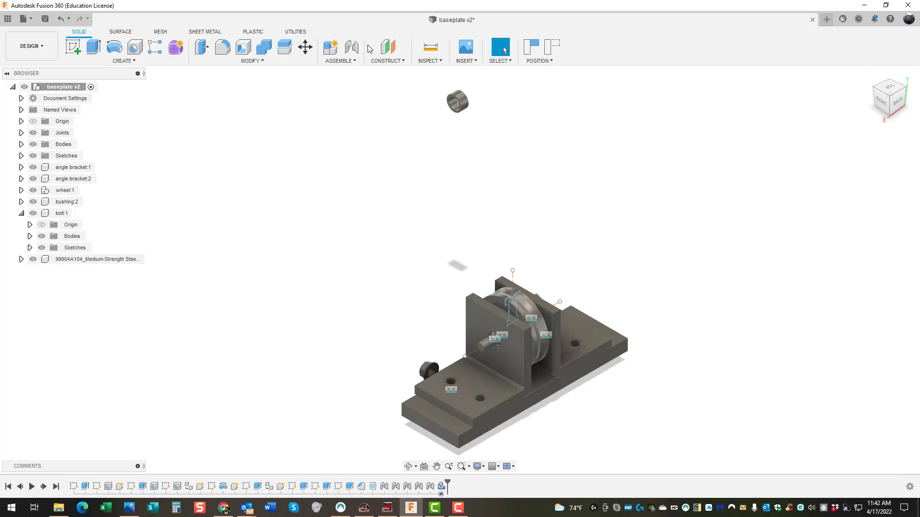
{"action": "left_click", "coordinate": [352, 48]}
{"action": "scroll", "coordinate": [427, 367], "scroll_direction": "up", "scroll_amount": 10}
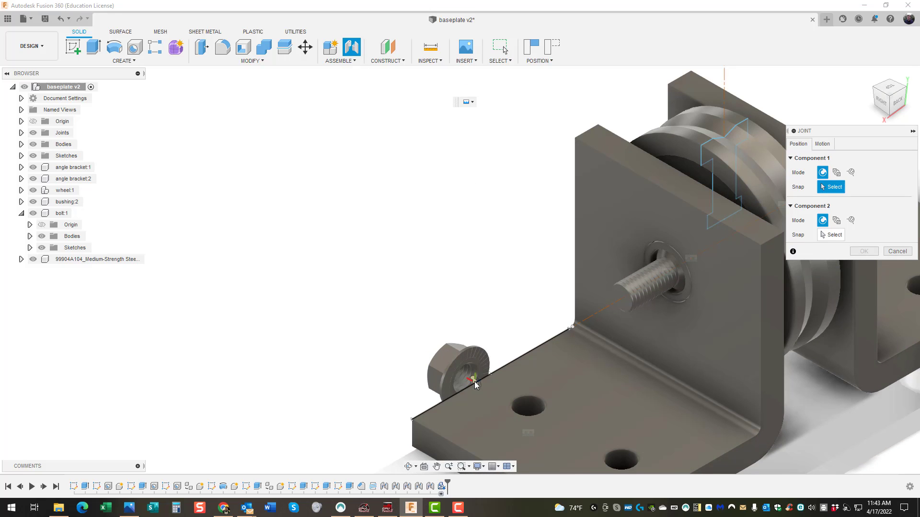
{"action": "left_click", "coordinate": [479, 382]}
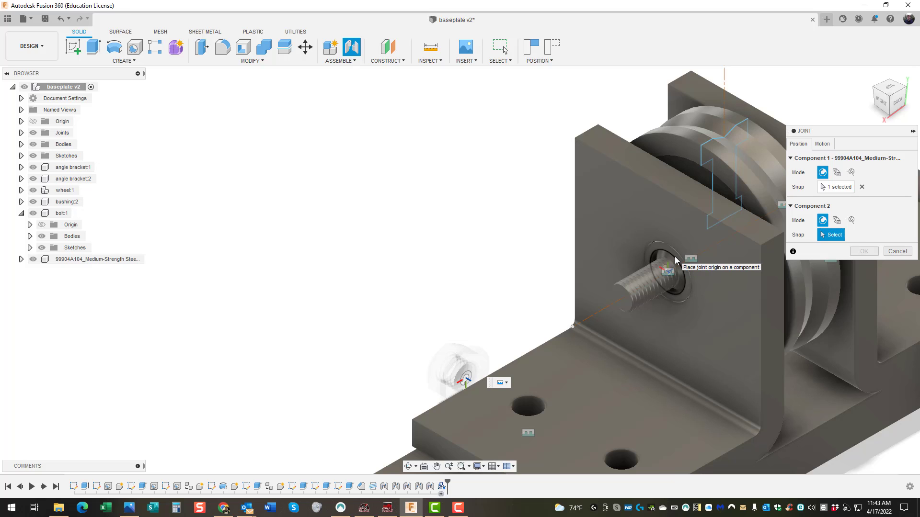
{"action": "left_click", "coordinate": [674, 258]}
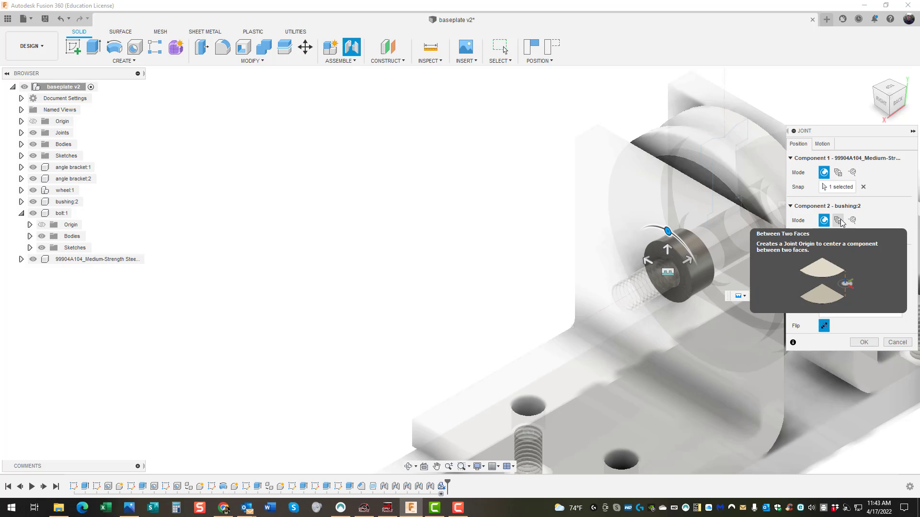
{"action": "left_click", "coordinate": [838, 221]}
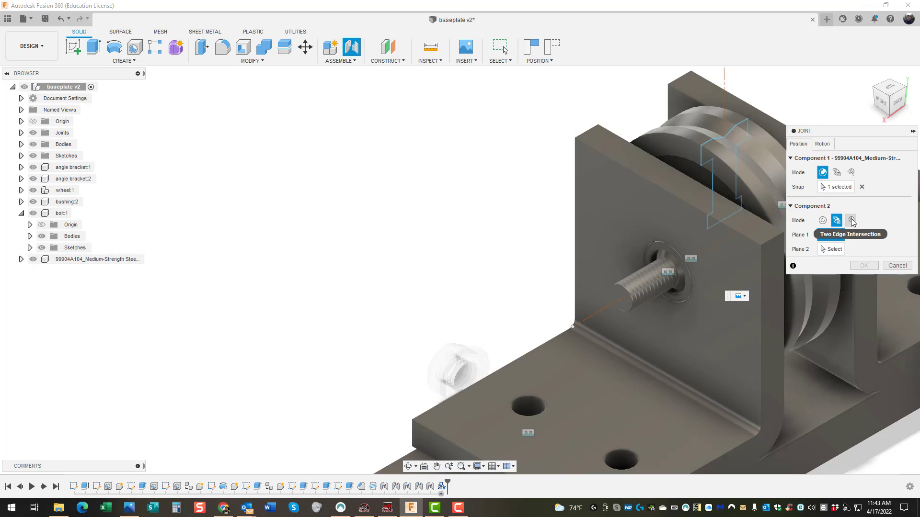
{"action": "left_click", "coordinate": [851, 221]}
{"action": "left_click", "coordinate": [823, 220]}
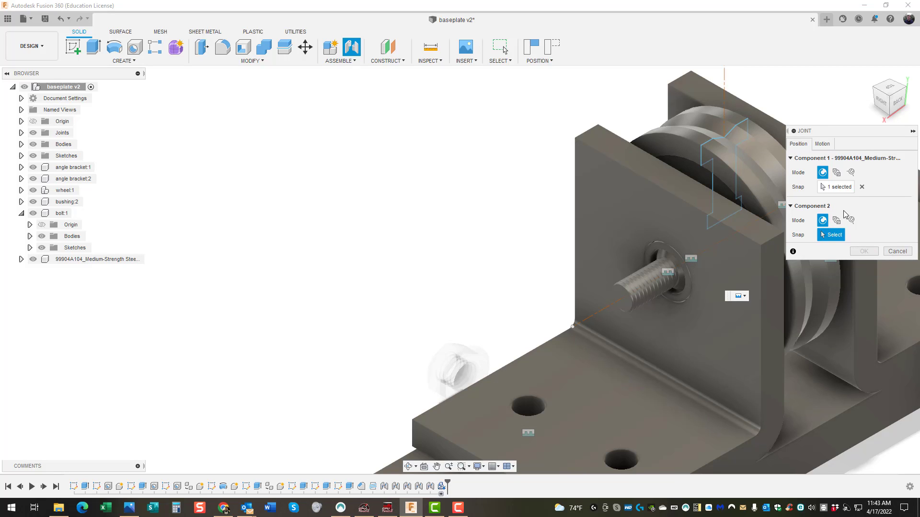
{"action": "left_click", "coordinate": [837, 174]}
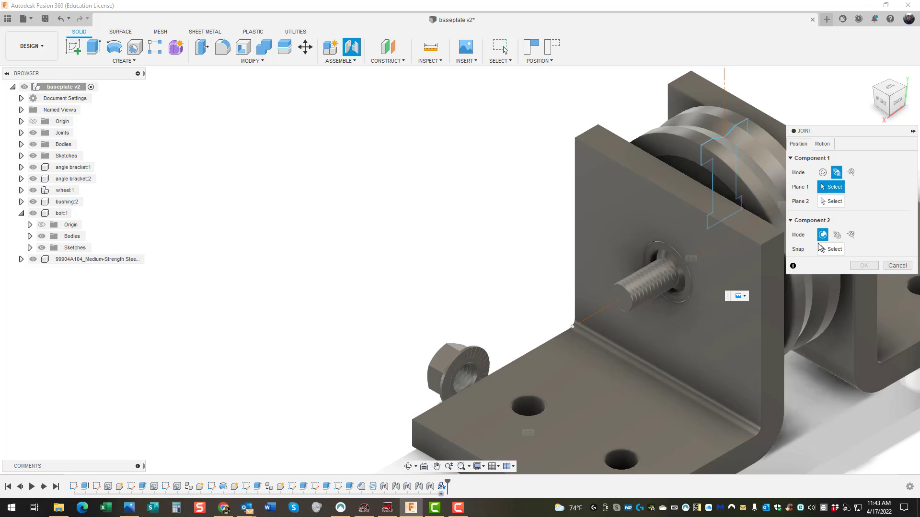
{"action": "left_click", "coordinate": [836, 236]}
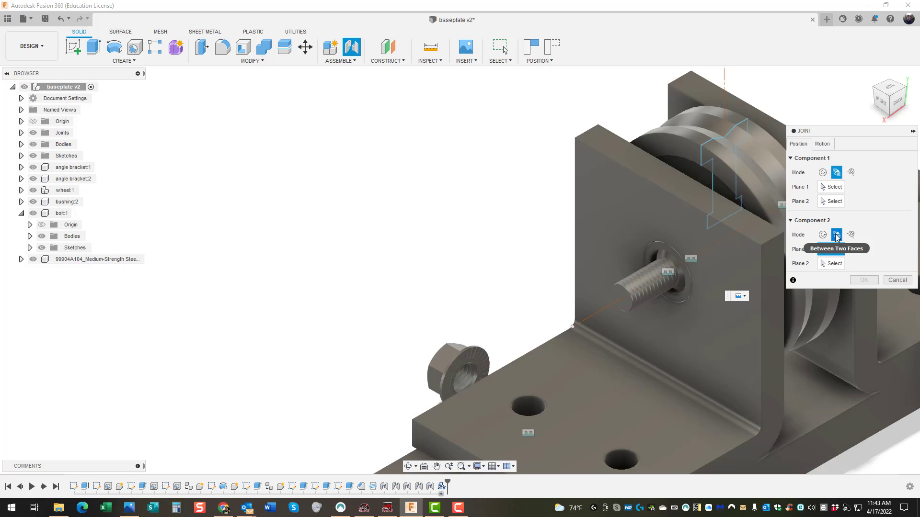
{"action": "left_click", "coordinate": [904, 284]}
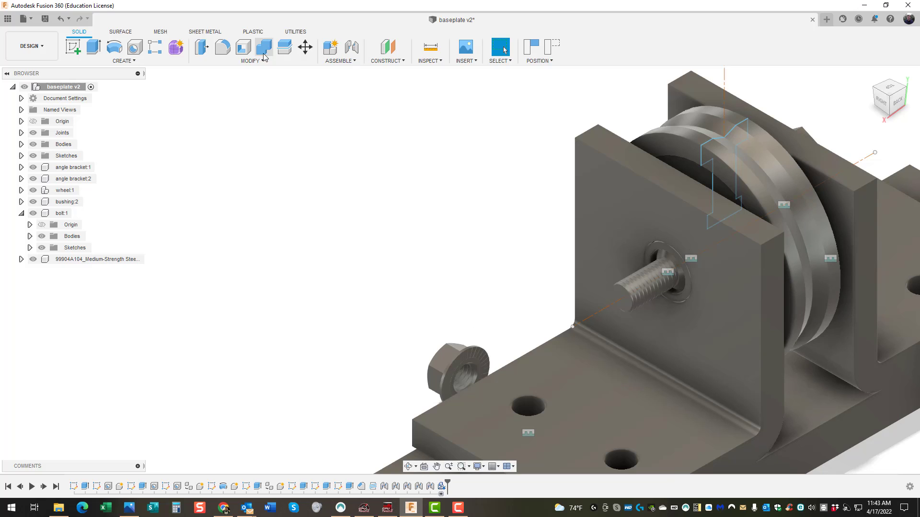
Join the flange face of the locknut to the outer end of bushing:2 around the bolt, flipping the nut to face outward
{"action": "left_click", "coordinate": [352, 46]}
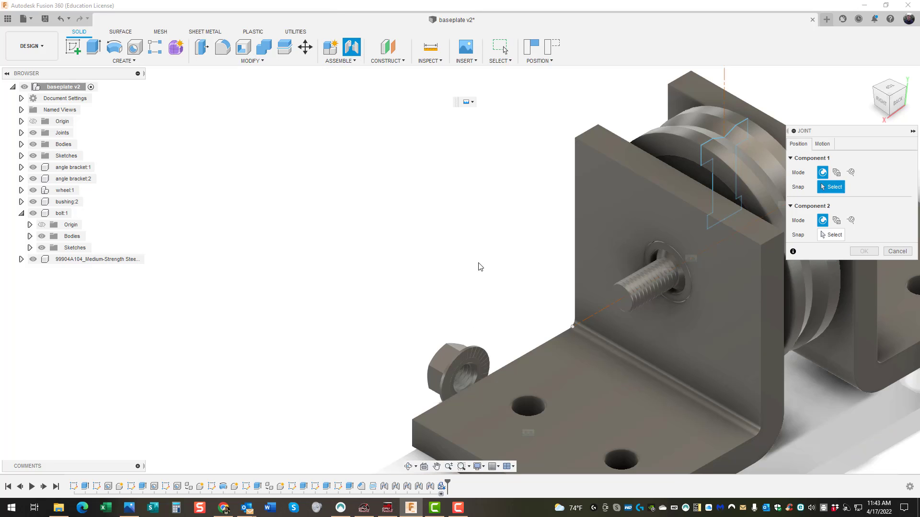
{"action": "left_click", "coordinate": [479, 369]}
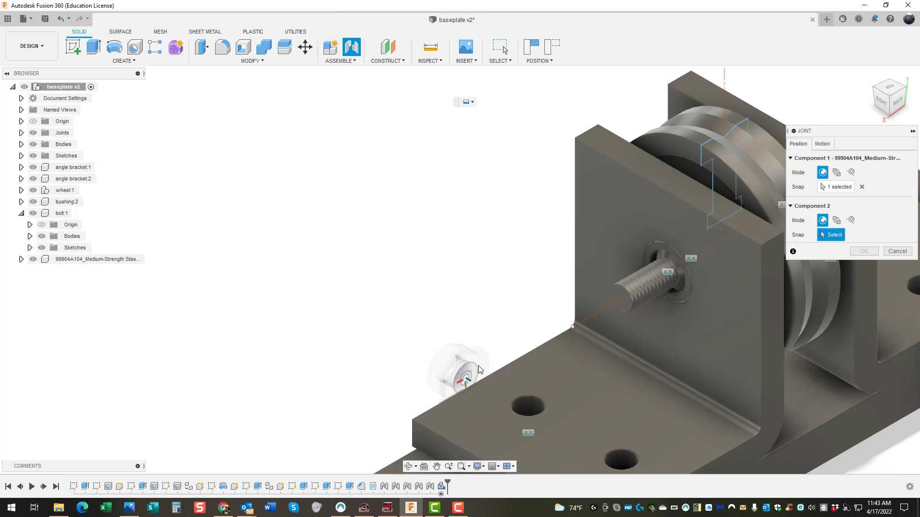
{"action": "left_click", "coordinate": [681, 272]}
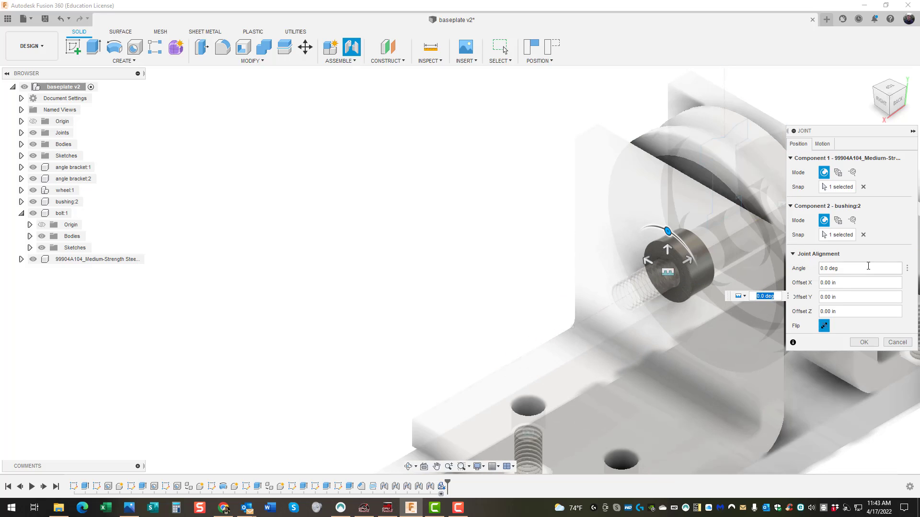
{"action": "left_click", "coordinate": [824, 326]}
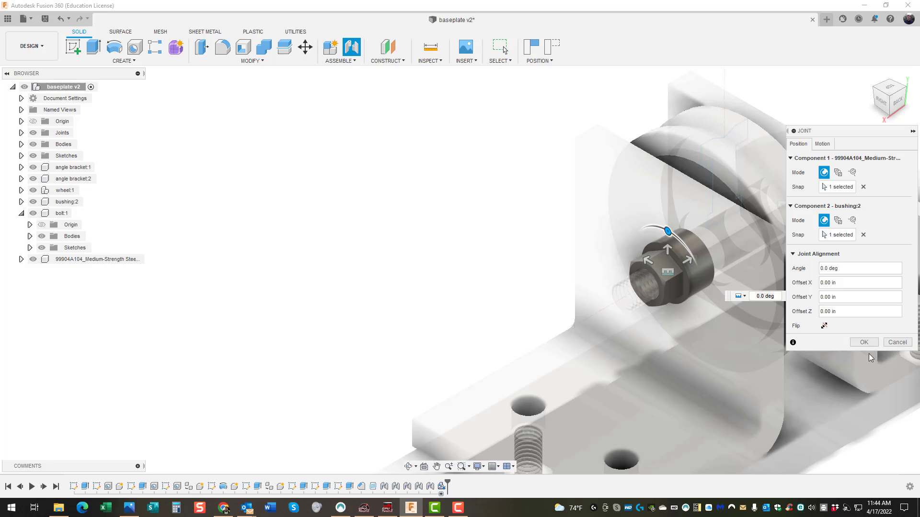
{"action": "left_click", "coordinate": [863, 341]}
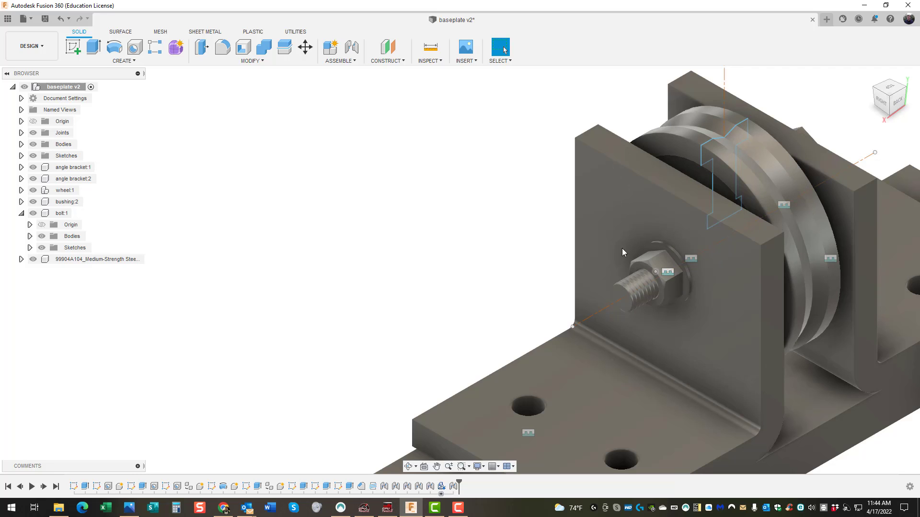
{"action": "left_click", "coordinate": [880, 91]}
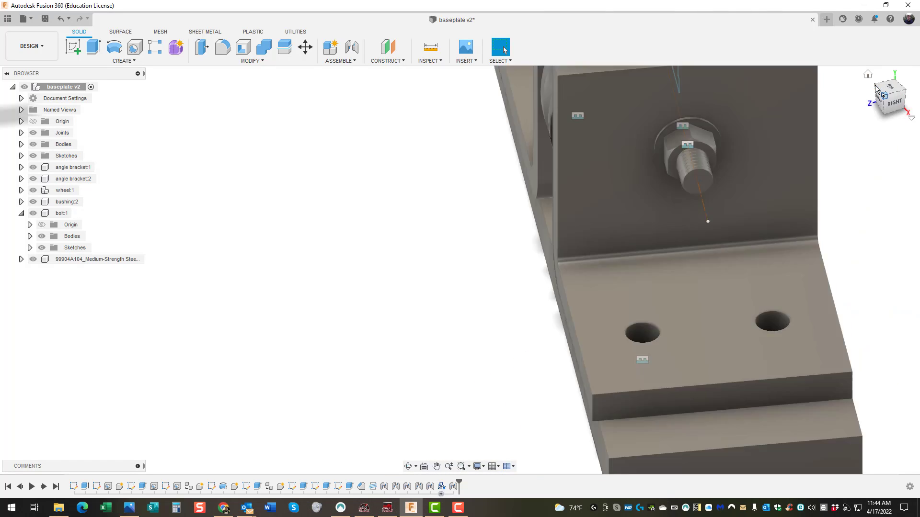
{"action": "scroll", "coordinate": [562, 241], "scroll_direction": "down", "scroll_amount": 2}
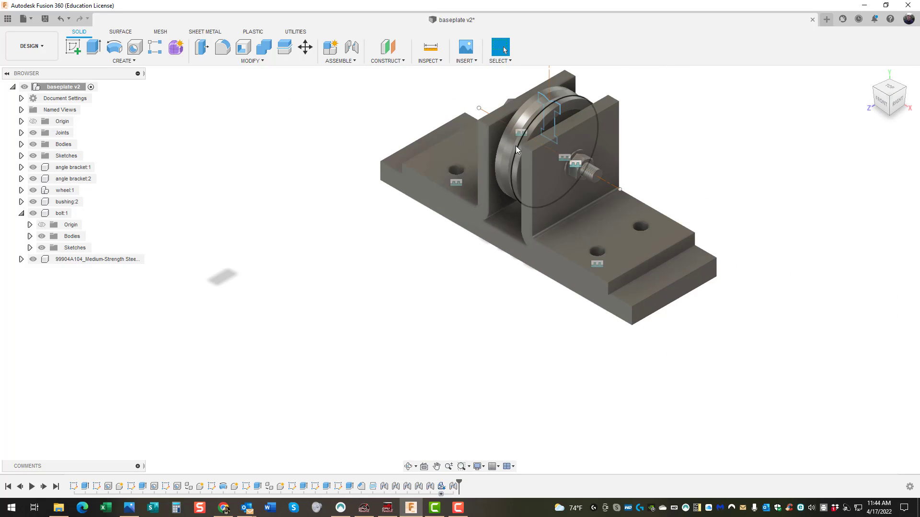
{"action": "scroll", "coordinate": [511, 228], "scroll_direction": "down", "scroll_amount": 2}
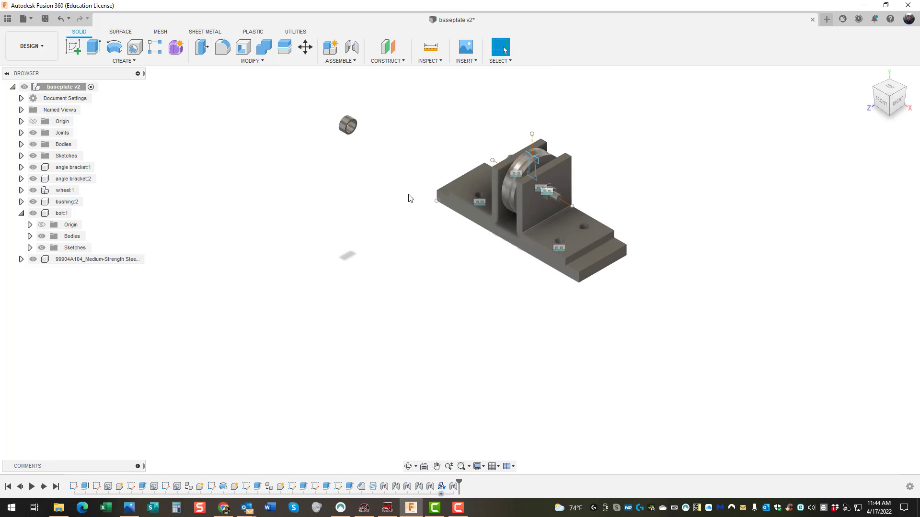
{"action": "scroll", "coordinate": [496, 201], "scroll_direction": "up", "scroll_amount": 4}
{"action": "scroll", "coordinate": [497, 201], "scroll_direction": "down", "scroll_amount": 3}
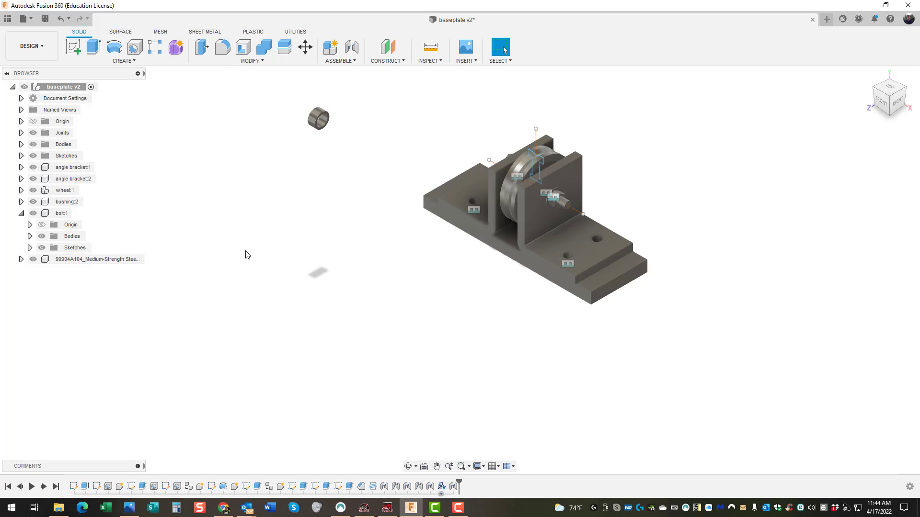
Save the design as a new version with the description "assemble"
{"action": "left_click", "coordinate": [45, 19]}
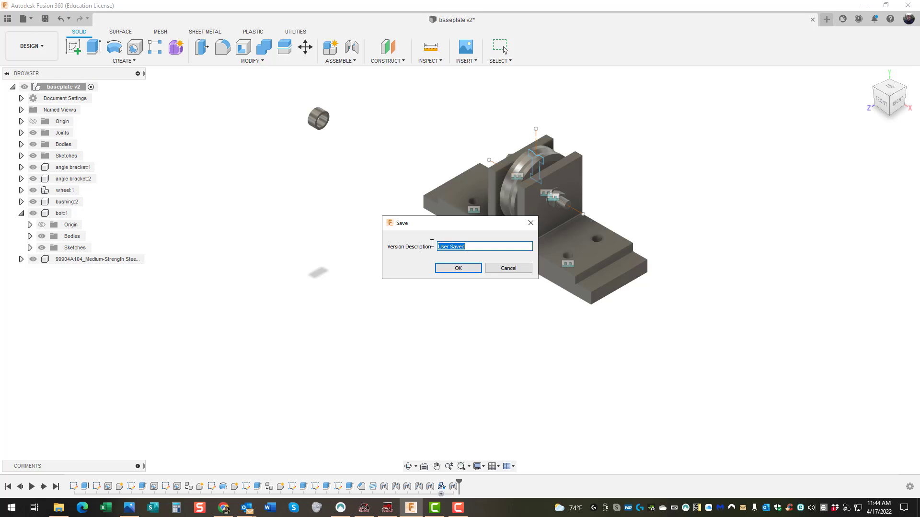
{"action": "type", "text": "assemble"}
{"action": "key", "text": "Return"}
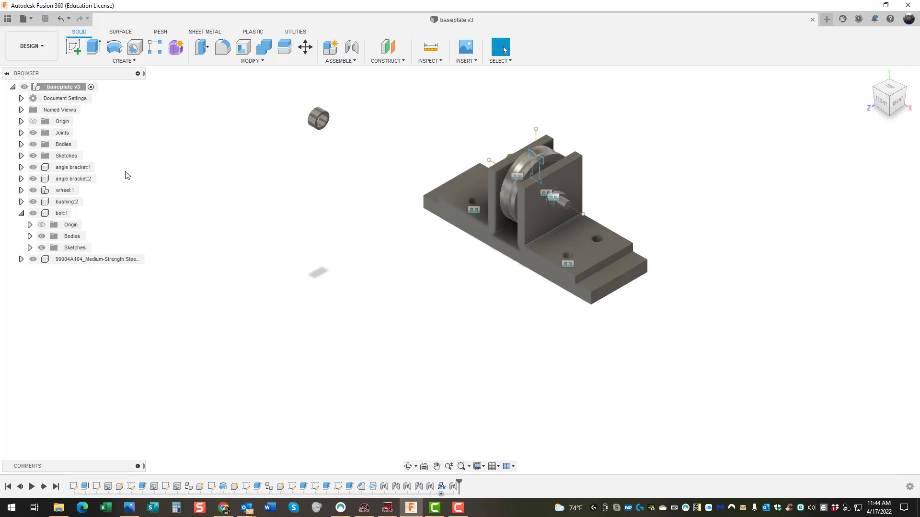
Switch to the Animation workspace, start Transform Components and turn the view to a close-up of the locknut end of the bolt
{"action": "left_click", "coordinate": [43, 48]}
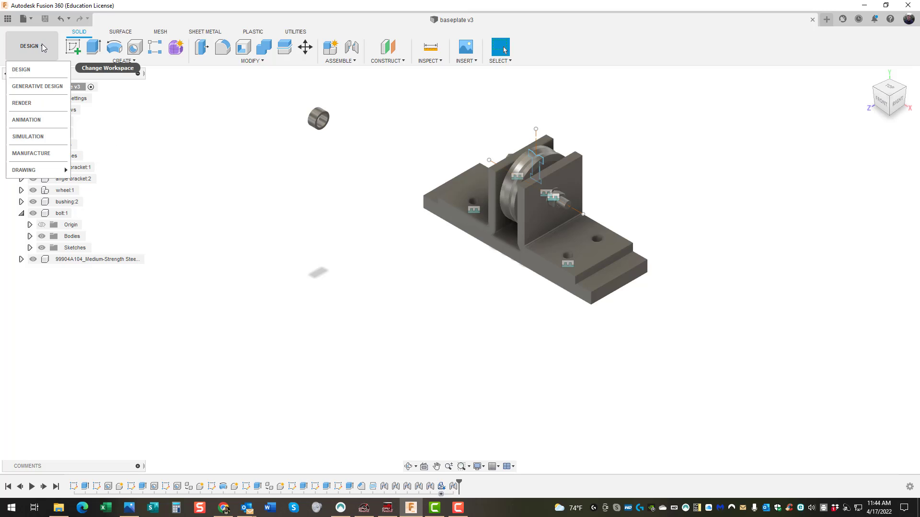
{"action": "left_click", "coordinate": [34, 119]}
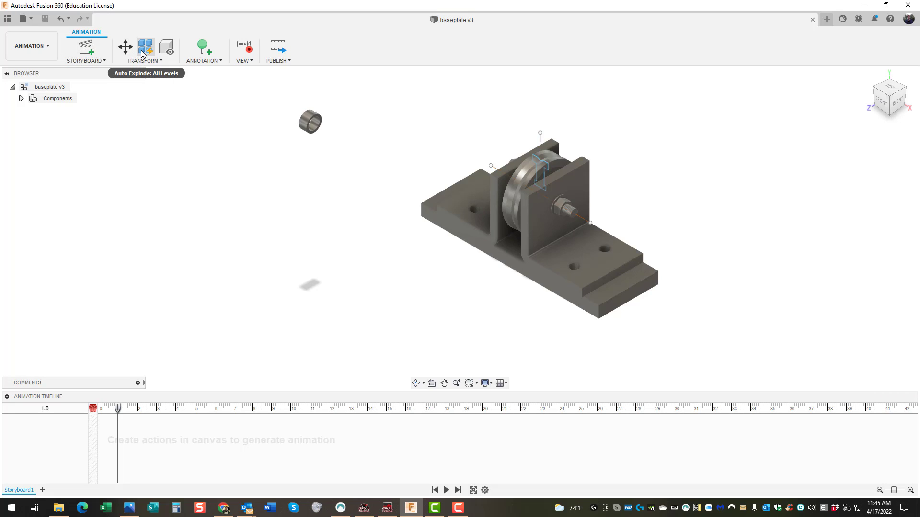
{"action": "left_click", "coordinate": [125, 48]}
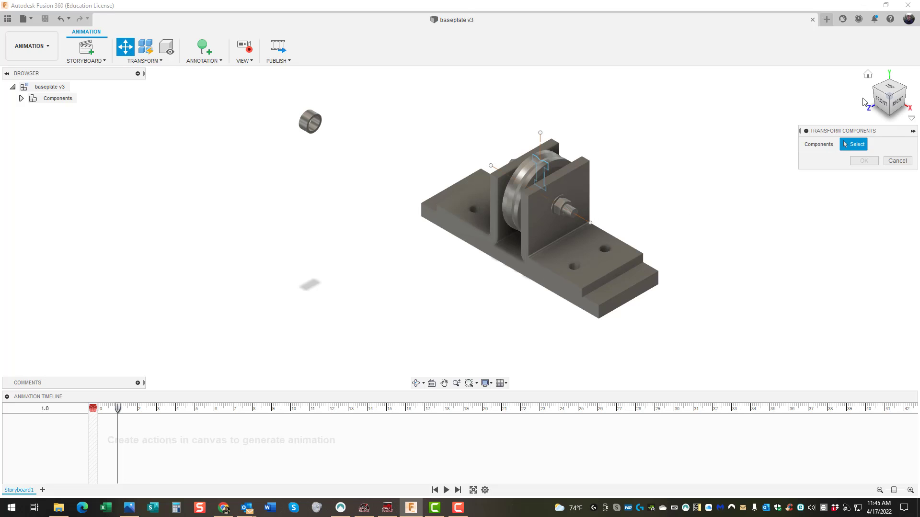
{"action": "left_click", "coordinate": [877, 90]}
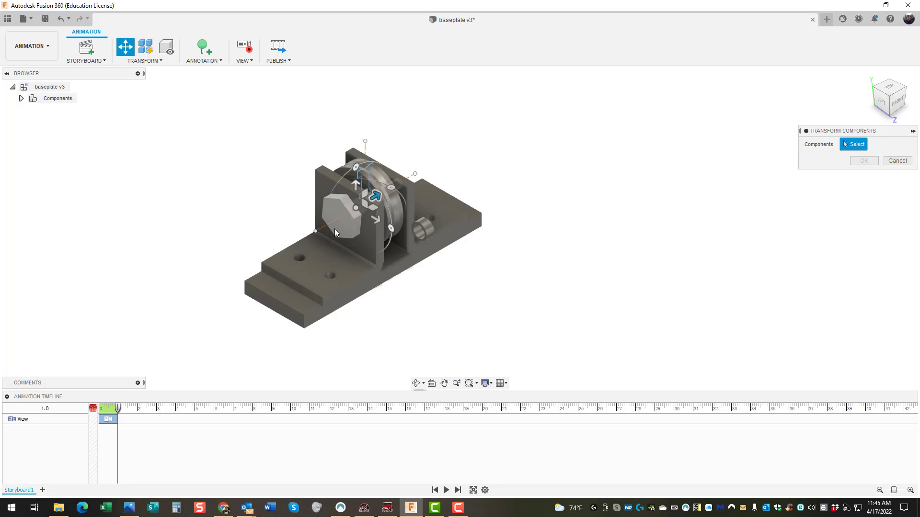
{"action": "left_click", "coordinate": [893, 84]}
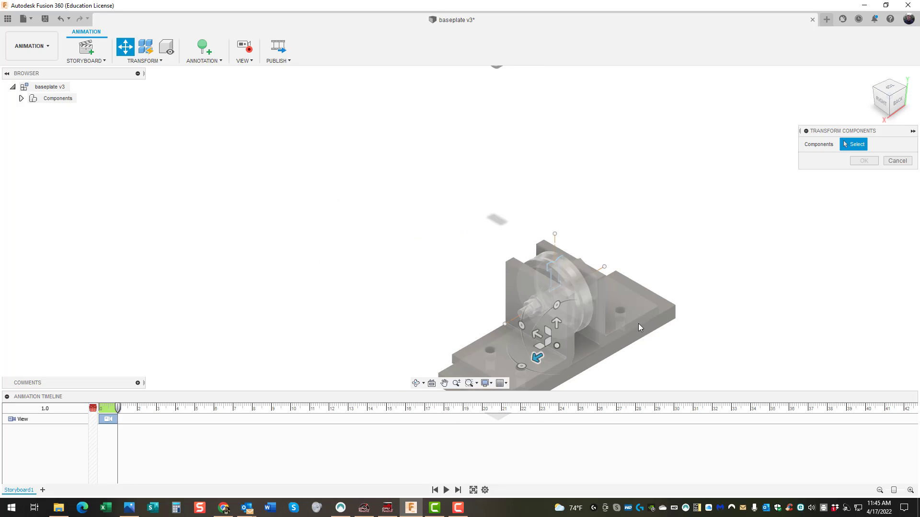
{"action": "scroll", "coordinate": [536, 309], "scroll_direction": "up", "scroll_amount": 5}
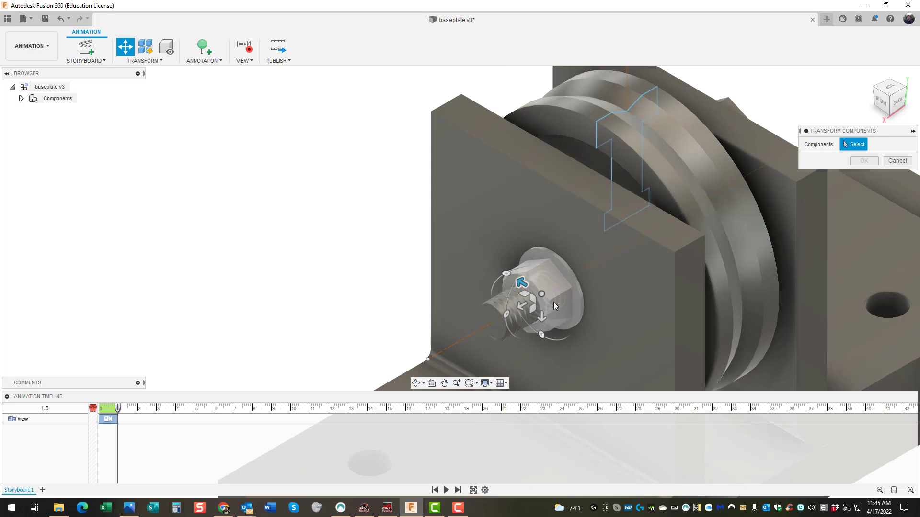
Move the 99904A104 locknut 12.00 in along Z, off the end of the bolt, at the 1.0-second mark
{"action": "left_click", "coordinate": [21, 99]}
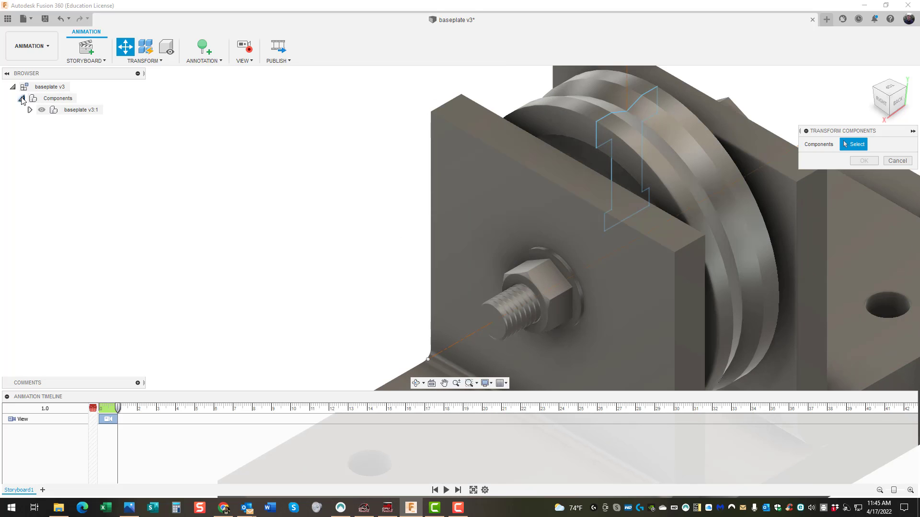
{"action": "left_click", "coordinate": [30, 110]}
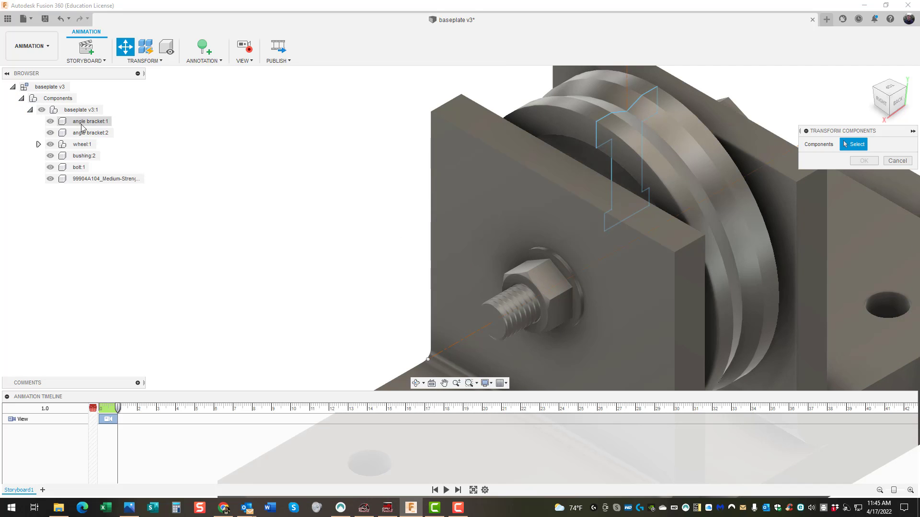
{"action": "left_click", "coordinate": [88, 180]}
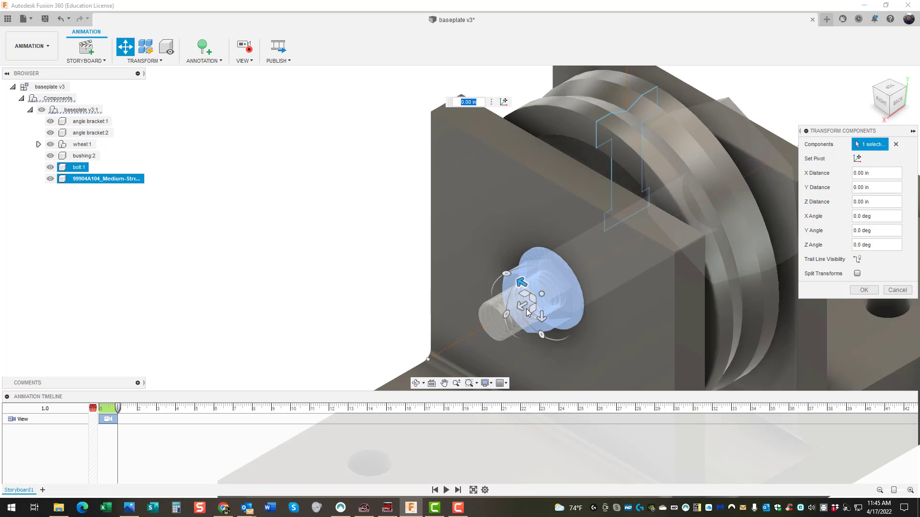
{"action": "left_click_drag", "start_coordinate": [521, 307], "coordinate": [92, 468]}
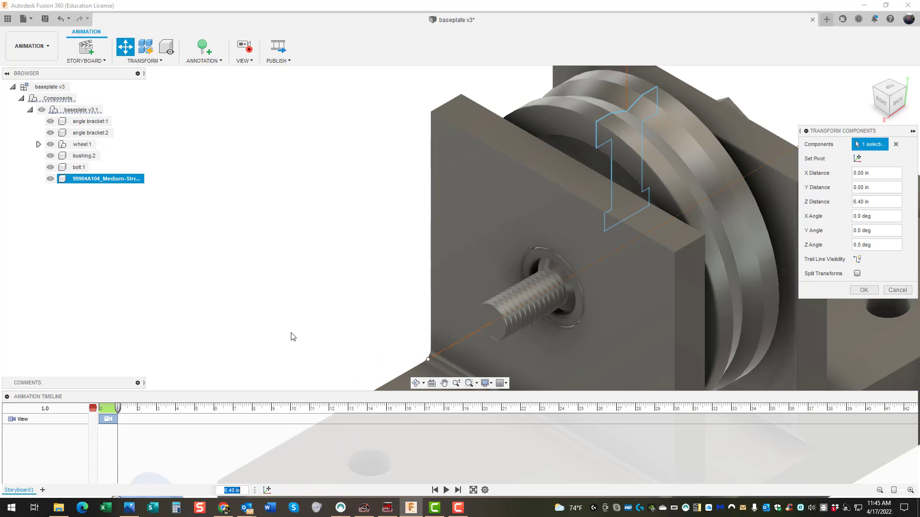
{"action": "scroll", "coordinate": [295, 330], "scroll_direction": "down", "scroll_amount": 5}
{"action": "scroll", "coordinate": [301, 324], "scroll_direction": "down", "scroll_amount": 1}
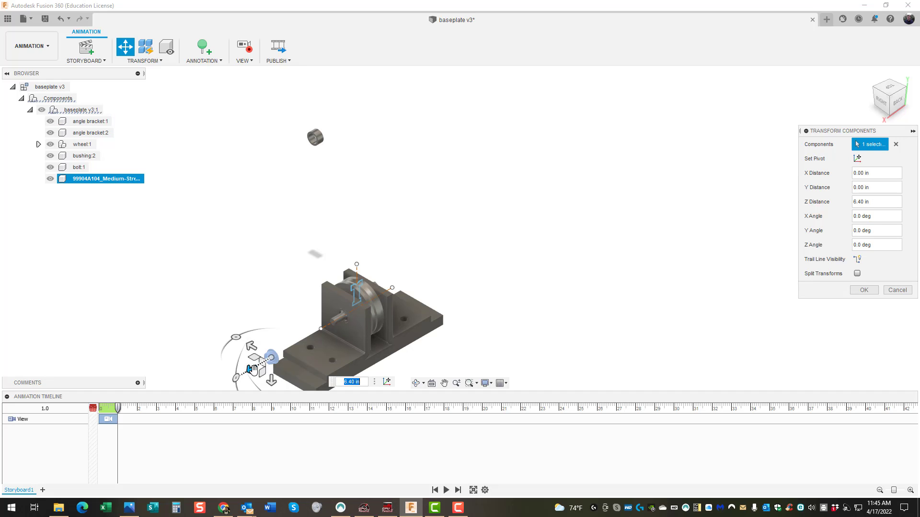
{"action": "left_click_drag", "start_coordinate": [251, 370], "coordinate": [202, 386]}
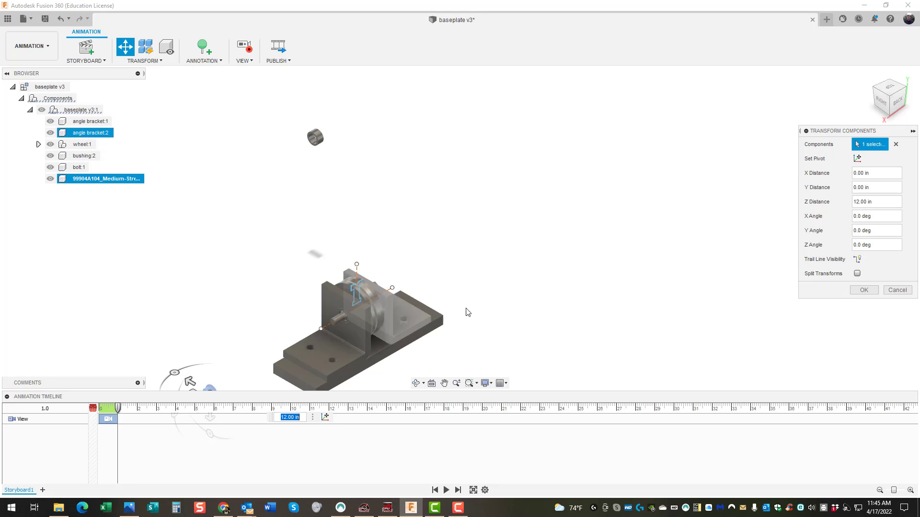
{"action": "left_click", "coordinate": [864, 290]}
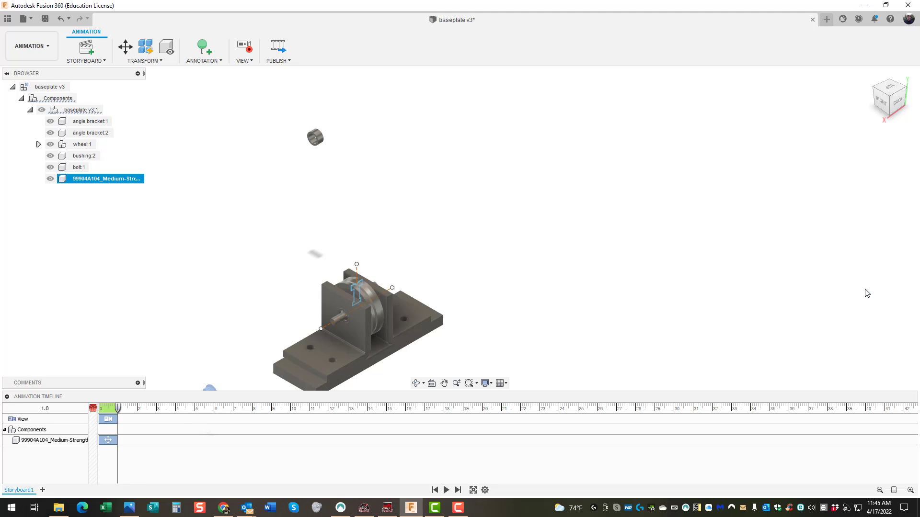
Set the animation playhead to 3.1 seconds and move bolt:1 -16.00 in along X, out of the brackets
{"action": "left_click", "coordinate": [890, 83]}
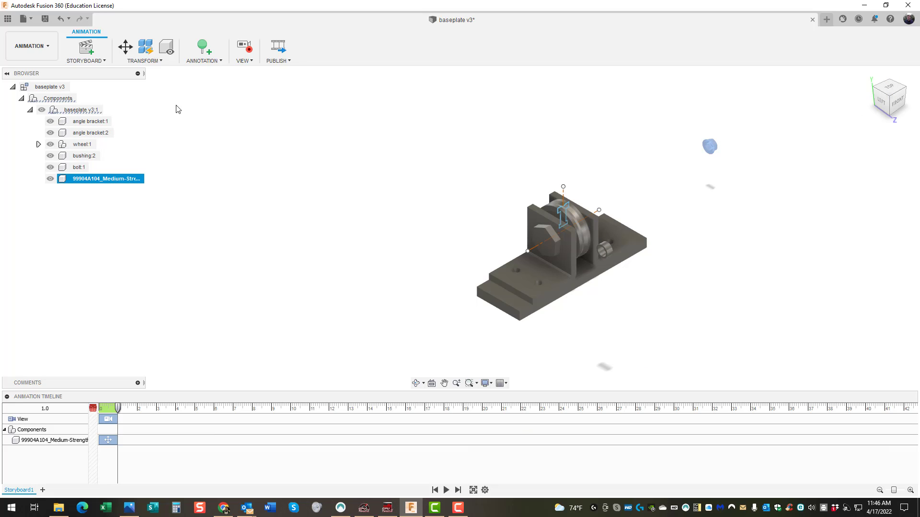
{"action": "left_click", "coordinate": [125, 48]}
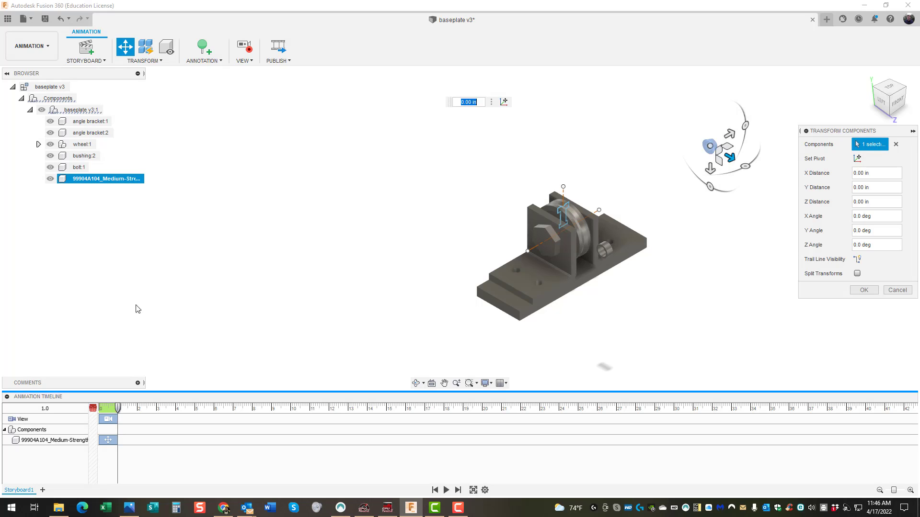
{"action": "left_click", "coordinate": [109, 420]}
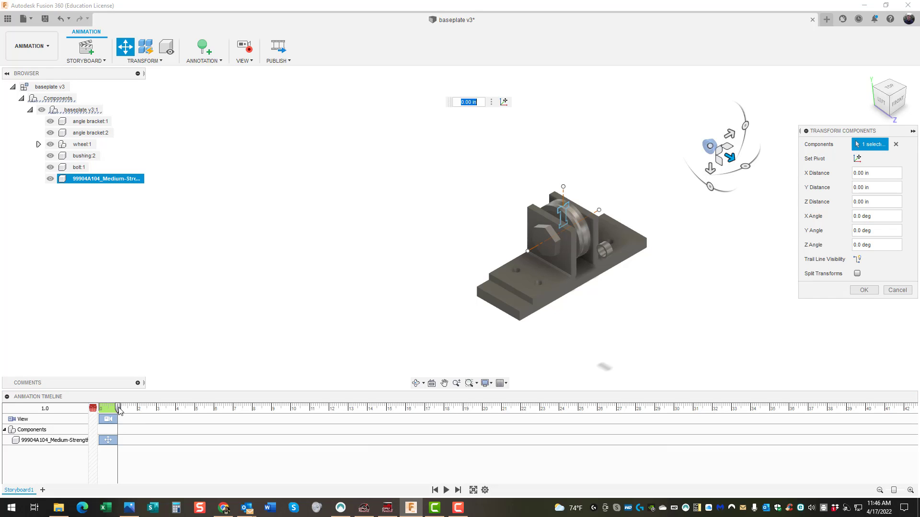
{"action": "left_click_drag", "start_coordinate": [119, 411], "coordinate": [160, 410]}
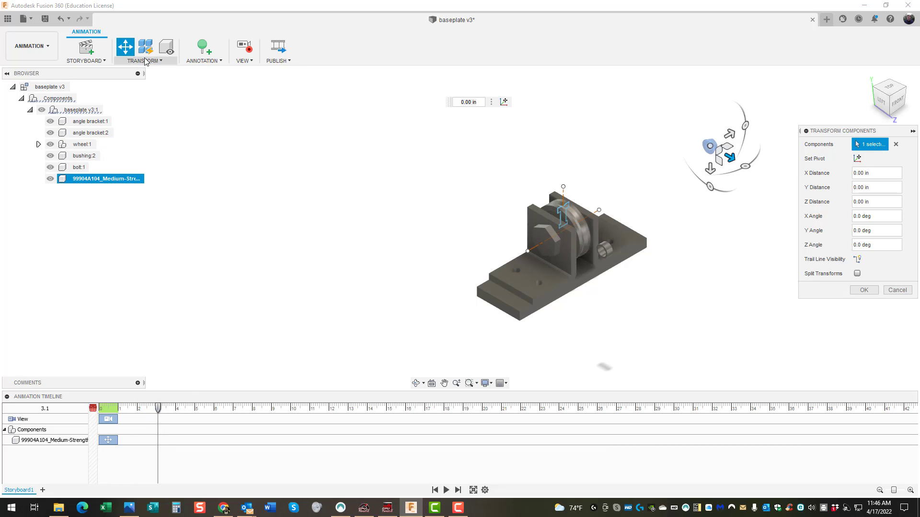
{"action": "left_click", "coordinate": [553, 244]}
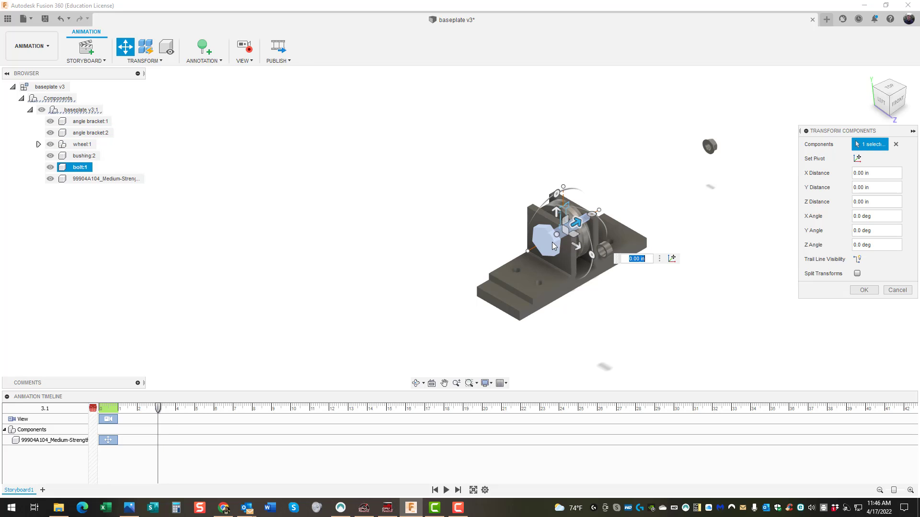
{"action": "left_click_drag", "start_coordinate": [572, 223], "coordinate": [395, 303]}
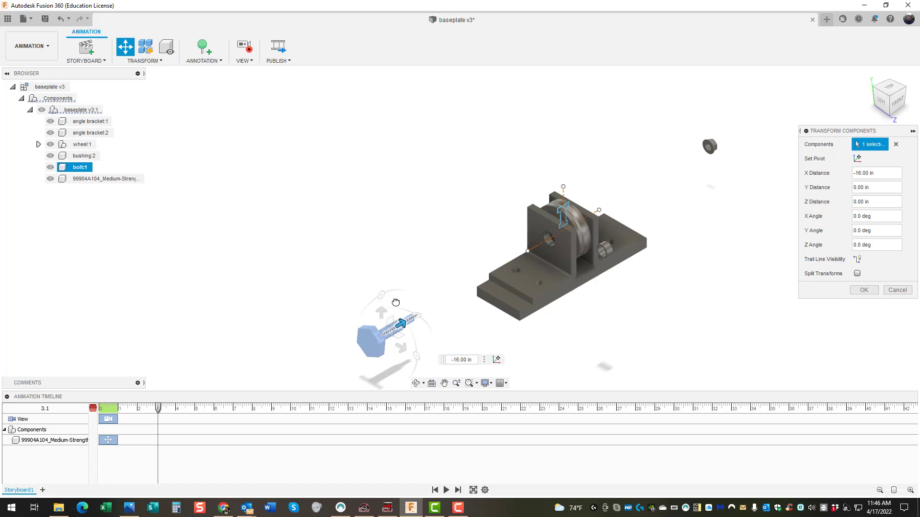
{"action": "left_click", "coordinate": [864, 289]}
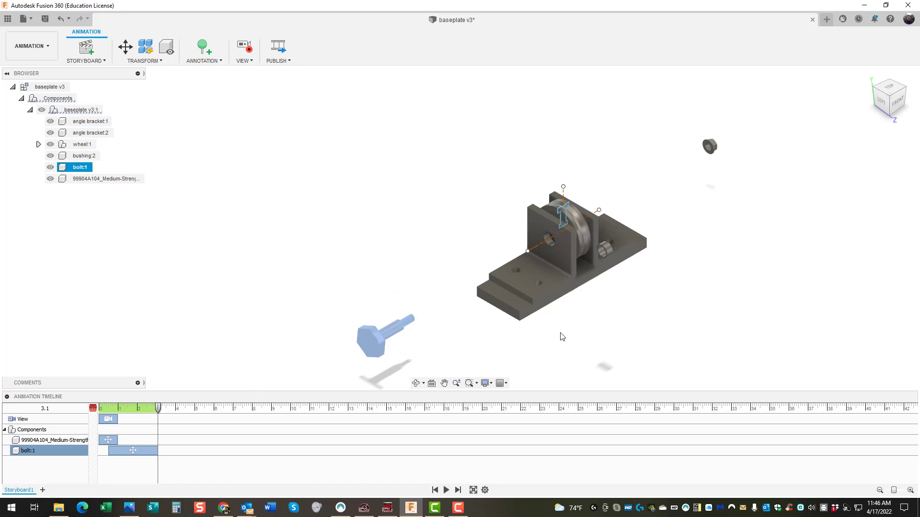
Set the playhead to 6.0 seconds and raise wheel:1 9.00 in along Y, above the brackets
{"action": "left_click_drag", "start_coordinate": [160, 411], "coordinate": [215, 410]}
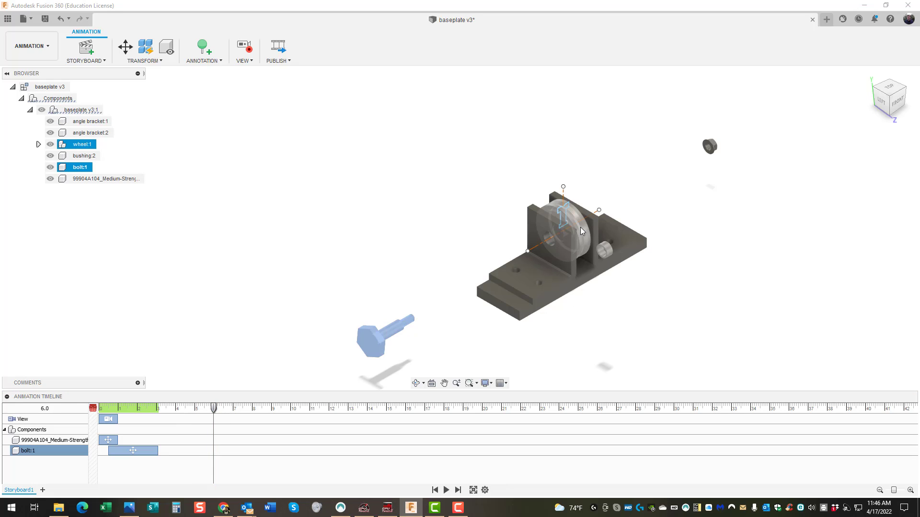
{"action": "left_click", "coordinate": [125, 47]}
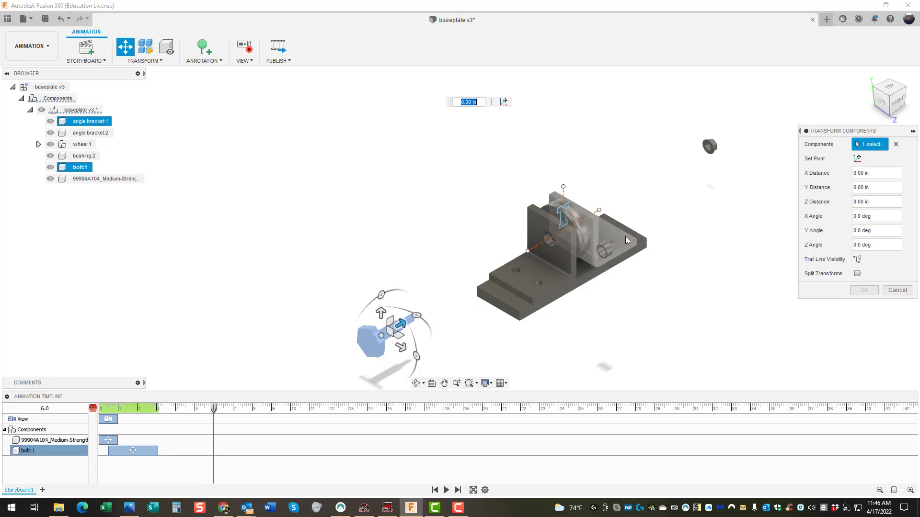
{"action": "left_click", "coordinate": [582, 232]}
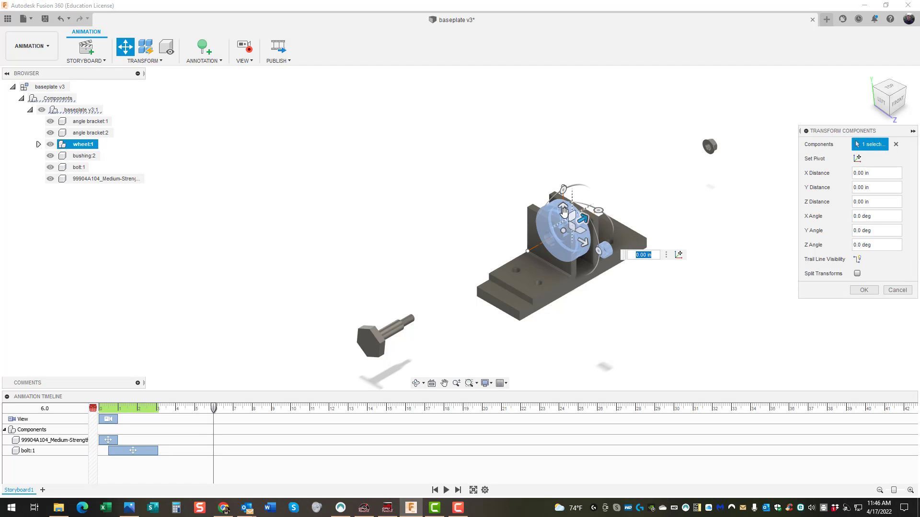
{"action": "left_click_drag", "start_coordinate": [563, 211], "coordinate": [555, 93]}
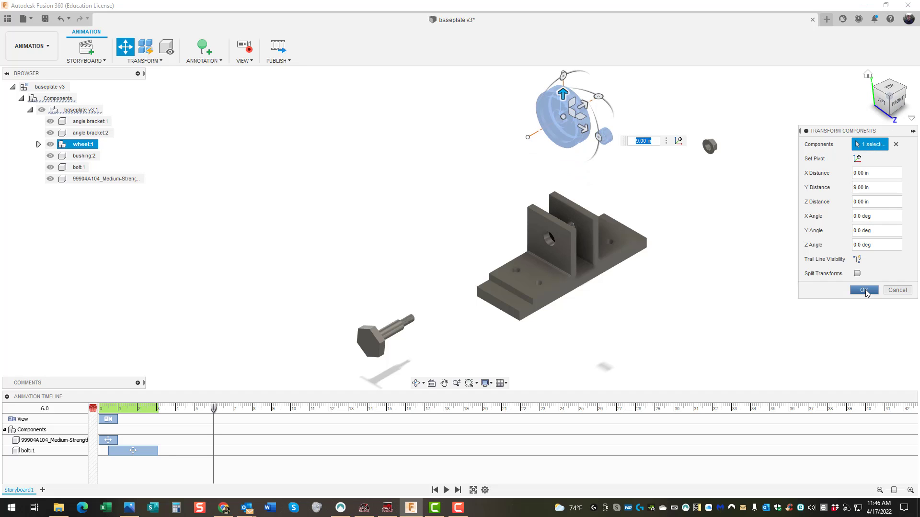
{"action": "left_click", "coordinate": [865, 291]}
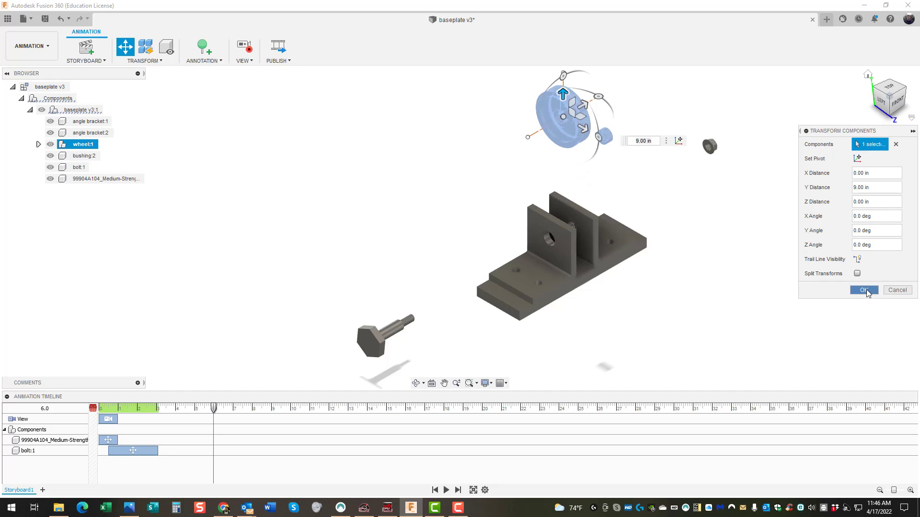
View the assembly from the locknut side and move bushing:2 10.00 in along X, out of its bracket, at 6.0 seconds
{"action": "left_click", "coordinate": [906, 89]}
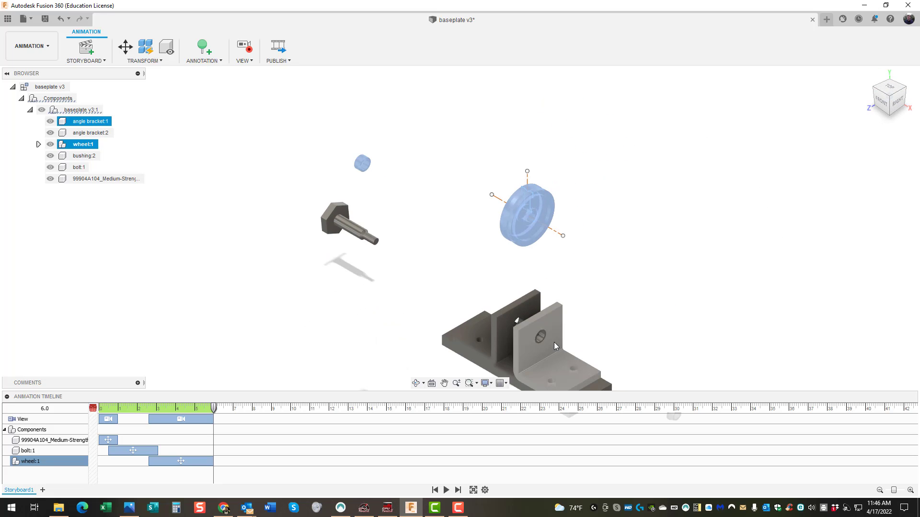
{"action": "left_click", "coordinate": [125, 46]}
{"action": "scroll", "coordinate": [556, 358], "scroll_direction": "up", "scroll_amount": 5}
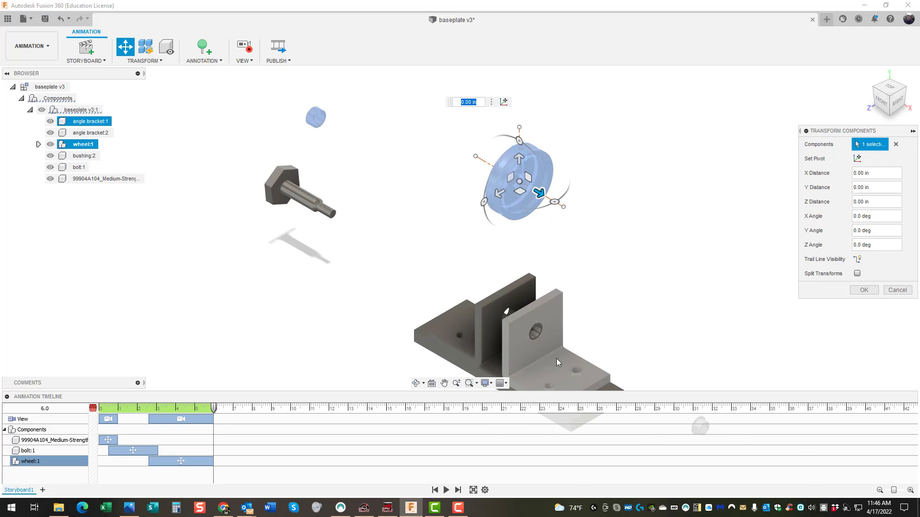
{"action": "left_click", "coordinate": [524, 315]}
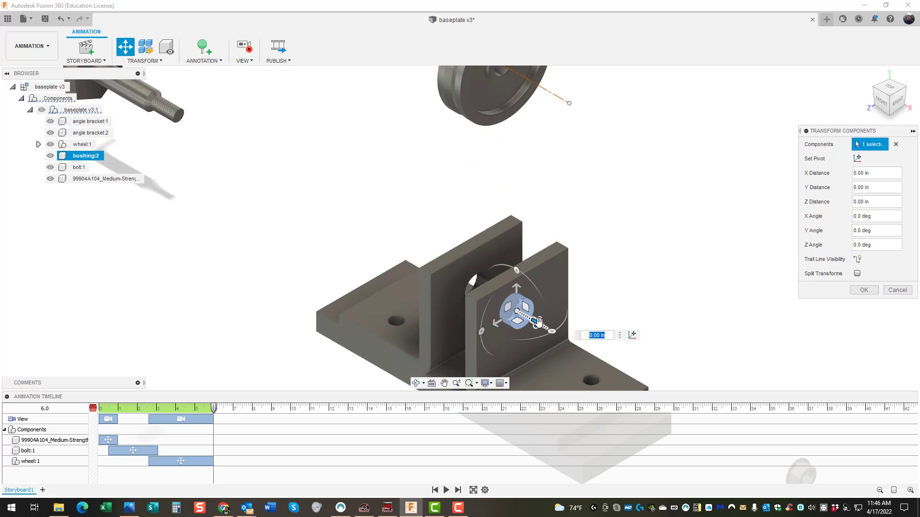
{"action": "left_click_drag", "start_coordinate": [539, 322], "coordinate": [784, 438]}
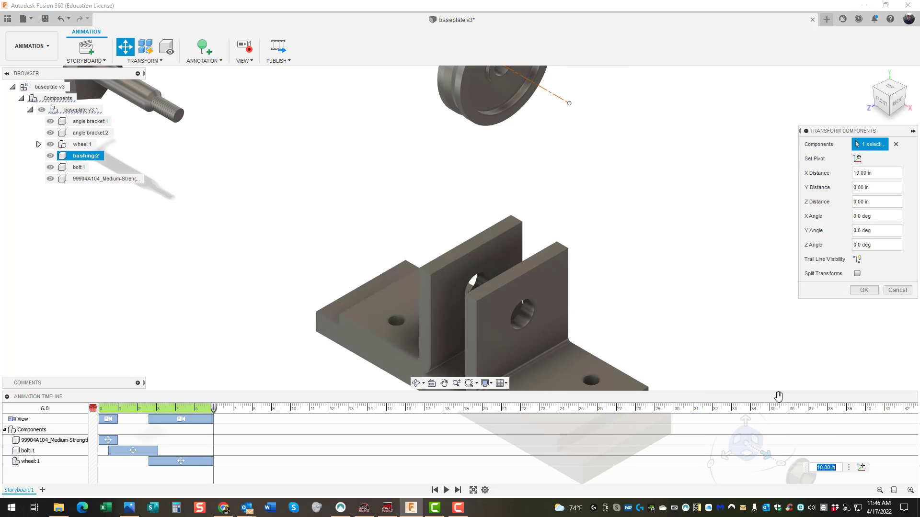
{"action": "left_click", "coordinate": [863, 290]}
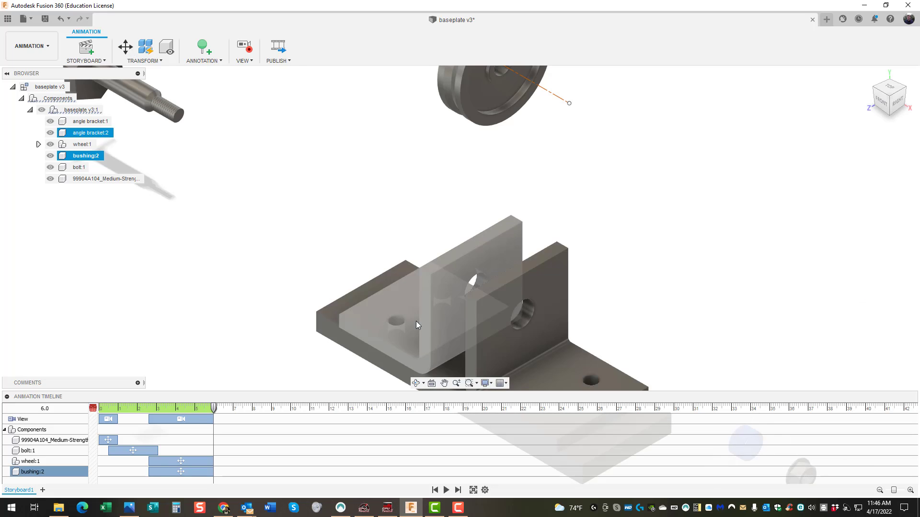
Set the playhead to 10.0 seconds and move angle bracket:2 -10.00 in along Z, off the baseplate
{"action": "scroll", "coordinate": [618, 283], "scroll_direction": "down", "scroll_amount": 5}
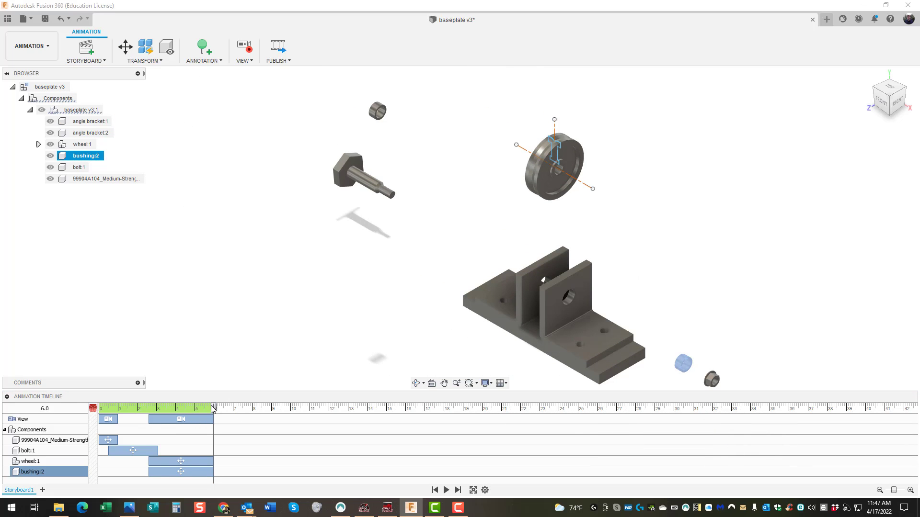
{"action": "left_click_drag", "start_coordinate": [214, 408], "coordinate": [290, 407]}
{"action": "left_click", "coordinate": [125, 46]}
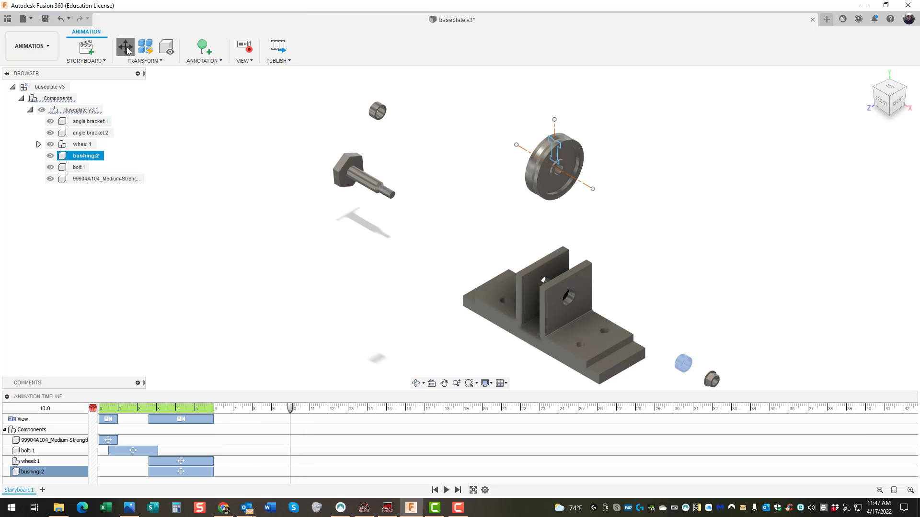
{"action": "left_click", "coordinate": [507, 300]}
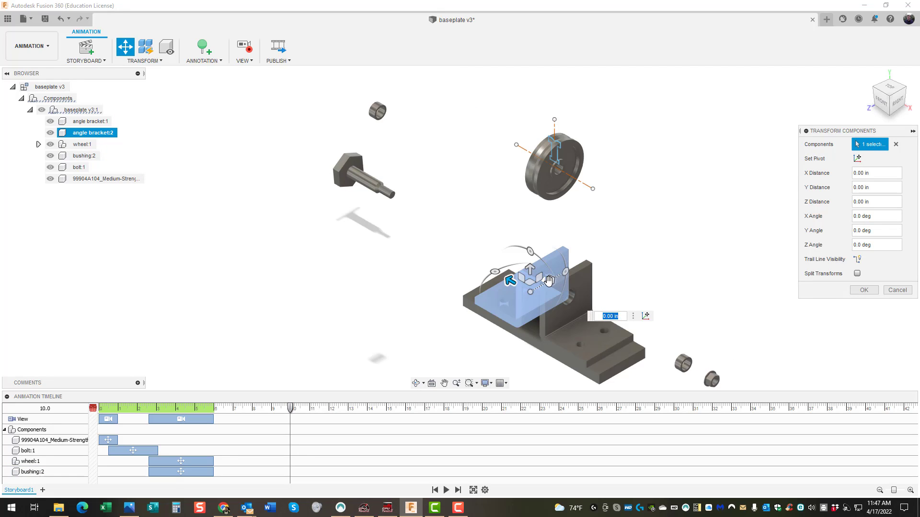
{"action": "left_click_drag", "start_coordinate": [549, 280], "coordinate": [433, 346]}
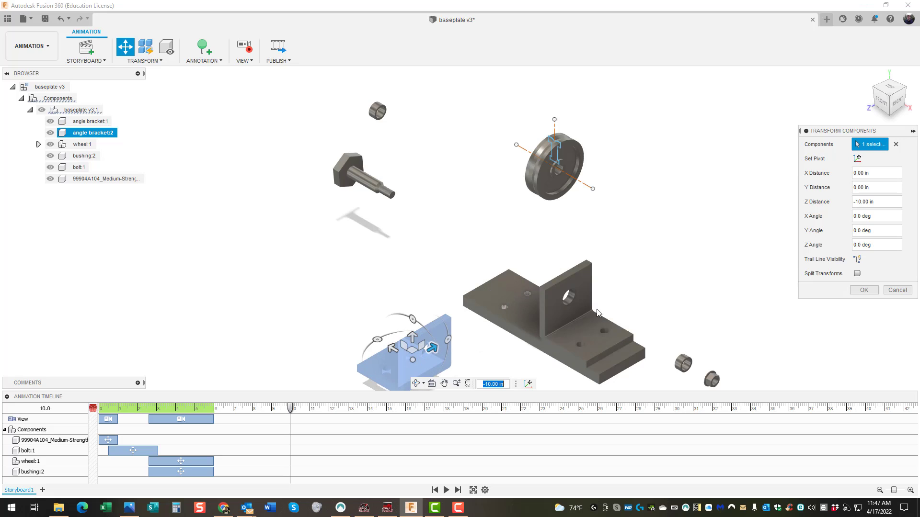
Move angle bracket:1 7.00 in along Z, off the baseplate, at 10.0 seconds
{"action": "left_click", "coordinate": [587, 331]}
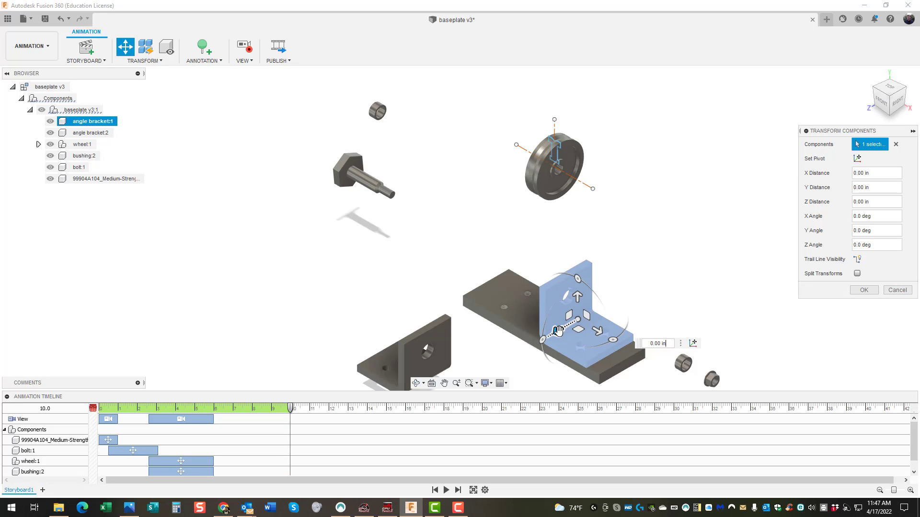
{"action": "left_click_drag", "start_coordinate": [558, 331], "coordinate": [475, 376]}
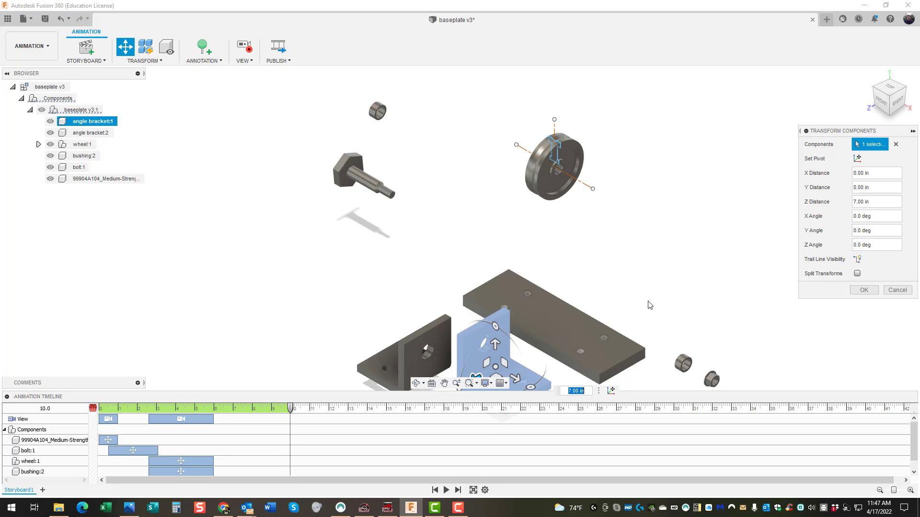
{"action": "left_click", "coordinate": [864, 290]}
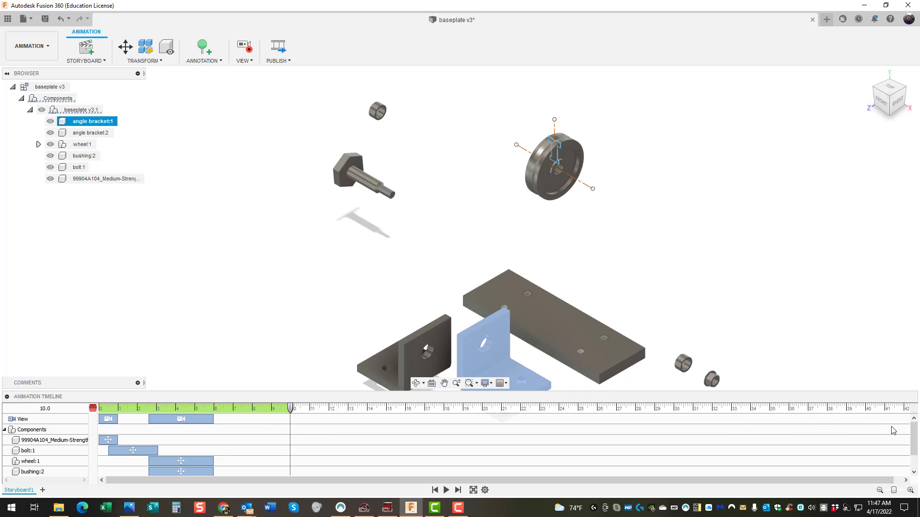
Review the component tracks in the animation timeline, return the playhead to 0.0 and play the whole animation
{"action": "scroll", "coordinate": [907, 461], "scroll_direction": "down", "scroll_amount": 2}
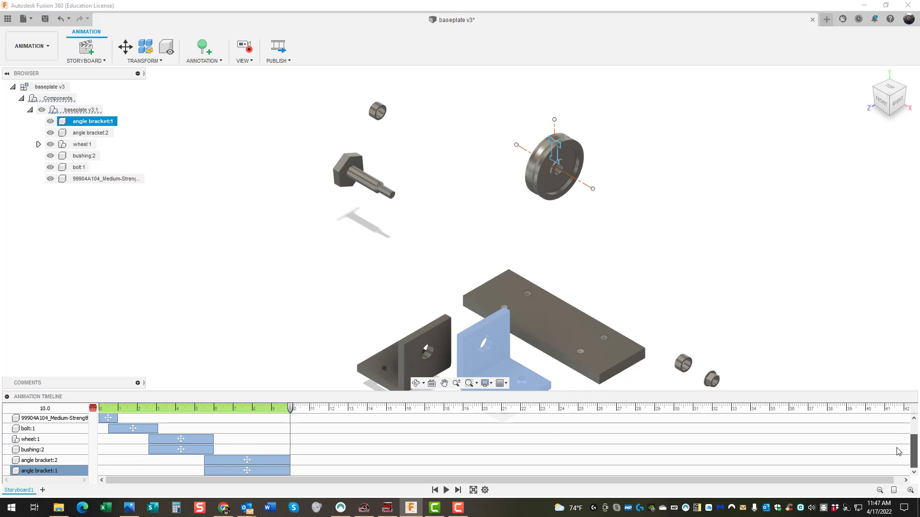
{"action": "scroll", "coordinate": [896, 441], "scroll_direction": "up", "scroll_amount": 2}
{"action": "scroll", "coordinate": [894, 441], "scroll_direction": "down", "scroll_amount": 2}
{"action": "scroll", "coordinate": [894, 461], "scroll_direction": "up", "scroll_amount": 2}
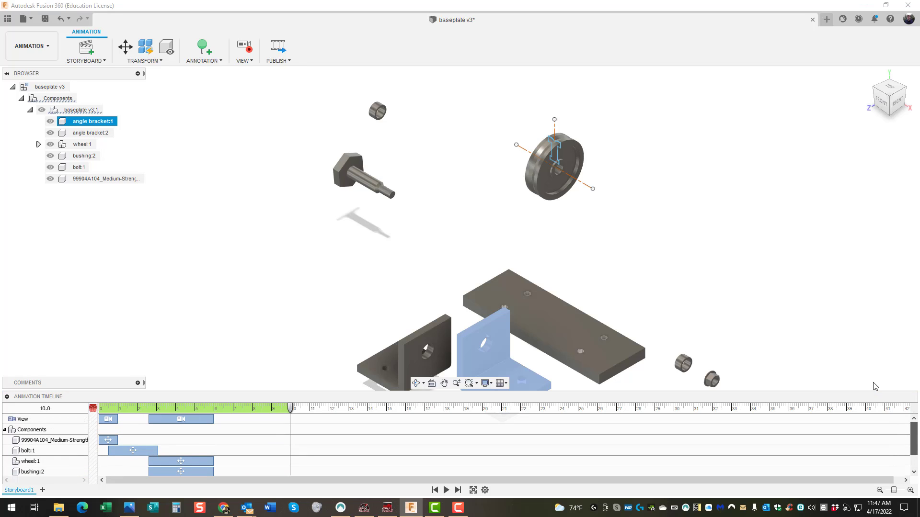
{"action": "left_click_drag", "start_coordinate": [290, 410], "coordinate": [83, 416]}
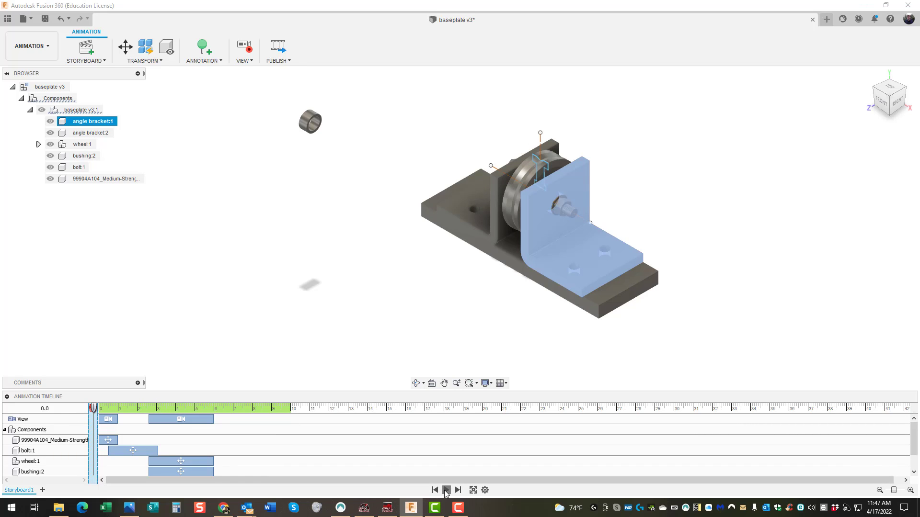
{"action": "left_click", "coordinate": [446, 491]}
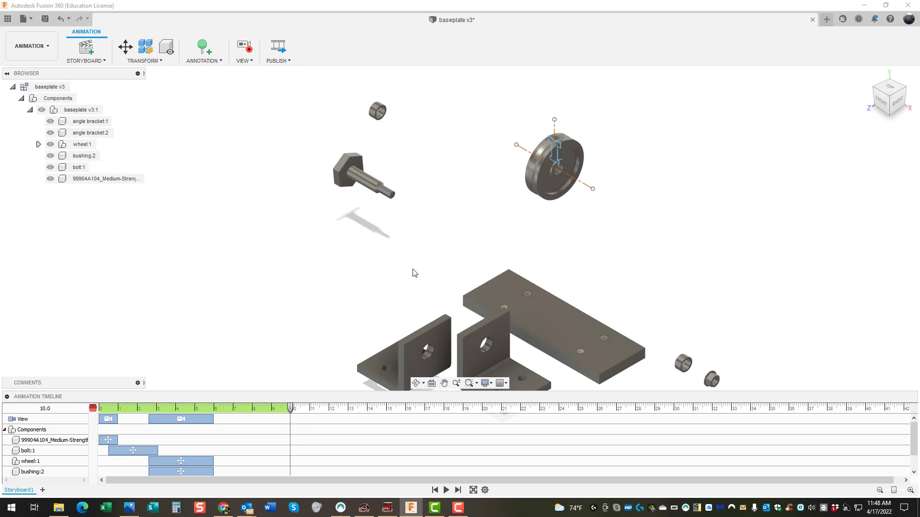
Save the design with the version description "animation"
{"action": "left_click", "coordinate": [45, 19]}
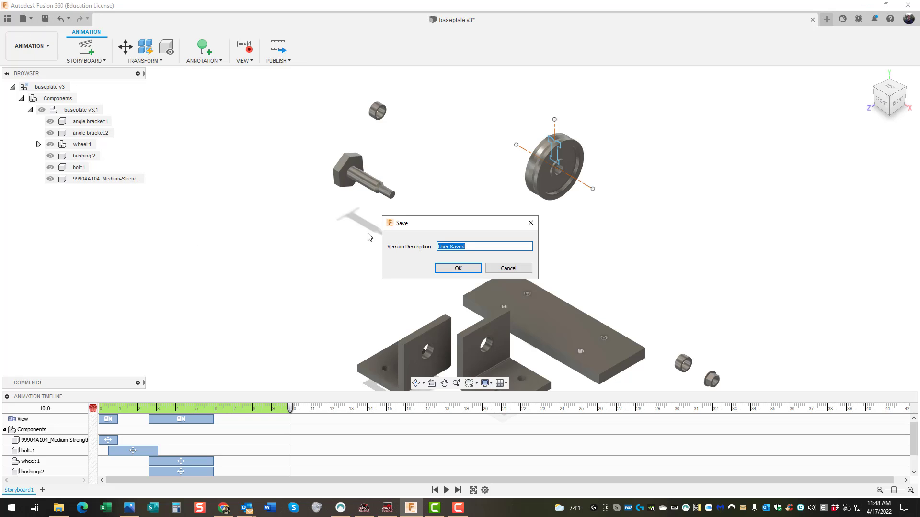
{"action": "left_click", "coordinate": [466, 246]}
{"action": "left_click_drag", "start_coordinate": [465, 246], "coordinate": [436, 249]}
{"action": "type", "text": "animation"}
{"action": "left_click", "coordinate": [463, 272]}
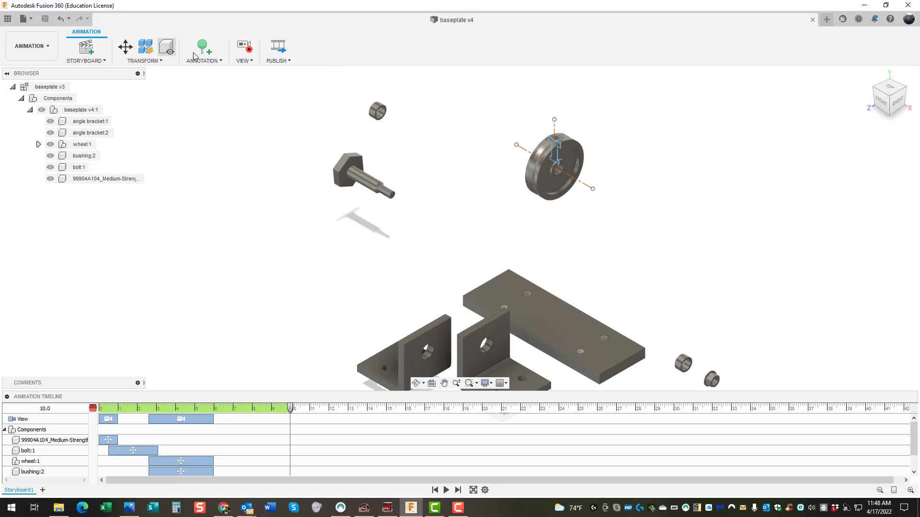
Examine the scope and resolution options for publishing the storyboard as a video, and close them without exporting
{"action": "left_click", "coordinate": [280, 49]}
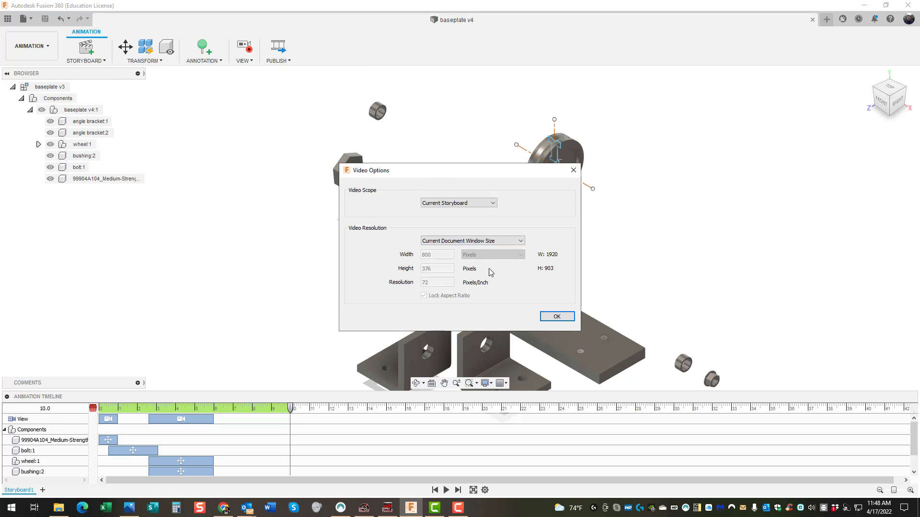
{"action": "left_click", "coordinate": [573, 170]}
{"action": "left_click", "coordinate": [558, 151]}
{"action": "key", "text": "Escape"}
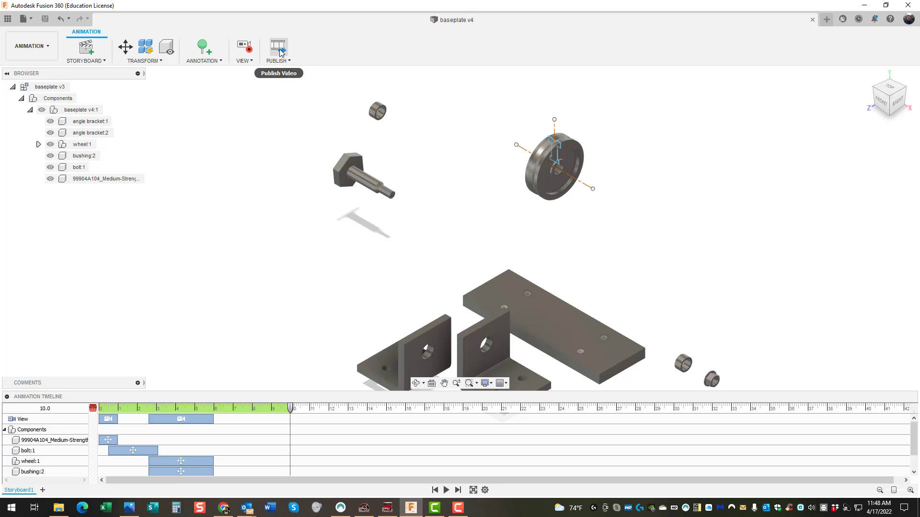
Return the playhead to 0.0 and compare the assembly's view with view recording off and on
{"action": "left_click", "coordinate": [245, 49]}
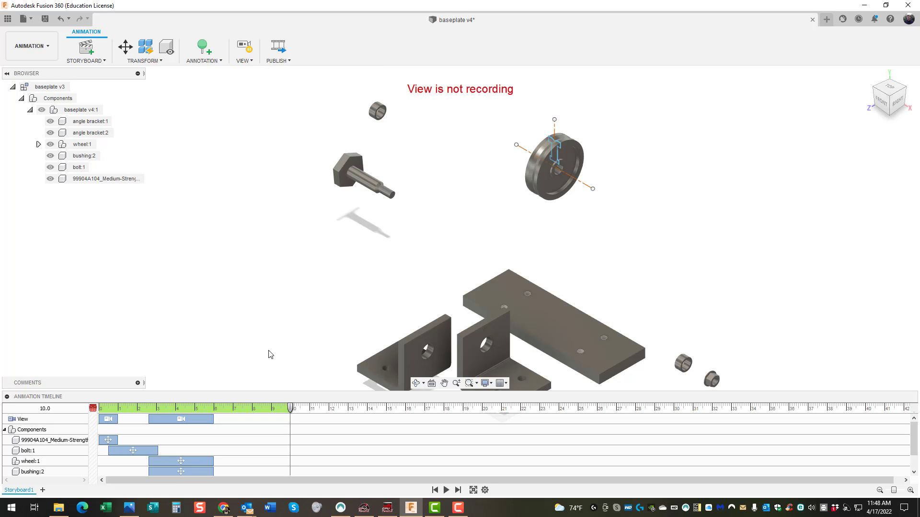
{"action": "left_click_drag", "start_coordinate": [291, 411], "coordinate": [89, 407]}
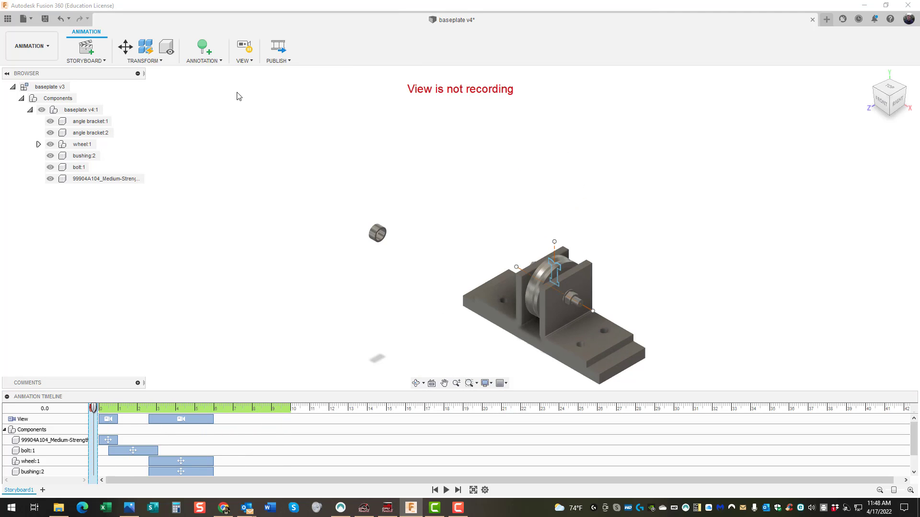
{"action": "left_click", "coordinate": [241, 50]}
{"action": "left_click", "coordinate": [245, 52]}
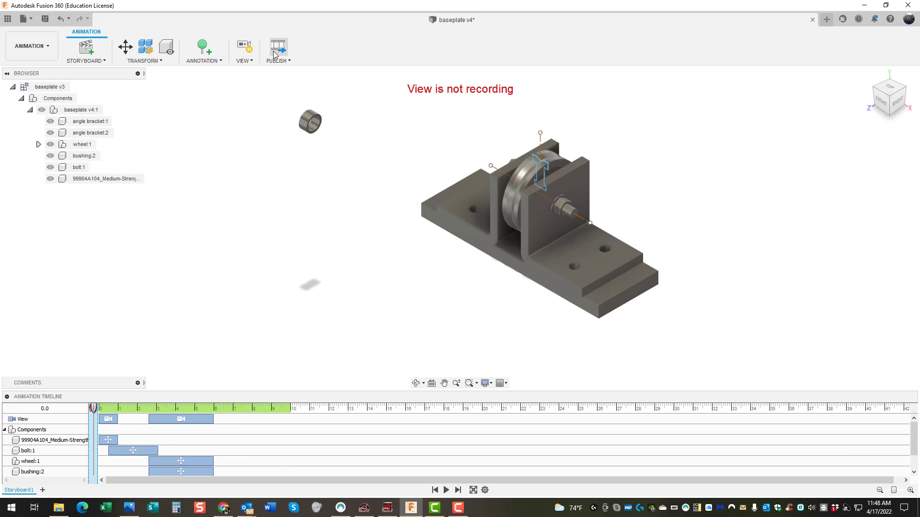
{"action": "left_click", "coordinate": [245, 50]}
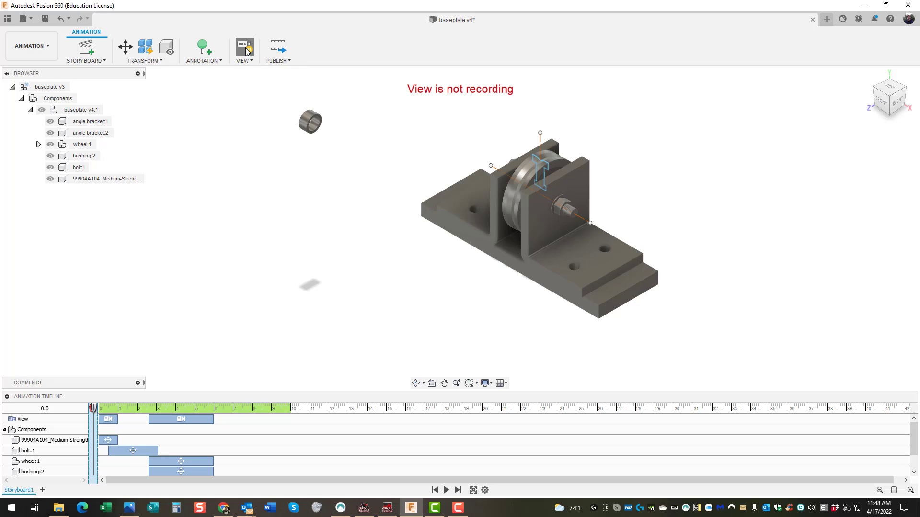
{"action": "left_click", "coordinate": [247, 51]}
{"action": "left_click", "coordinate": [248, 50]}
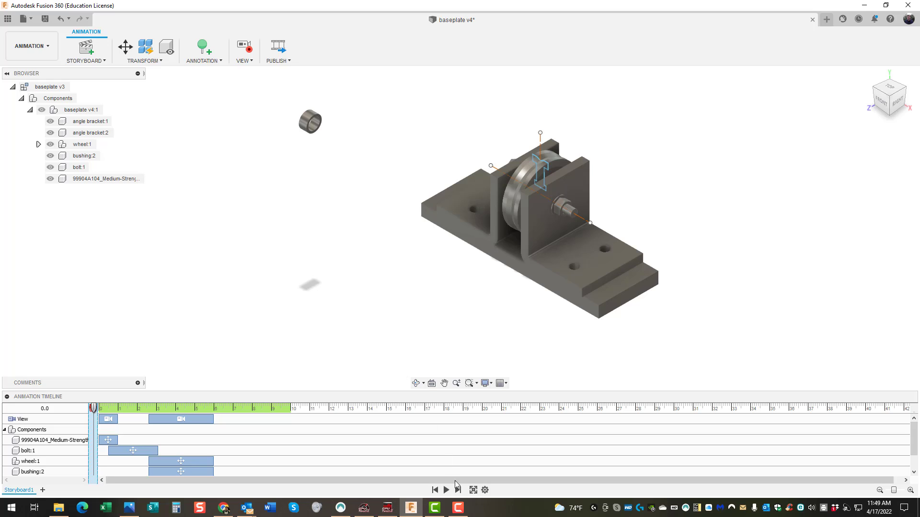
Play the animation with view recording off, and replay it from 0.0 with view recording on
{"action": "left_click", "coordinate": [247, 50]}
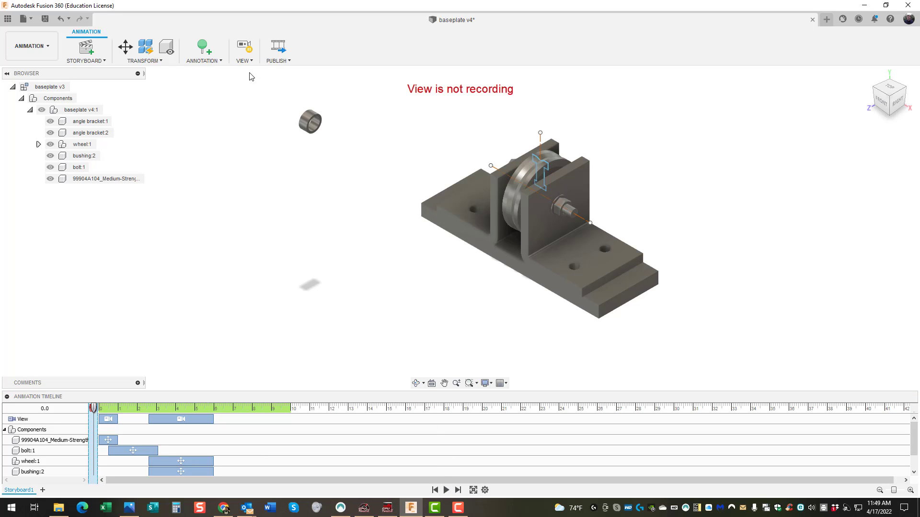
{"action": "left_click", "coordinate": [446, 490]}
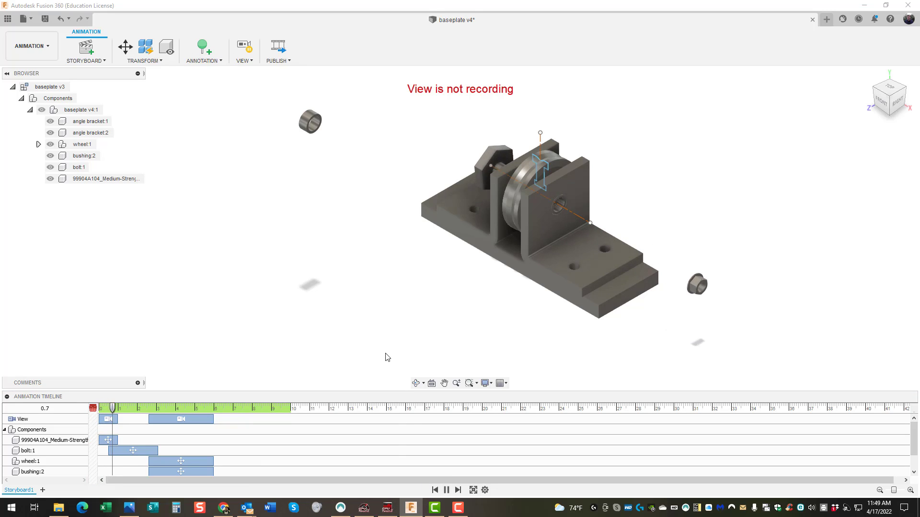
{"action": "left_click", "coordinate": [247, 48]}
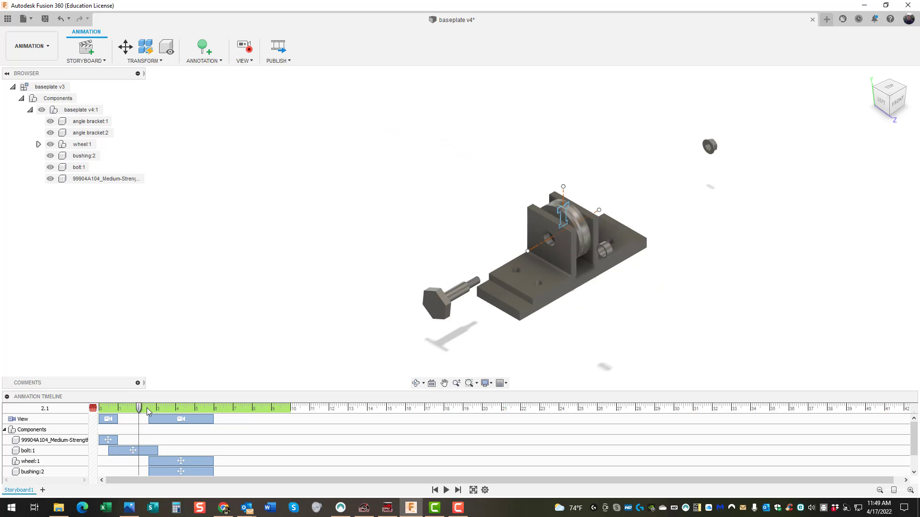
{"action": "left_click_drag", "start_coordinate": [138, 409], "coordinate": [93, 408]}
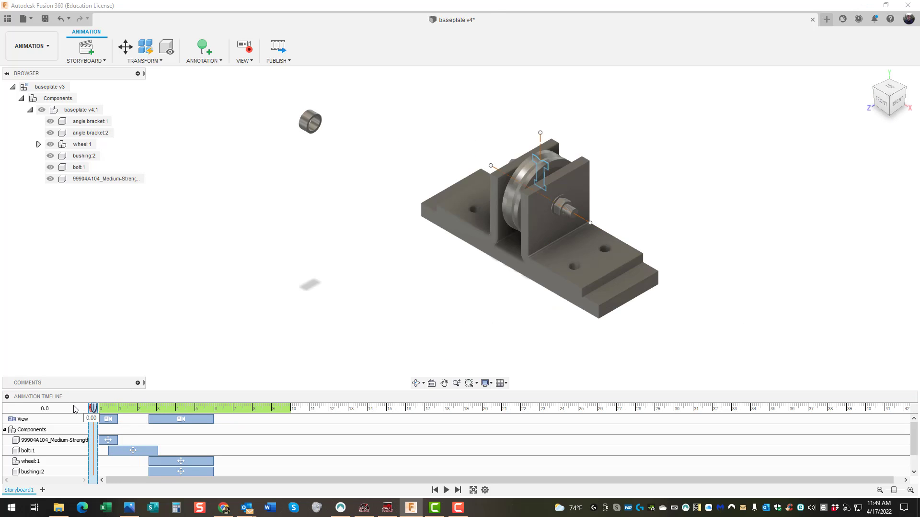
{"action": "left_click", "coordinate": [446, 488]}
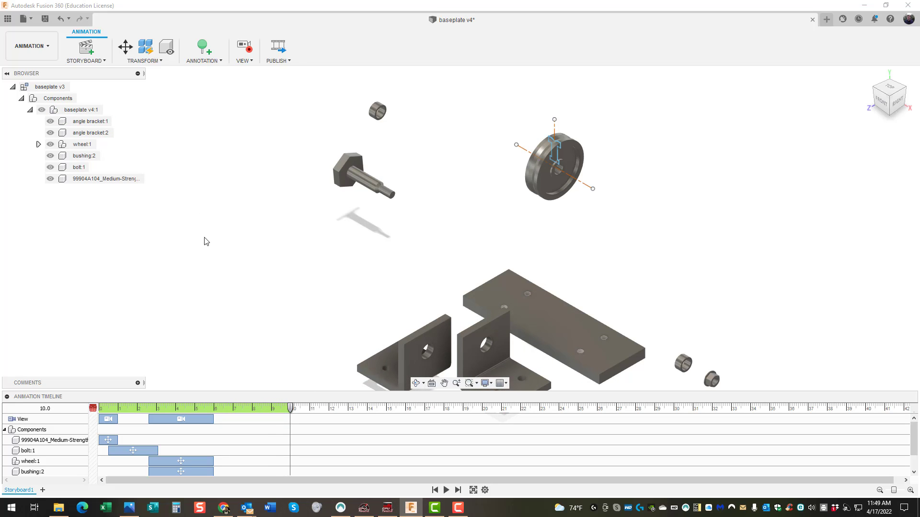
Turn off view recording and recheck the video publishing options for the exploded assembly
{"action": "left_click", "coordinate": [249, 51]}
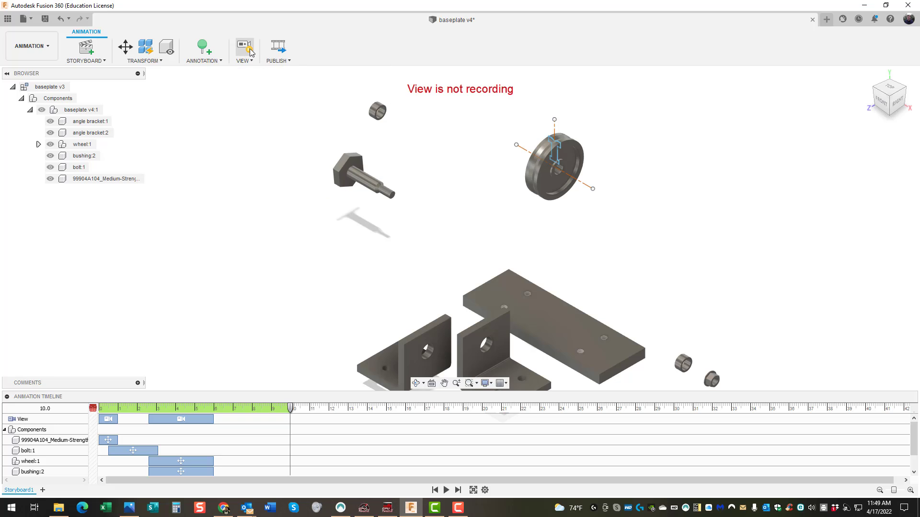
{"action": "left_click", "coordinate": [281, 51]}
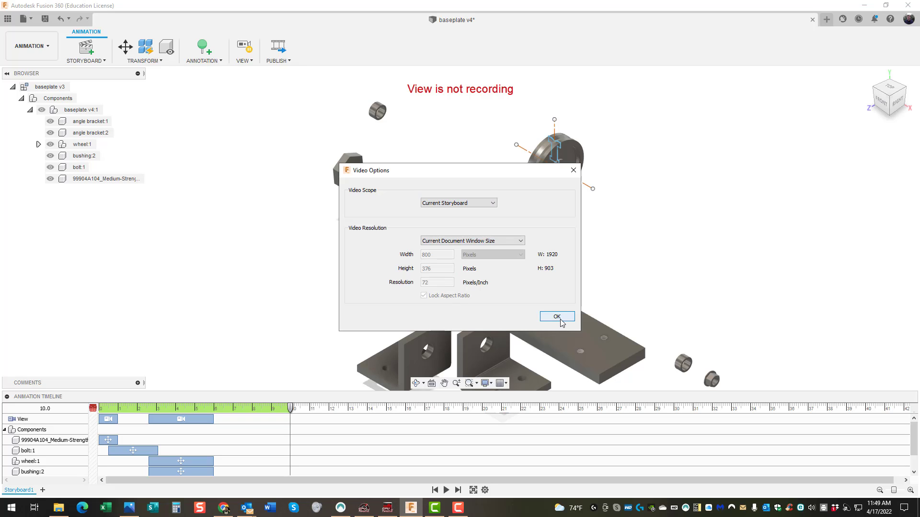
{"action": "left_click", "coordinate": [573, 170]}
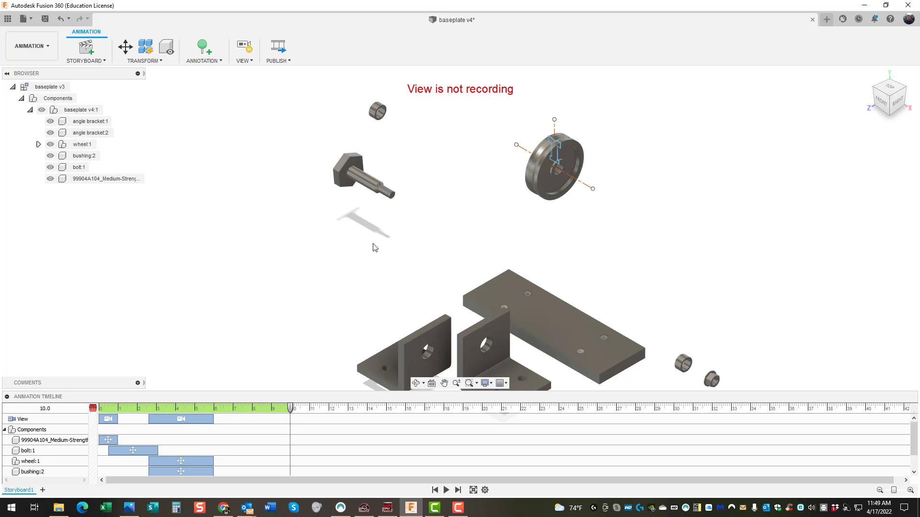
{"action": "scroll", "coordinate": [464, 232], "scroll_direction": "down", "scroll_amount": 1}
{"action": "scroll", "coordinate": [494, 238], "scroll_direction": "down", "scroll_amount": 1}
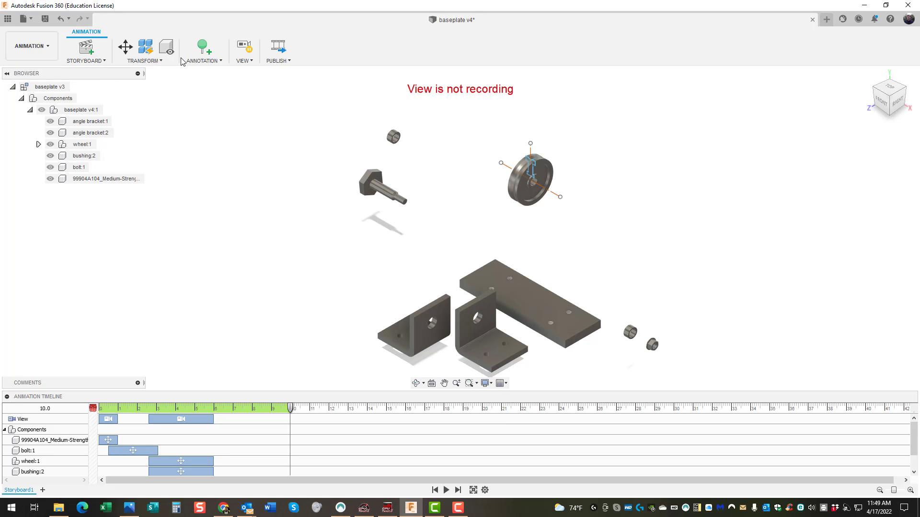
{"action": "left_click", "coordinate": [207, 62]}
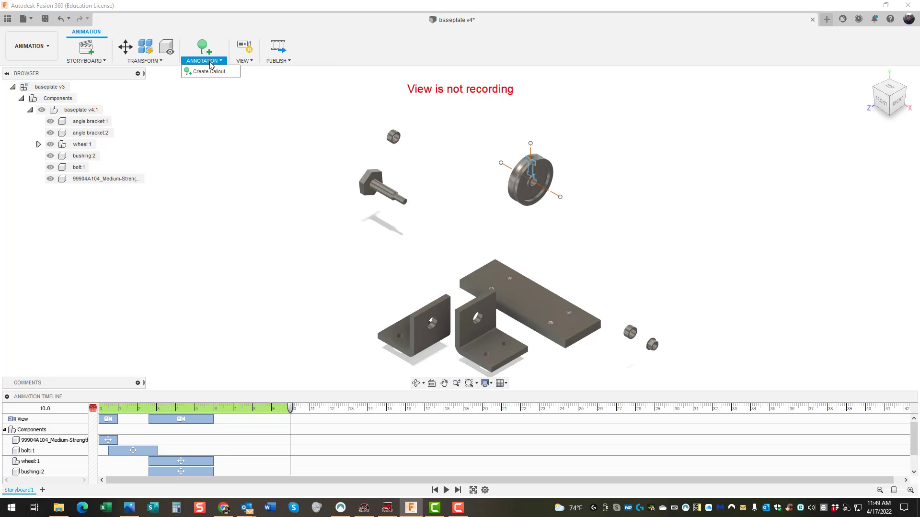
{"action": "left_click", "coordinate": [208, 63]}
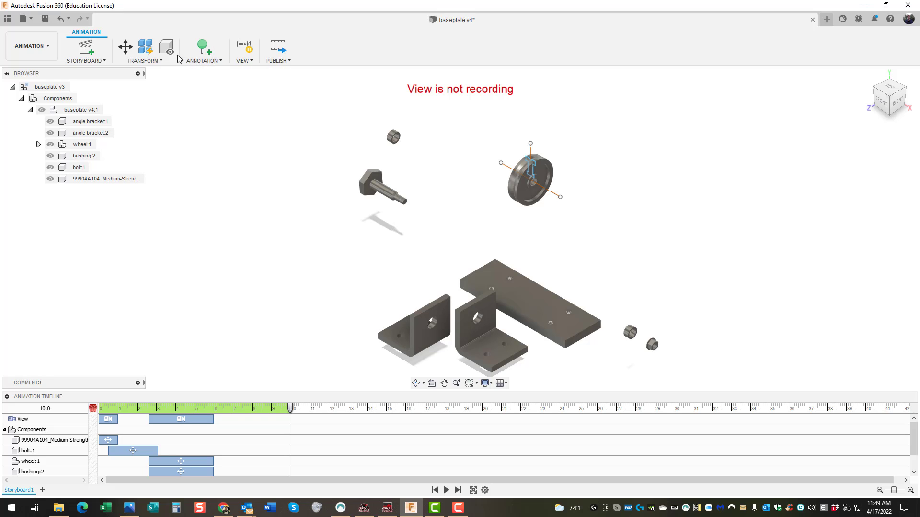
{"action": "left_click", "coordinate": [86, 50]}
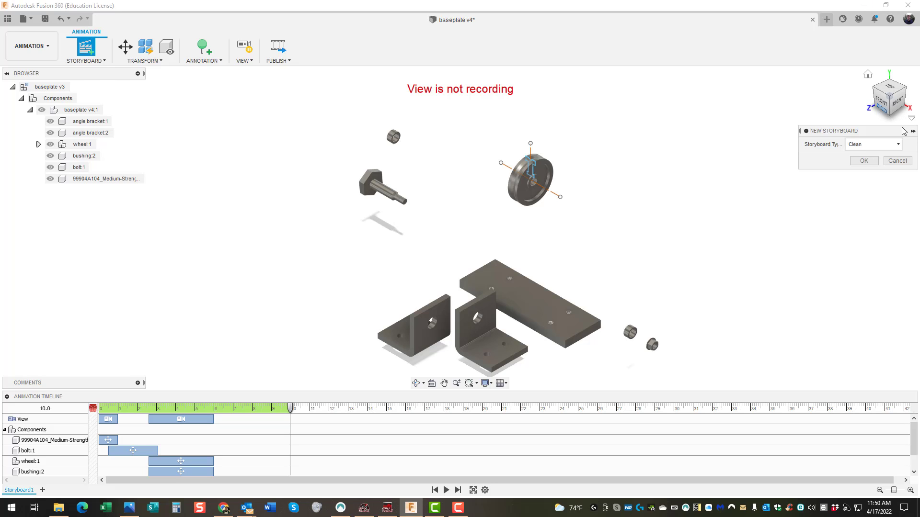
{"action": "left_click", "coordinate": [897, 161]}
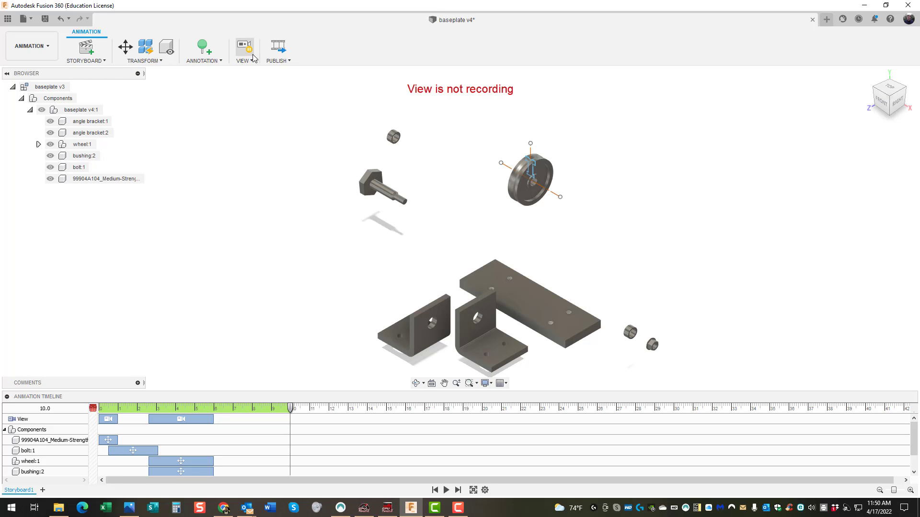
{"action": "left_click", "coordinate": [288, 60]}
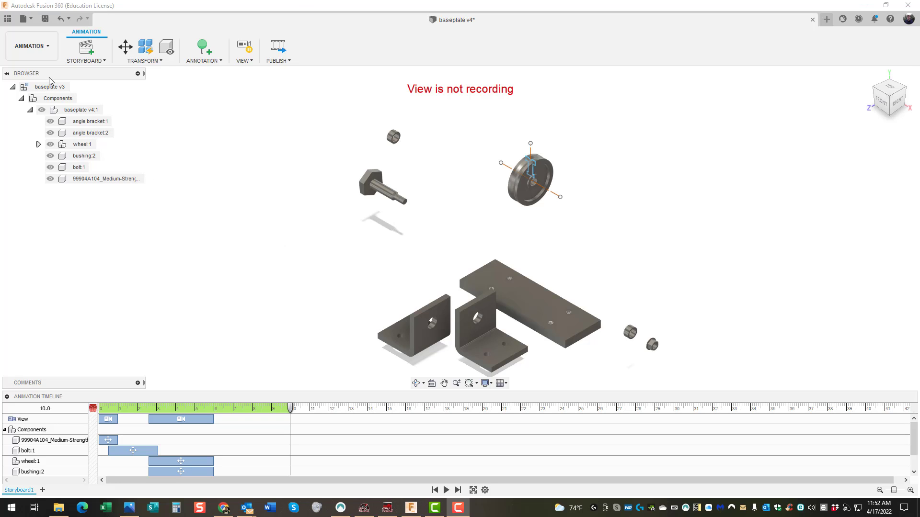
Create a new drawing from the animation's Storyboard1, from scratch, with the ASME standard, inch units and sheet size B (17in x 11in)
{"action": "left_click", "coordinate": [38, 48]}
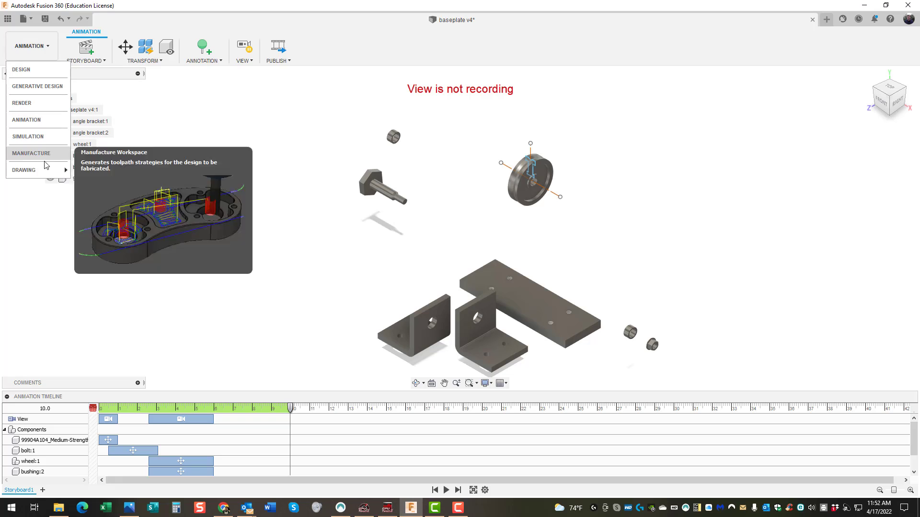
{"action": "mouse_move", "coordinate": [45, 174]}
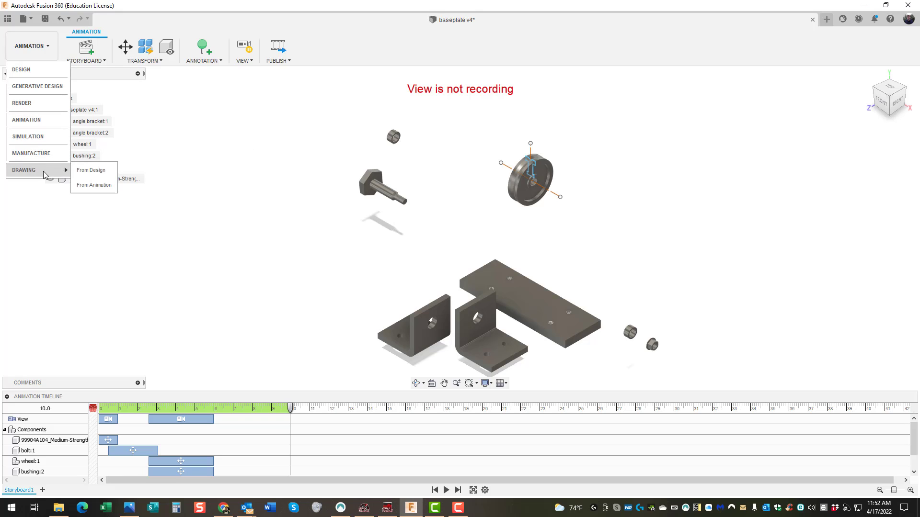
{"action": "left_click", "coordinate": [102, 188]}
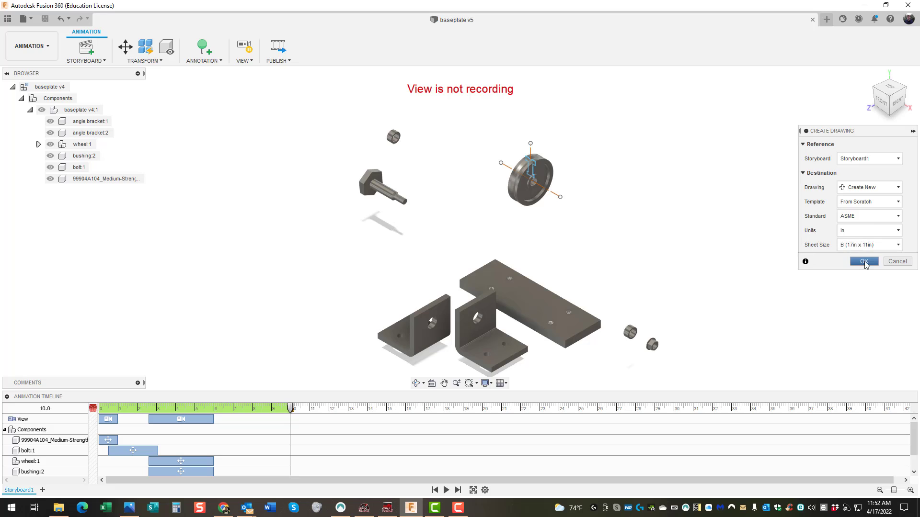
{"action": "left_click", "coordinate": [864, 261]}
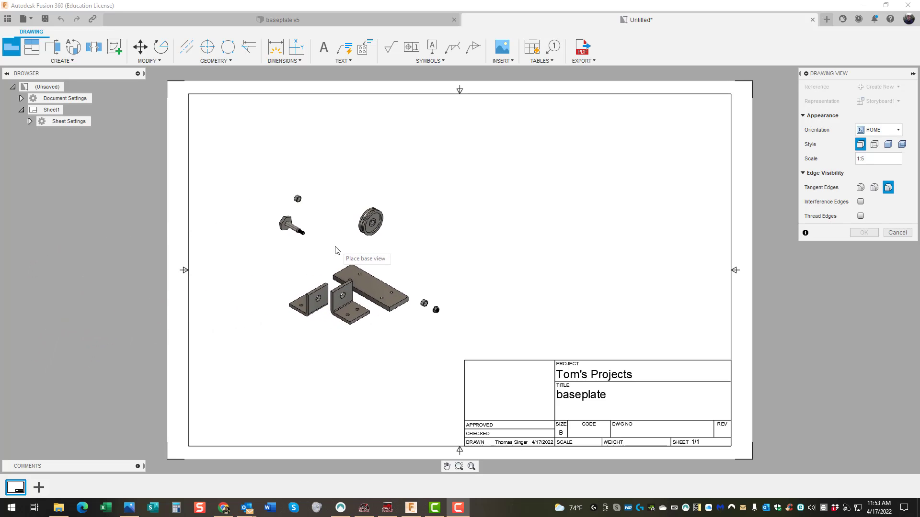
Place the exploded base view in the upper-left area of the sheet at 1:5 scale with the Shaded style
{"action": "left_click", "coordinate": [334, 218]}
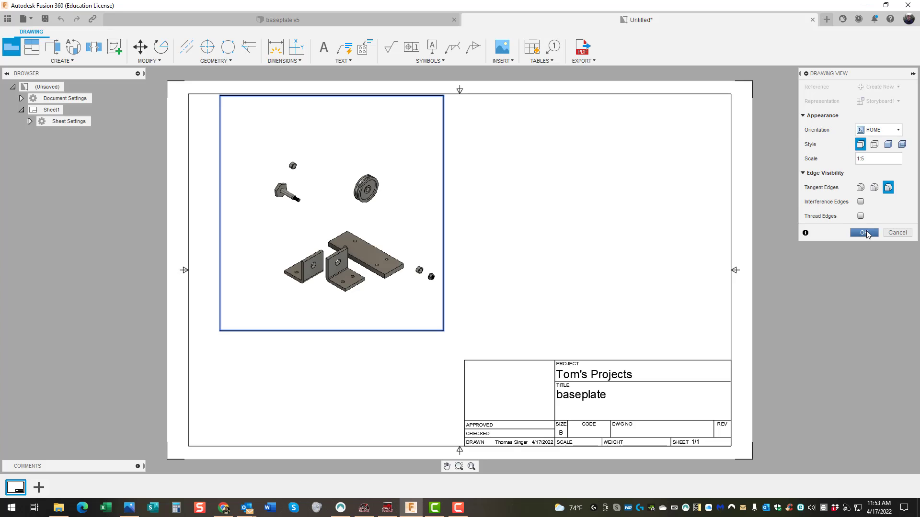
{"action": "left_click", "coordinate": [888, 145]}
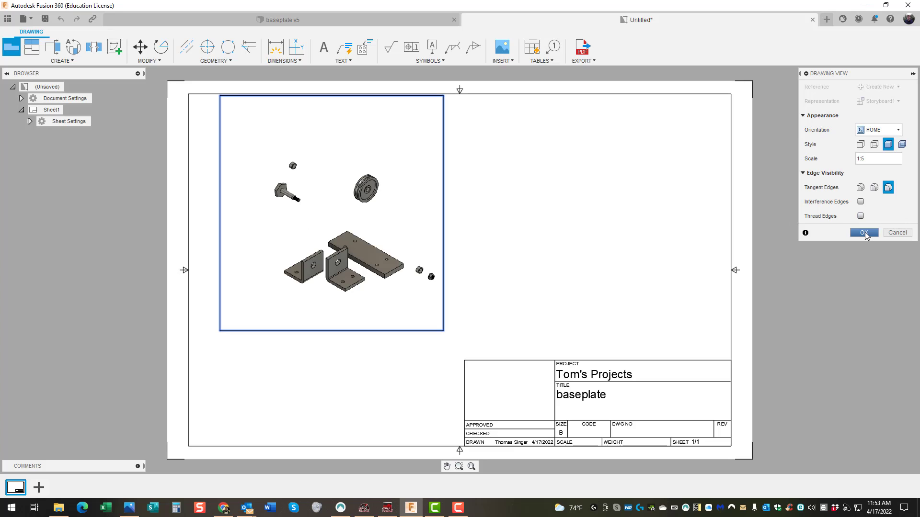
{"action": "left_click", "coordinate": [863, 232]}
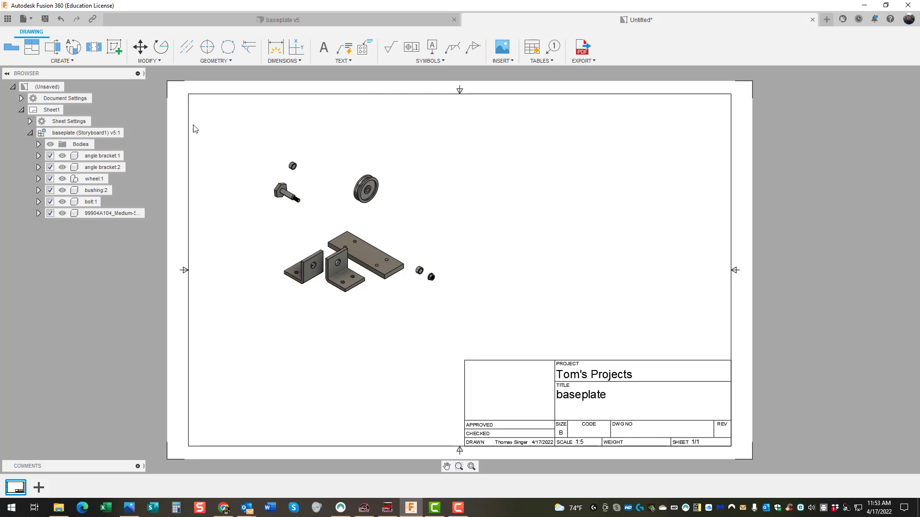
Add a first-level parts list at the lower-left corner of the sheet border, beside the title block
{"action": "left_click", "coordinate": [548, 61]}
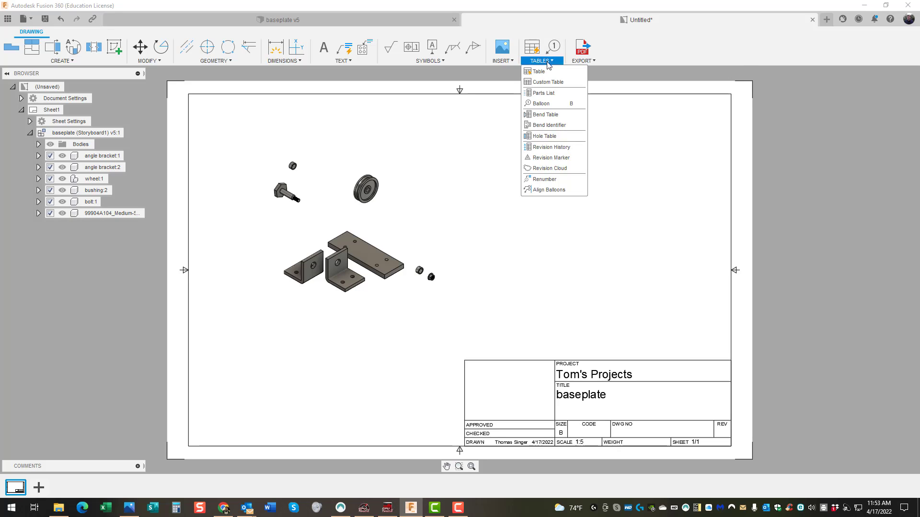
{"action": "left_click", "coordinate": [545, 92]}
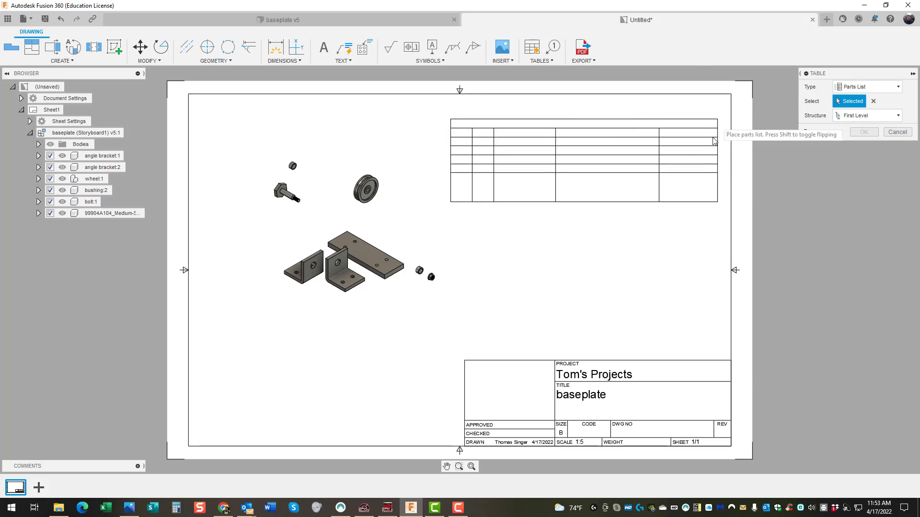
{"action": "left_click", "coordinate": [190, 443]}
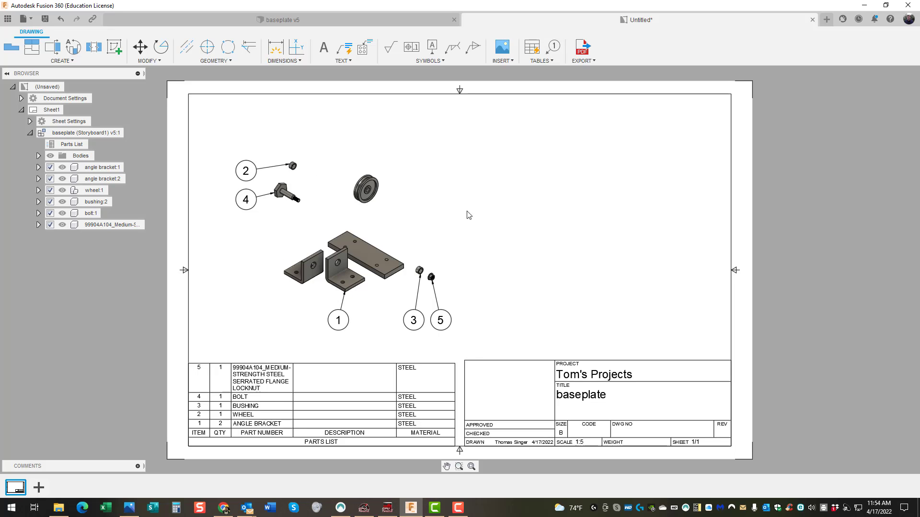
Try to edit the leader text of balloon 2 on the small bushing above the bolt
{"action": "right_click", "coordinate": [248, 172]}
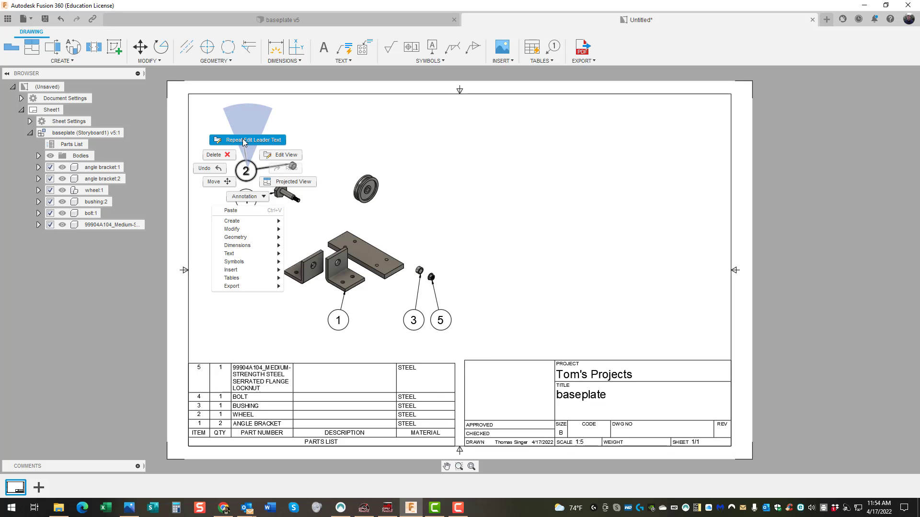
{"action": "left_click", "coordinate": [243, 139]}
{"action": "left_click", "coordinate": [246, 172]}
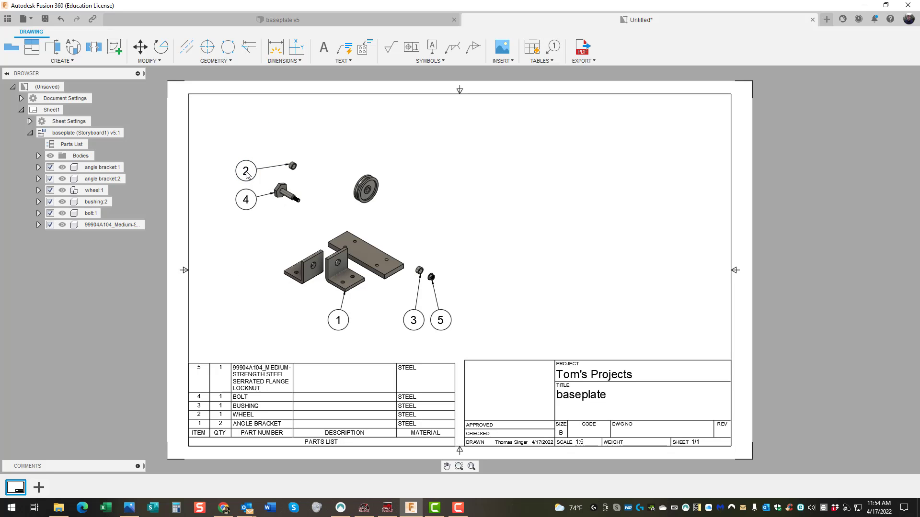
{"action": "right_click", "coordinate": [247, 175]}
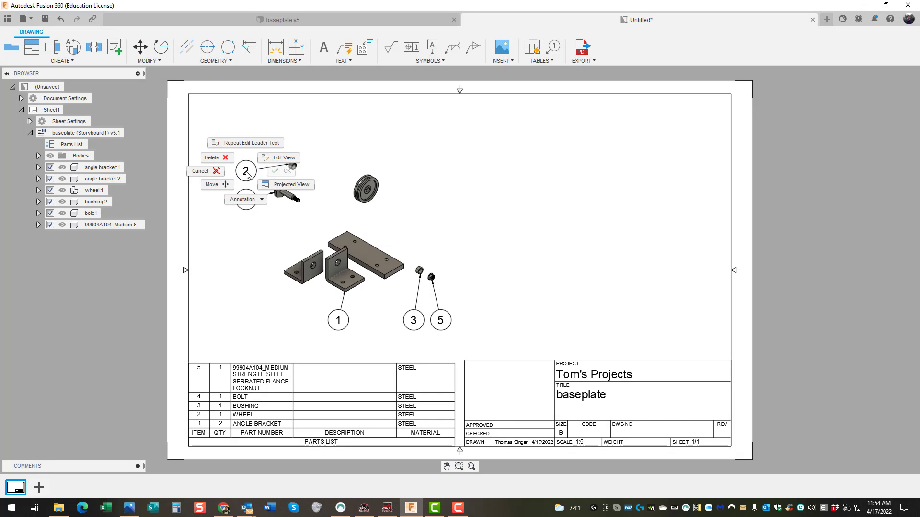
{"action": "left_click", "coordinate": [249, 203]}
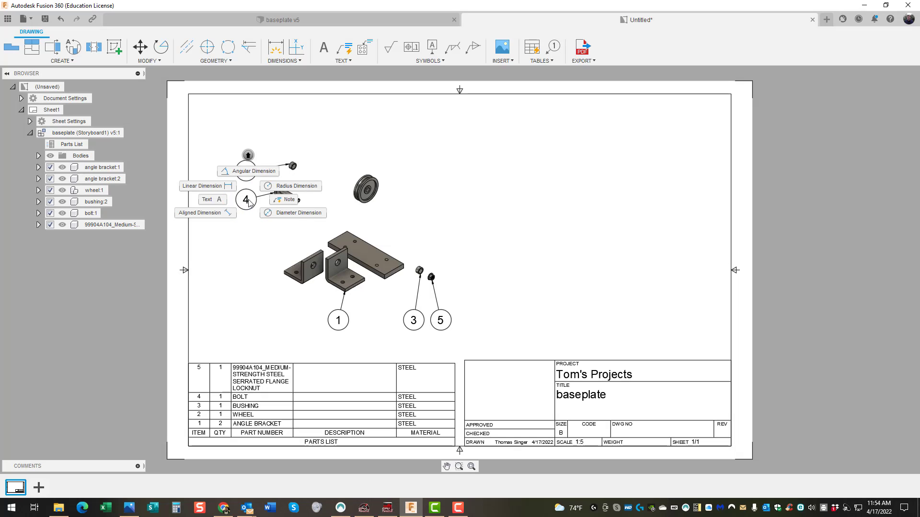
{"action": "left_click", "coordinate": [276, 137]}
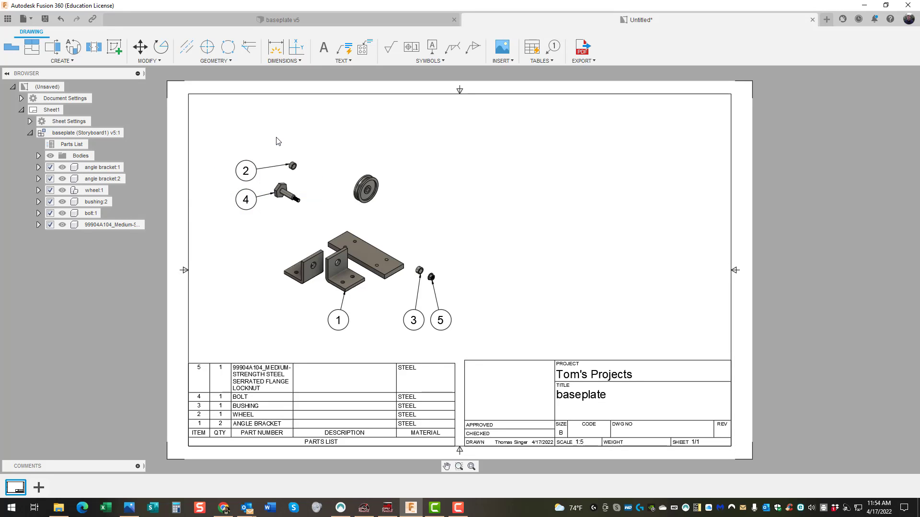
{"action": "right_click", "coordinate": [269, 172]}
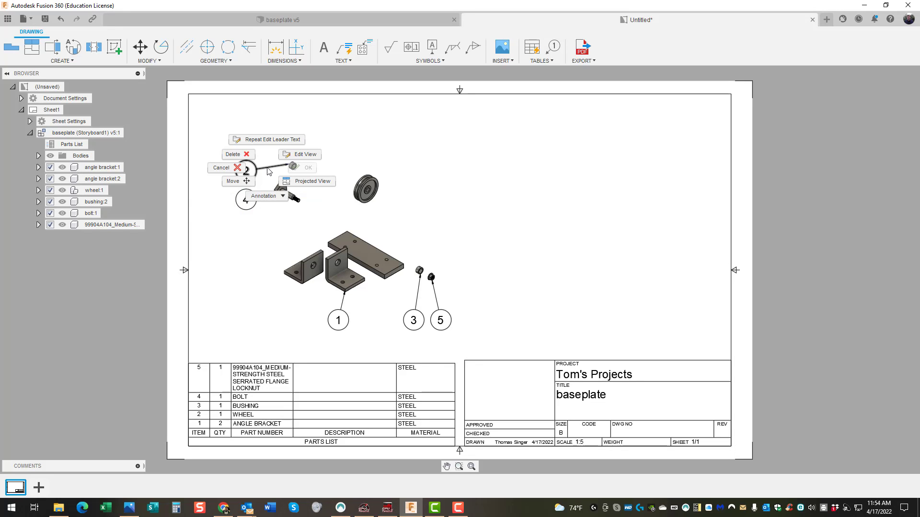
{"action": "left_click", "coordinate": [259, 139]}
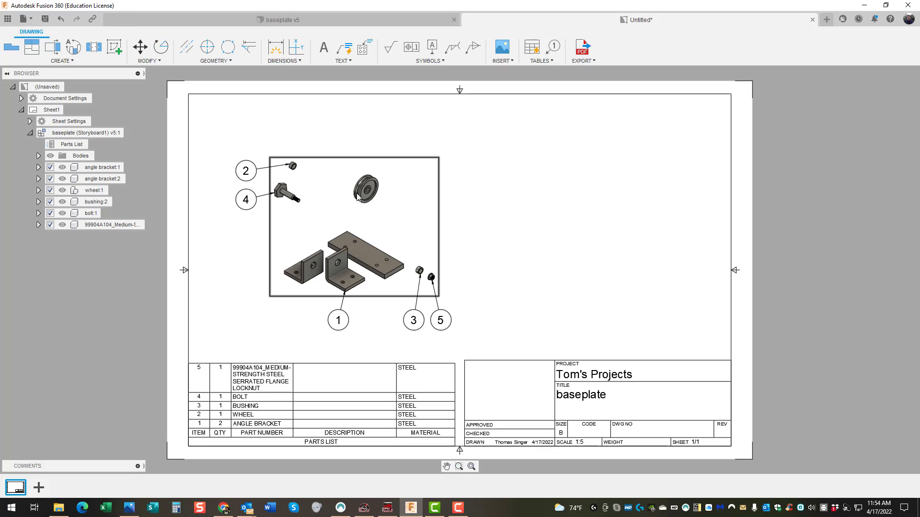
Delete balloon 2 from the small bushing above the bolt
{"action": "left_click", "coordinate": [246, 173]}
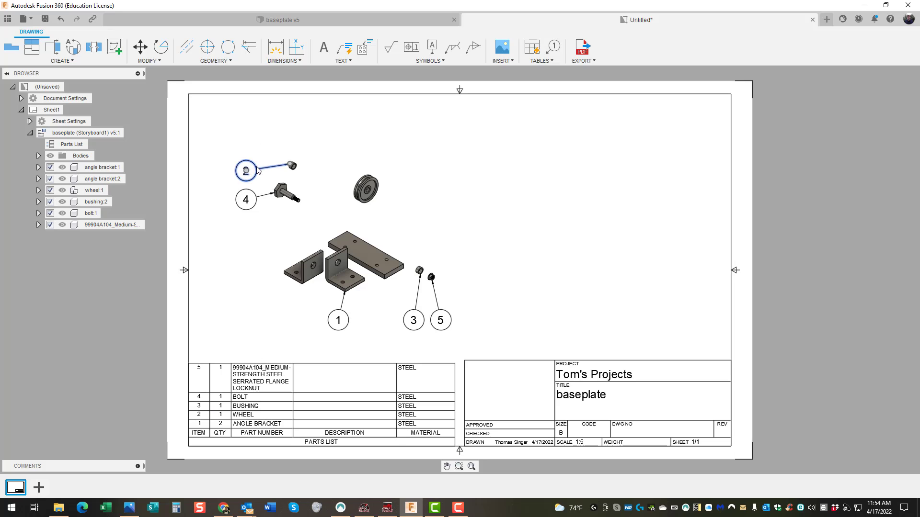
{"action": "right_click", "coordinate": [262, 171]}
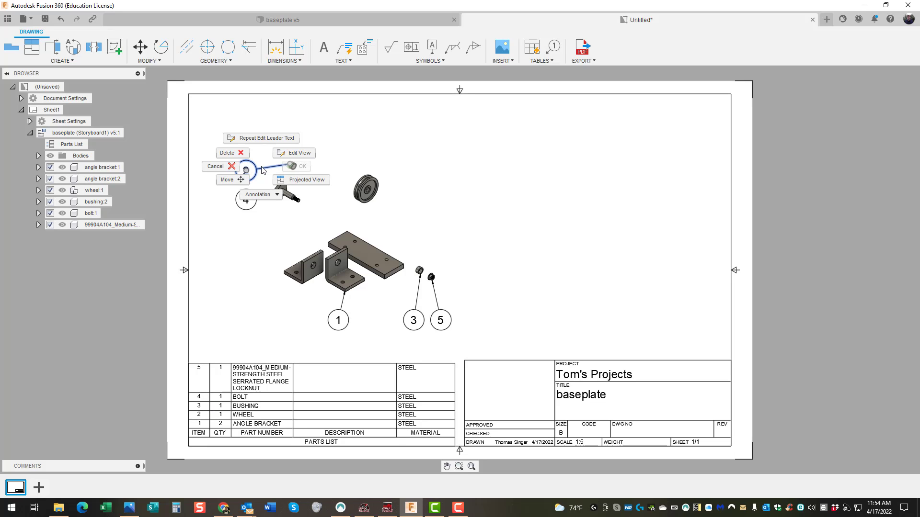
{"action": "left_click", "coordinate": [232, 157]}
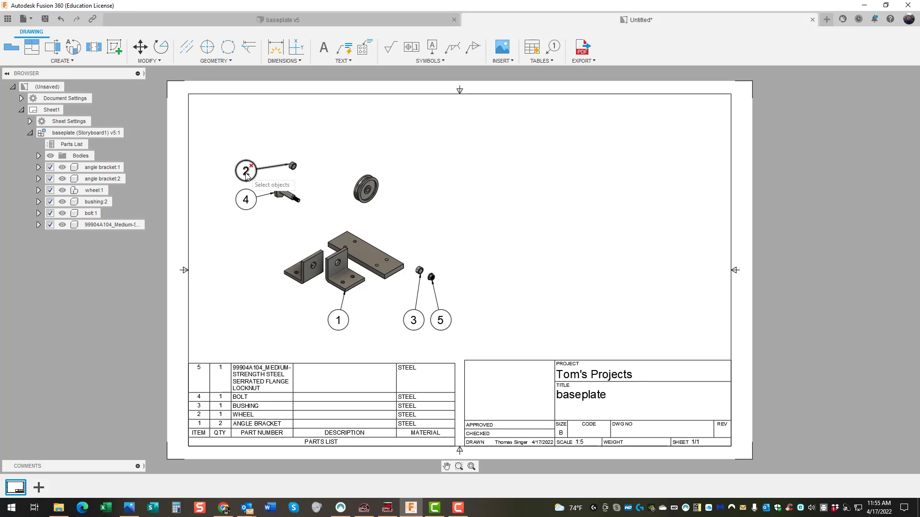
{"action": "left_click", "coordinate": [261, 173]}
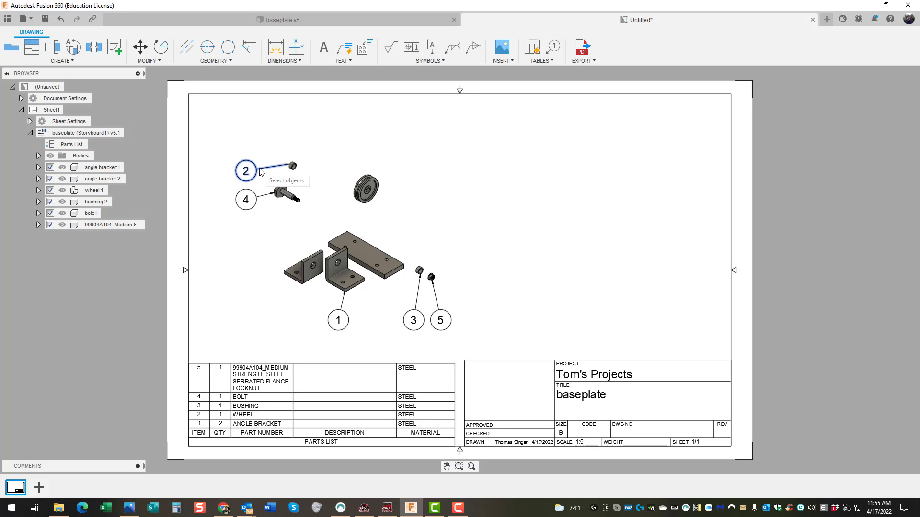
{"action": "right_click", "coordinate": [262, 172]}
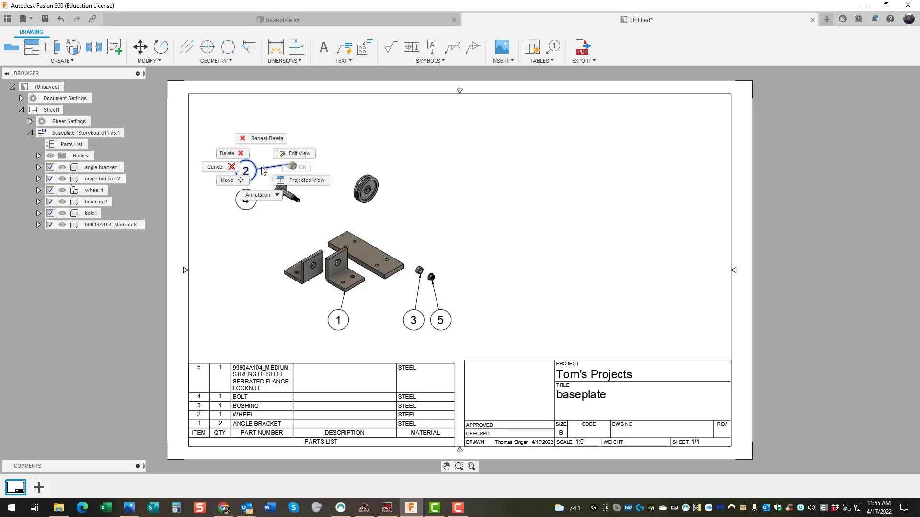
{"action": "left_click", "coordinate": [237, 154]}
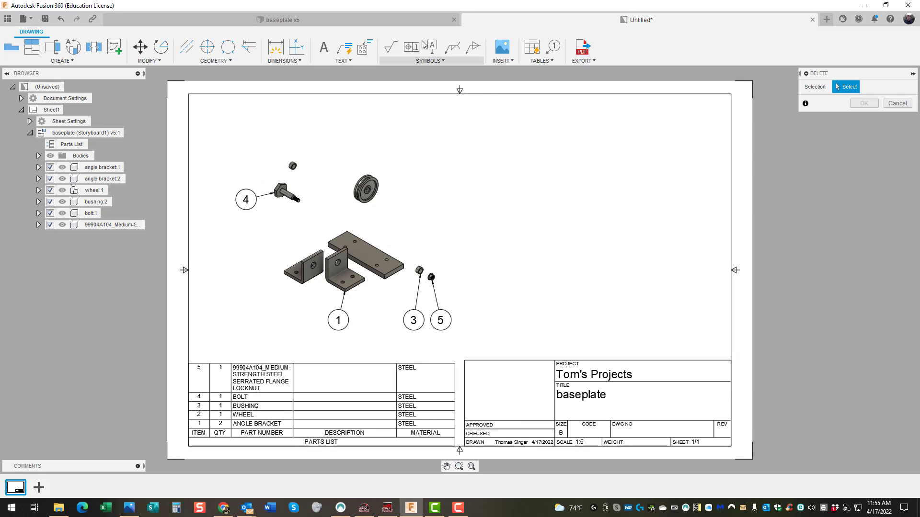
Attach a standard balloon to the wheel's outer edge and place it above and to the right of the wheel
{"action": "left_click", "coordinate": [541, 60]}
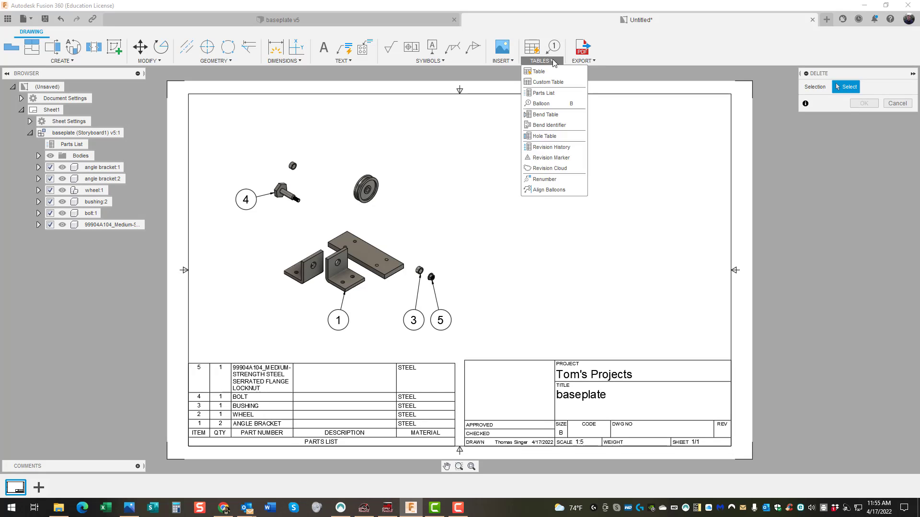
{"action": "left_click", "coordinate": [541, 104]}
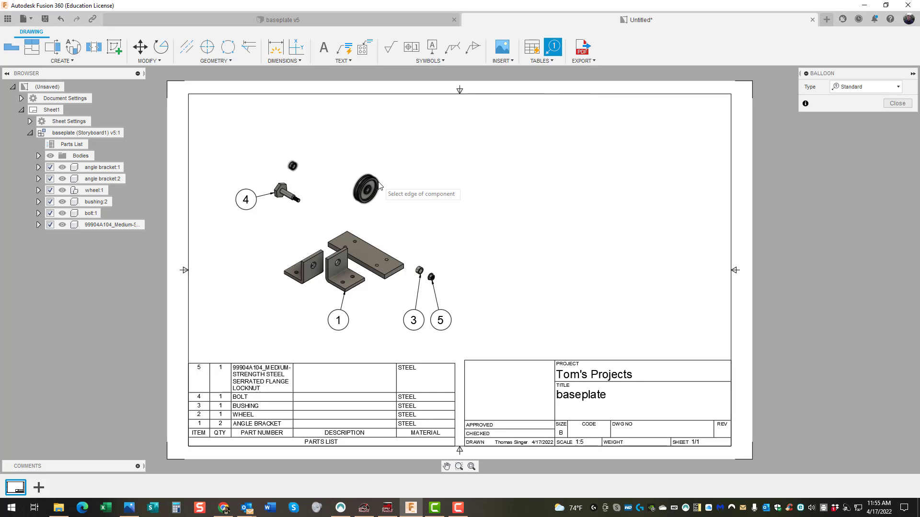
{"action": "left_click", "coordinate": [379, 185]}
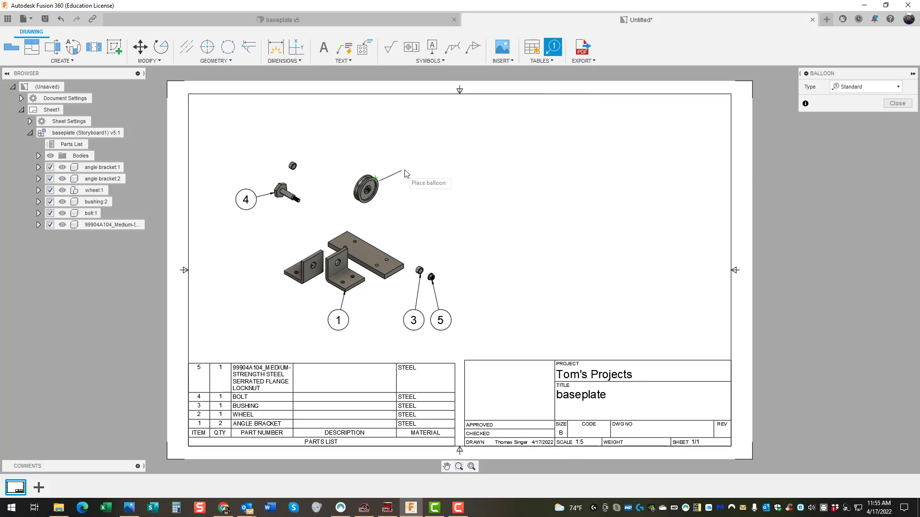
{"action": "left_click", "coordinate": [417, 166]}
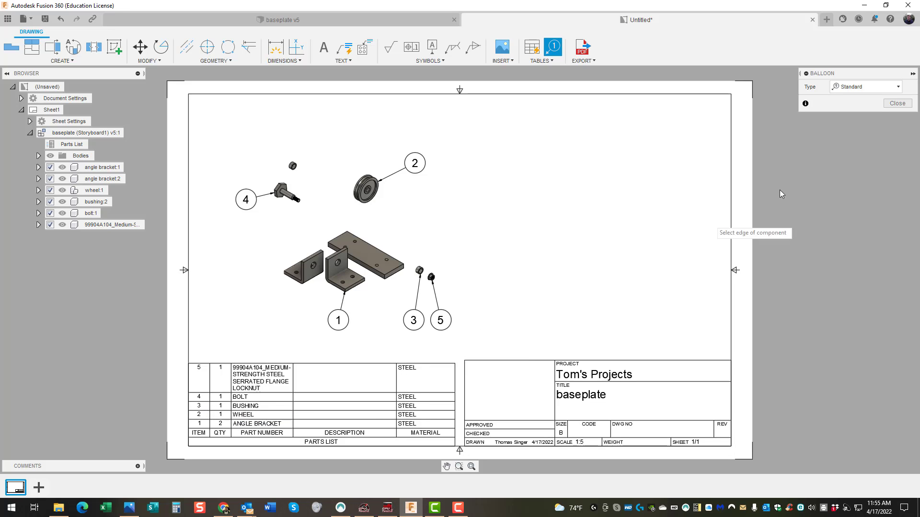
{"action": "left_click", "coordinate": [898, 103]}
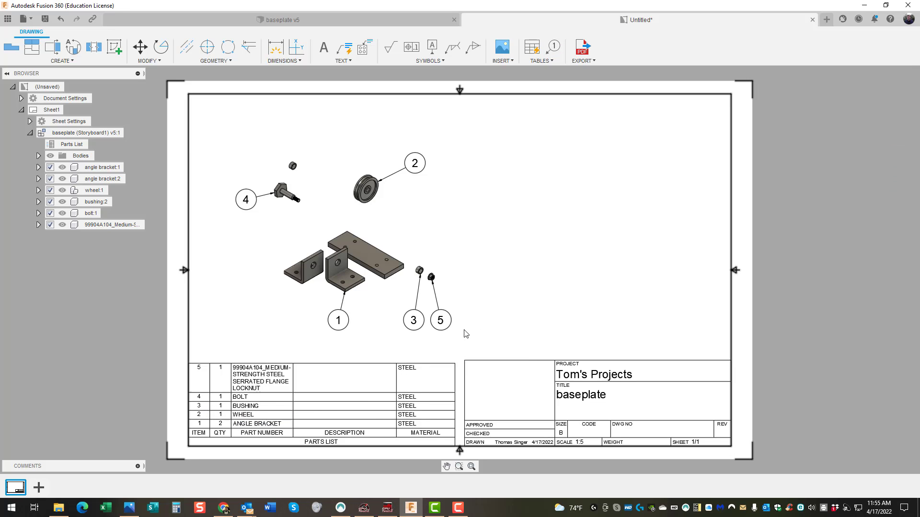
{"action": "right_click", "coordinate": [240, 409]}
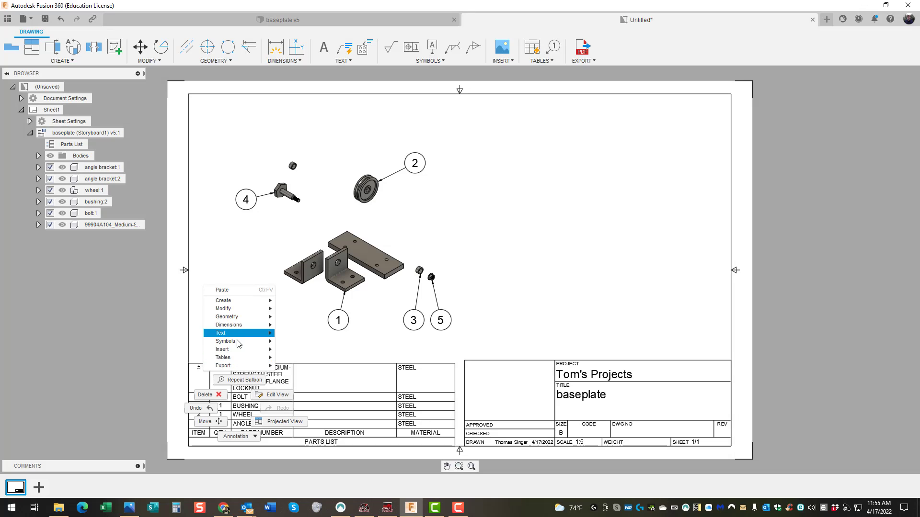
{"action": "mouse_move", "coordinate": [239, 363]}
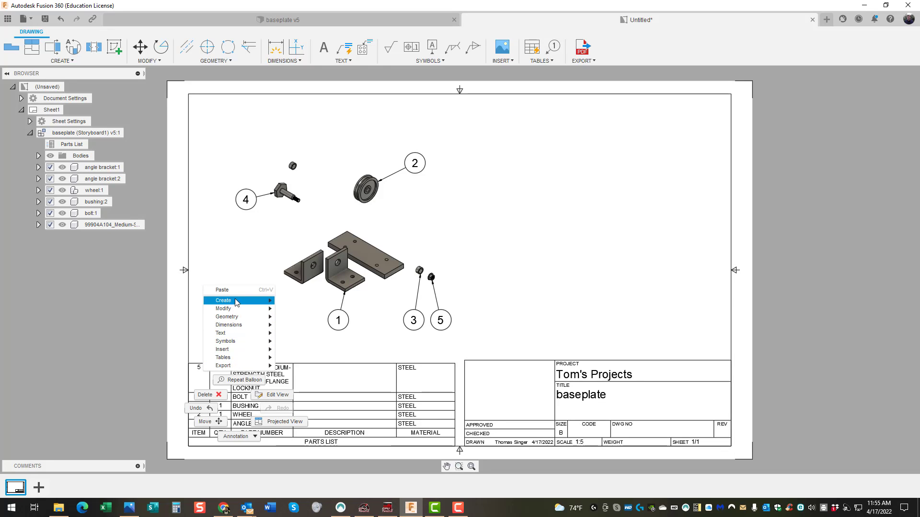
{"action": "mouse_move", "coordinate": [238, 312]}
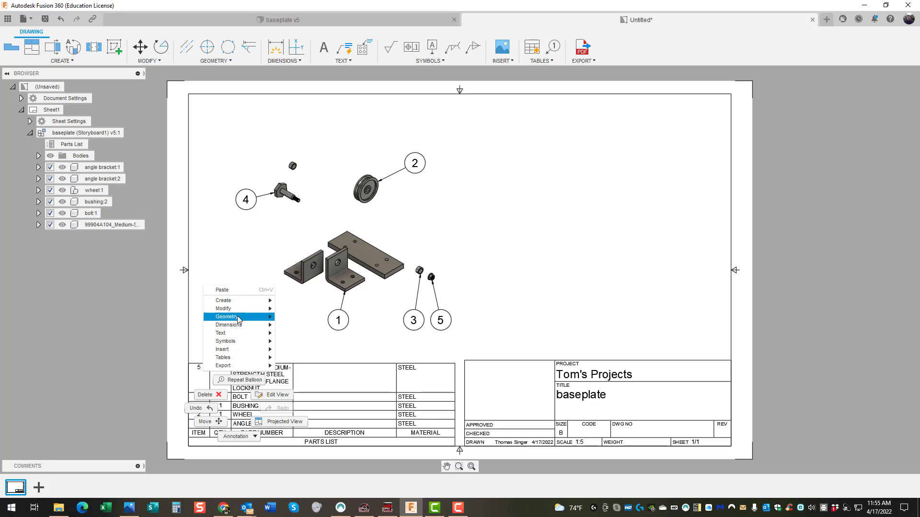
{"action": "mouse_move", "coordinate": [240, 335]}
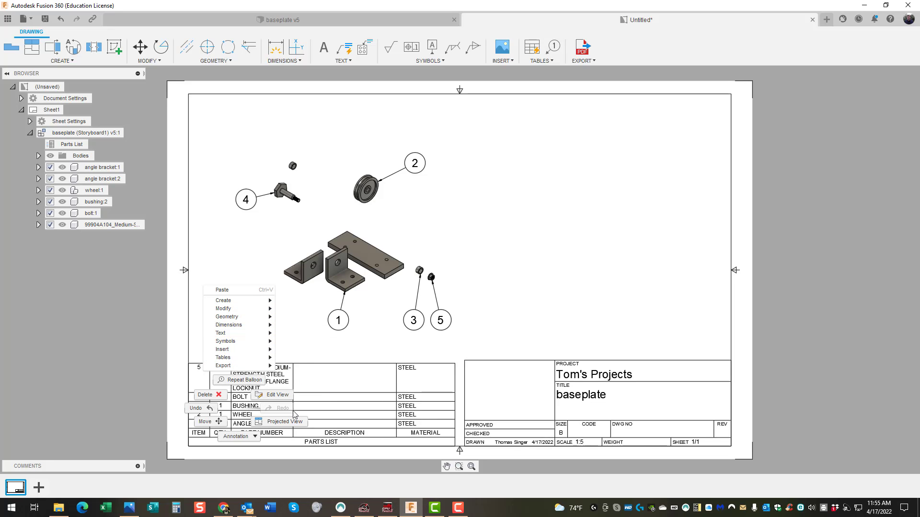
{"action": "left_click", "coordinate": [312, 410]}
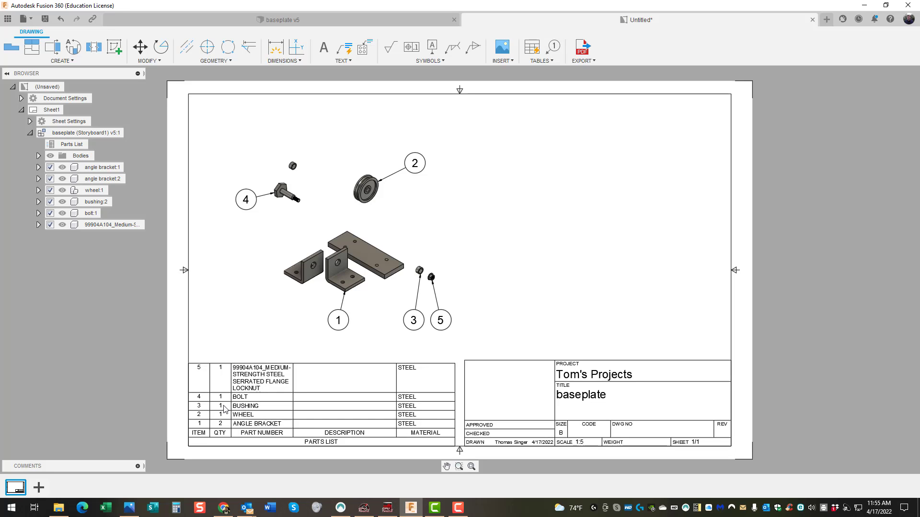
{"action": "right_click", "coordinate": [222, 409]}
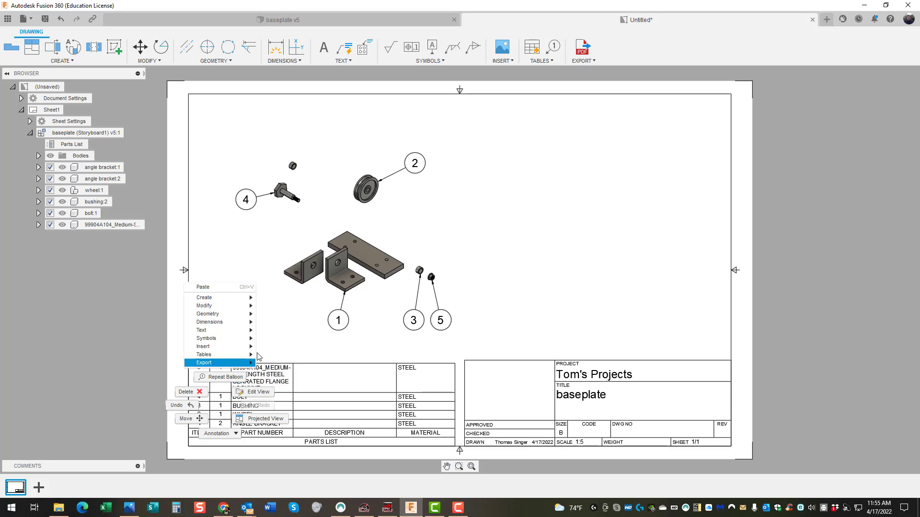
{"action": "left_click", "coordinate": [285, 325]}
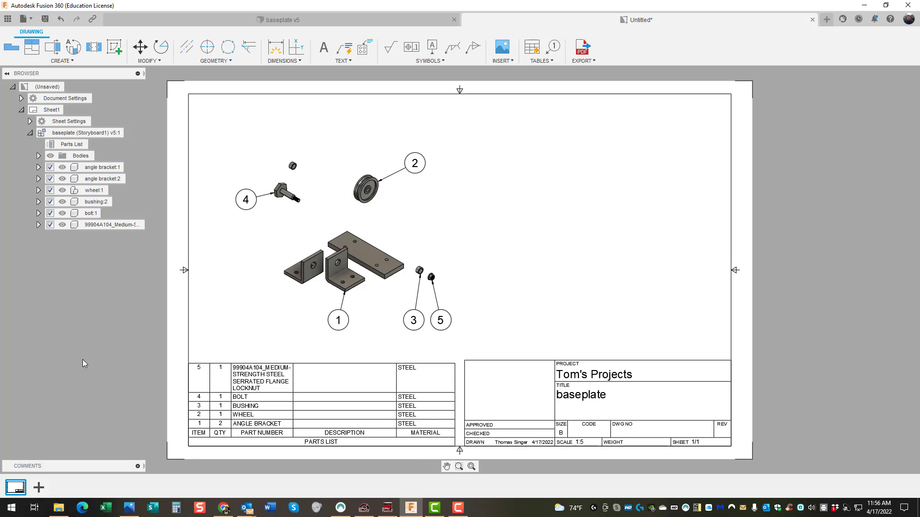
Add a second blank sheet to the drawing
{"action": "left_click", "coordinate": [39, 489]}
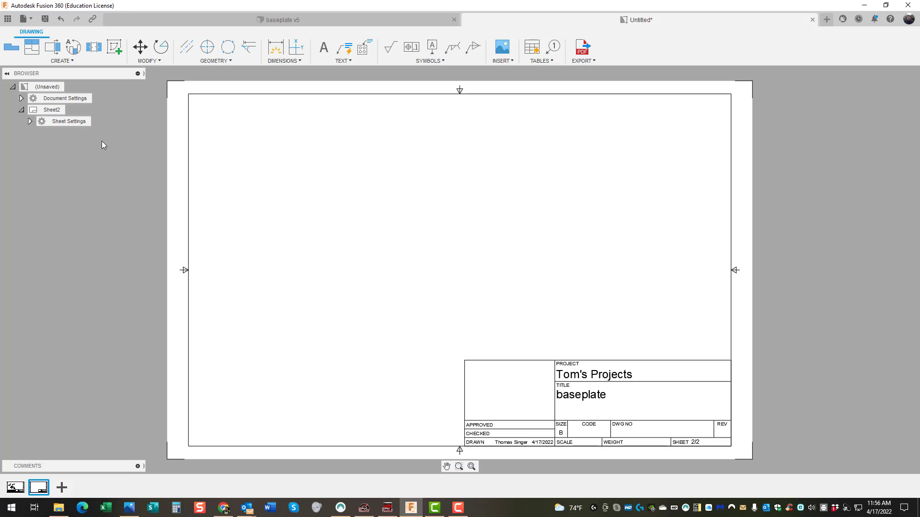
{"action": "left_click", "coordinate": [31, 49]}
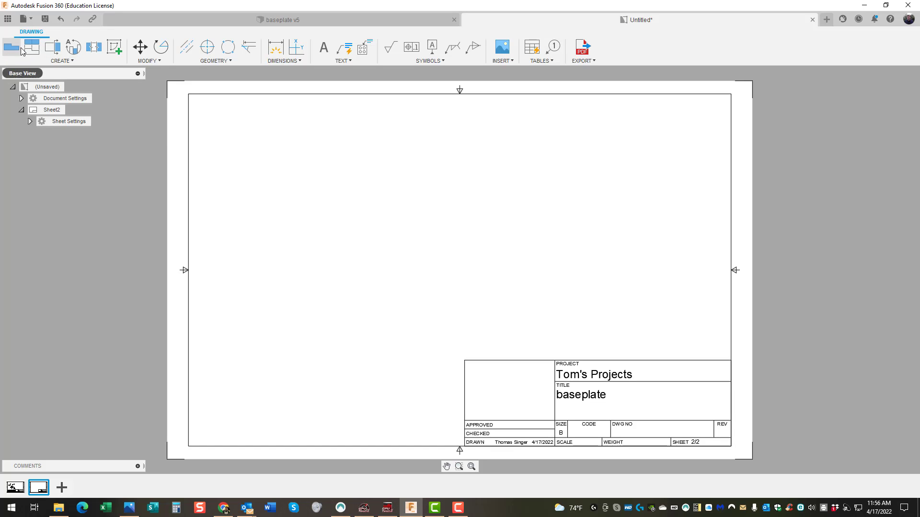
{"action": "left_click", "coordinate": [11, 48]}
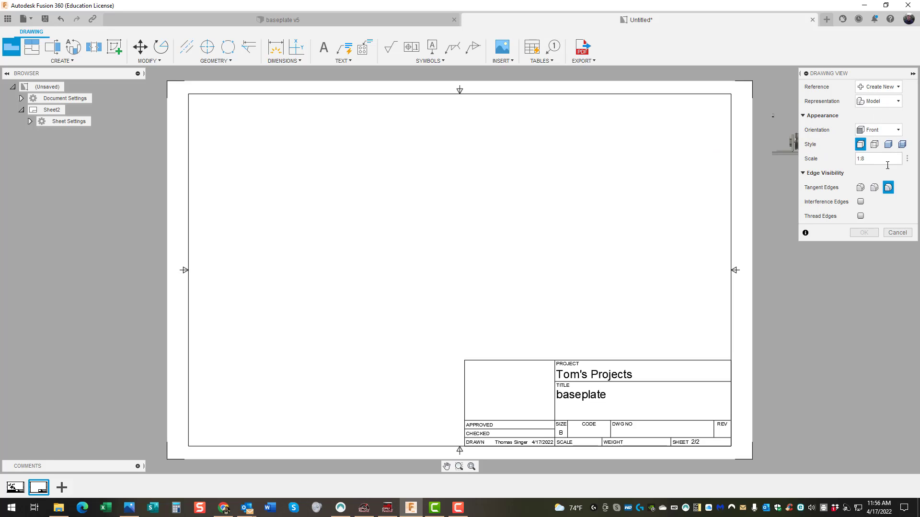
{"action": "left_click", "coordinate": [899, 87]}
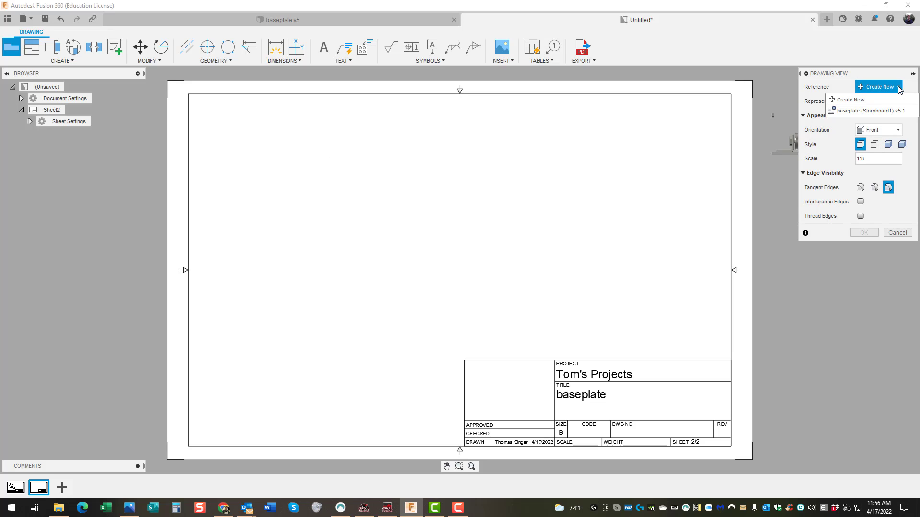
{"action": "left_click", "coordinate": [847, 101]}
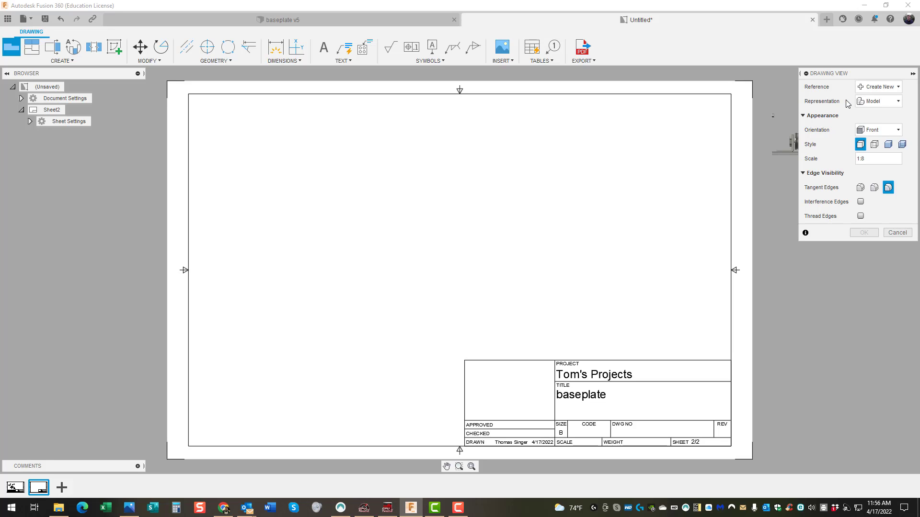
{"action": "left_click", "coordinate": [873, 101]}
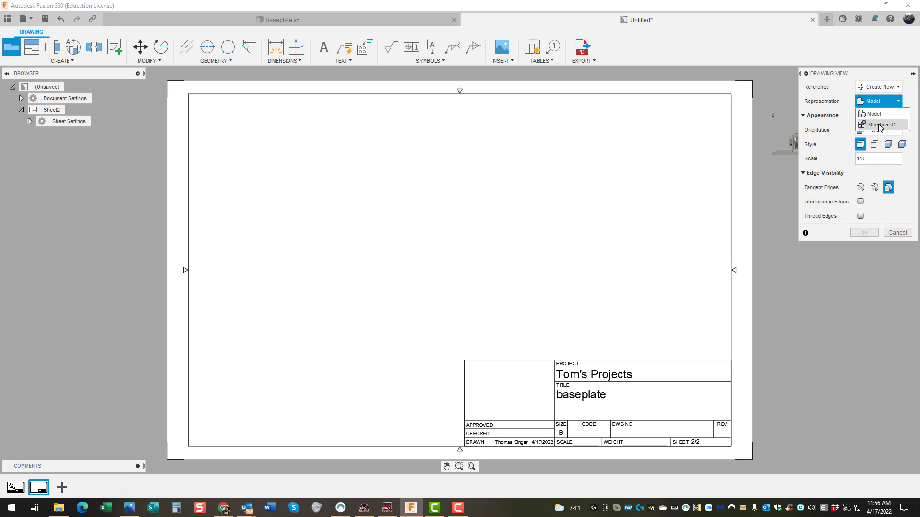
{"action": "left_click", "coordinate": [873, 114]}
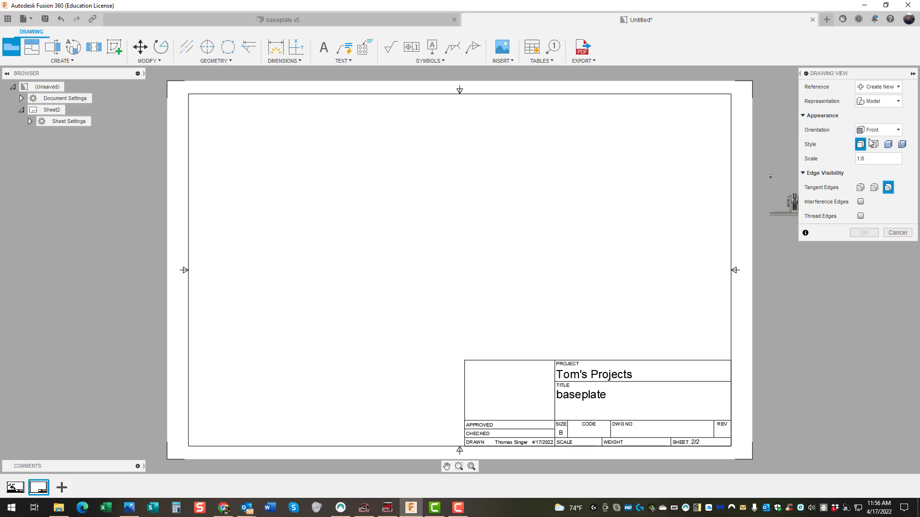
{"action": "left_click", "coordinate": [898, 233]}
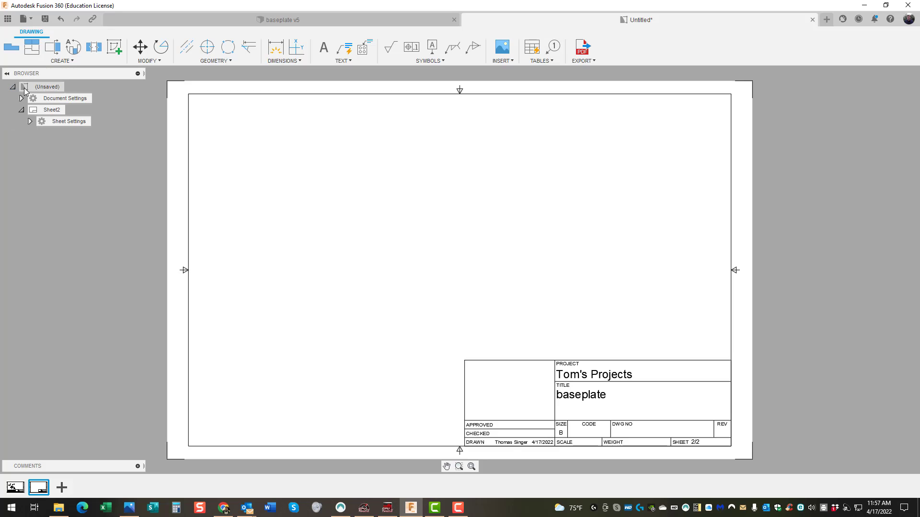
{"action": "left_click", "coordinate": [50, 110]}
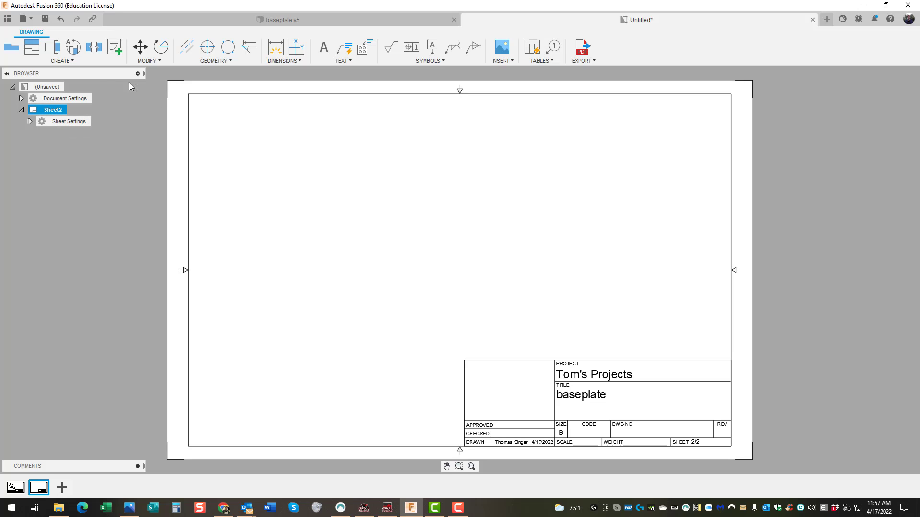
{"action": "left_click", "coordinate": [33, 48]}
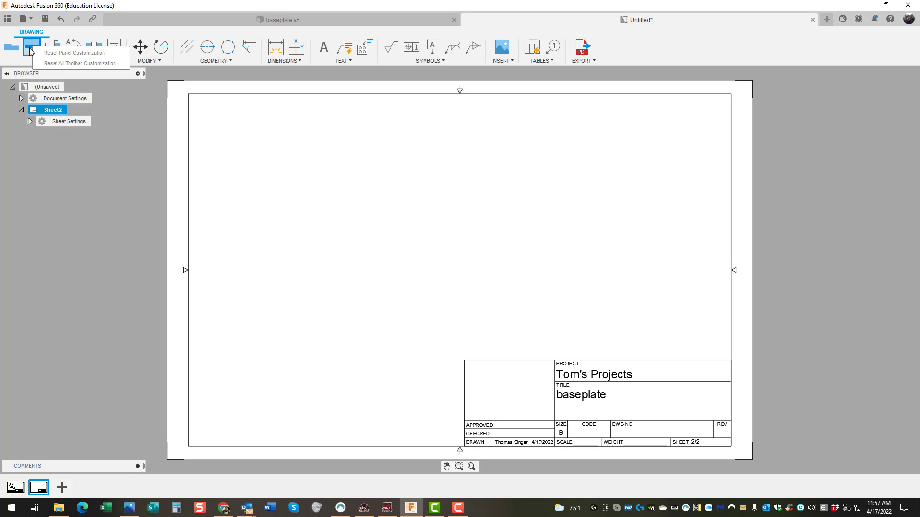
{"action": "left_click", "coordinate": [30, 51]}
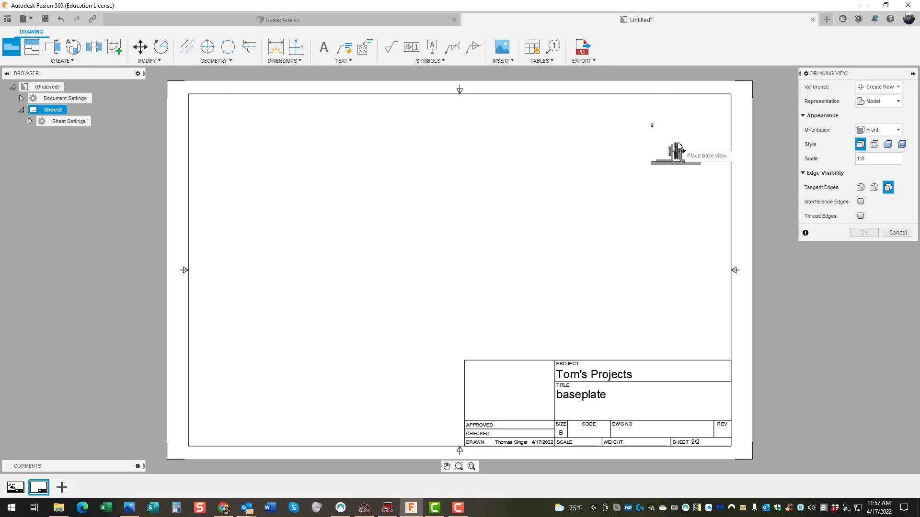
{"action": "left_click", "coordinate": [913, 73]}
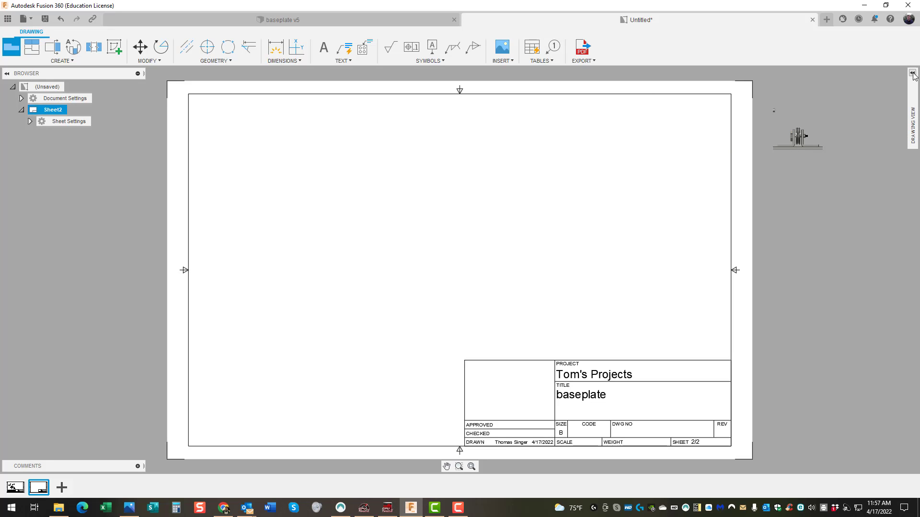
{"action": "left_click", "coordinate": [912, 74]}
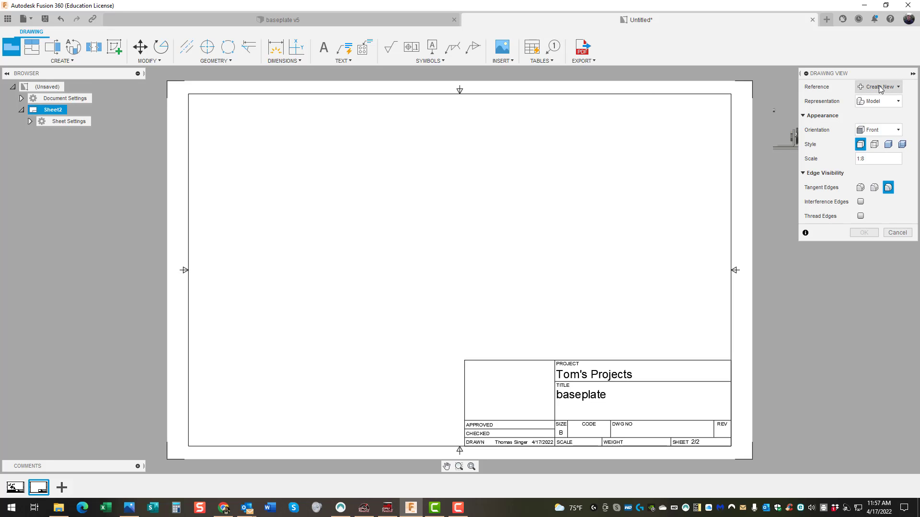
{"action": "left_click", "coordinate": [880, 87]}
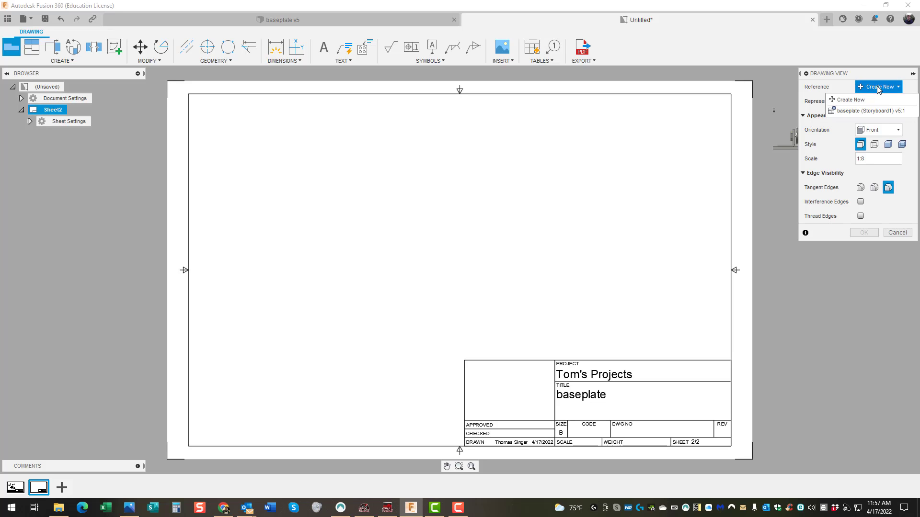
{"action": "left_click", "coordinate": [857, 100]}
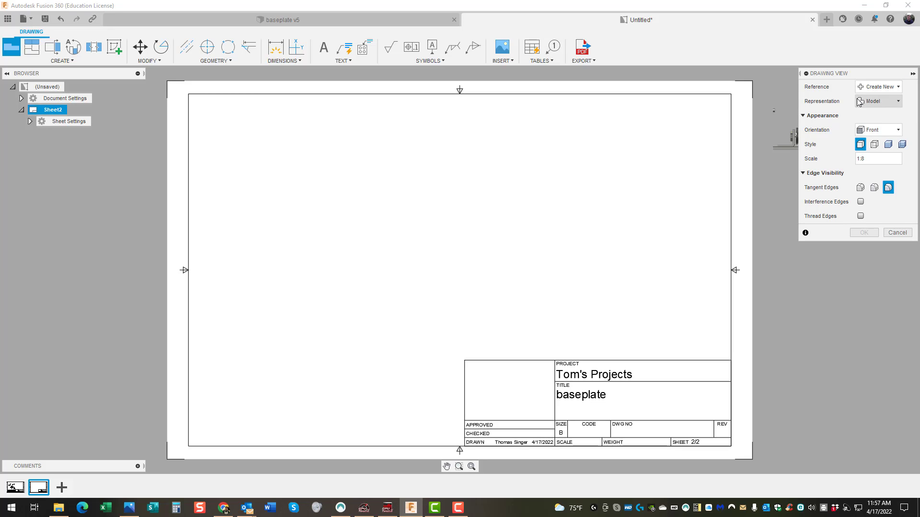
{"action": "left_click", "coordinate": [871, 101]}
{"action": "left_click", "coordinate": [875, 114]}
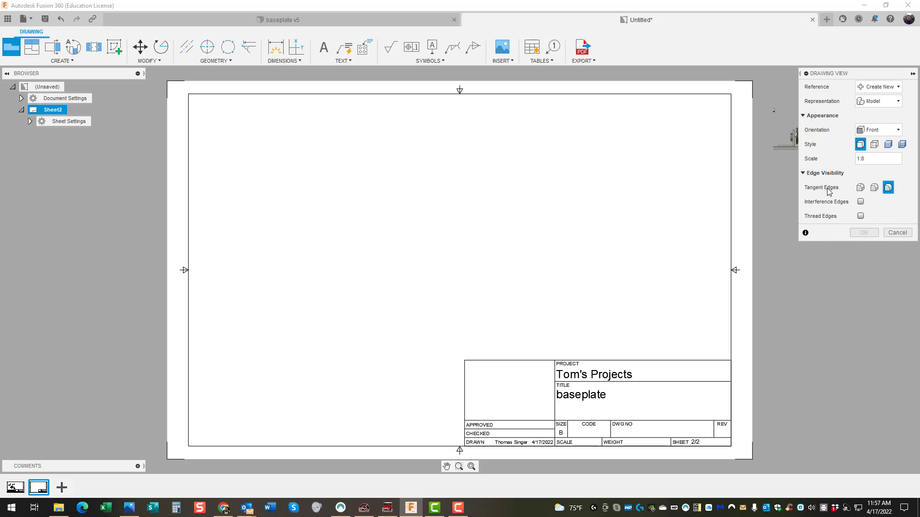
{"action": "left_click", "coordinate": [888, 132]}
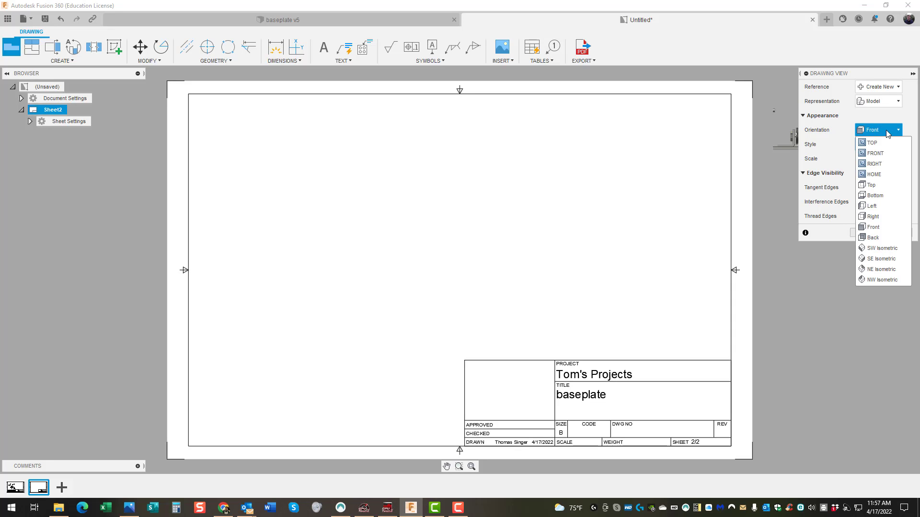
{"action": "left_click", "coordinate": [887, 134]}
{"action": "left_click", "coordinate": [883, 102]}
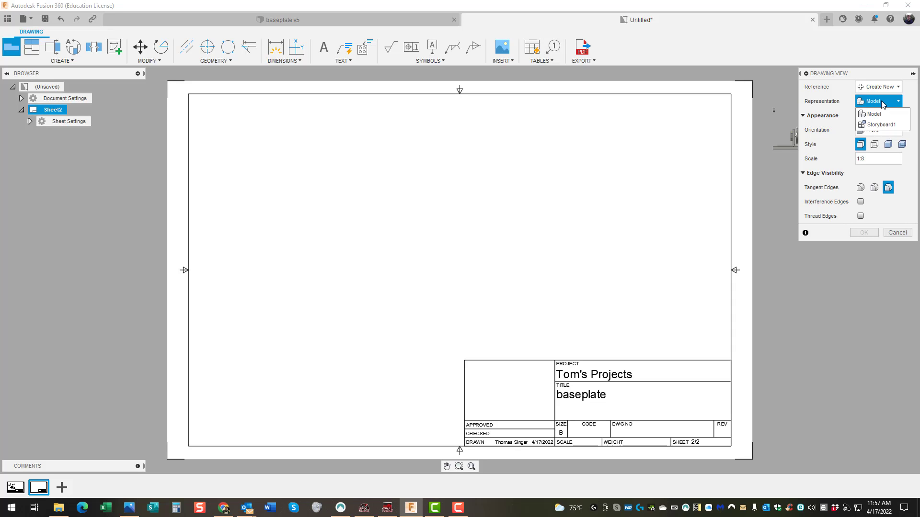
{"action": "left_click", "coordinate": [877, 125]}
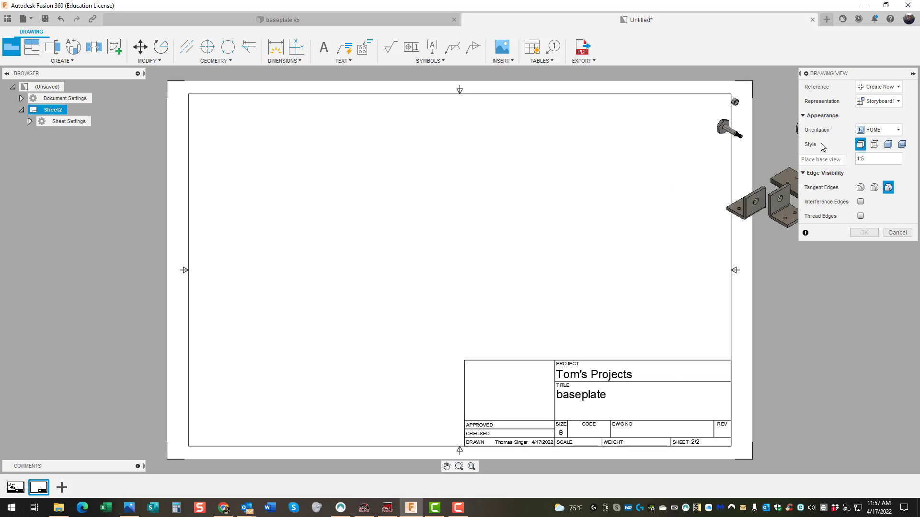
{"action": "left_click", "coordinate": [887, 101]}
{"action": "left_click", "coordinate": [881, 115]}
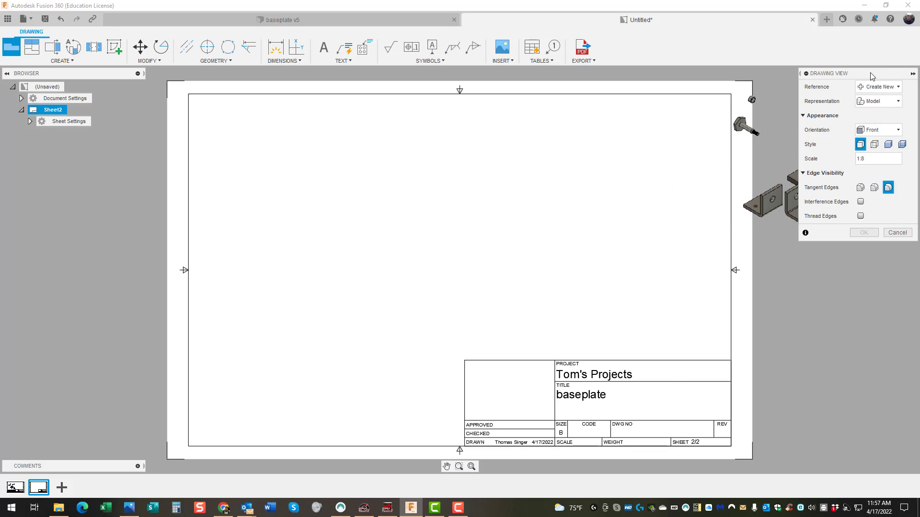
{"action": "left_click", "coordinate": [904, 233]}
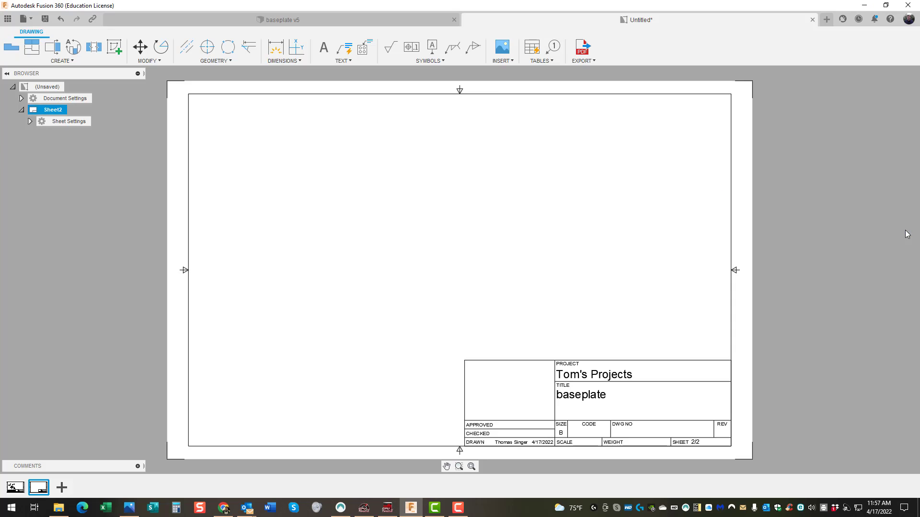
Delete the blank Sheet2 from the drawing
{"action": "right_click", "coordinate": [37, 488]}
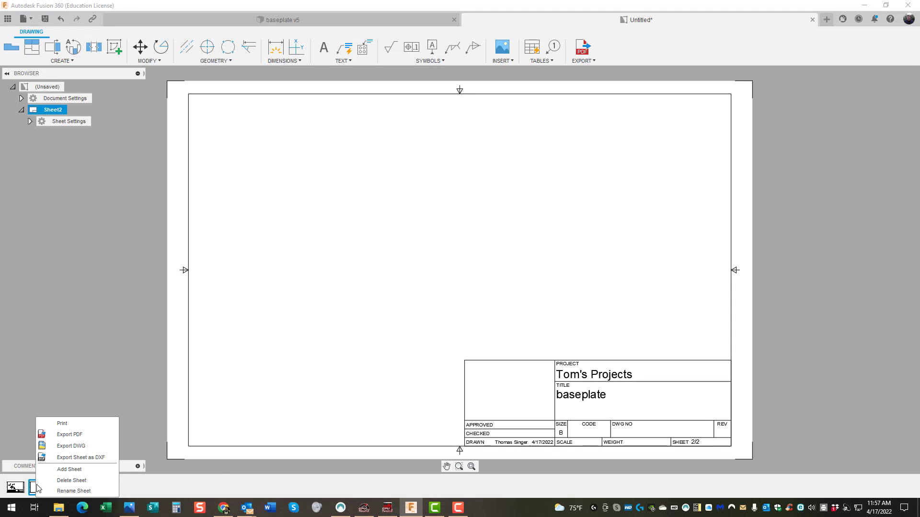
{"action": "left_click", "coordinate": [71, 481]}
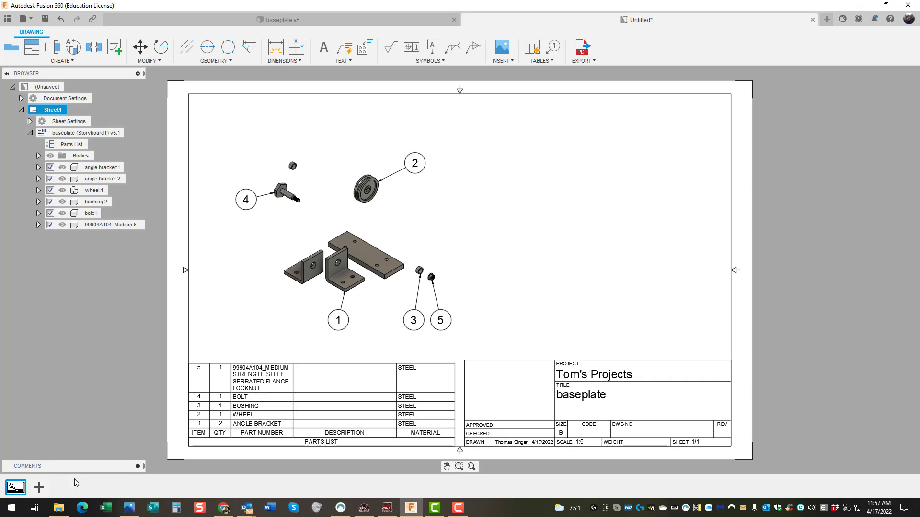
Add a new blank sheet after the exploded-view sheet
{"action": "left_click", "coordinate": [40, 488]}
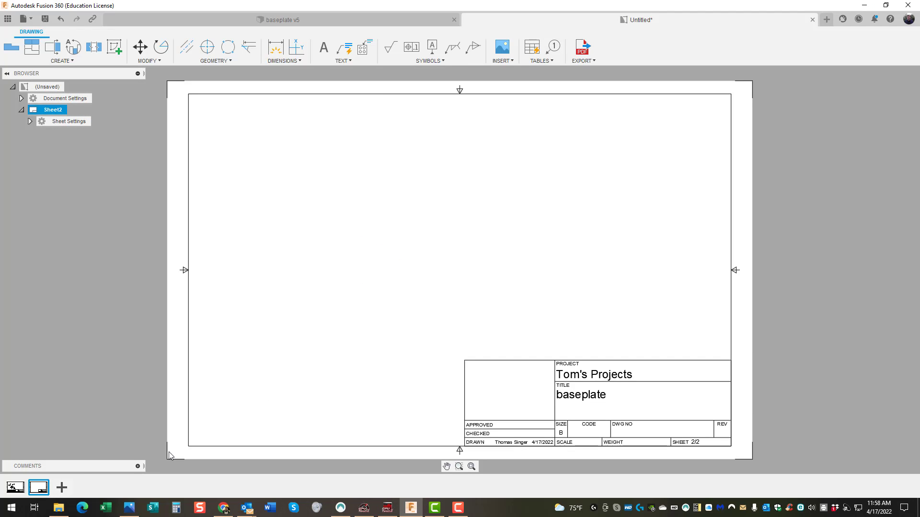
{"action": "mouse_move", "coordinate": [43, 496]}
{"action": "left_click", "coordinate": [510, 60]}
{"action": "left_click", "coordinate": [67, 61]}
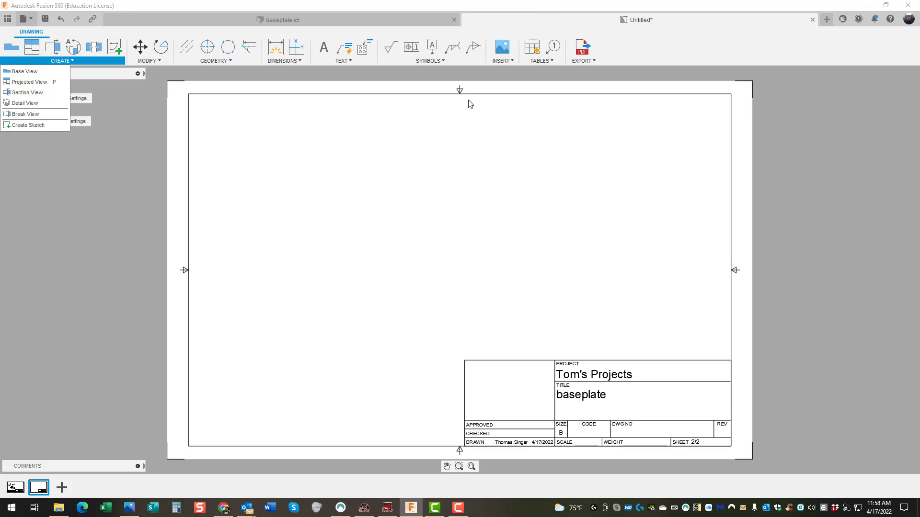
{"action": "left_click", "coordinate": [24, 71]}
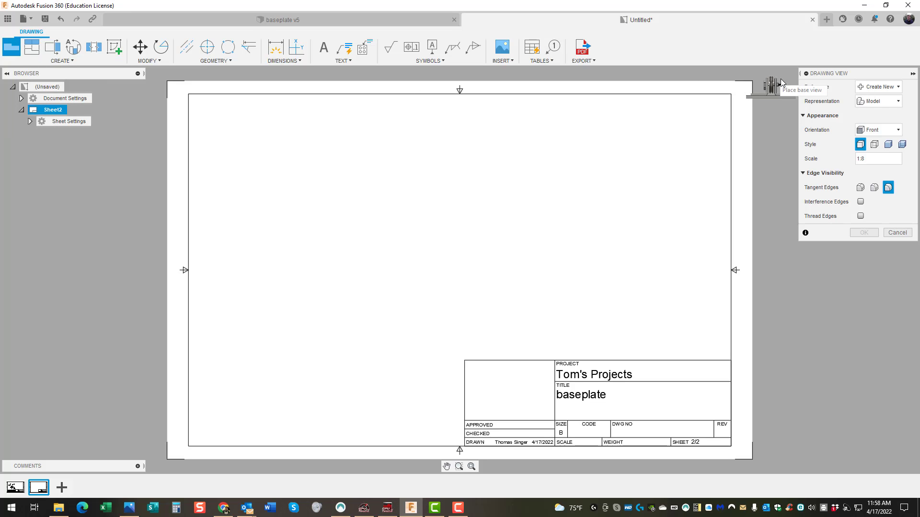
{"action": "left_click", "coordinate": [897, 104]}
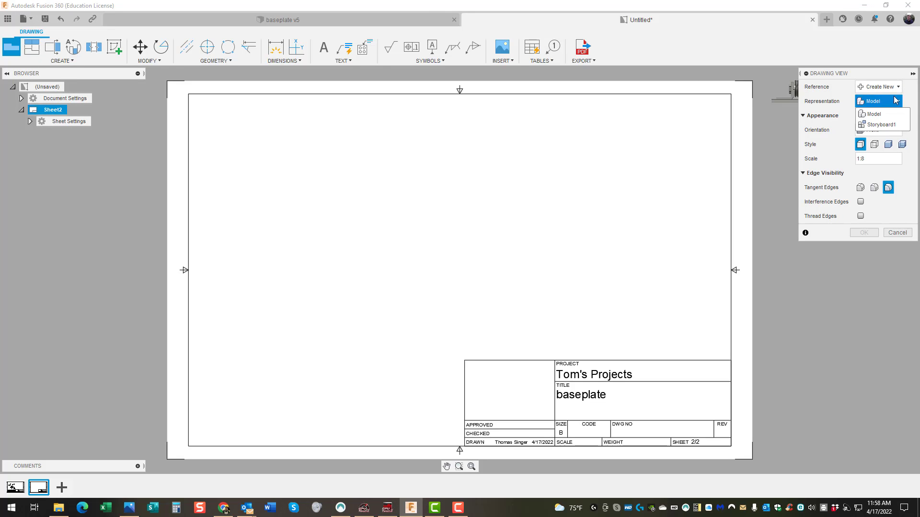
{"action": "left_click", "coordinate": [890, 88]}
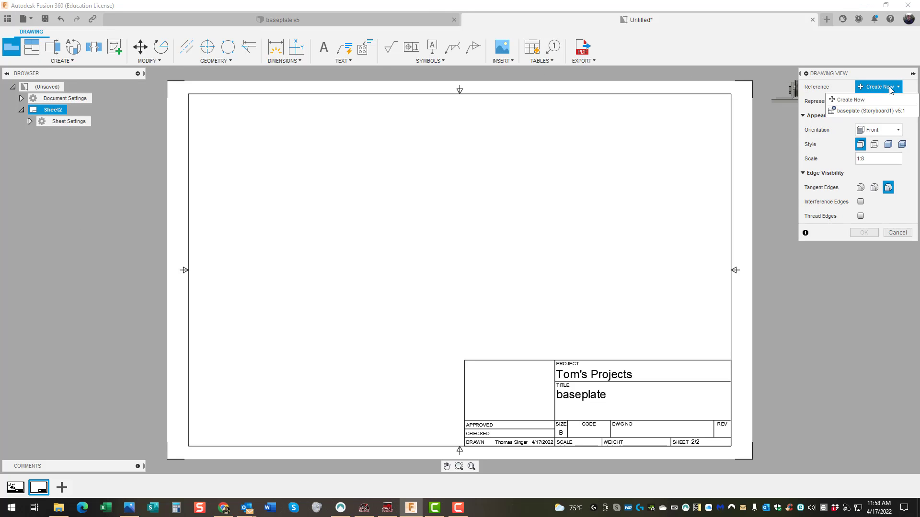
{"action": "left_click", "coordinate": [871, 111]}
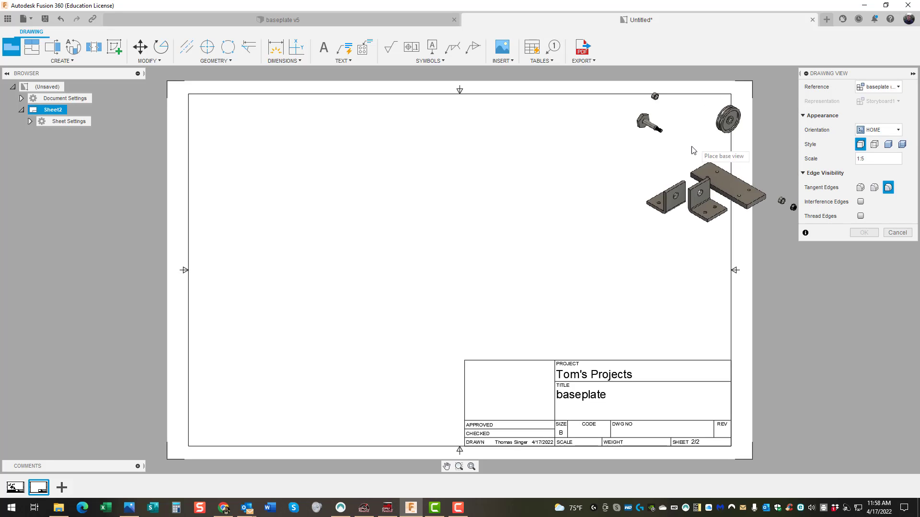
{"action": "left_click", "coordinate": [884, 87]}
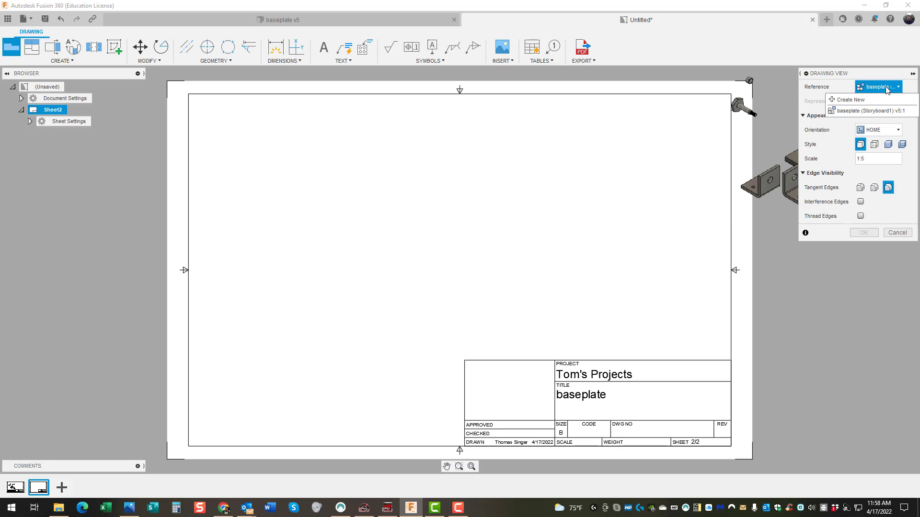
{"action": "left_click", "coordinate": [872, 100]}
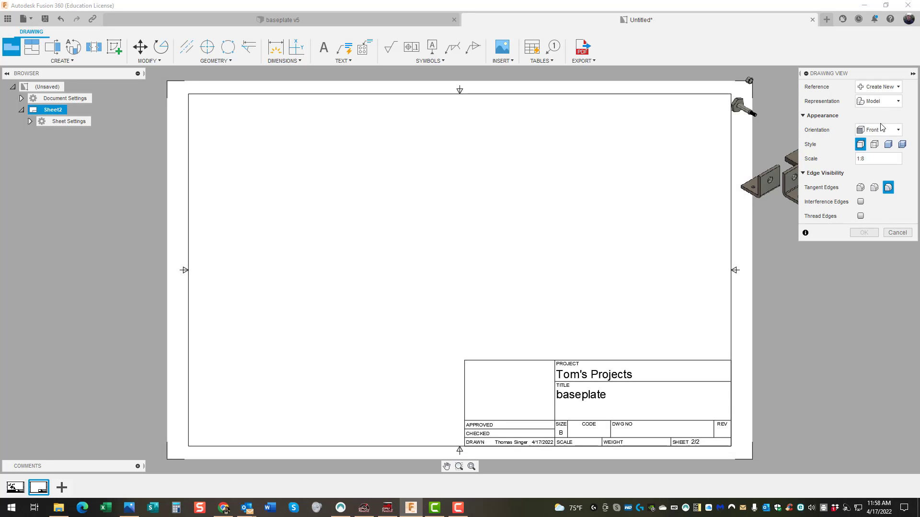
{"action": "left_click", "coordinate": [886, 101]}
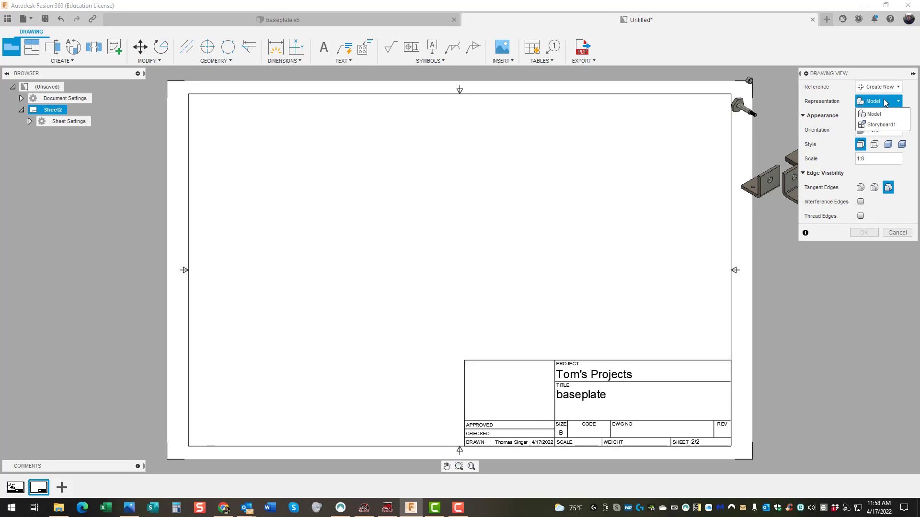
{"action": "left_click", "coordinate": [877, 114]}
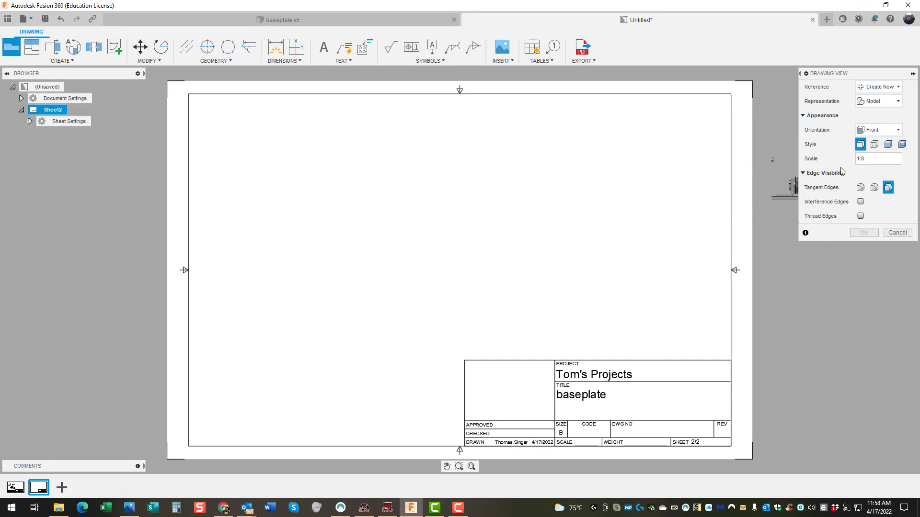
{"action": "left_click", "coordinate": [898, 233]}
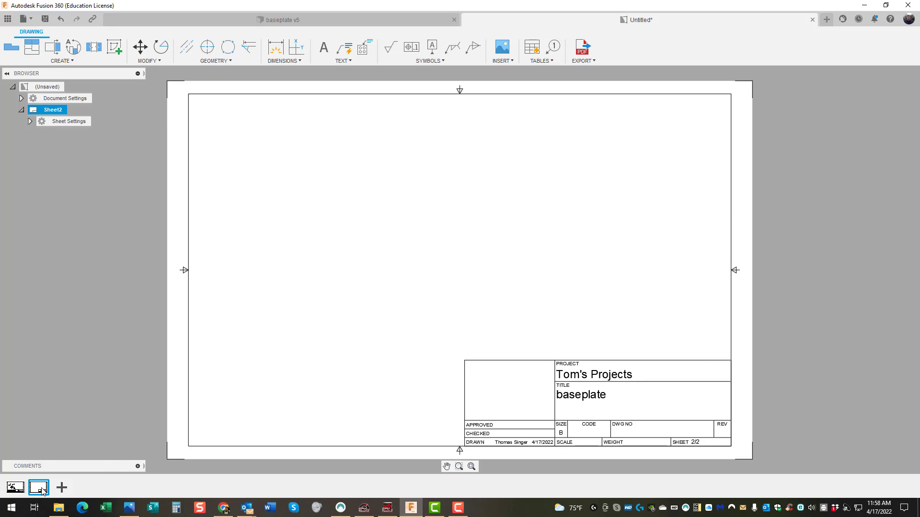
{"action": "mouse_move", "coordinate": [39, 489]}
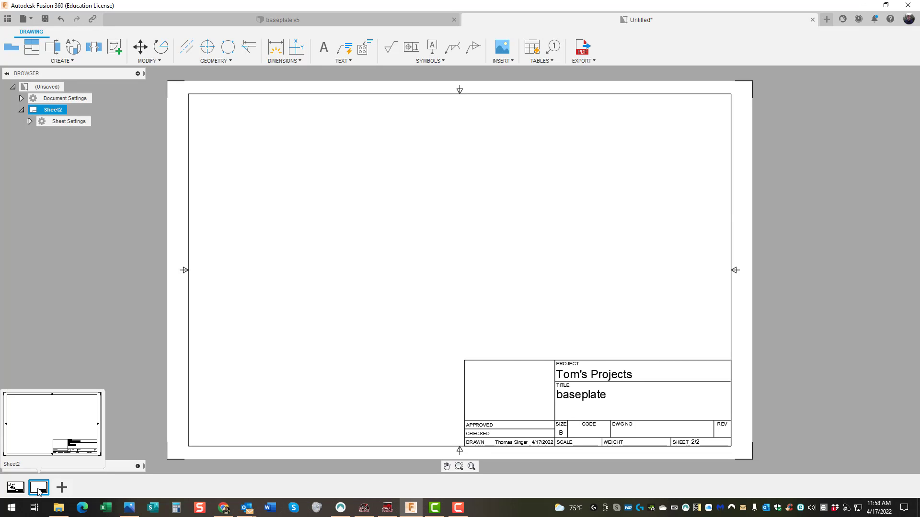